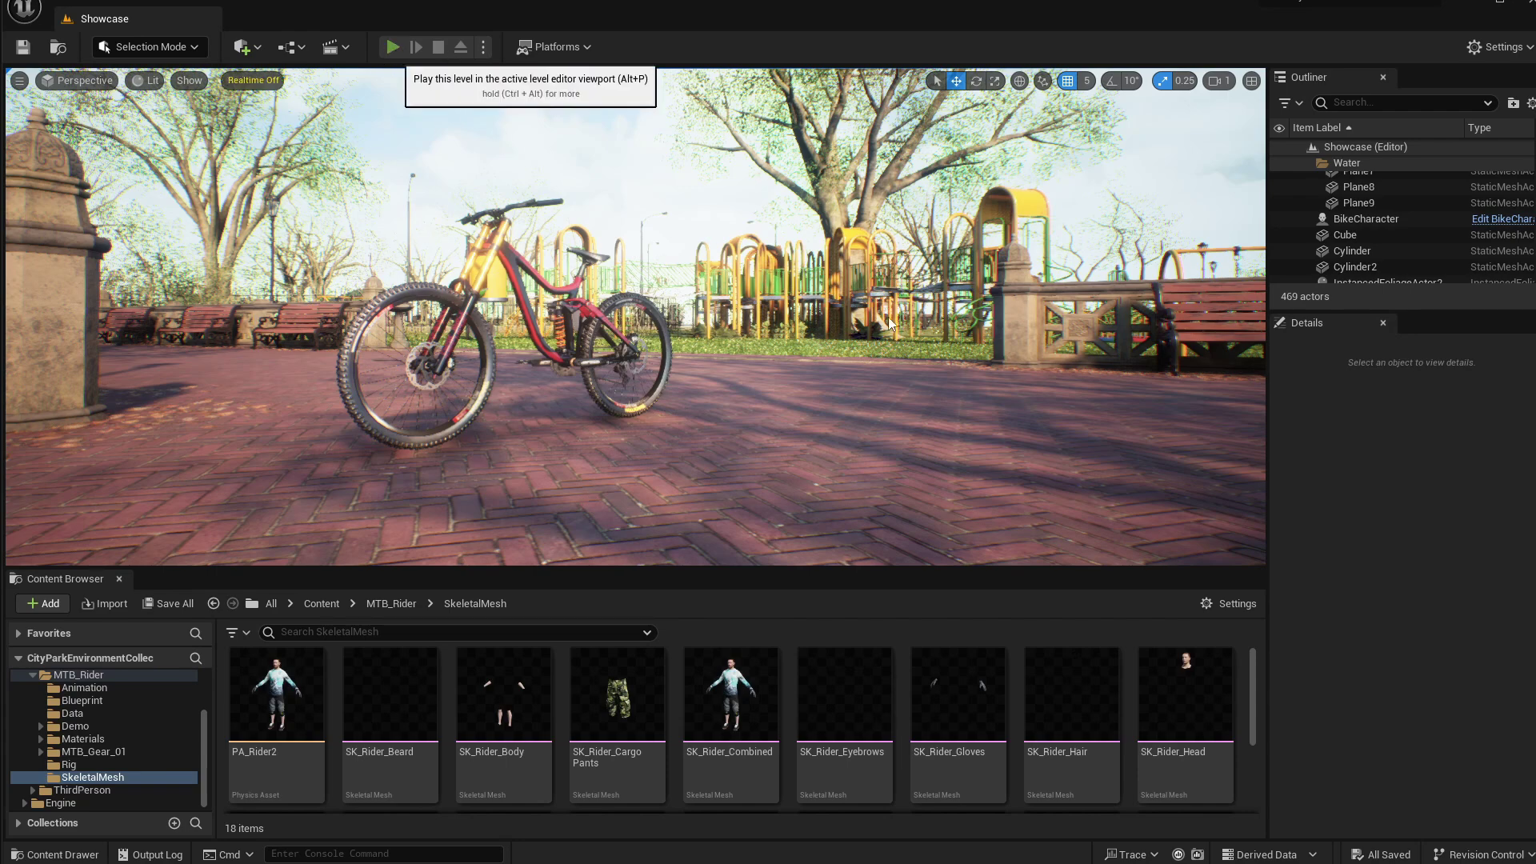
# Step: Play the level, walk the rider forward and switch between third-person and first-person cameras to examine the character mesh, ending the play session
pyautogui.hotkey('alt', 'p')
pyautogui.press('w')
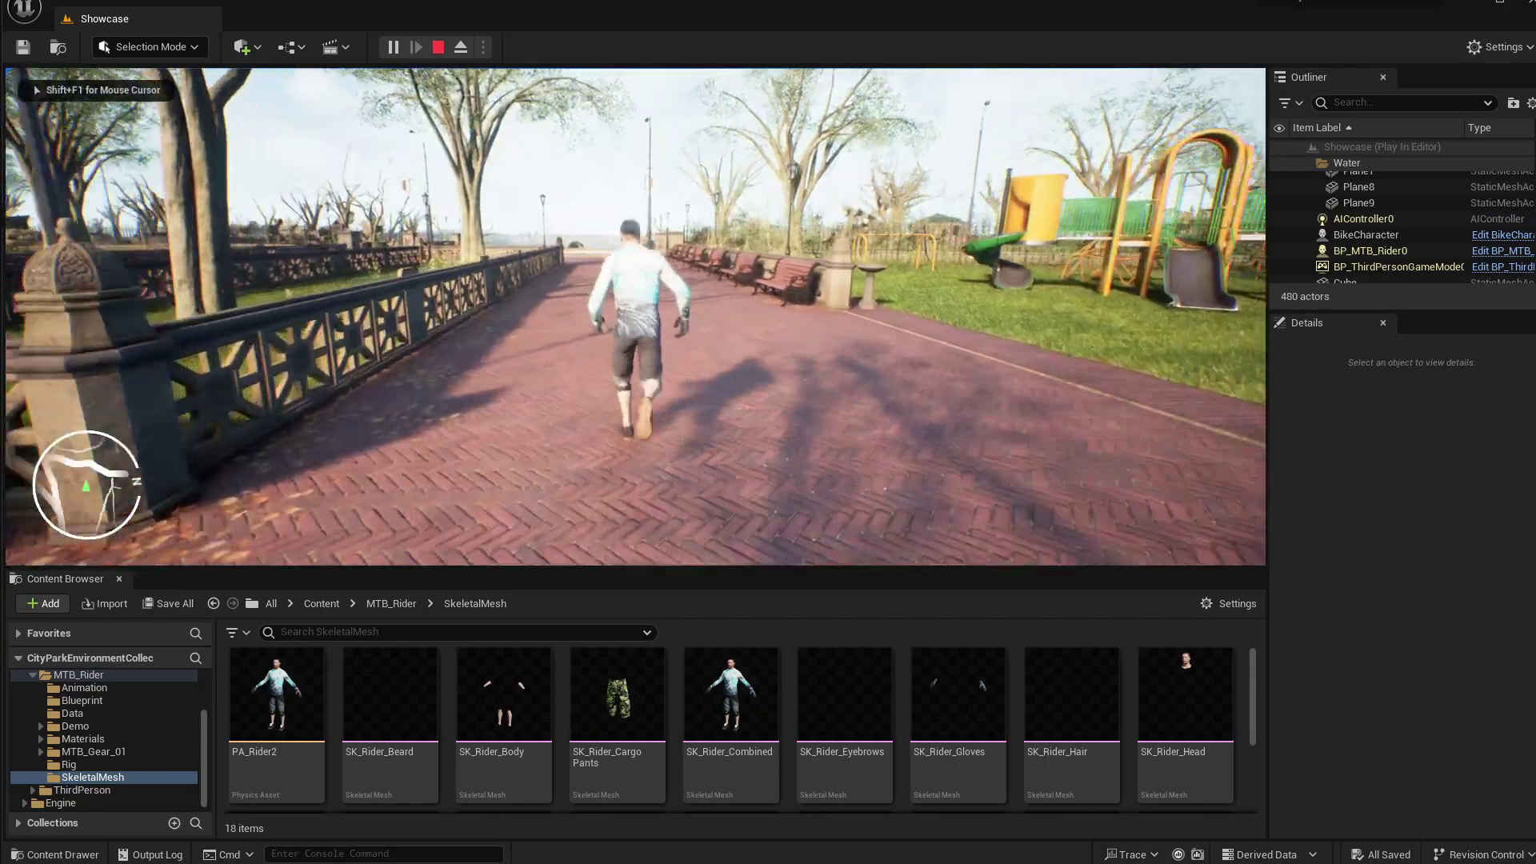
pyautogui.press('w')
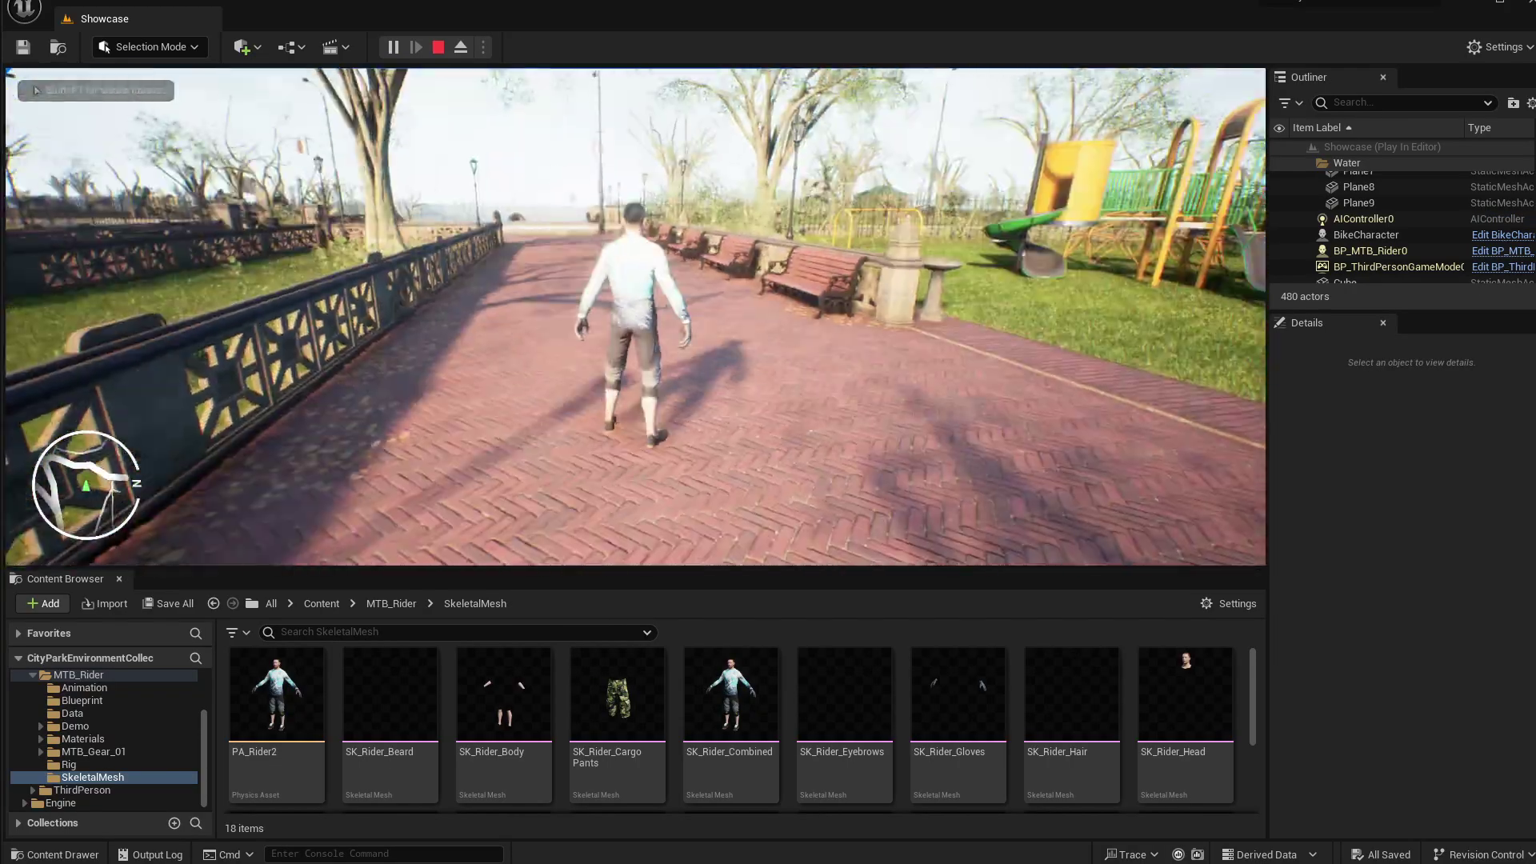
pyautogui.press('v')
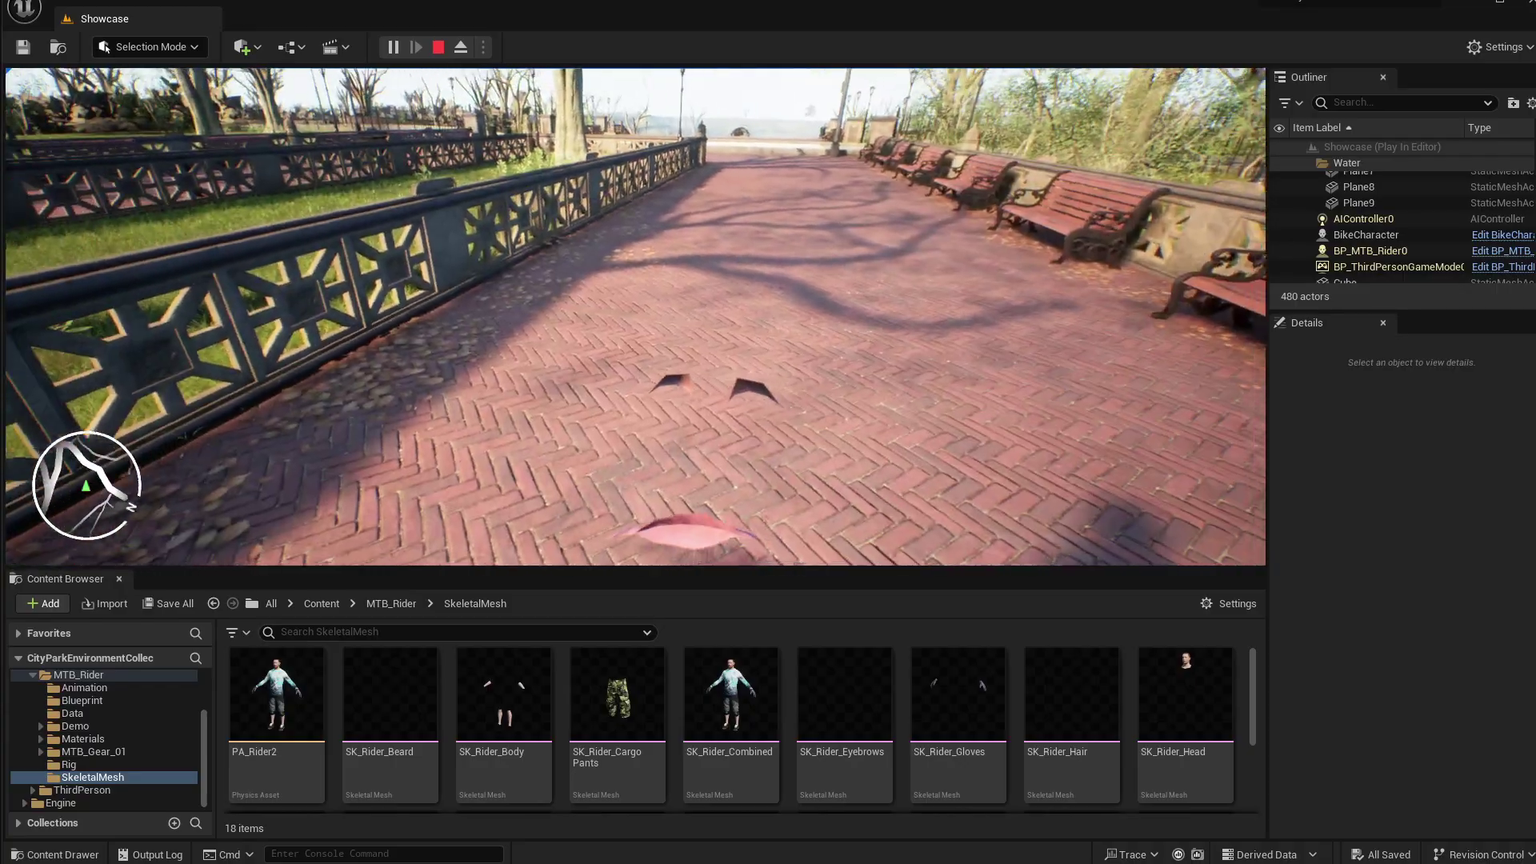
pyautogui.press('v')
pyautogui.press('v')
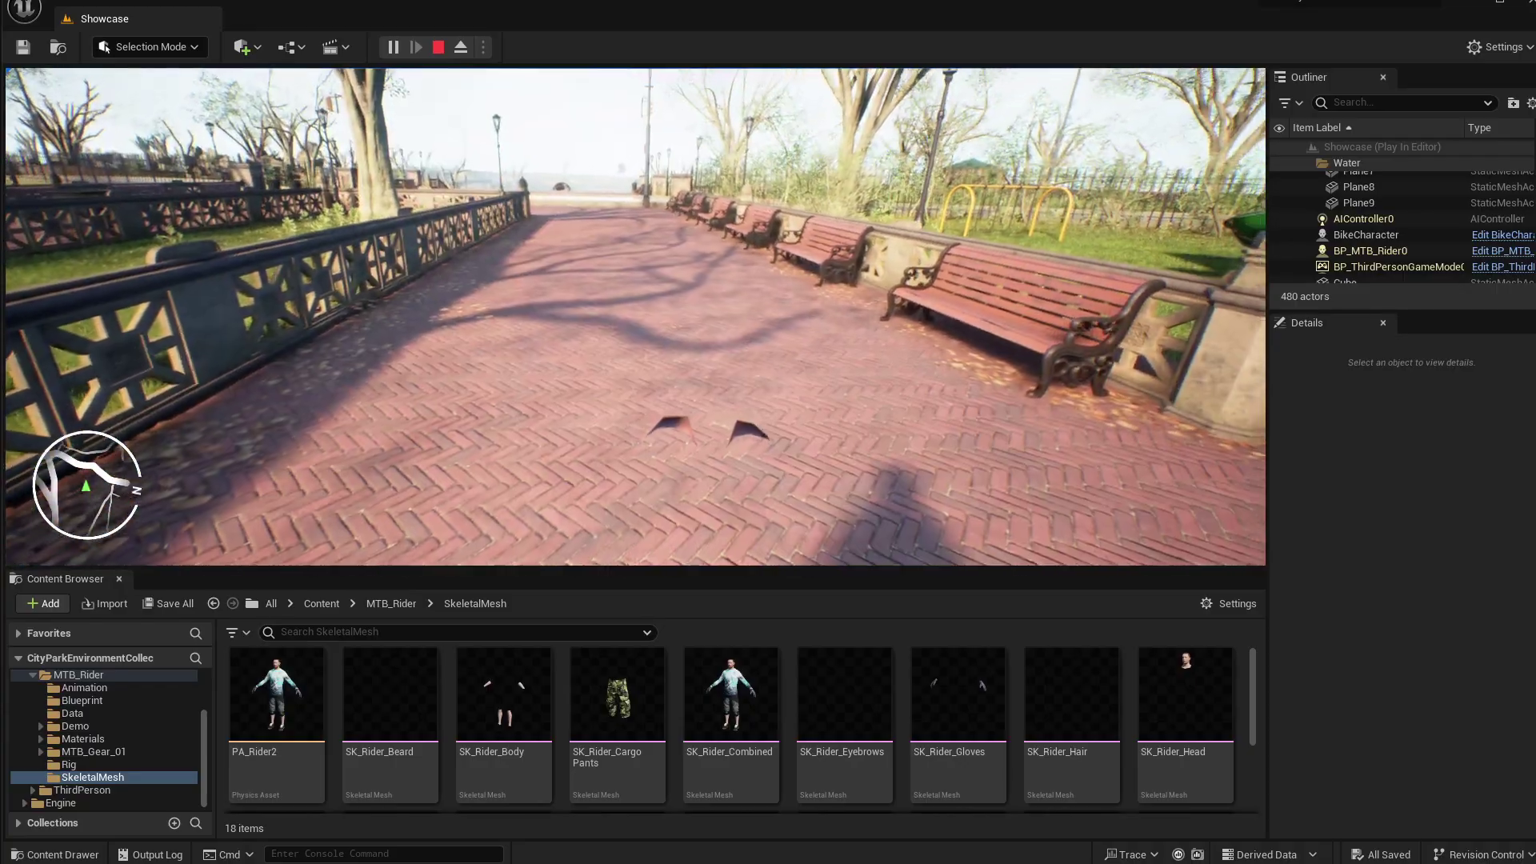
pyautogui.press('v')
pyautogui.press('w')
pyautogui.press('v')
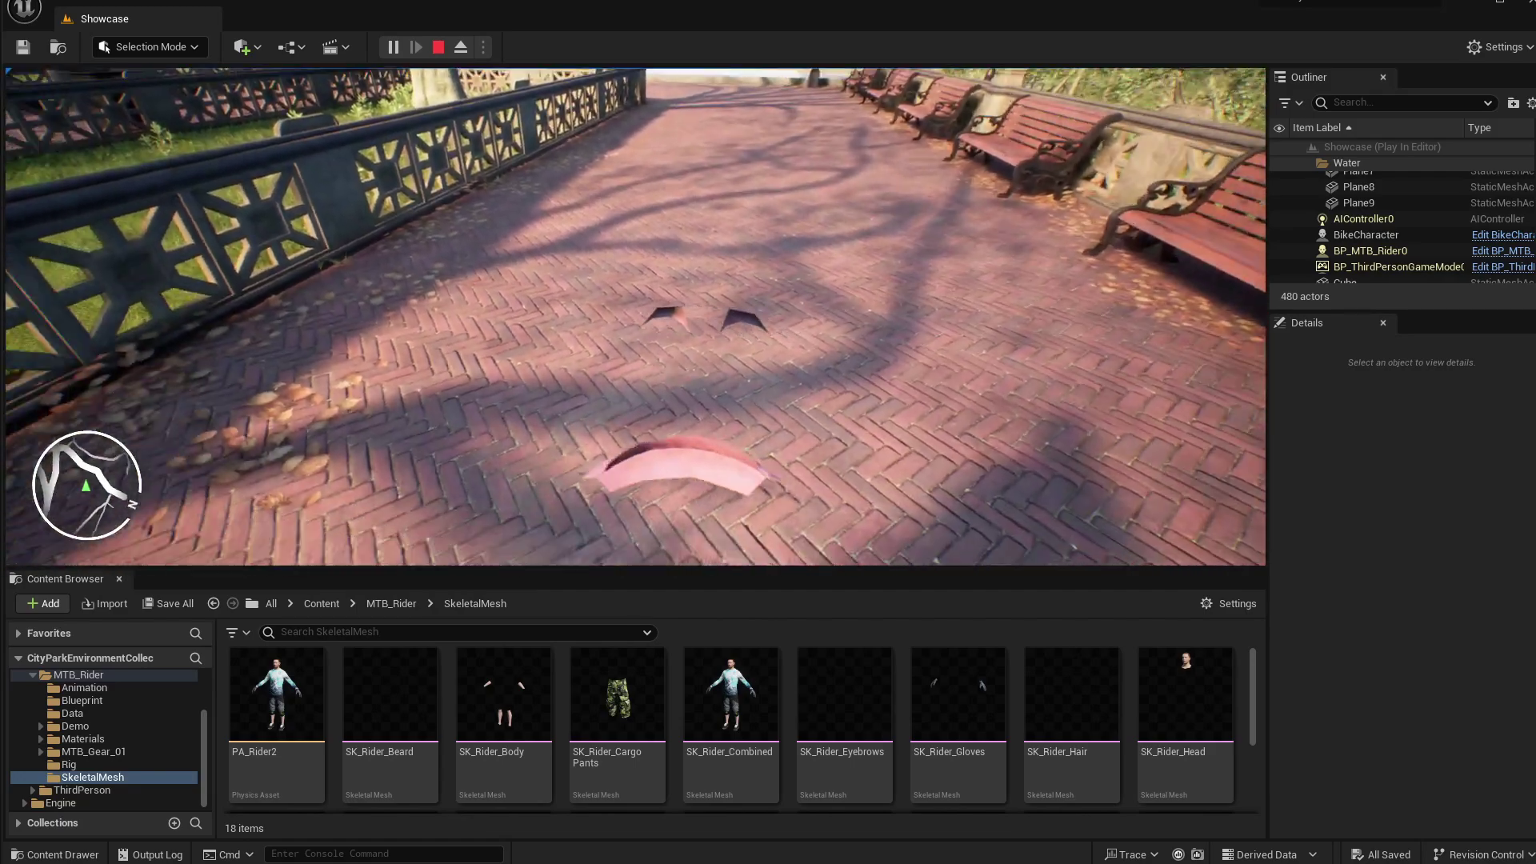
pyautogui.press('v')
pyautogui.press('v')
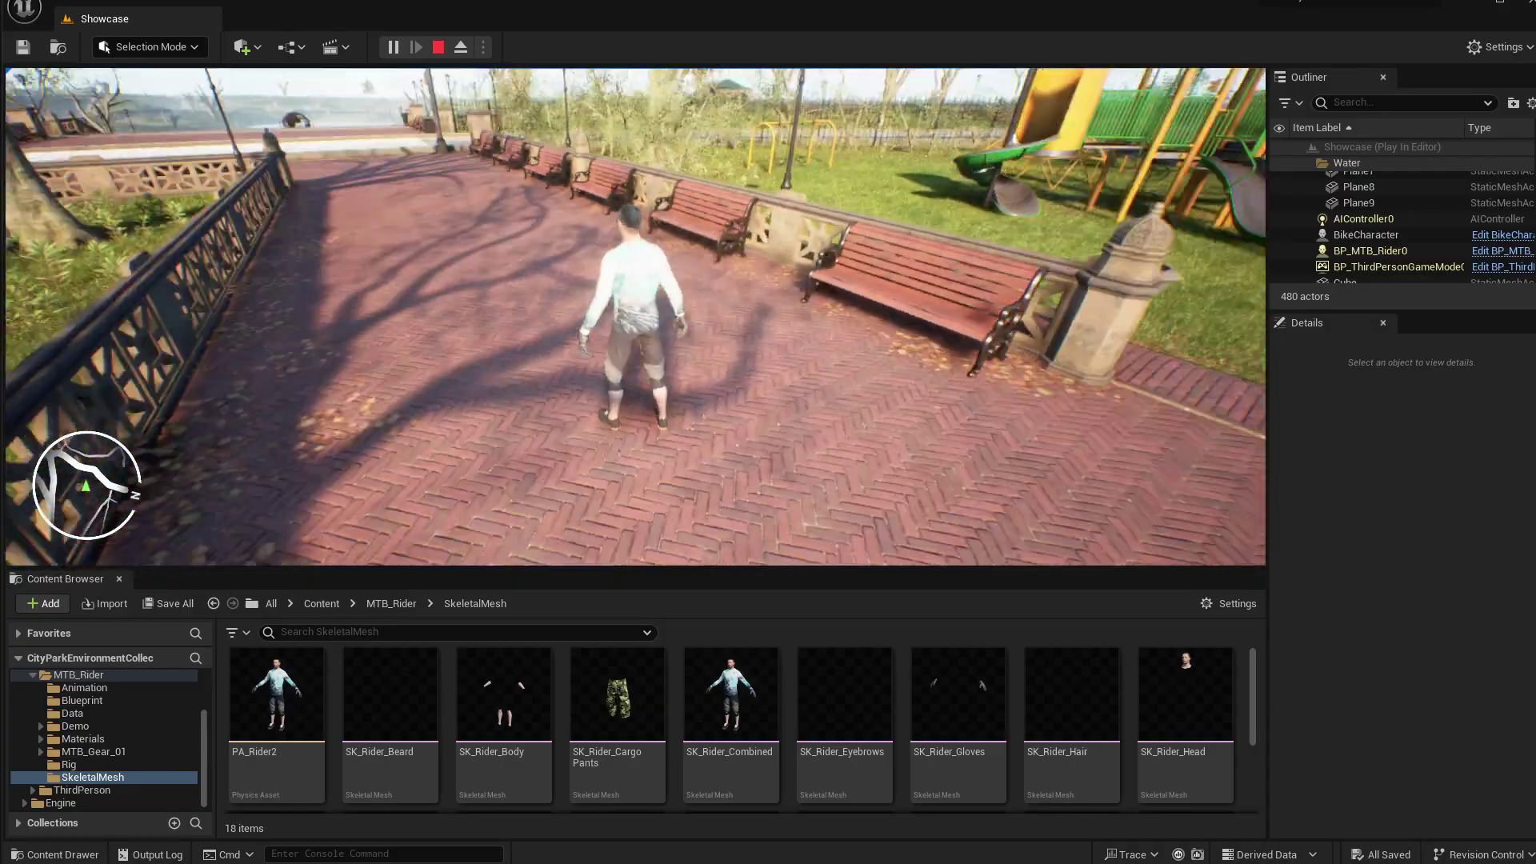
pyautogui.press('Escape')
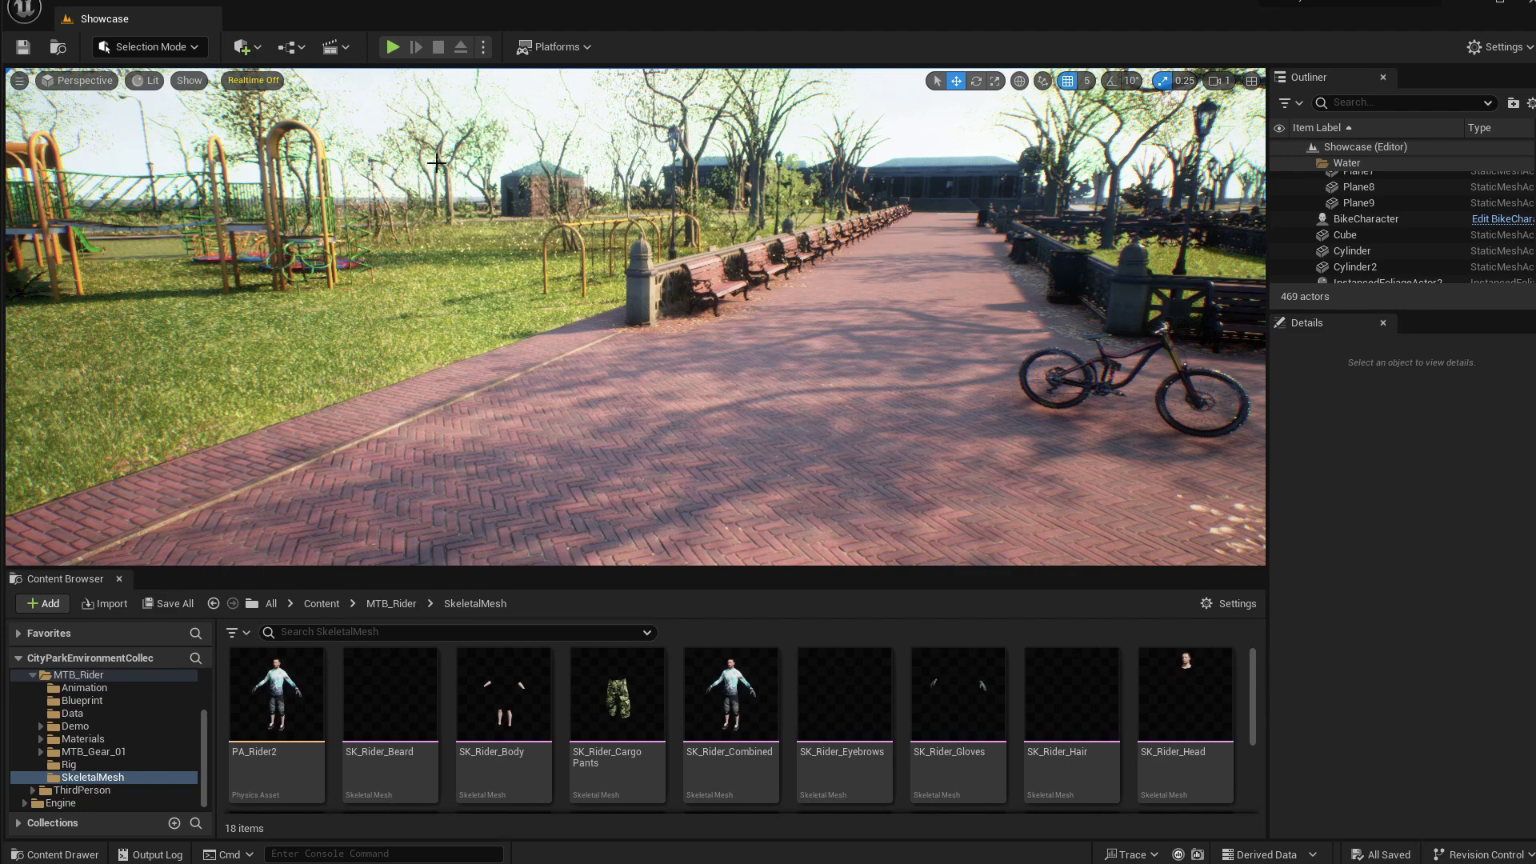
pyautogui.click(151, 47)
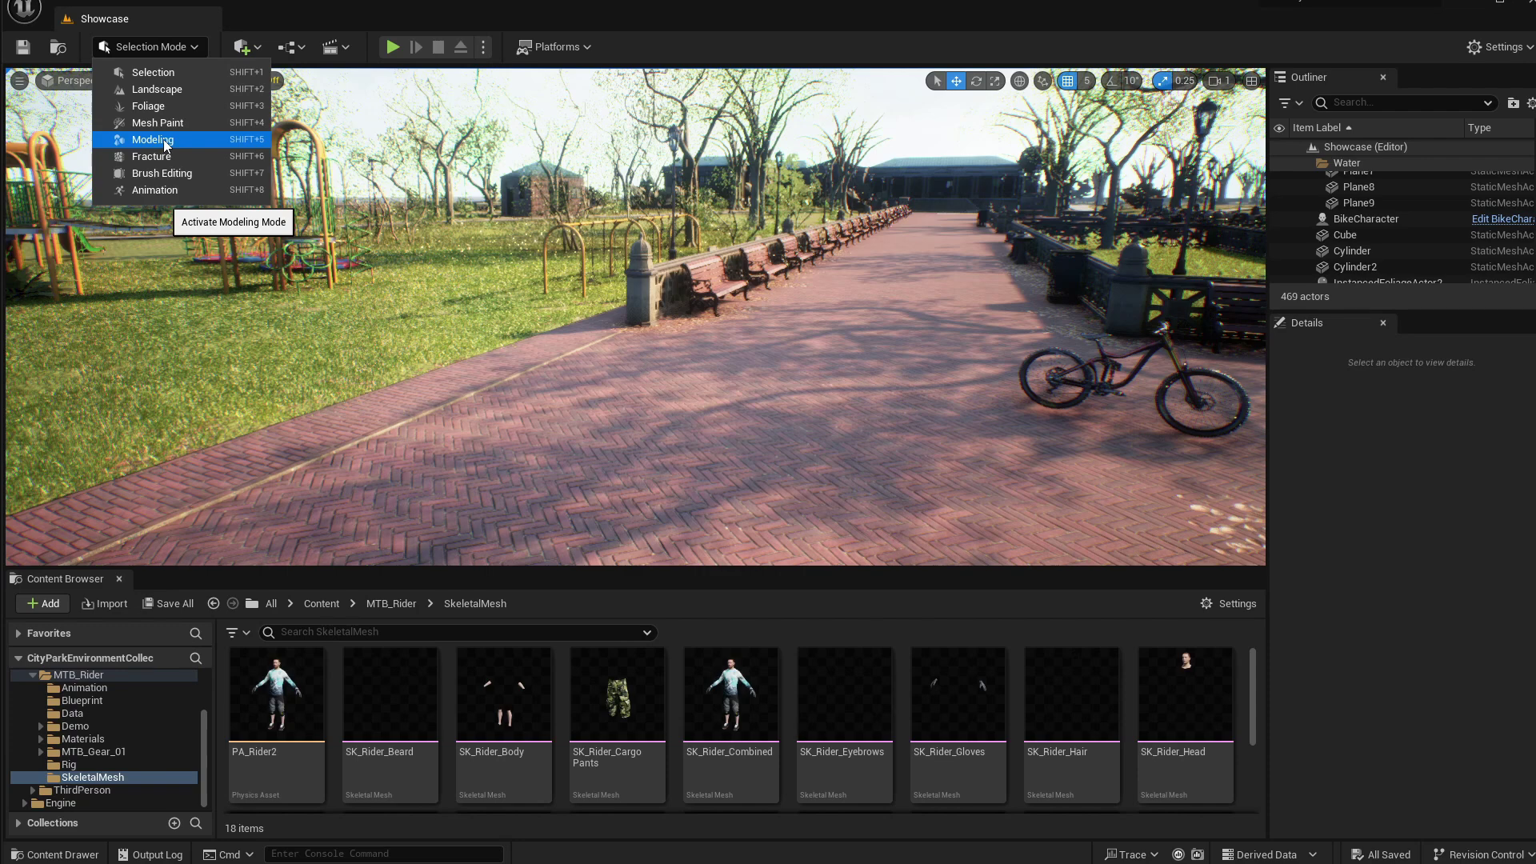
pyautogui.moveTo(951, 370); pyautogui.dragTo(1040, 392, button='right')
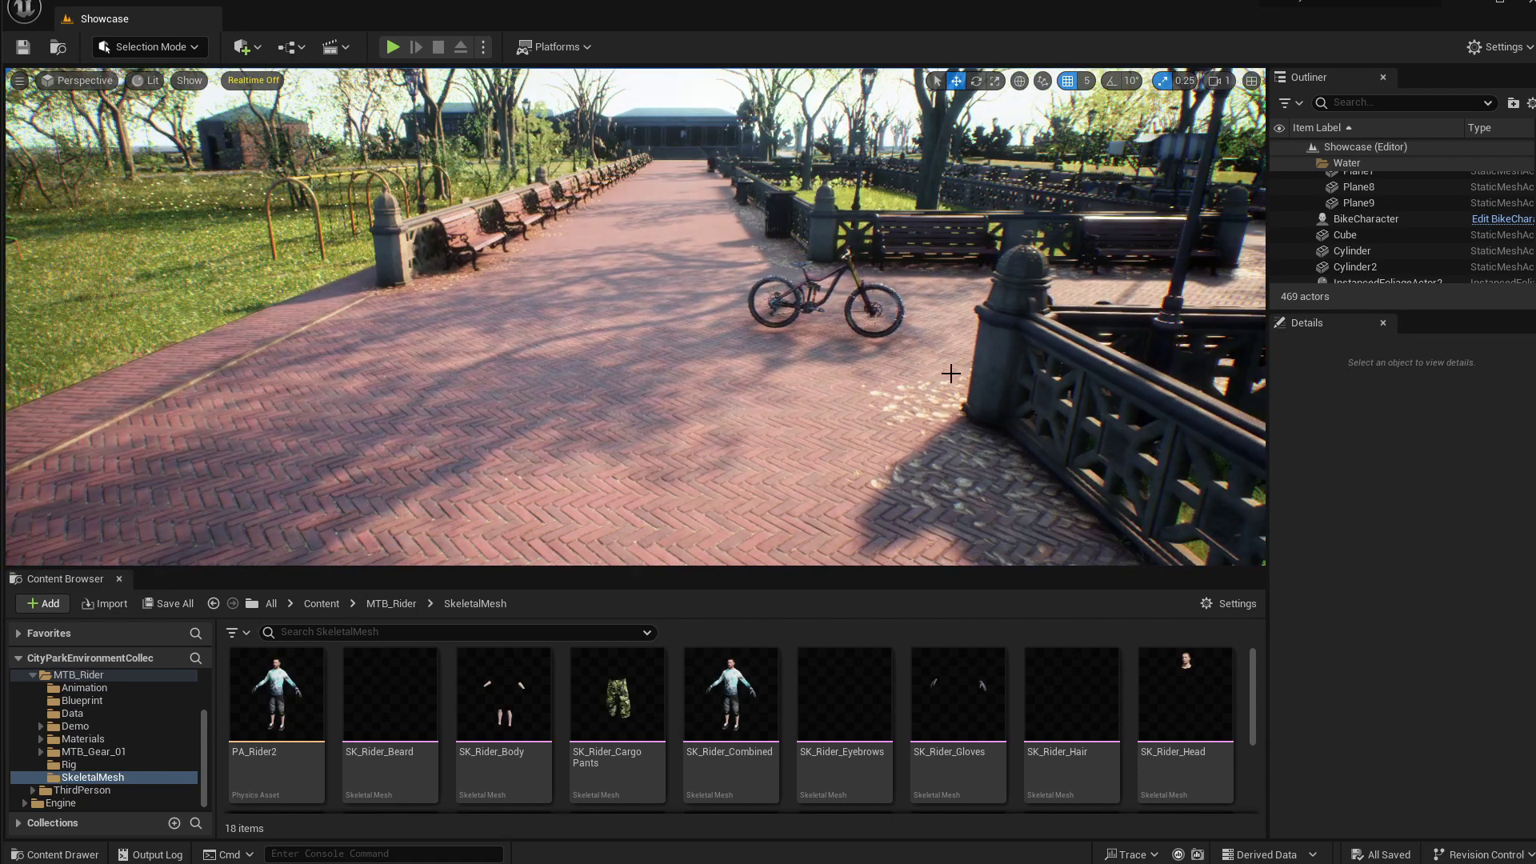
# Step: Search the plugins for "skele" to check that Skeletal Mesh Editing Tools is enabled, and close the plugin window
pyautogui.click(100, 8)
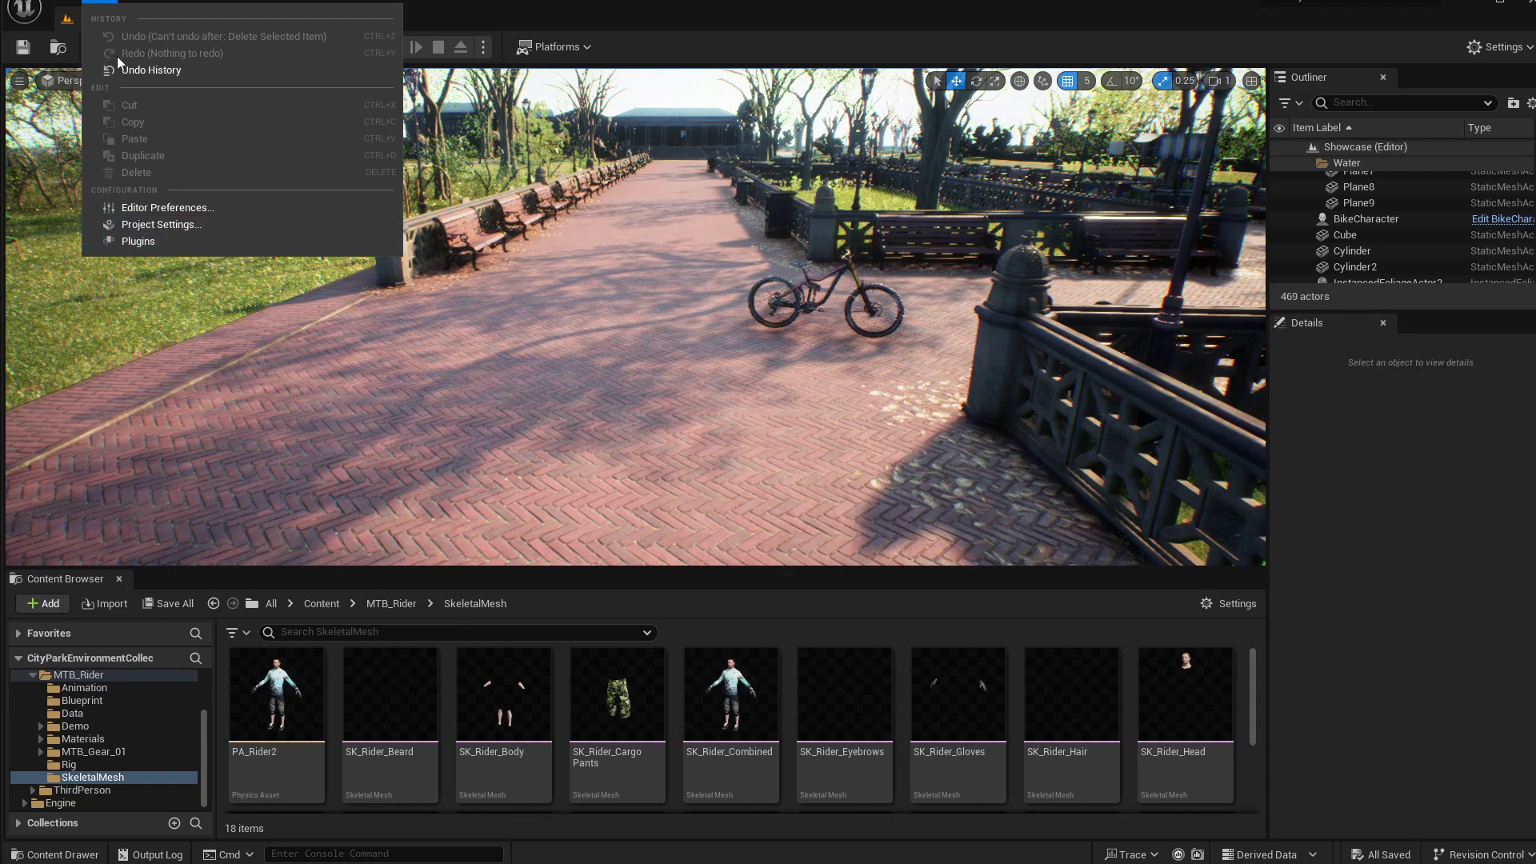
pyautogui.click(132, 241)
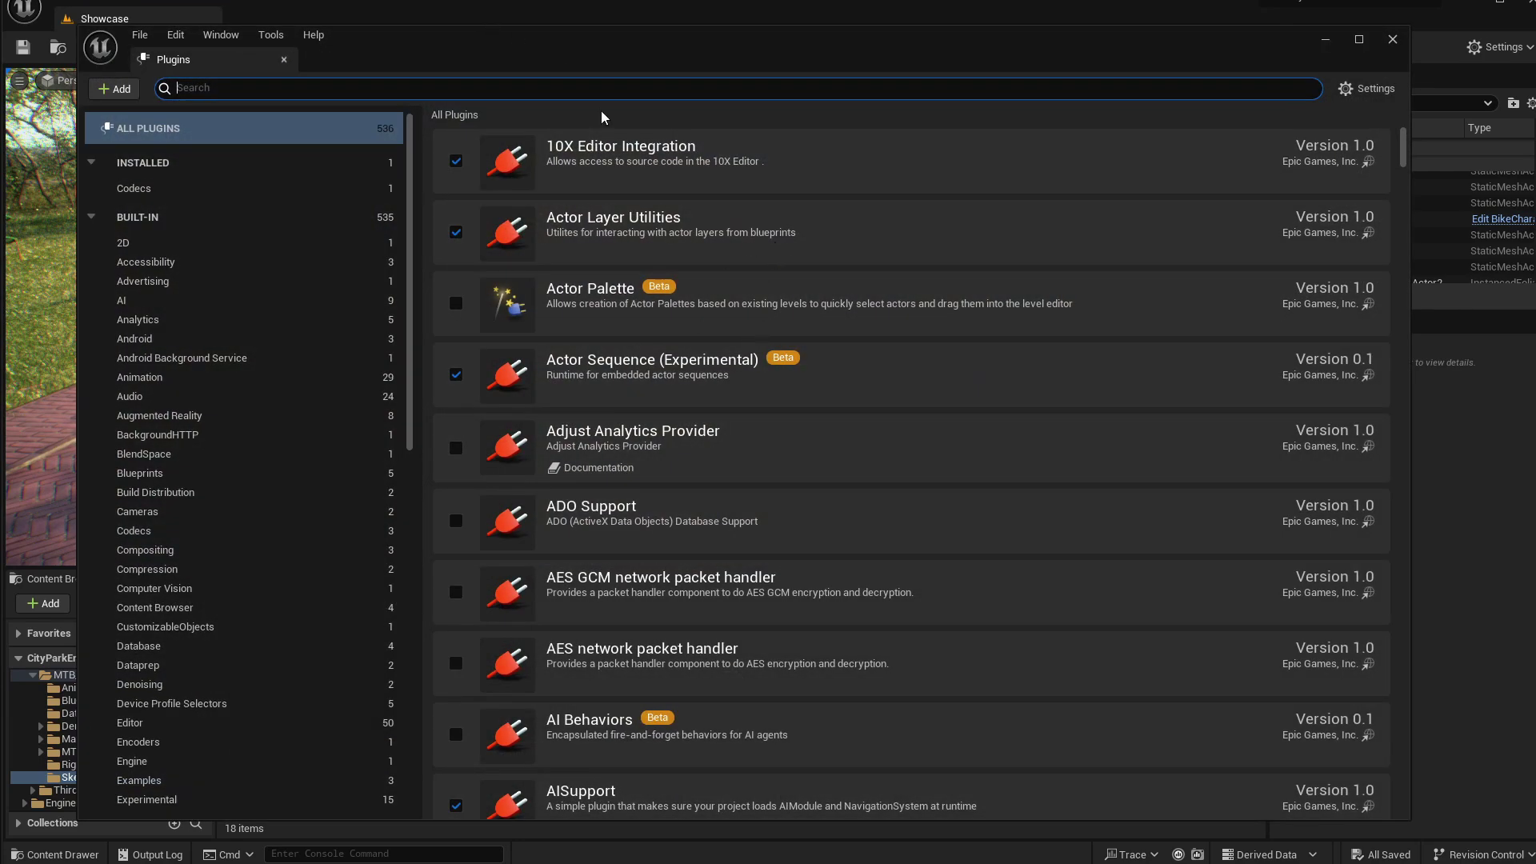
pyautogui.write('skele')
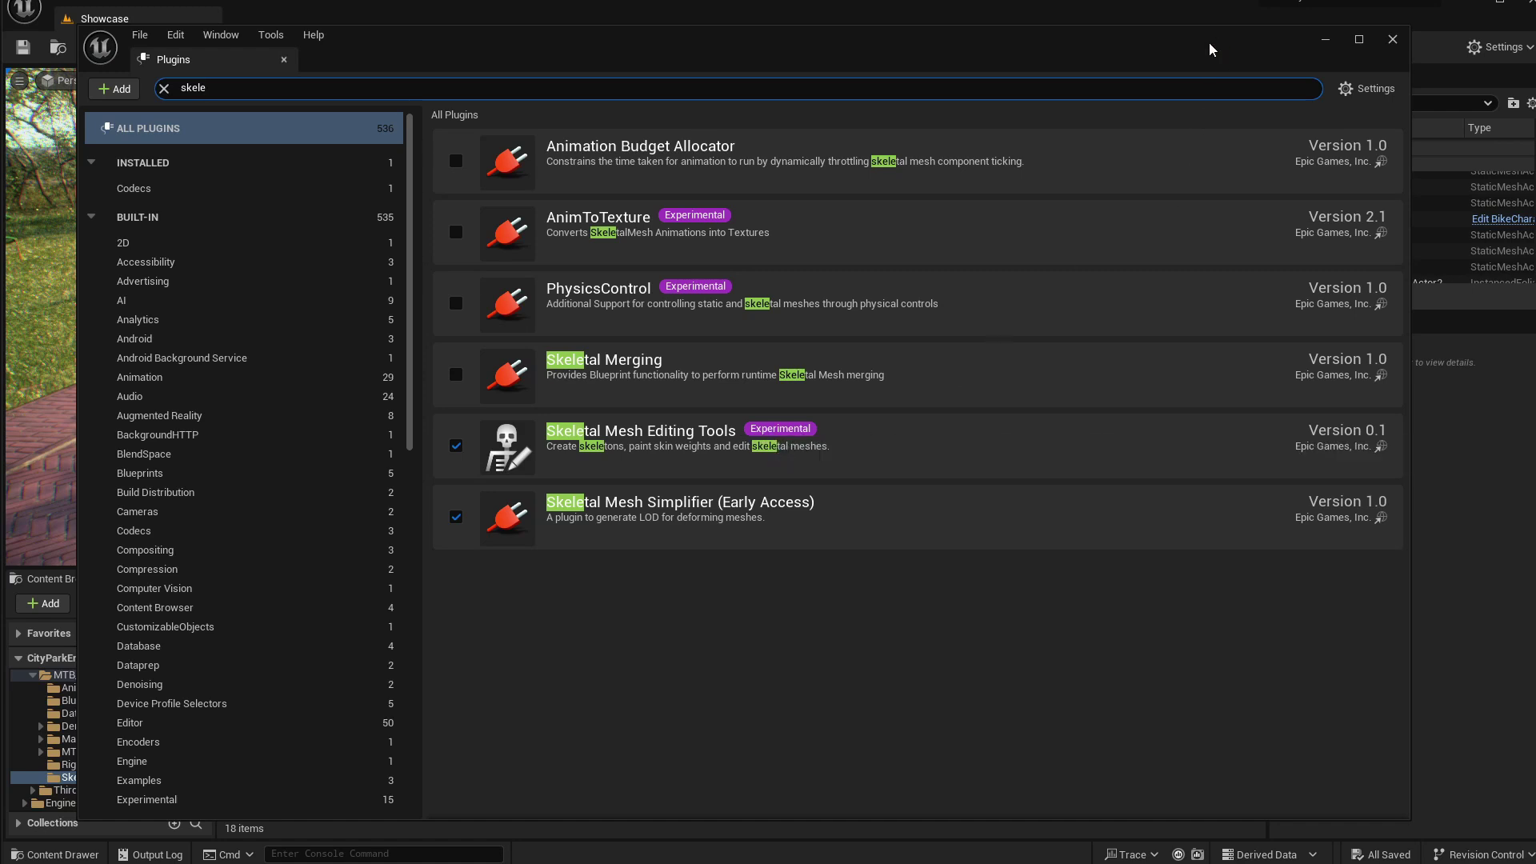
pyautogui.moveTo(1208, 51); pyautogui.dragTo(1259, 65)
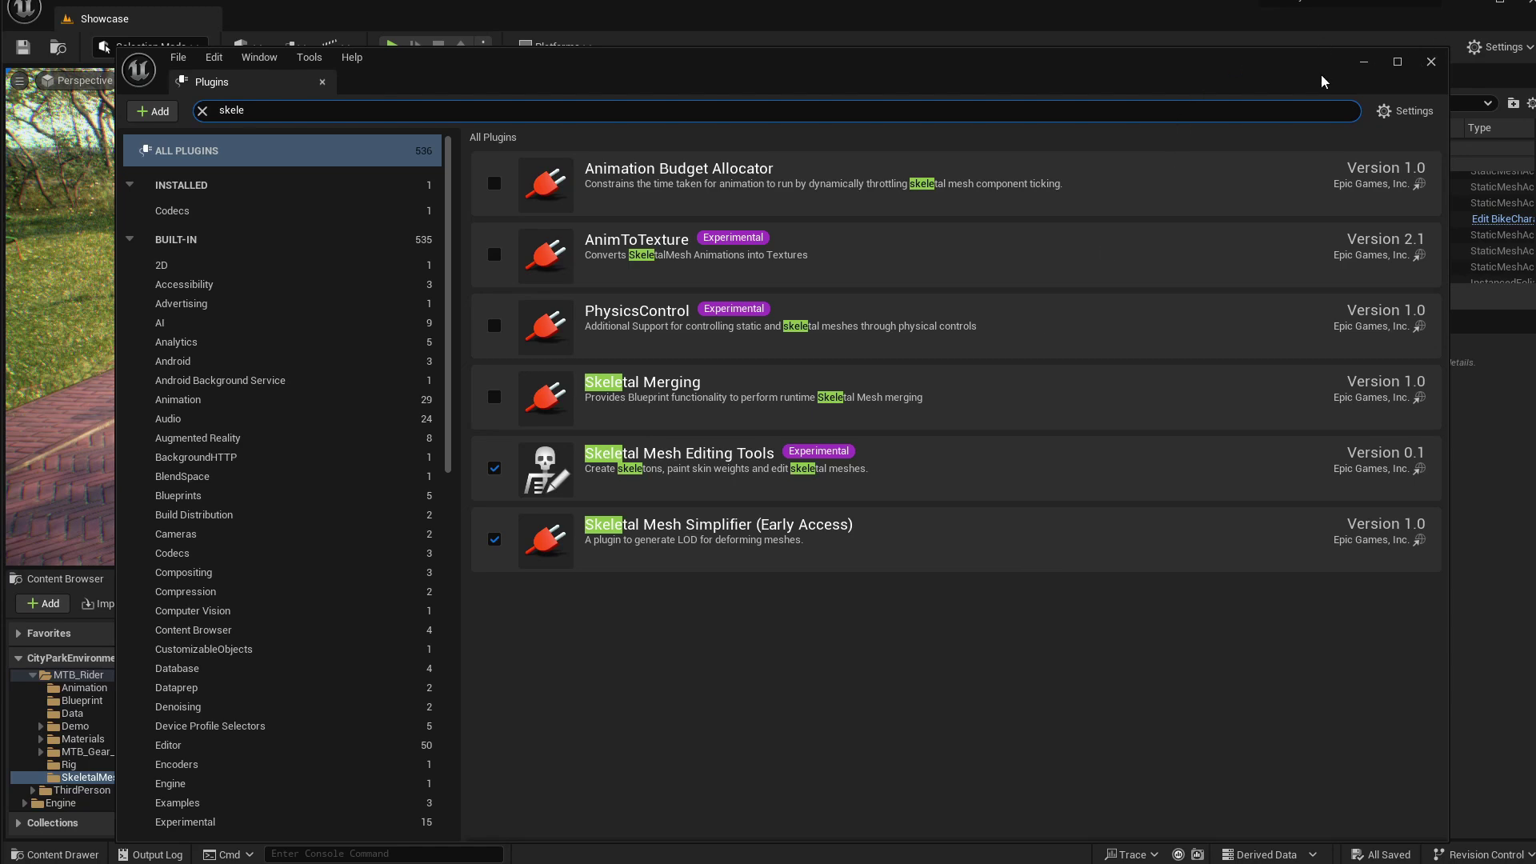
pyautogui.moveTo(1322, 81); pyautogui.dragTo(1294, 61)
pyautogui.click(1403, 44)
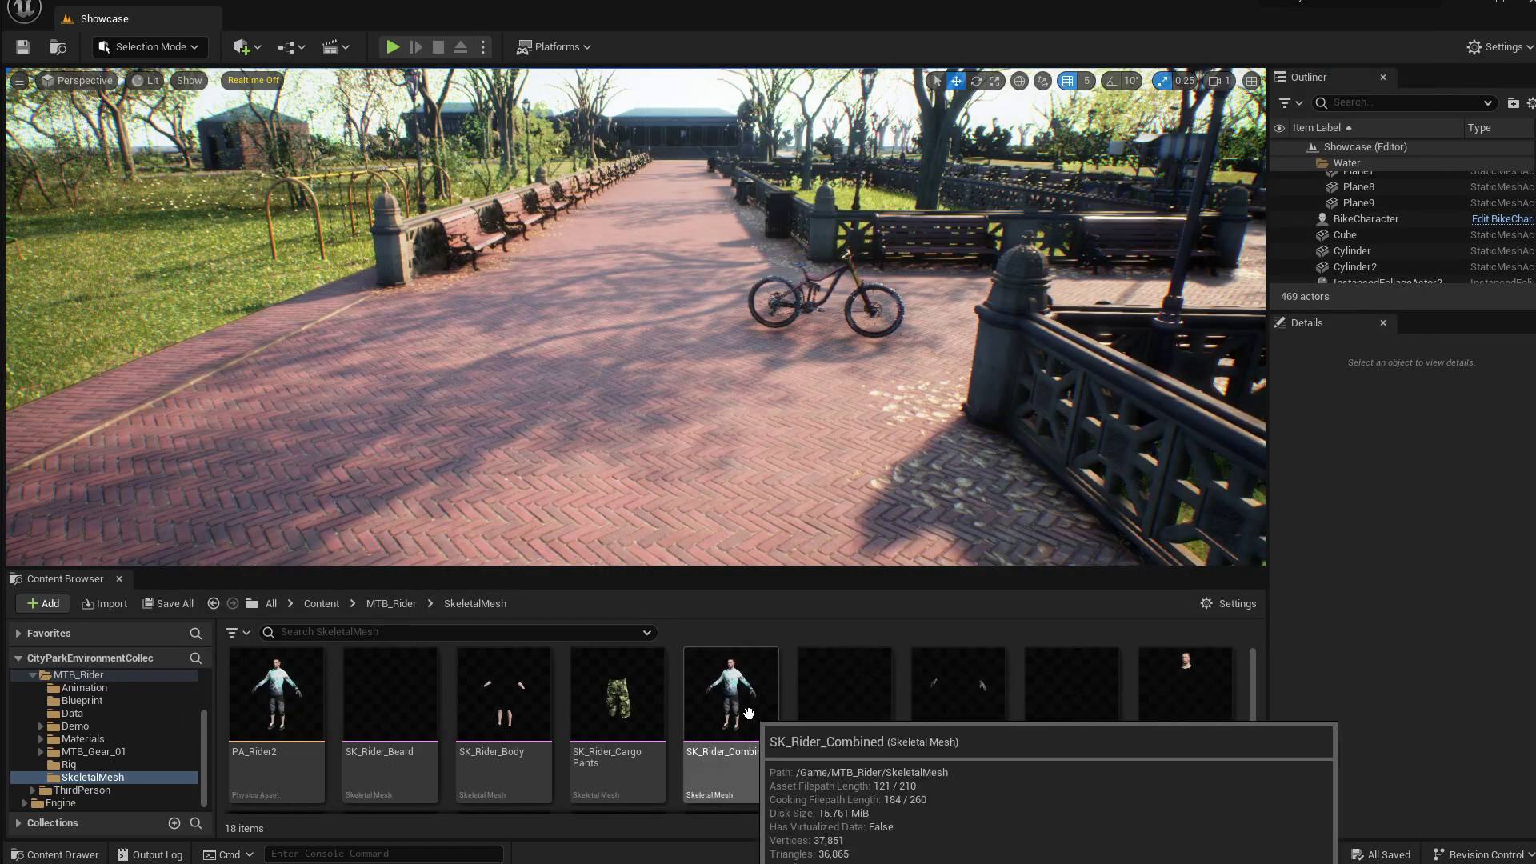
# Step: Open the SK_Rider_Combined skeletal mesh and set its preview viewport to Lit shading
pyautogui.doubleClick(732, 688)
pyautogui.moveTo(770, 265); pyautogui.dragTo(762, 77)
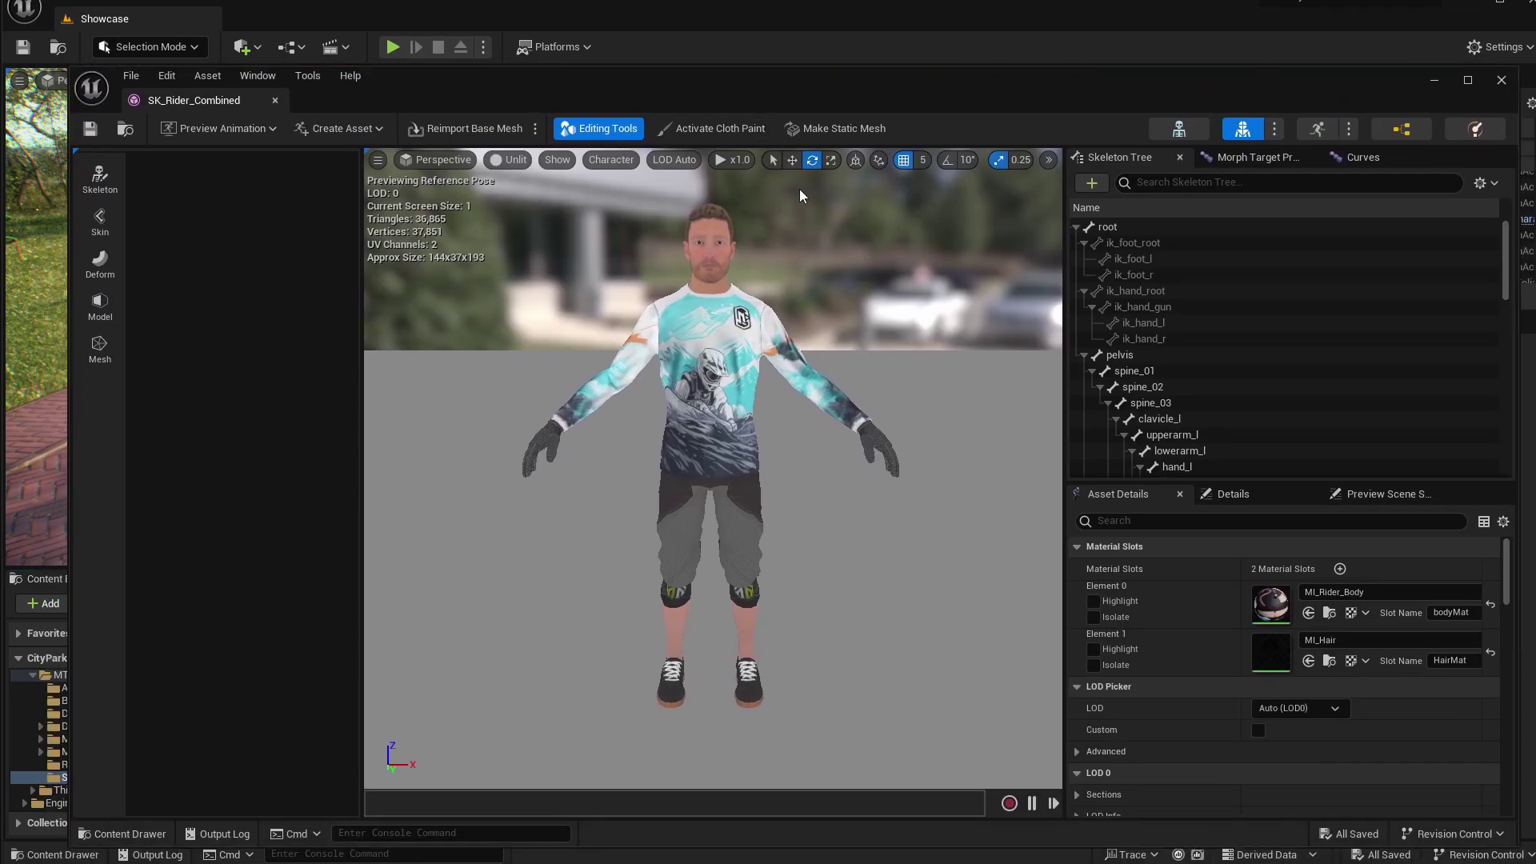
pyautogui.click(509, 159)
pyautogui.click(533, 196)
pyautogui.moveTo(753, 322); pyautogui.dragTo(824, 328, button='right')
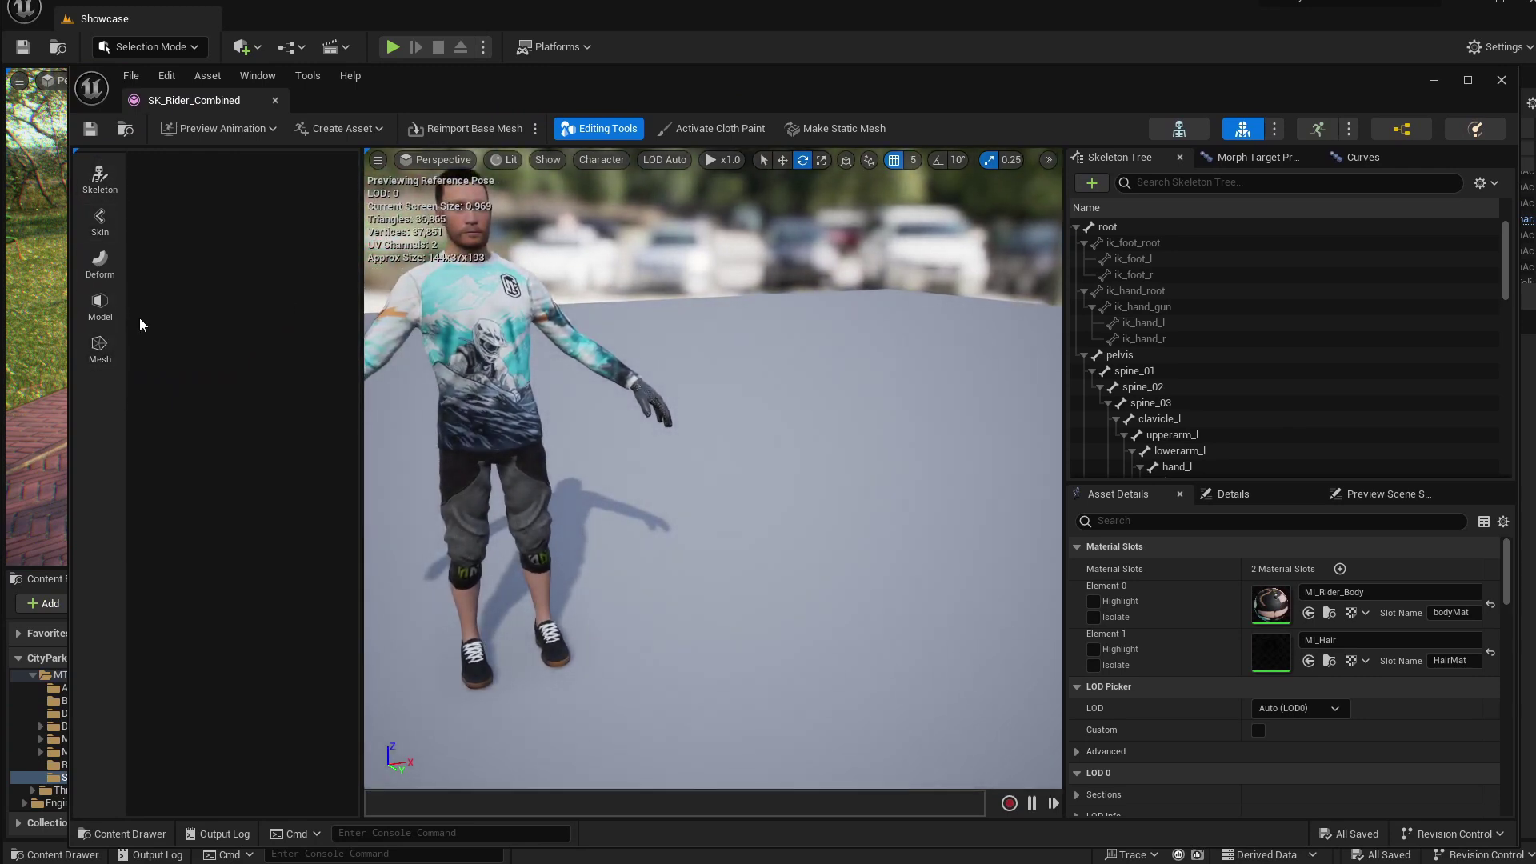
# Step: Examine the available Model and Deform editing tools for SK_Rider_Combined and close the mesh editor
pyautogui.click(99, 304)
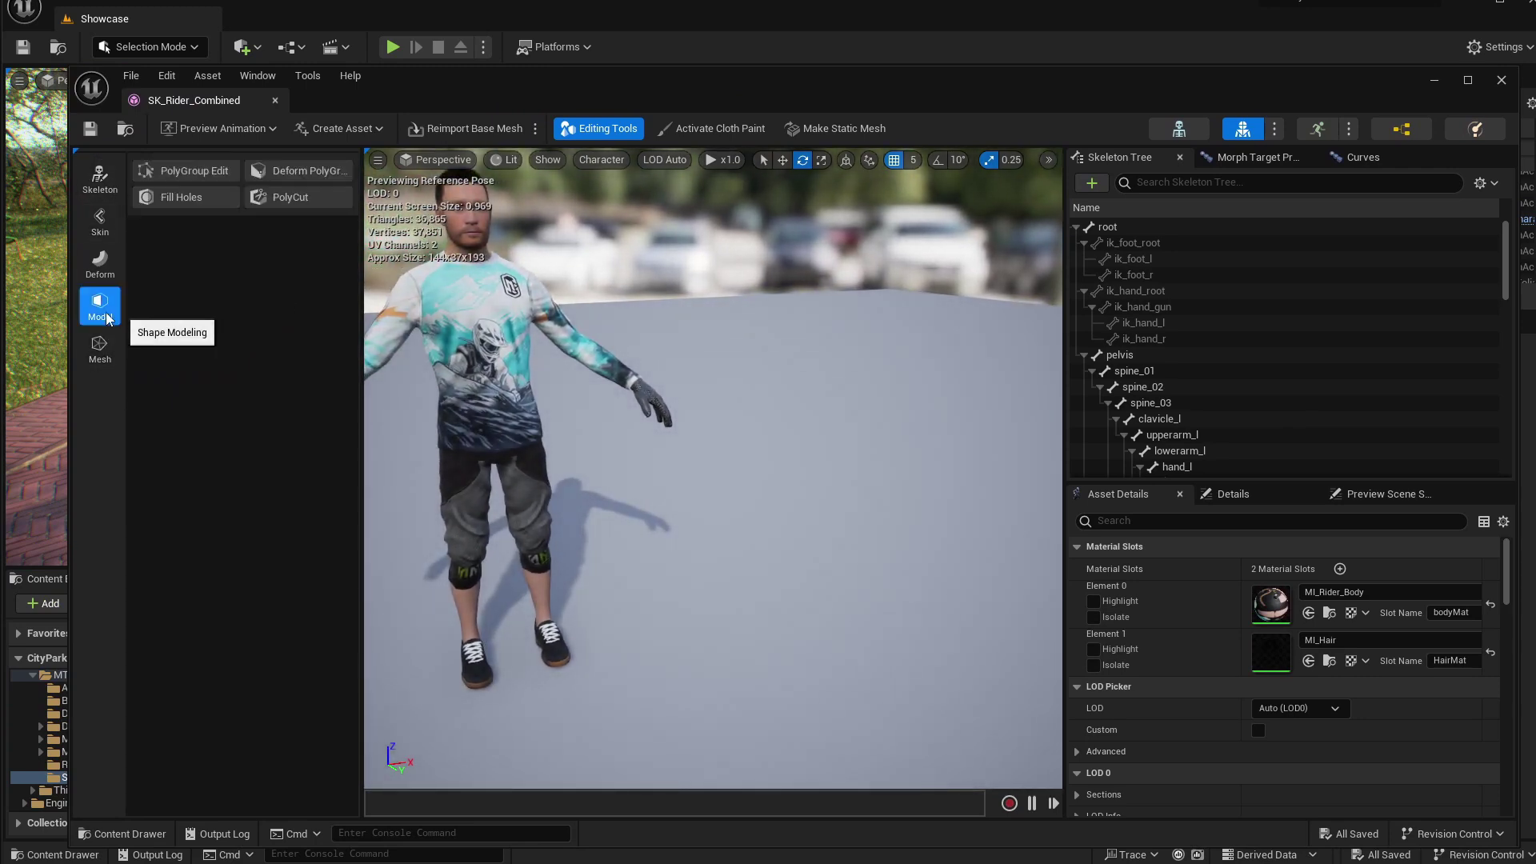
pyautogui.click(103, 270)
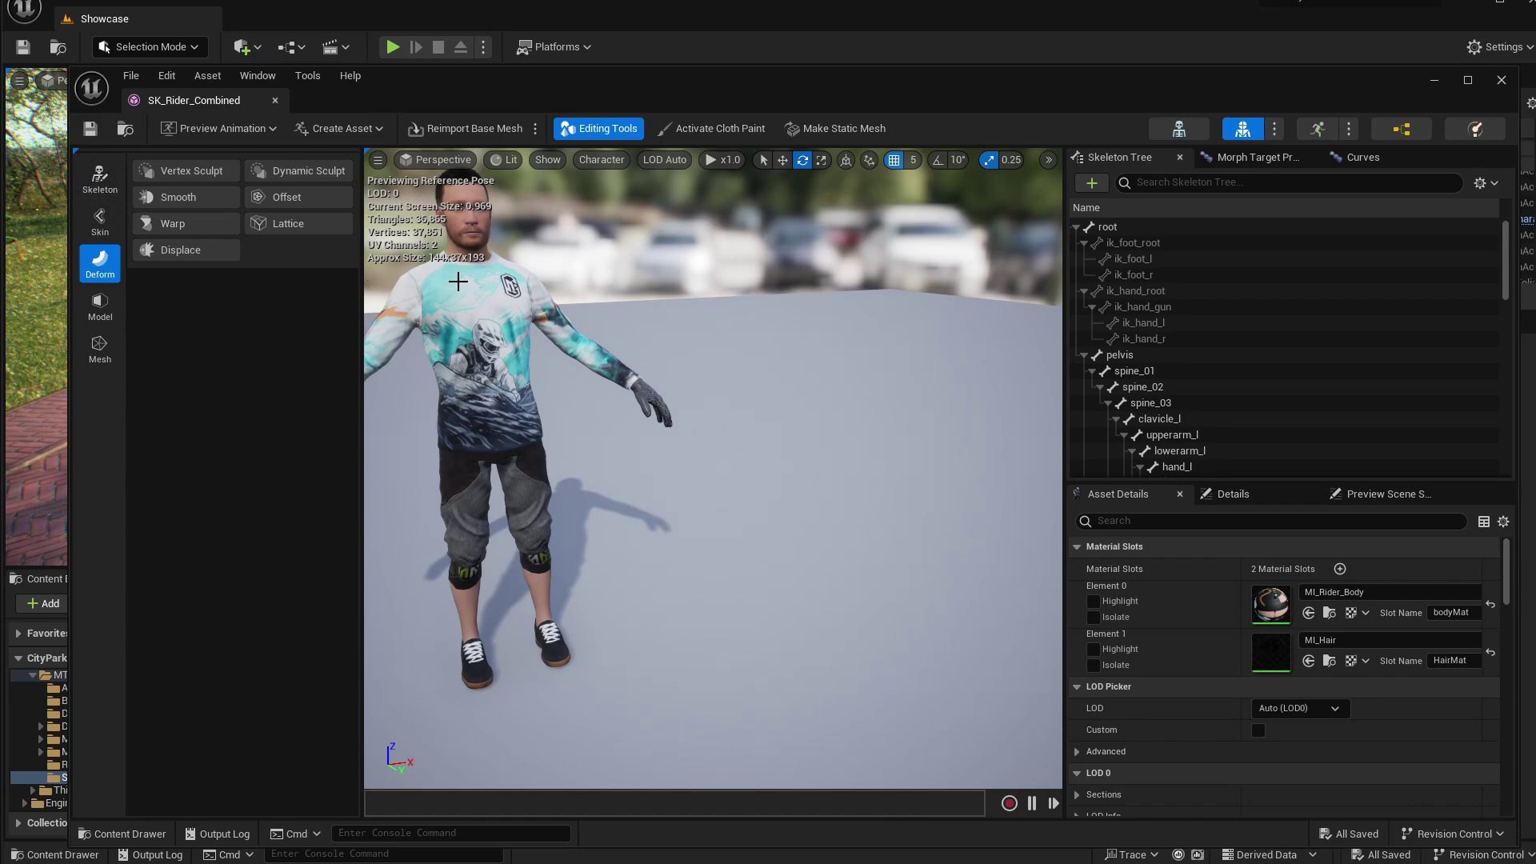
pyautogui.moveTo(529, 279); pyautogui.dragTo(463, 266, button='right')
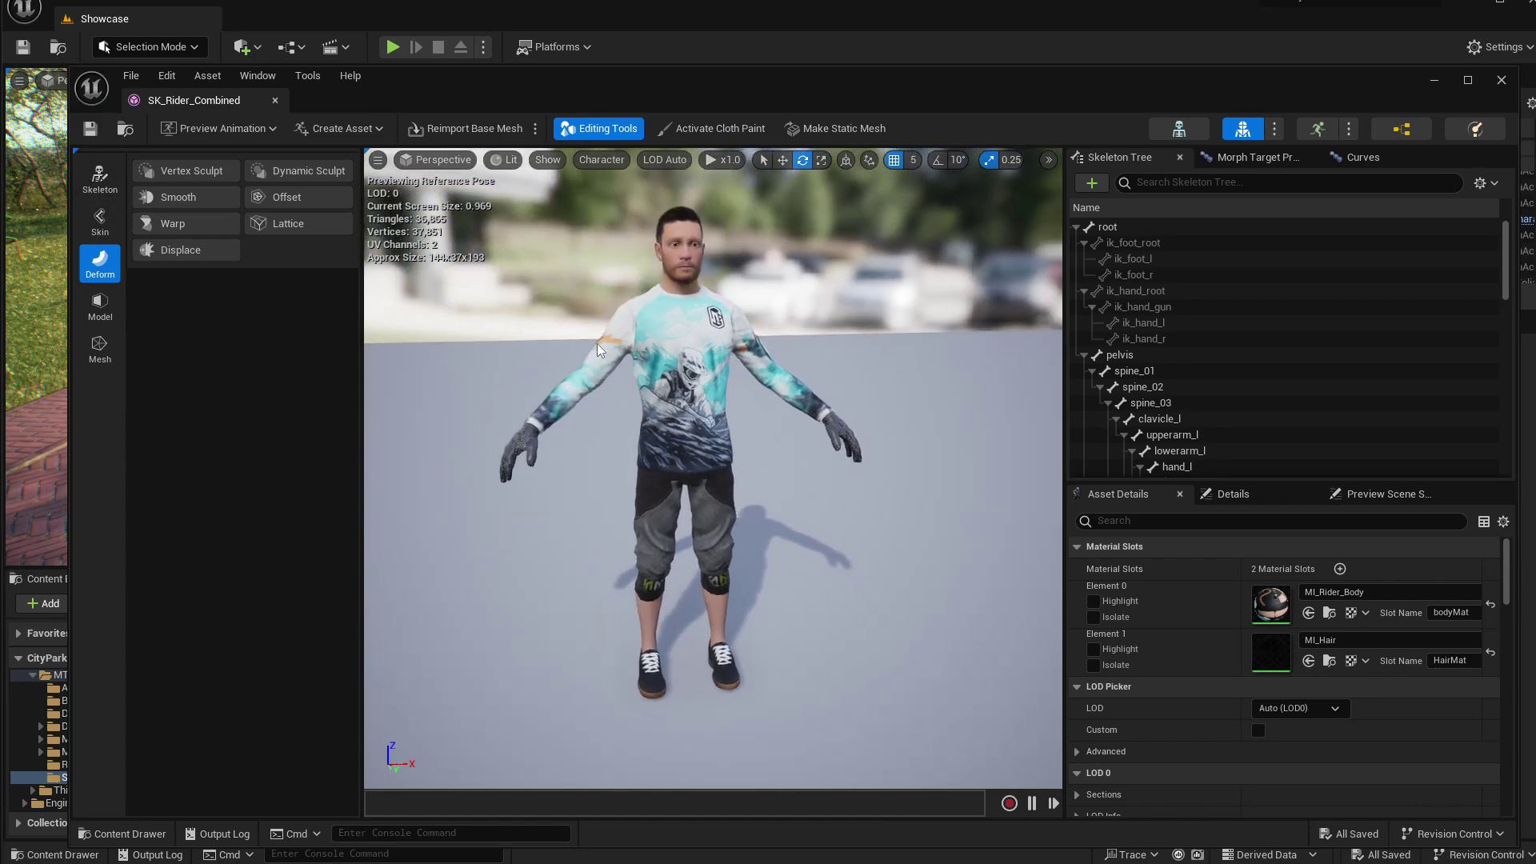
pyautogui.click(1502, 81)
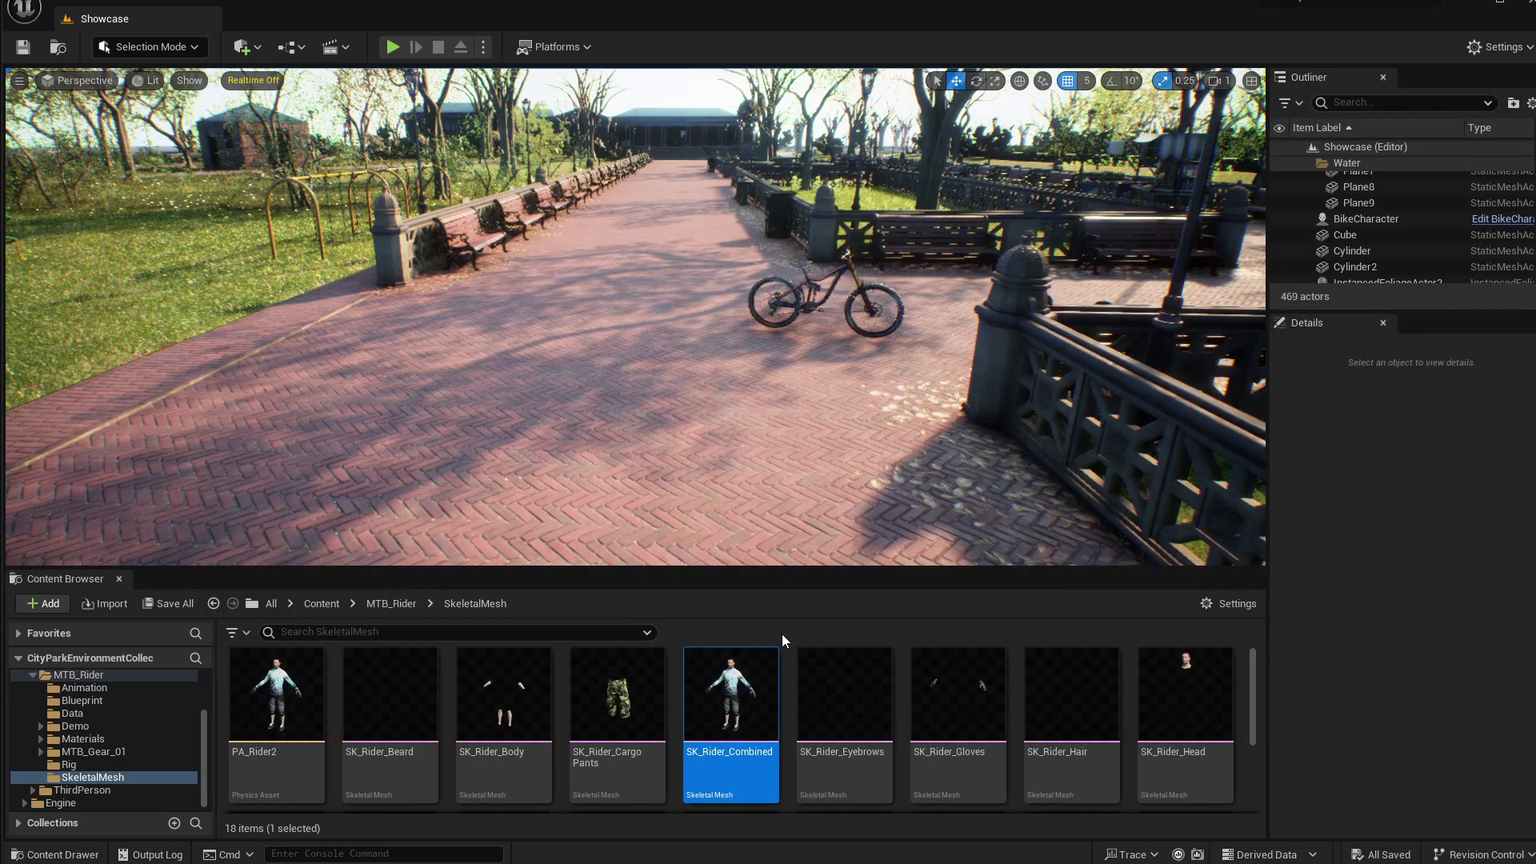
# Step: Duplicate the SK_Rider_Combined skeletal mesh and name the copy SK_Rider_FP
pyautogui.rightClick(736, 711)
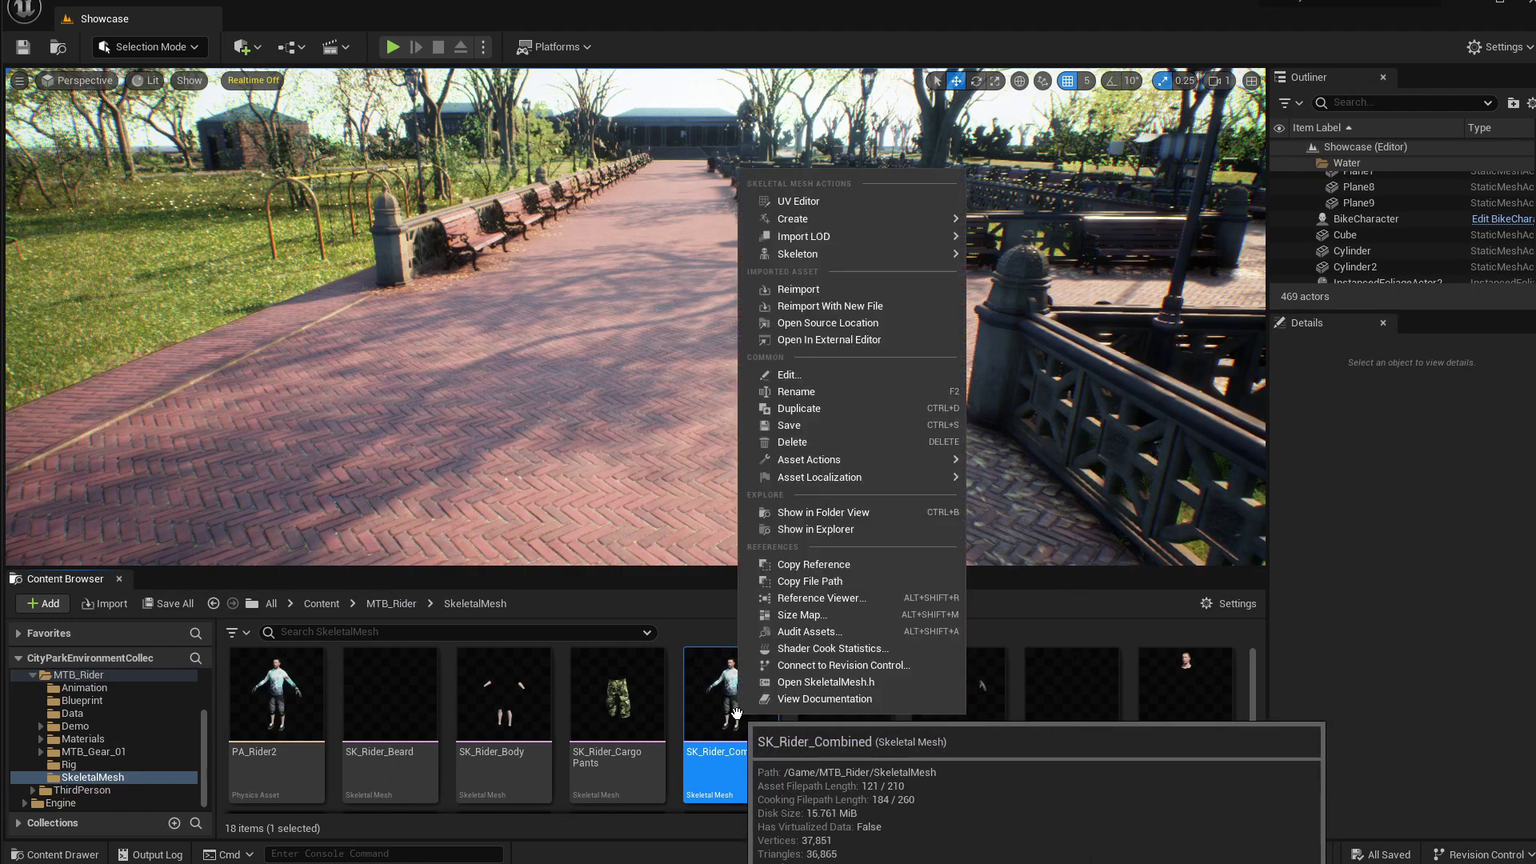
pyautogui.click(800, 409)
pyautogui.write('SK_Rider_FP')
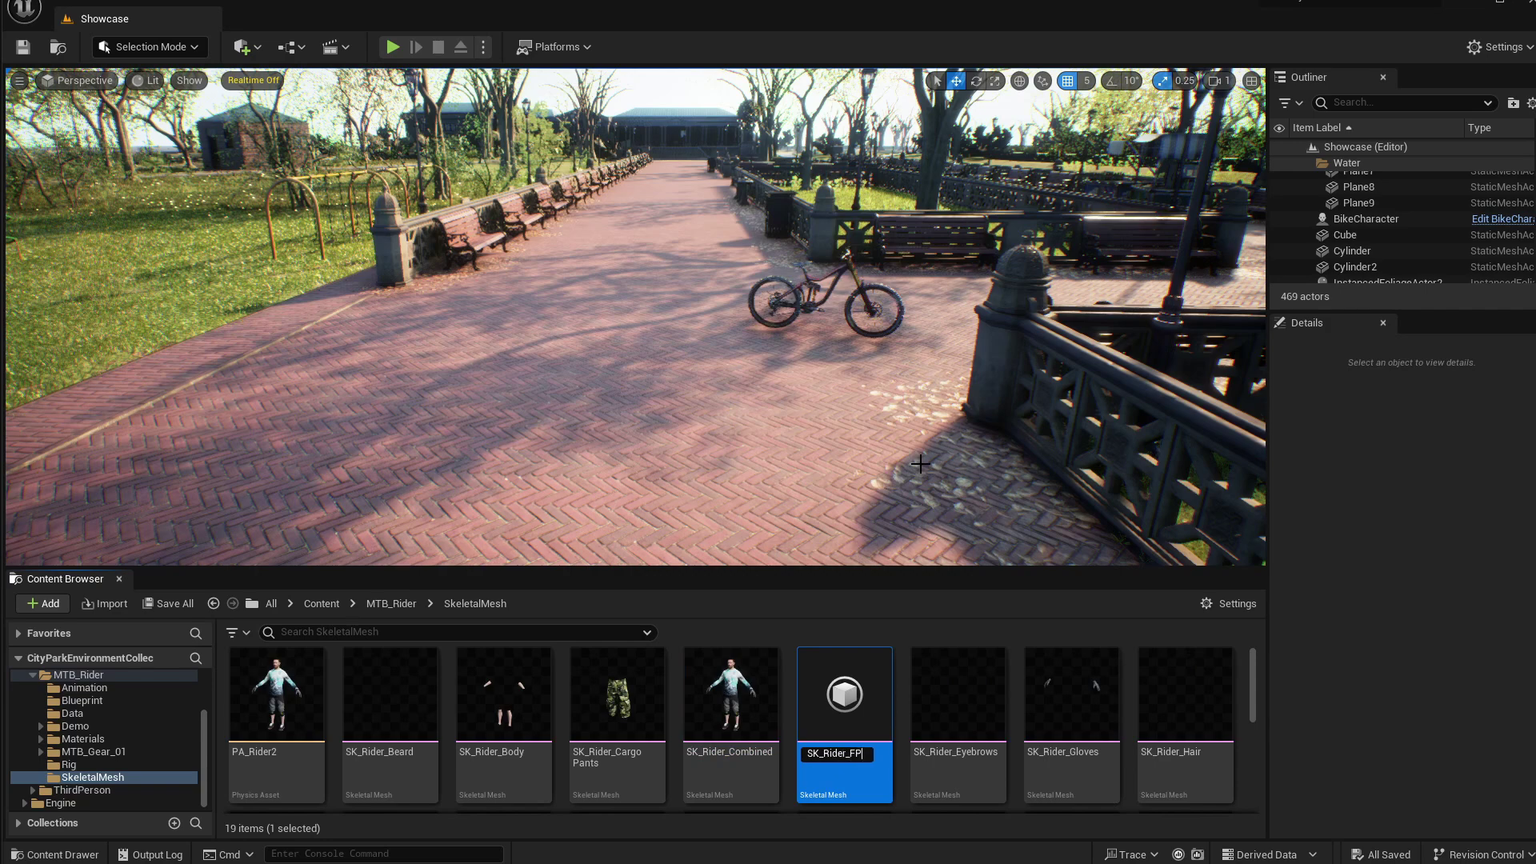
pyautogui.press('Return')
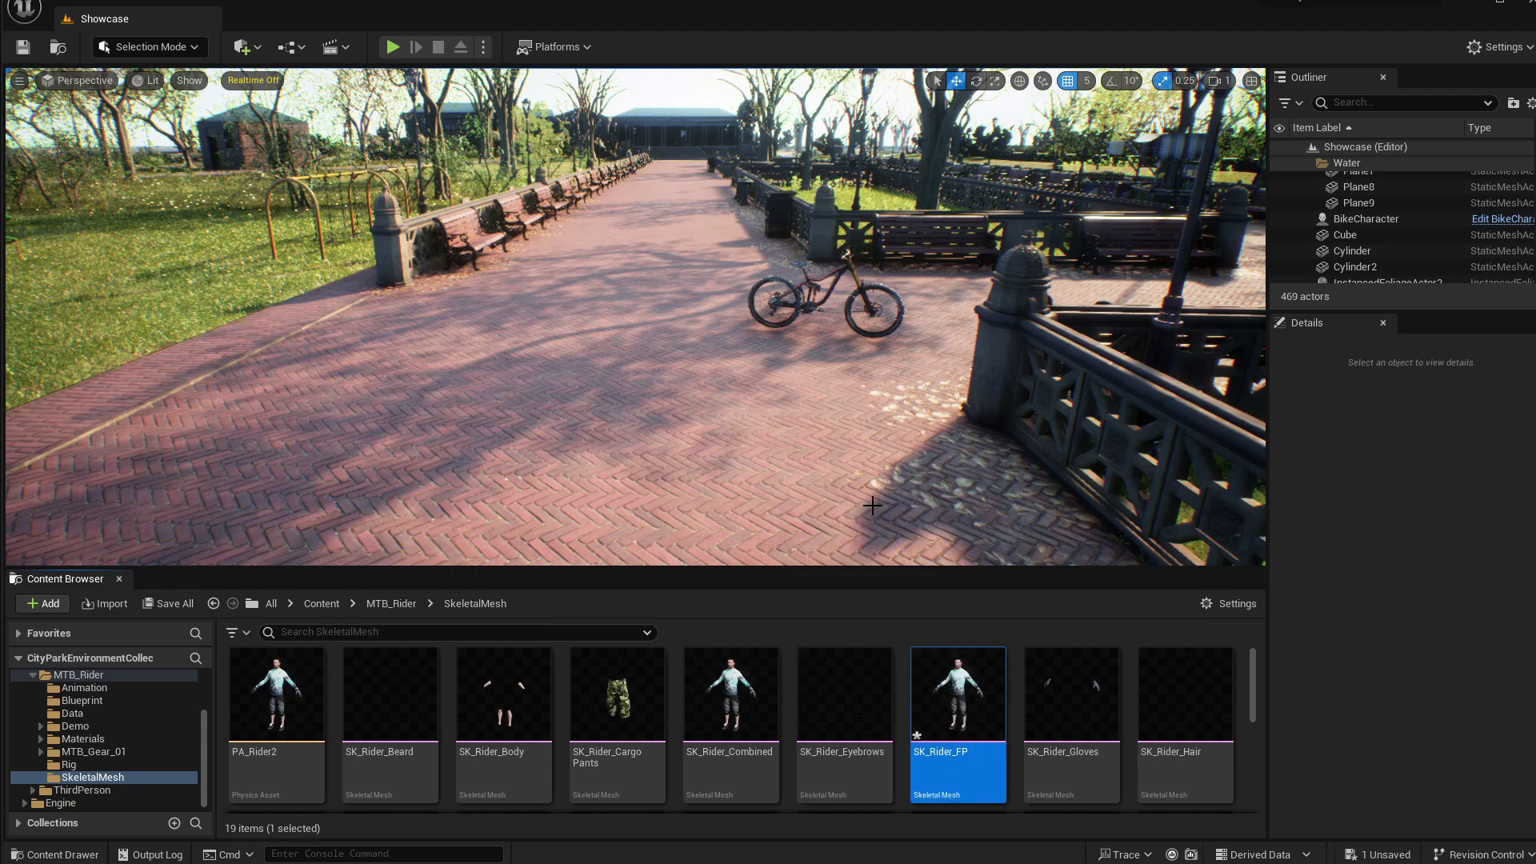
# Step: Open SK_Rider_FP, start the PolyCut modeling tool and set the square cutting shape's width to 100
pyautogui.doubleClick(953, 703)
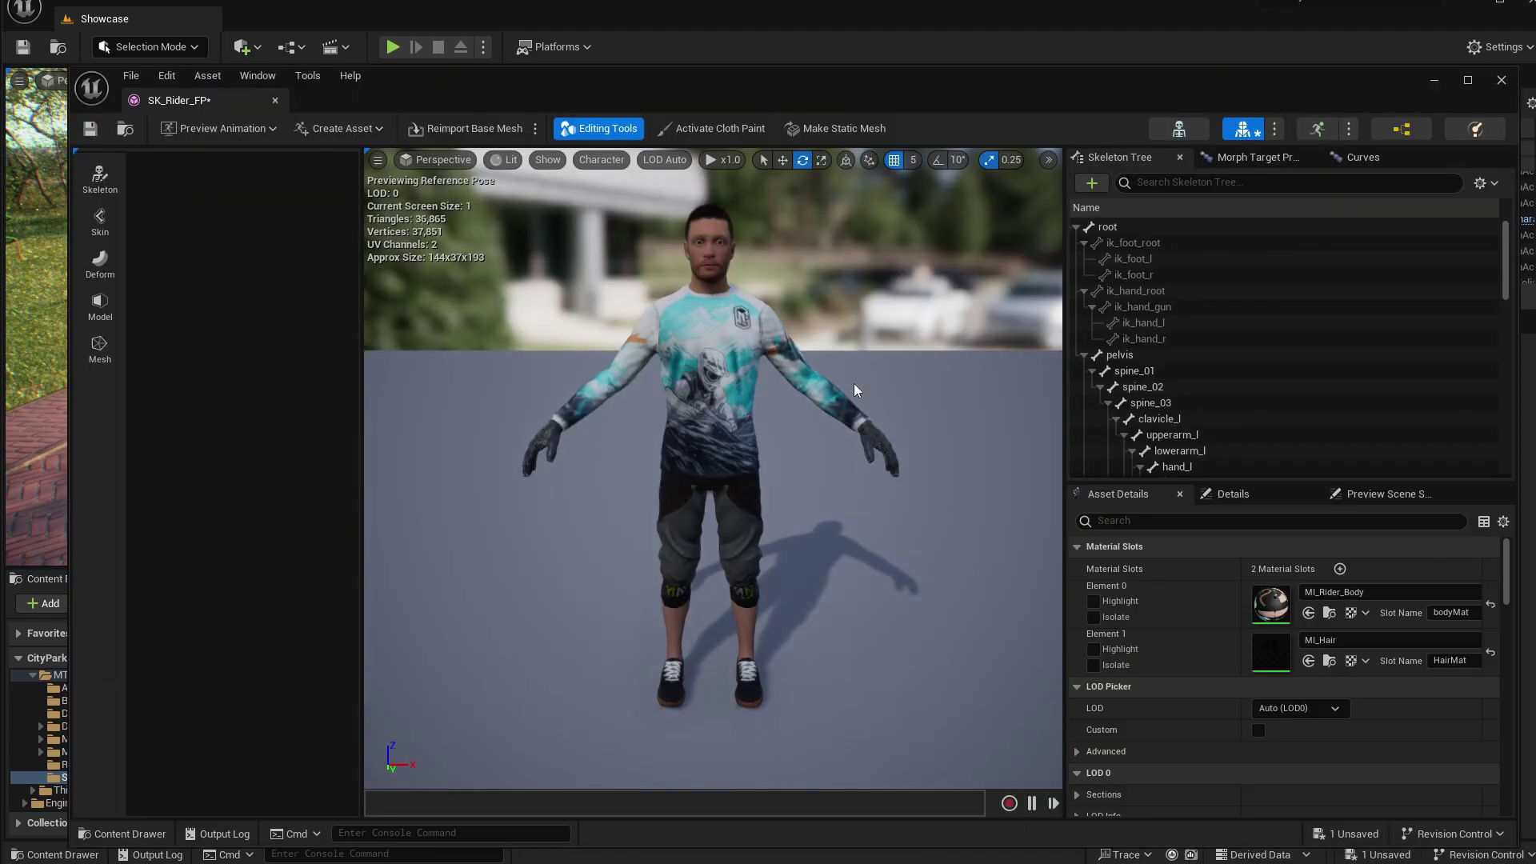
pyautogui.moveTo(737, 102); pyautogui.dragTo(709, 70)
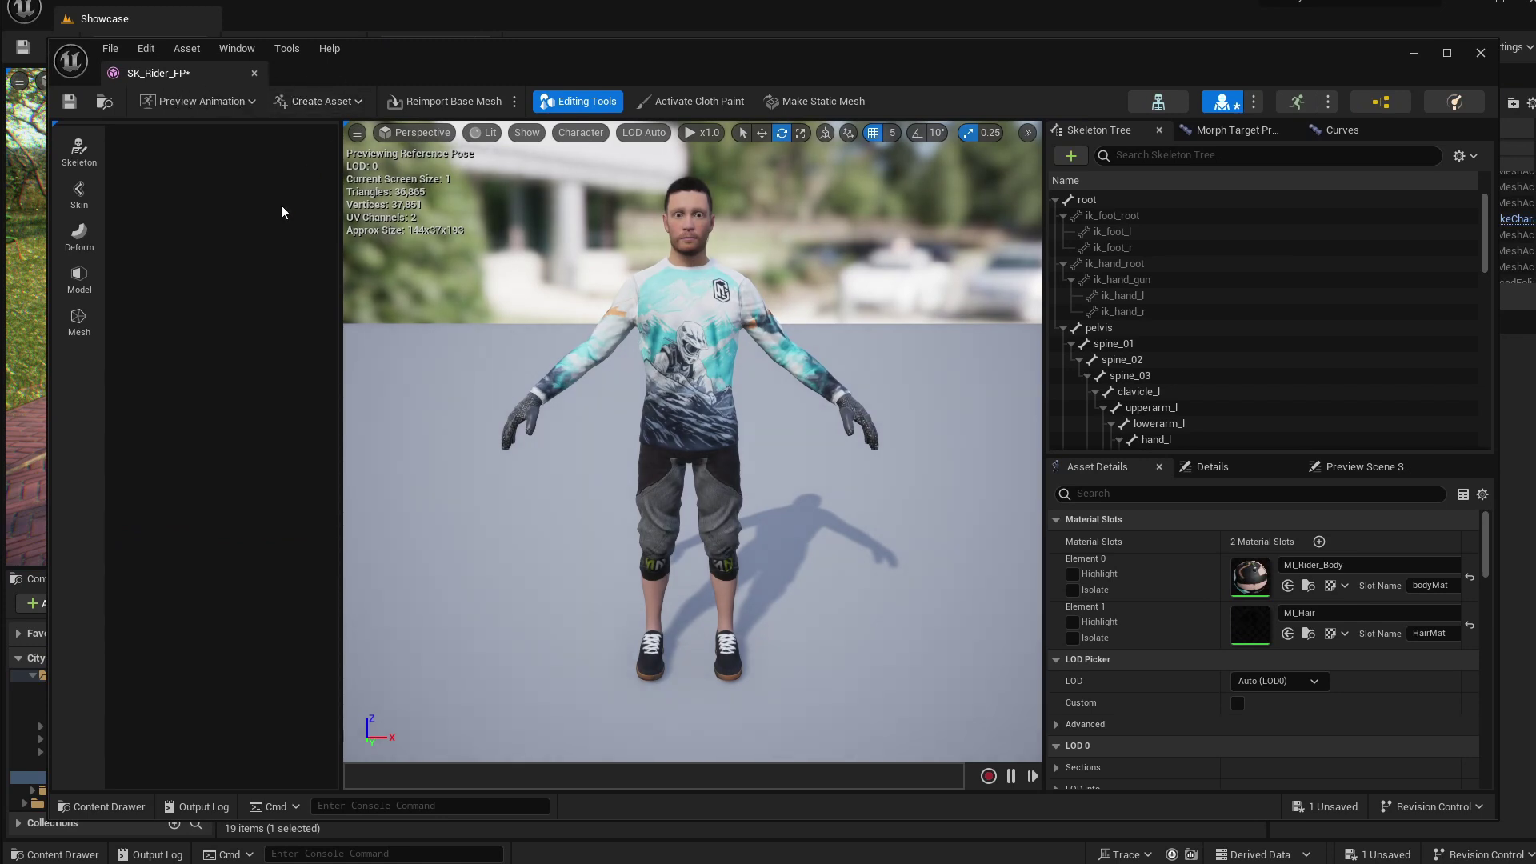
pyautogui.click(79, 278)
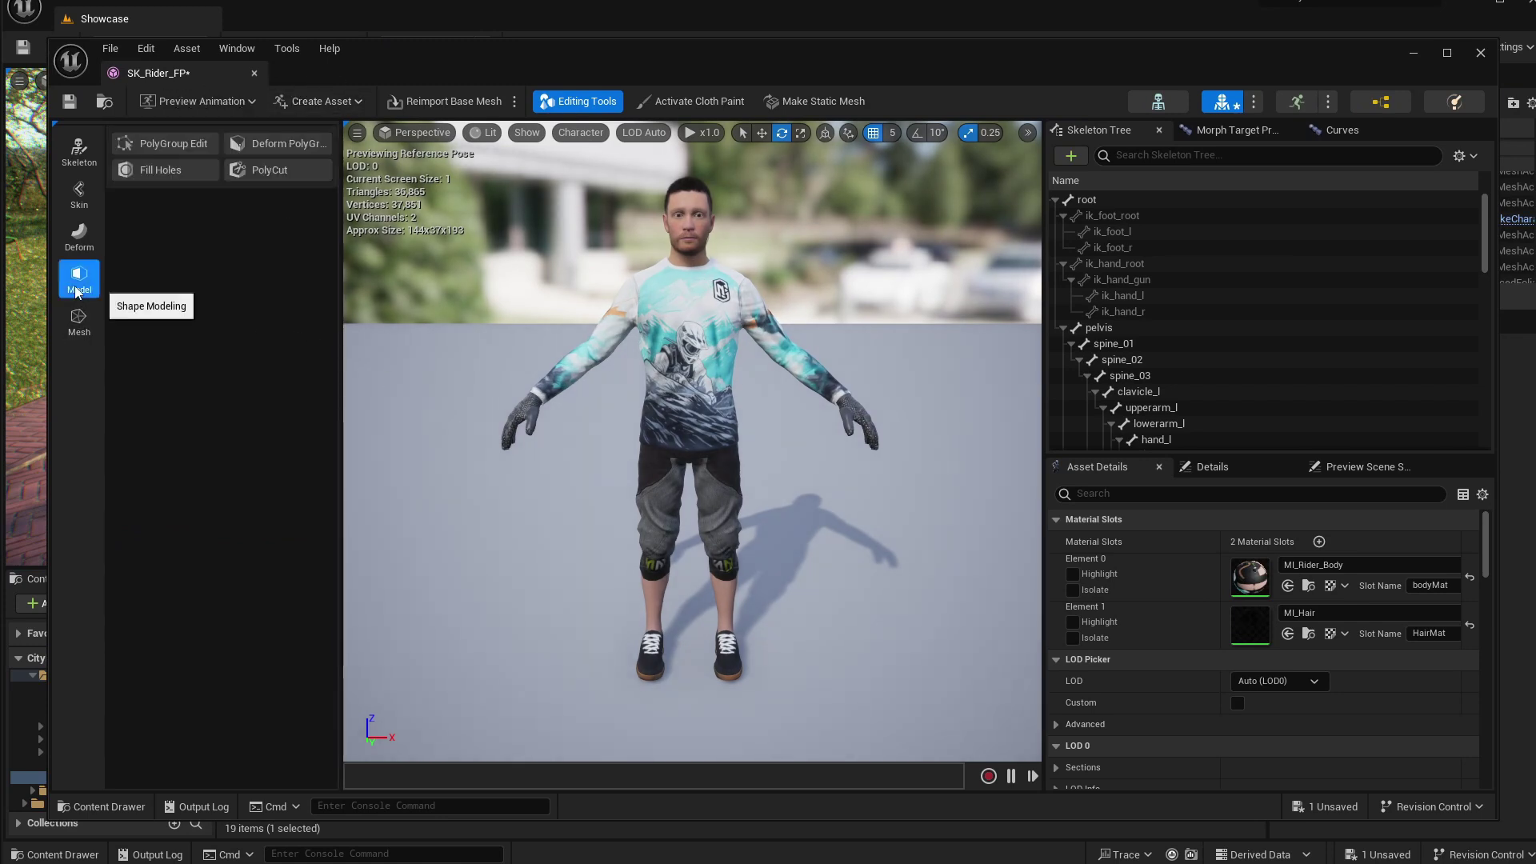
pyautogui.click(267, 170)
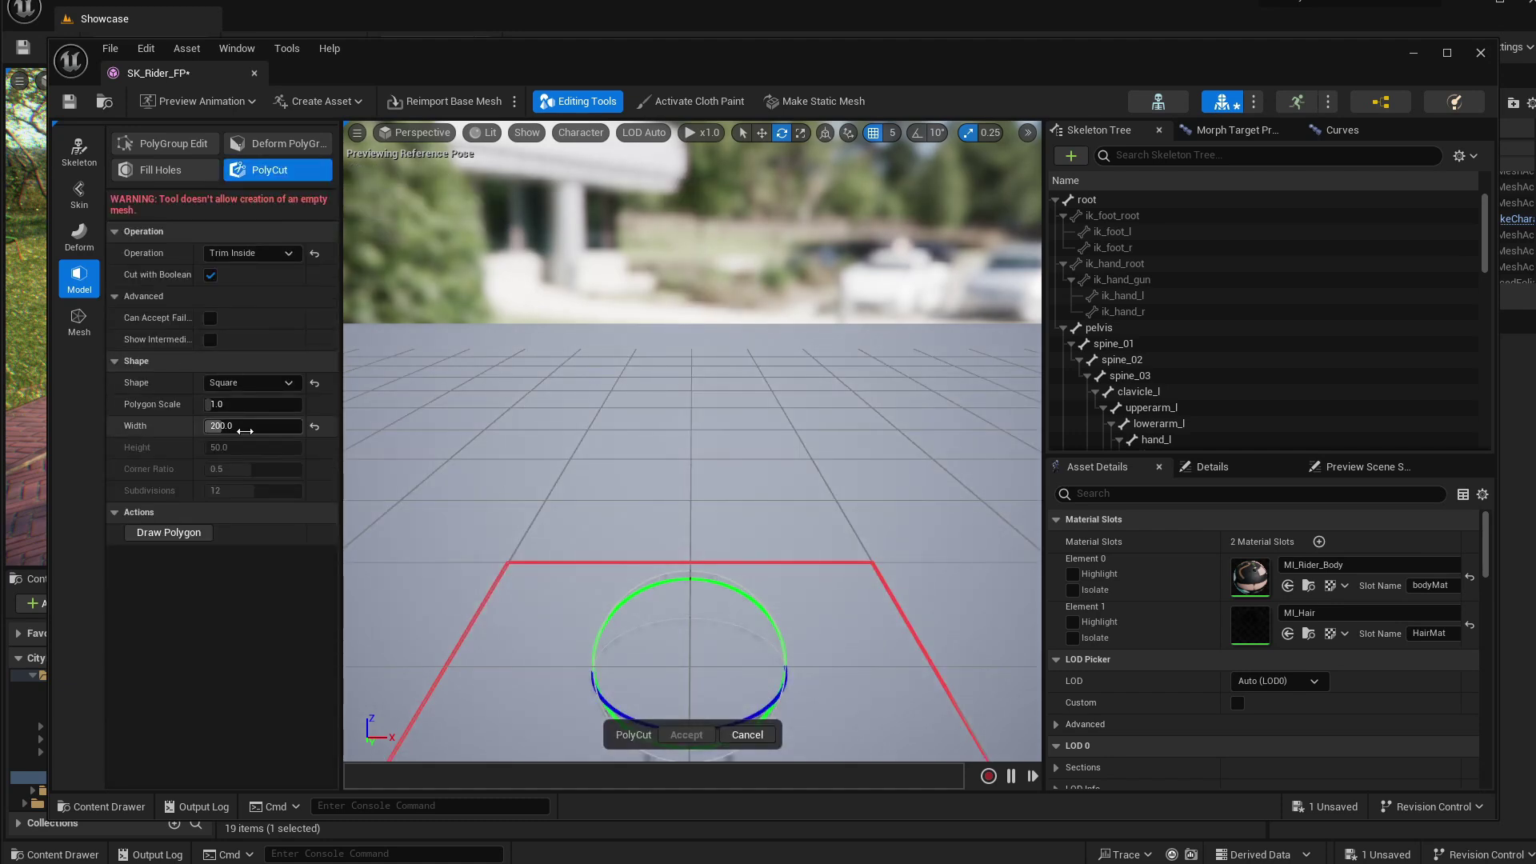
pyautogui.click(246, 426)
pyautogui.write('100')
pyautogui.press('Return')
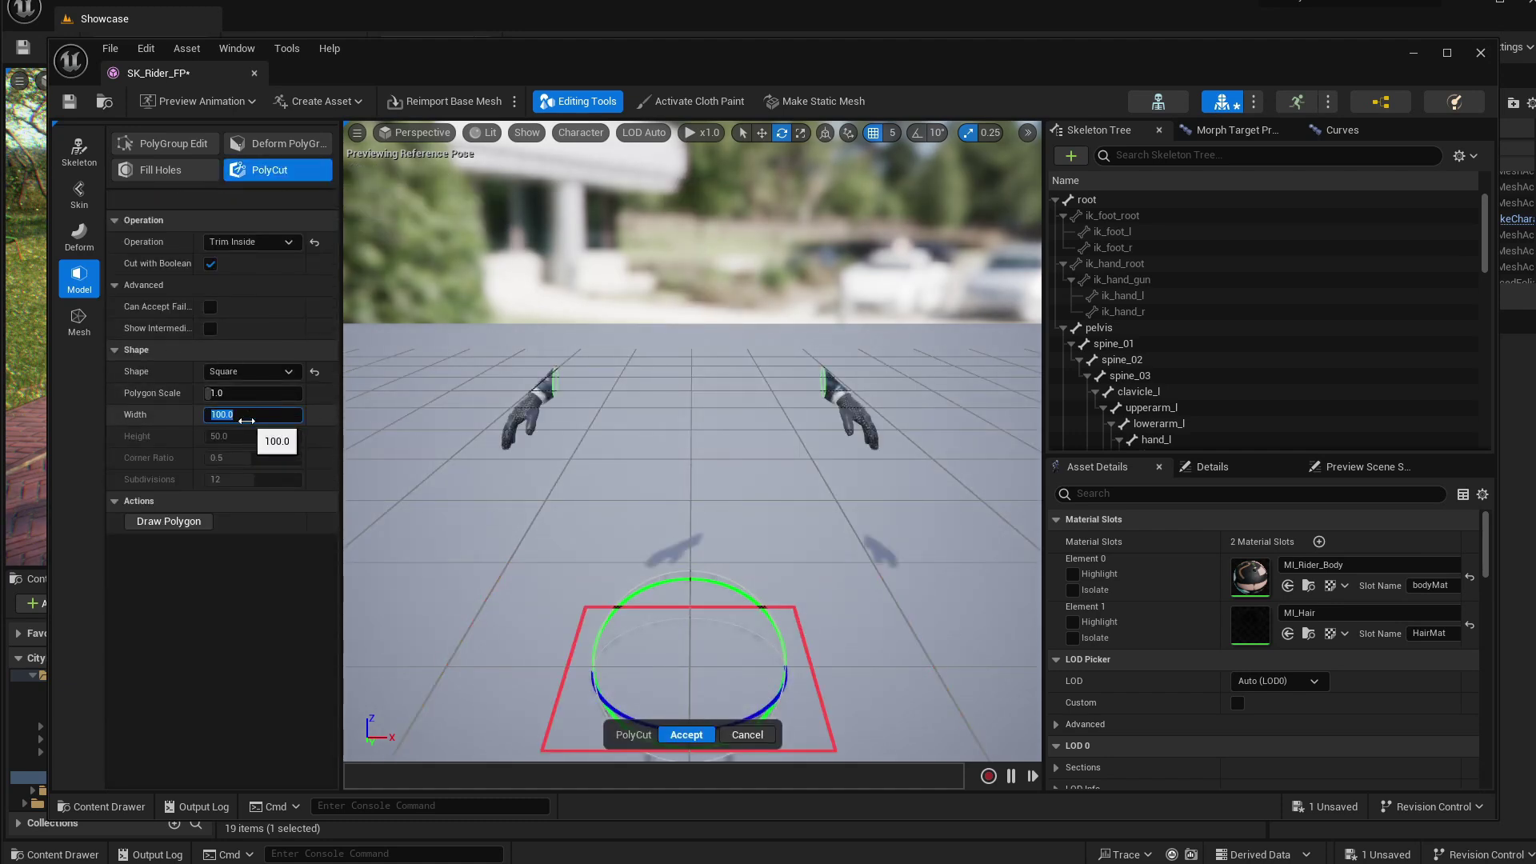
# Step: Try the Cut Through operation for the PolyCut and switch back to Trim Inside
pyautogui.click(248, 242)
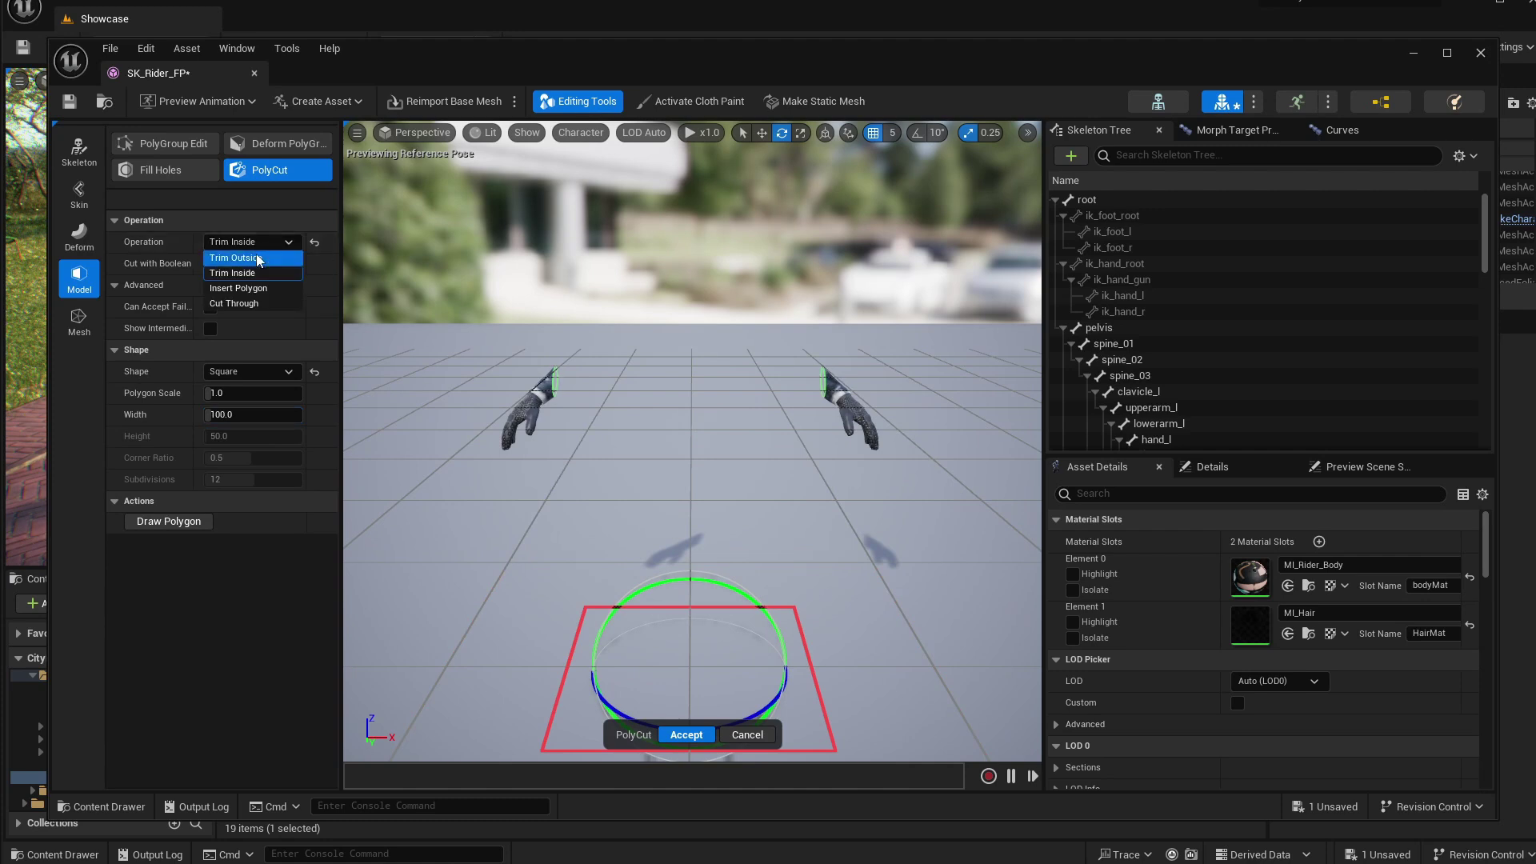
pyautogui.click(234, 303)
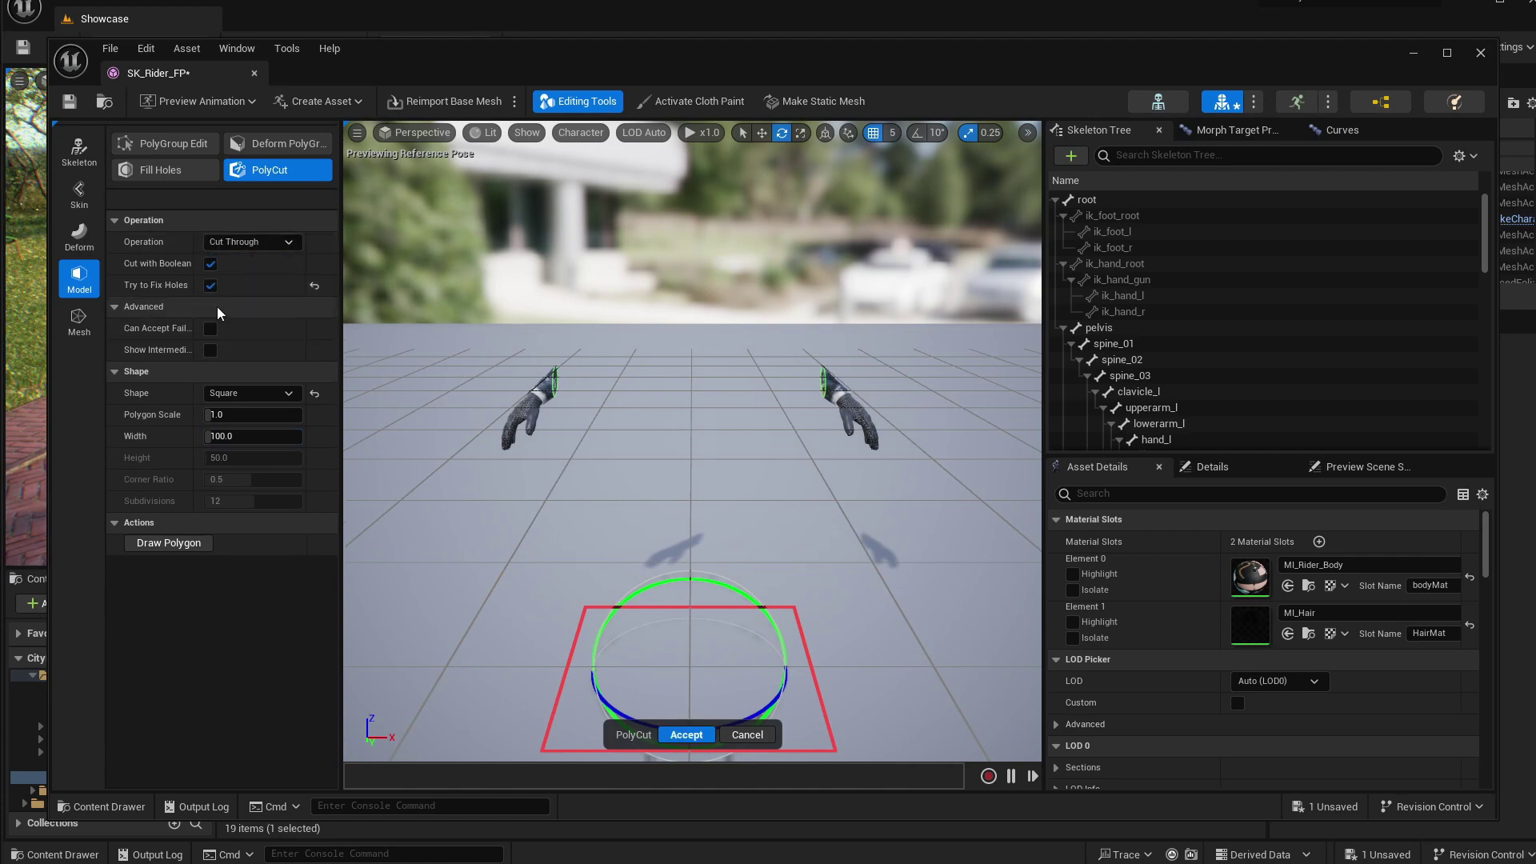
pyautogui.click(248, 243)
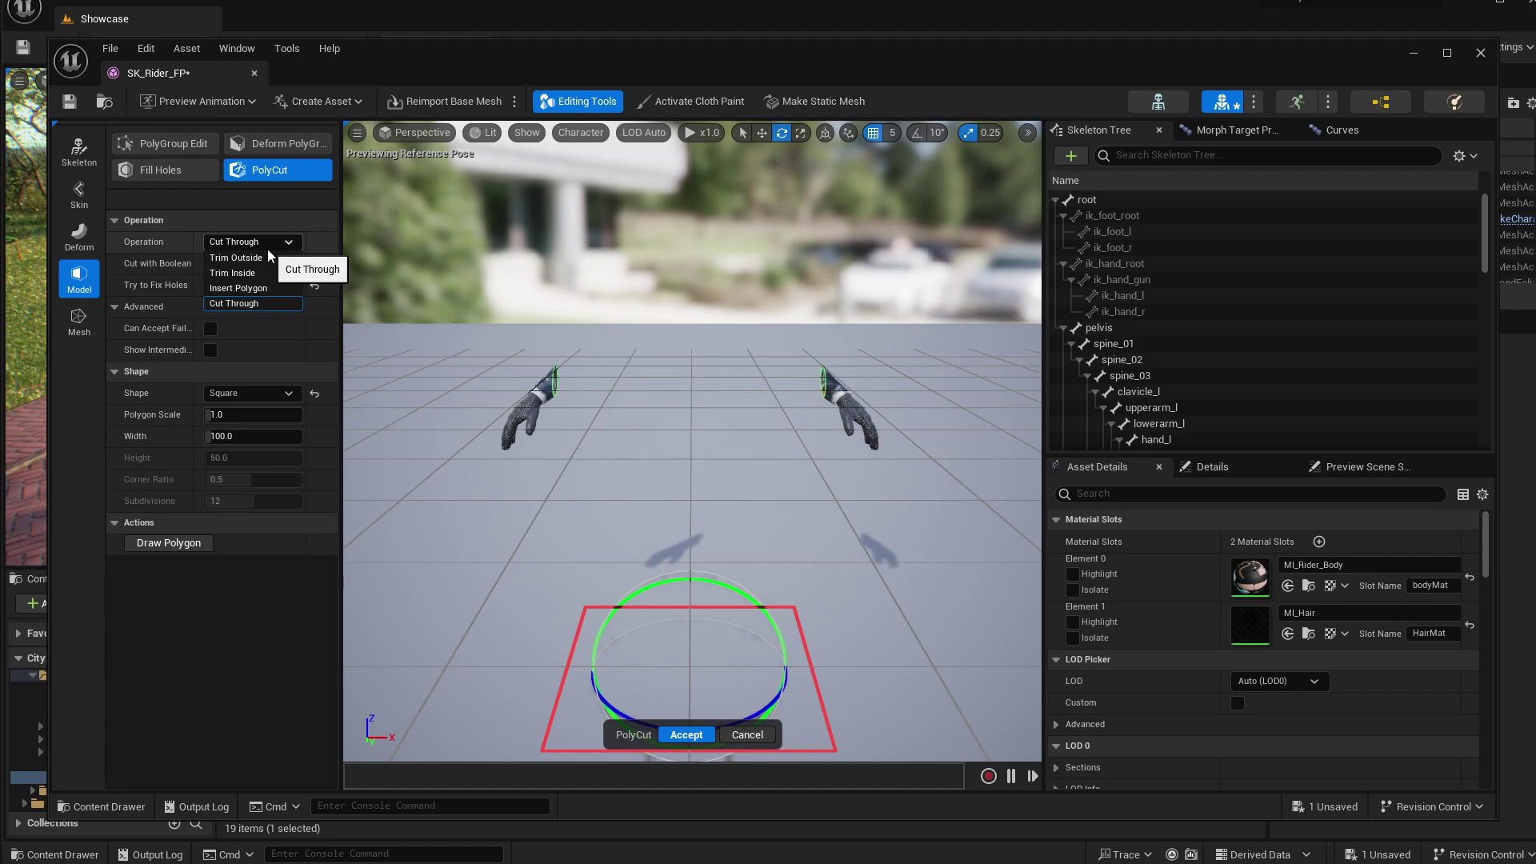
pyautogui.click(235, 276)
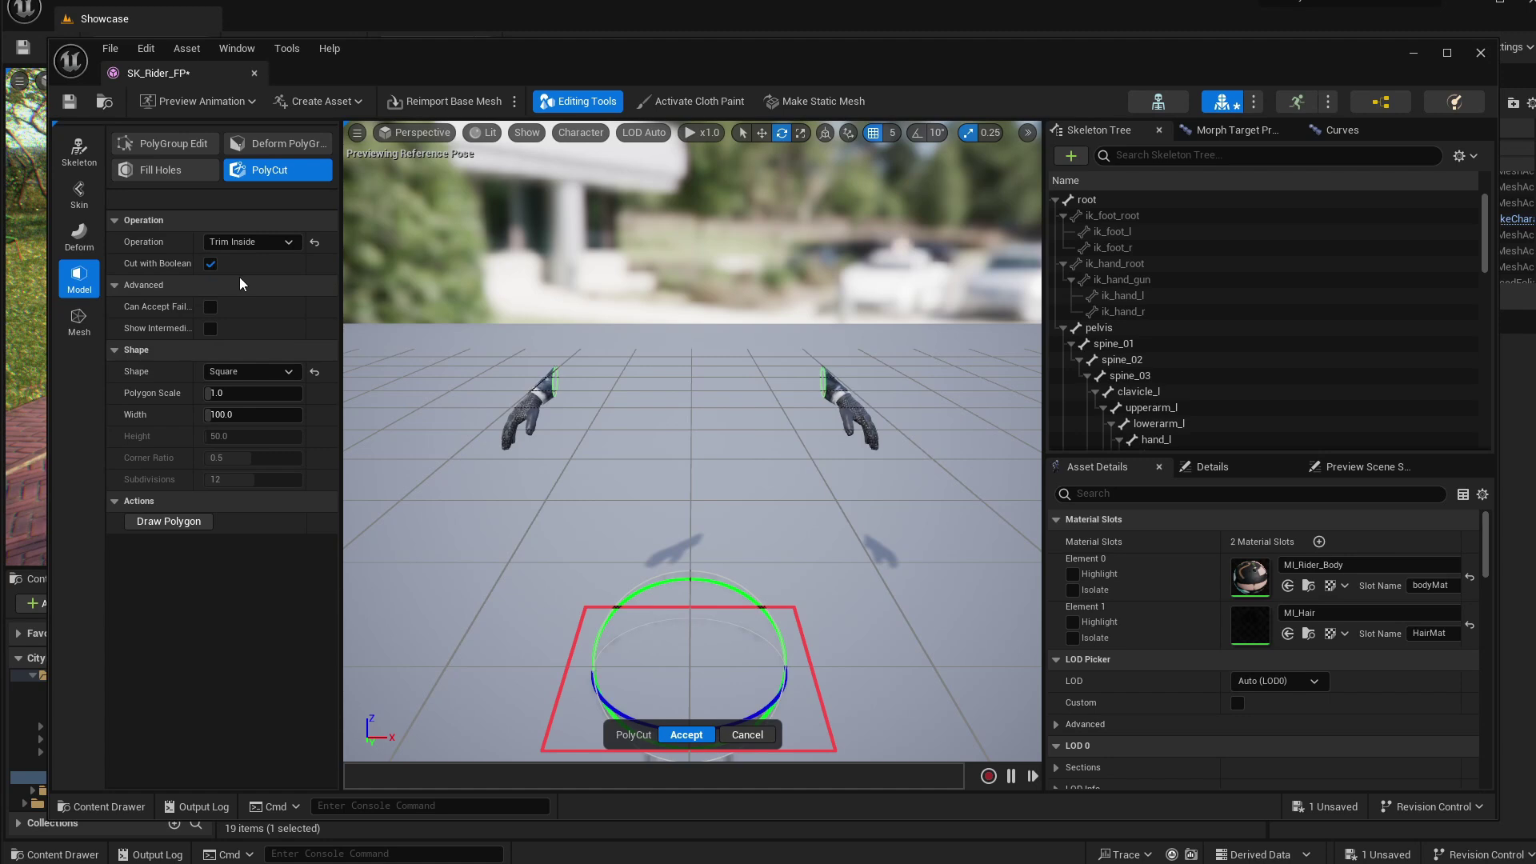
# Step: Try a Circle as the PolyCut shape and switch back to Square
pyautogui.click(242, 372)
pyautogui.click(222, 387)
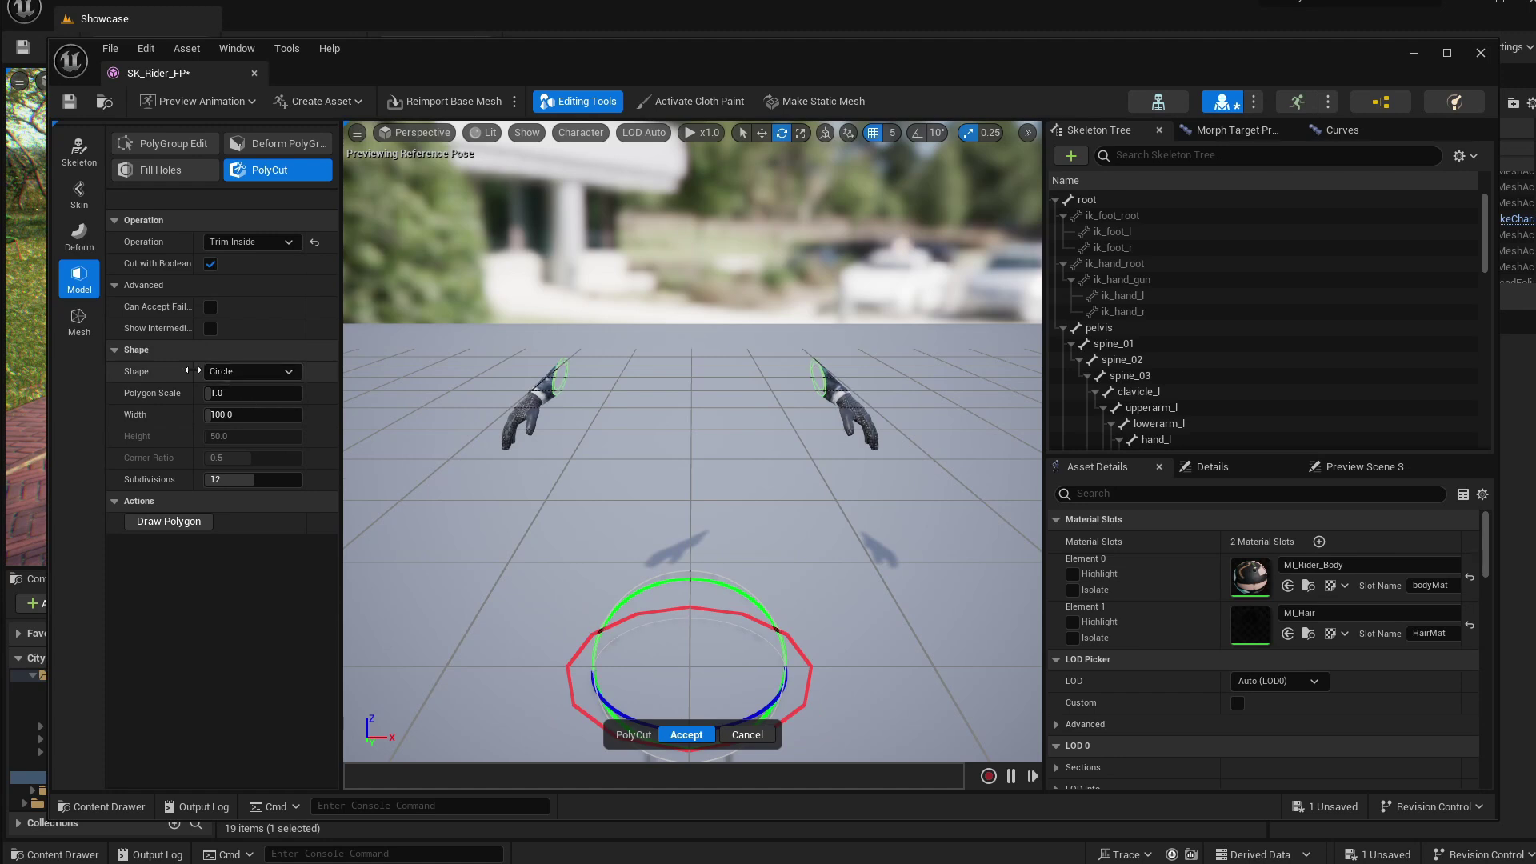
pyautogui.click(231, 372)
pyautogui.click(240, 404)
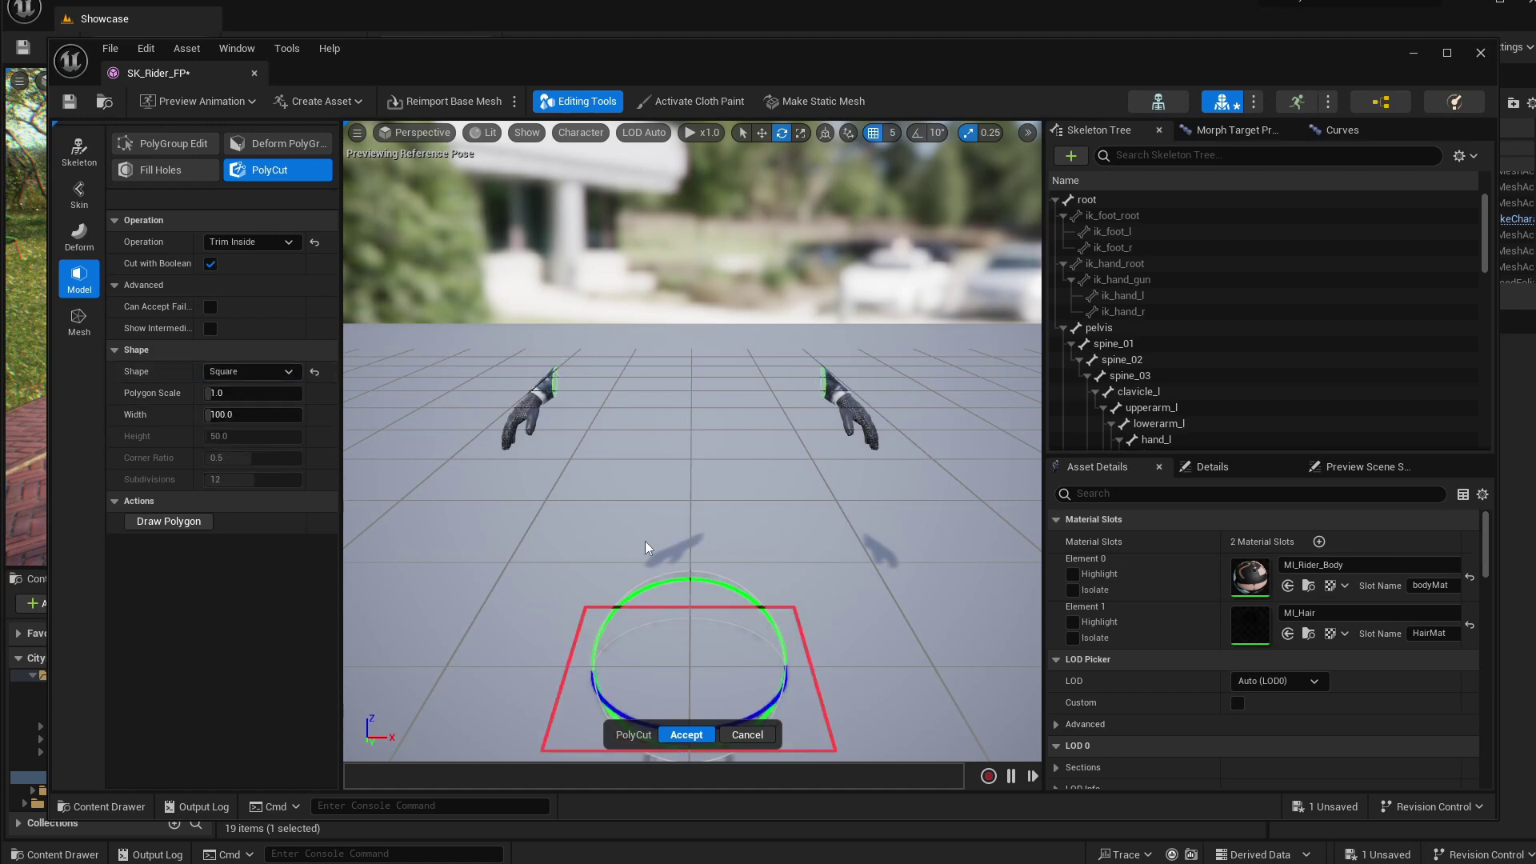
# Step: Raise the square cutting shape to the rider's upper body and rotate it upright in front of the torso
pyautogui.moveTo(659, 608); pyautogui.dragTo(792, 664, button='right')
pyautogui.press('a')
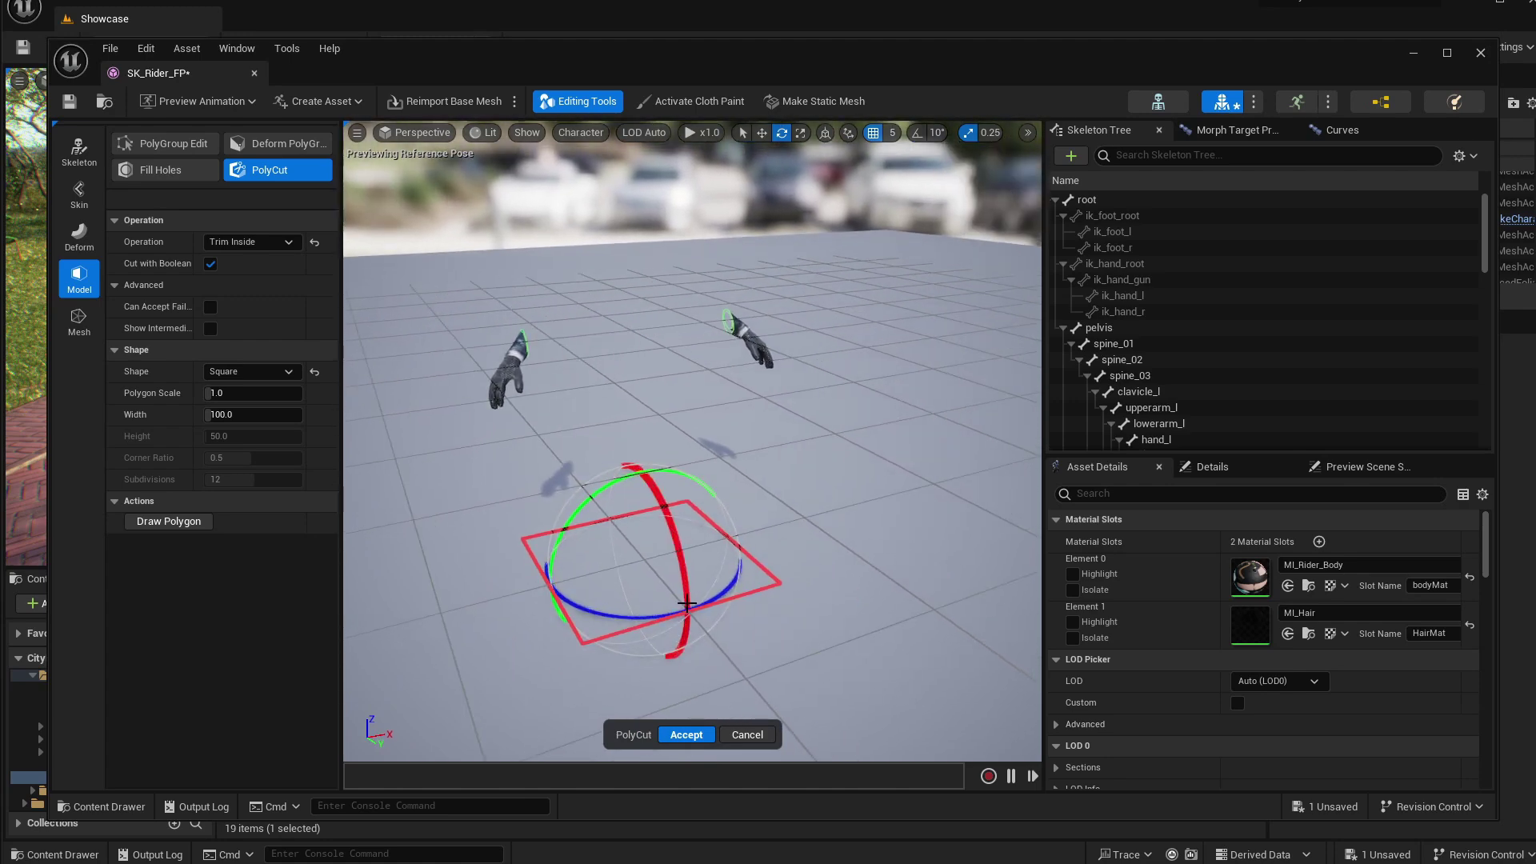
pyautogui.press('w')
pyautogui.press('e')
pyautogui.press('w')
pyautogui.moveTo(643, 520); pyautogui.dragTo(622, 250)
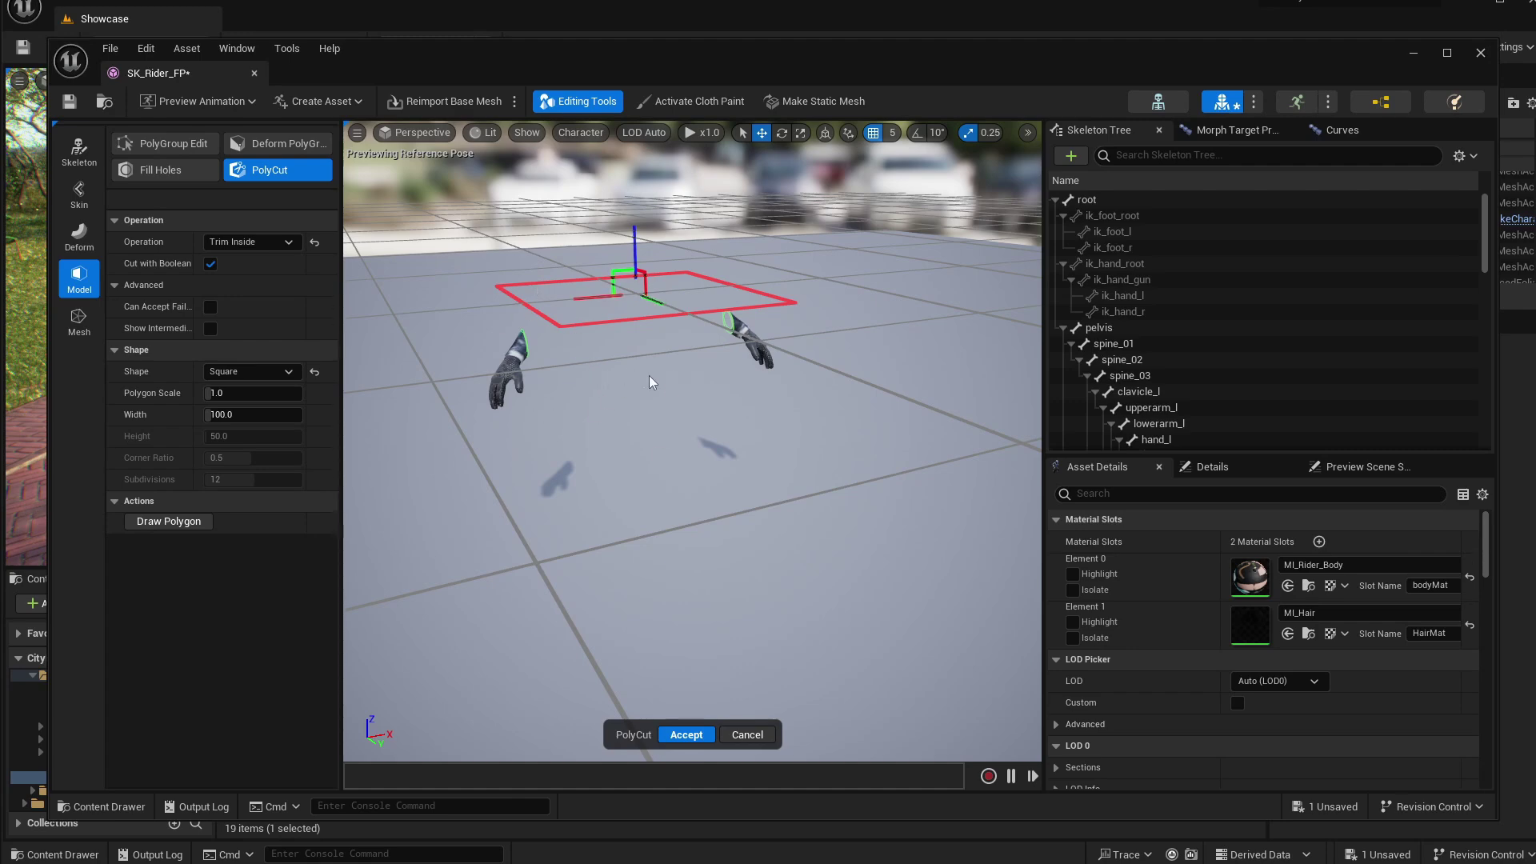
pyautogui.press('e')
pyautogui.moveTo(687, 361); pyautogui.dragTo(666, 434)
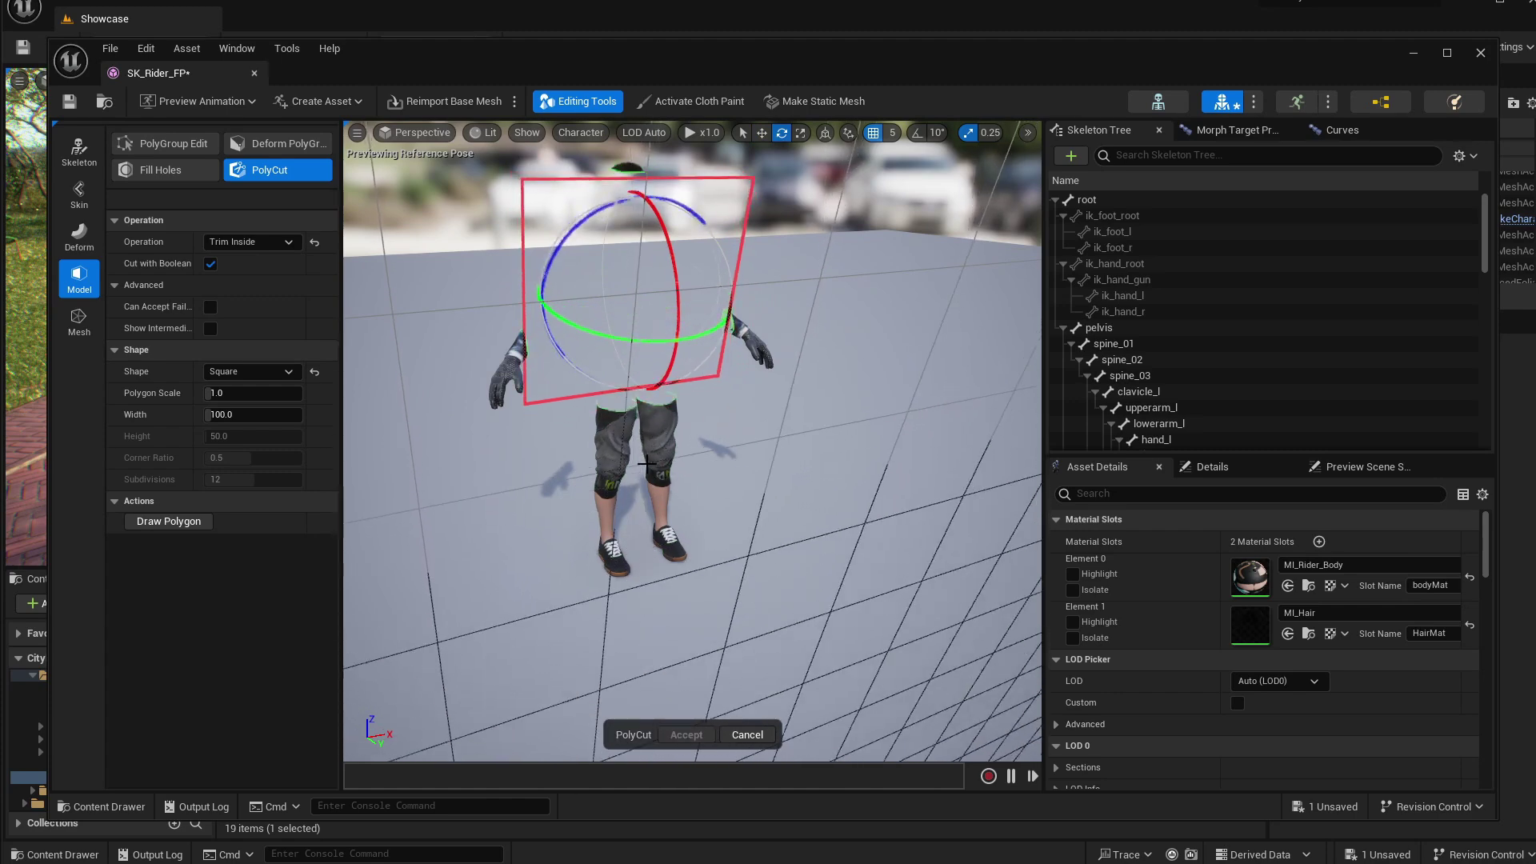
# Step: Move the upright cutting square up to head height to limit the trim to the rider's head above the neck
pyautogui.click(648, 447)
pyautogui.moveTo(658, 322); pyautogui.dragTo(667, 359, button='right')
pyautogui.press('a')
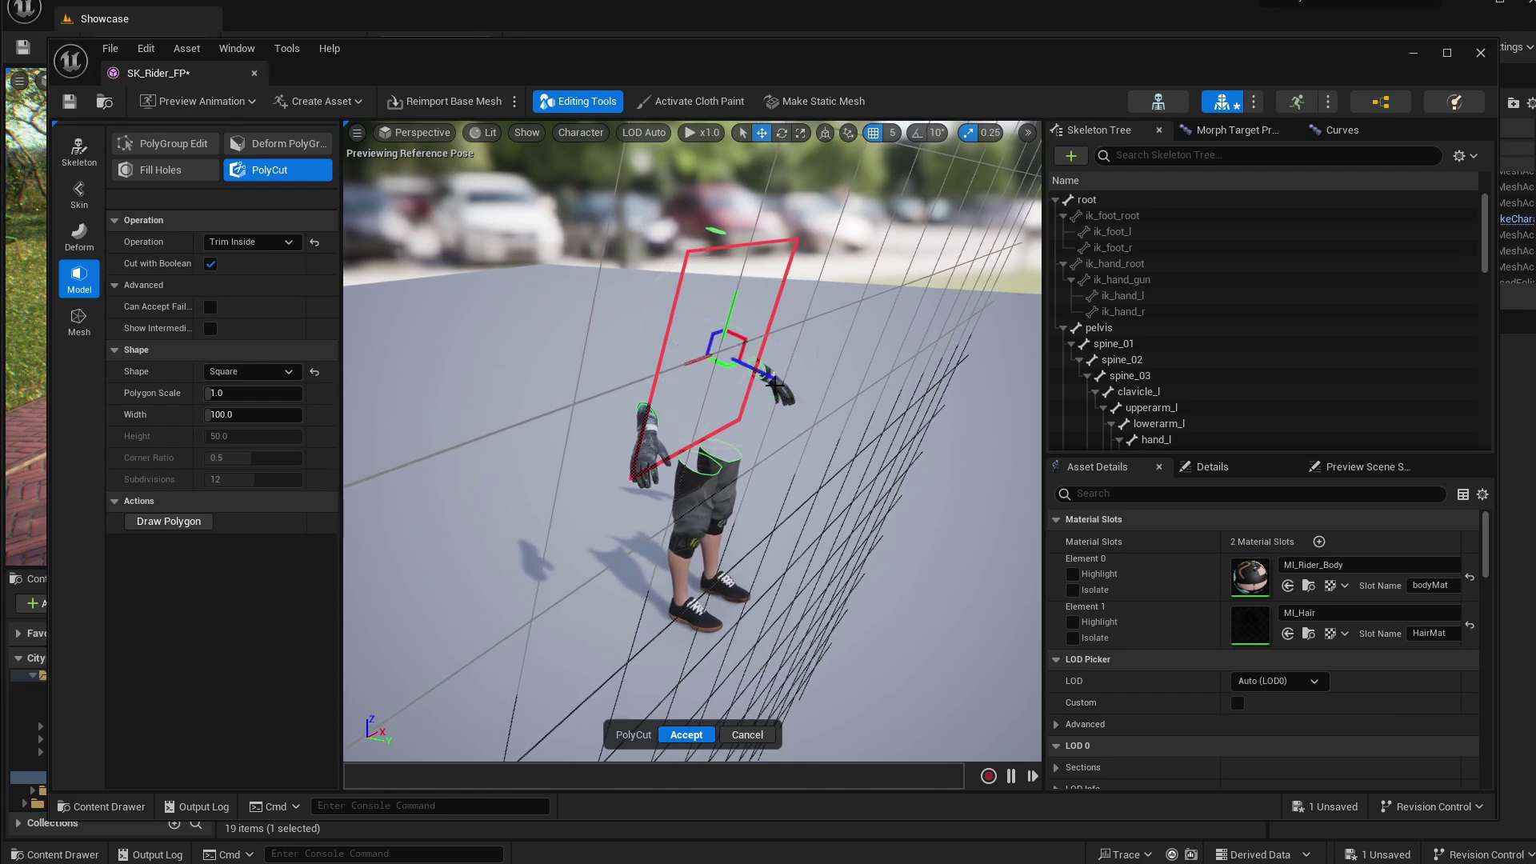
pyautogui.moveTo(773, 384); pyautogui.dragTo(836, 141)
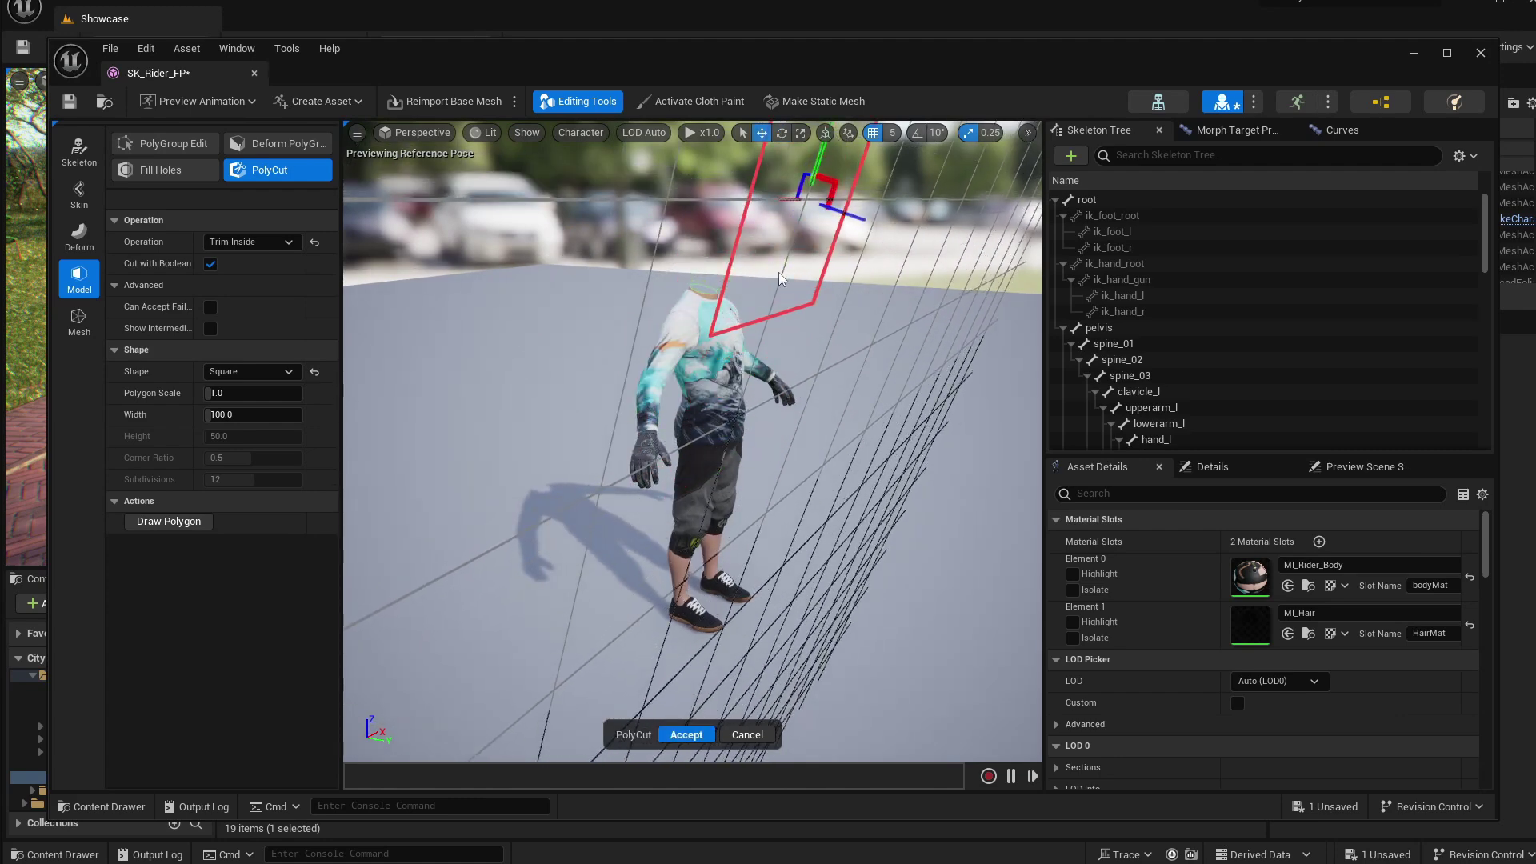
# Step: Rotate the cutting square slightly to adjust the angle of the trim across the rider's neck
pyautogui.press('w')
pyautogui.moveTo(776, 276); pyautogui.dragTo(440, 268, button='right')
pyautogui.press('s')
pyautogui.moveTo(774, 246); pyautogui.dragTo(780, 247, button='right')
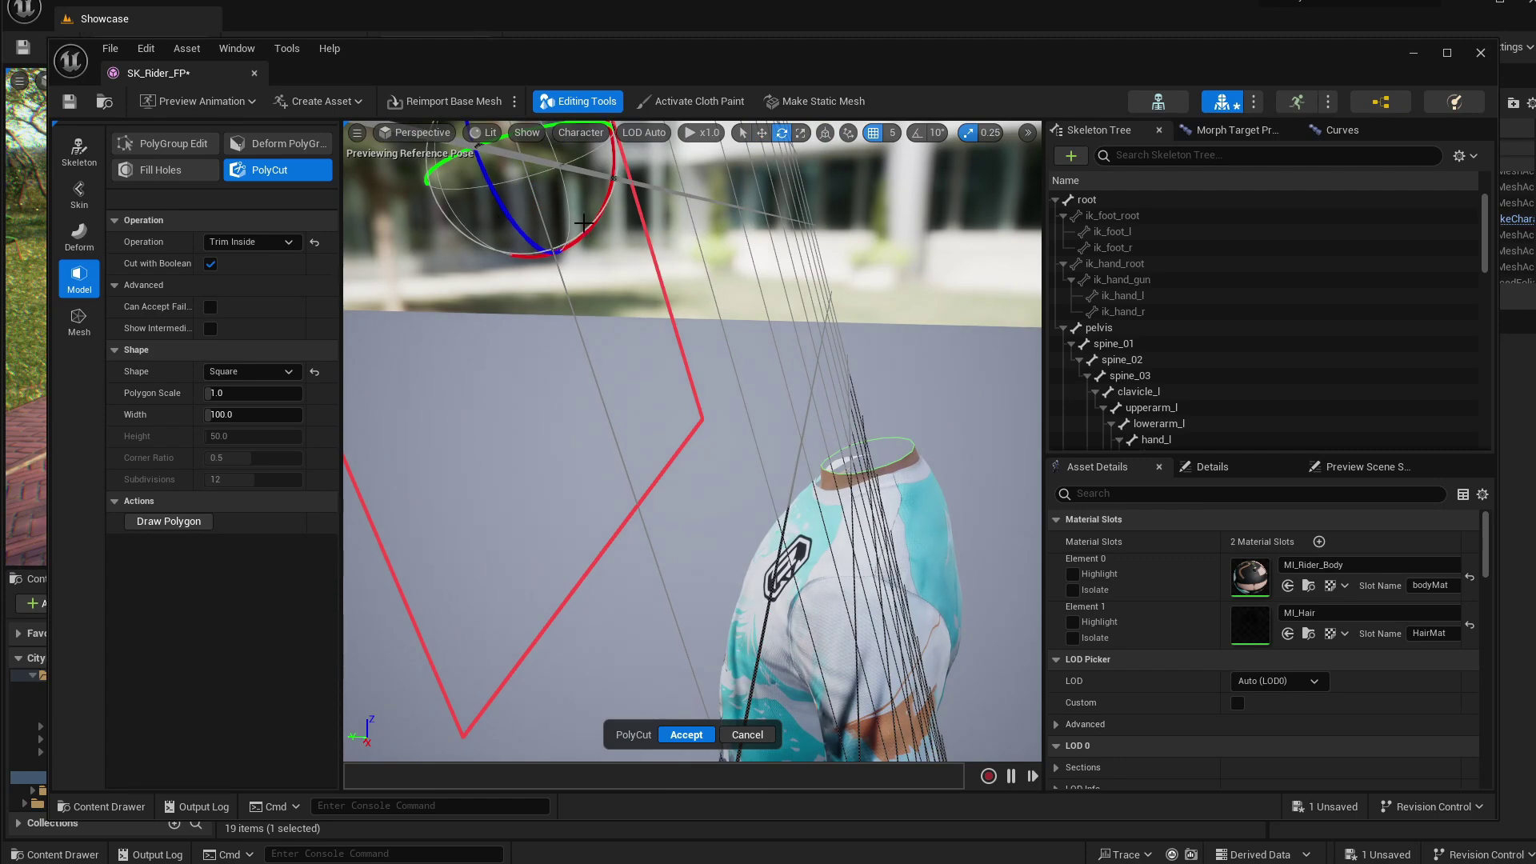
pyautogui.moveTo(586, 224); pyautogui.dragTo(602, 234)
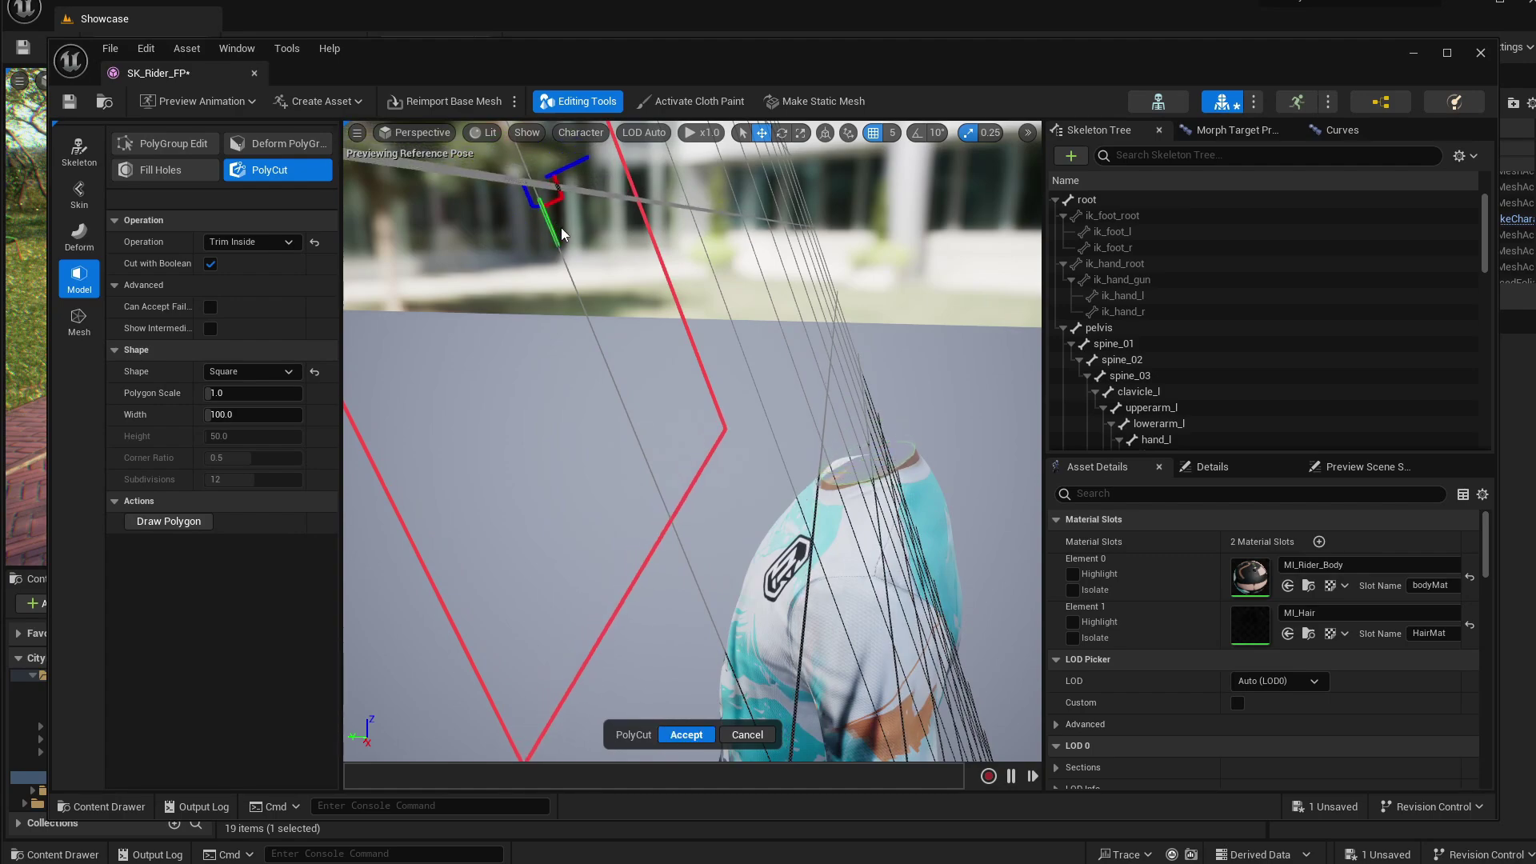
# Step: Inspect the trimmed neck opening and the rider's shoulders from the front and the sides
pyautogui.moveTo(788, 371); pyautogui.dragTo(1024, 371, button='right')
pyautogui.press('a')
pyautogui.moveTo(692, 440); pyautogui.dragTo(544, 384, button='right')
pyautogui.press('d')
pyautogui.moveTo(943, 400); pyautogui.dragTo(862, 459, button='right')
pyautogui.press('d')
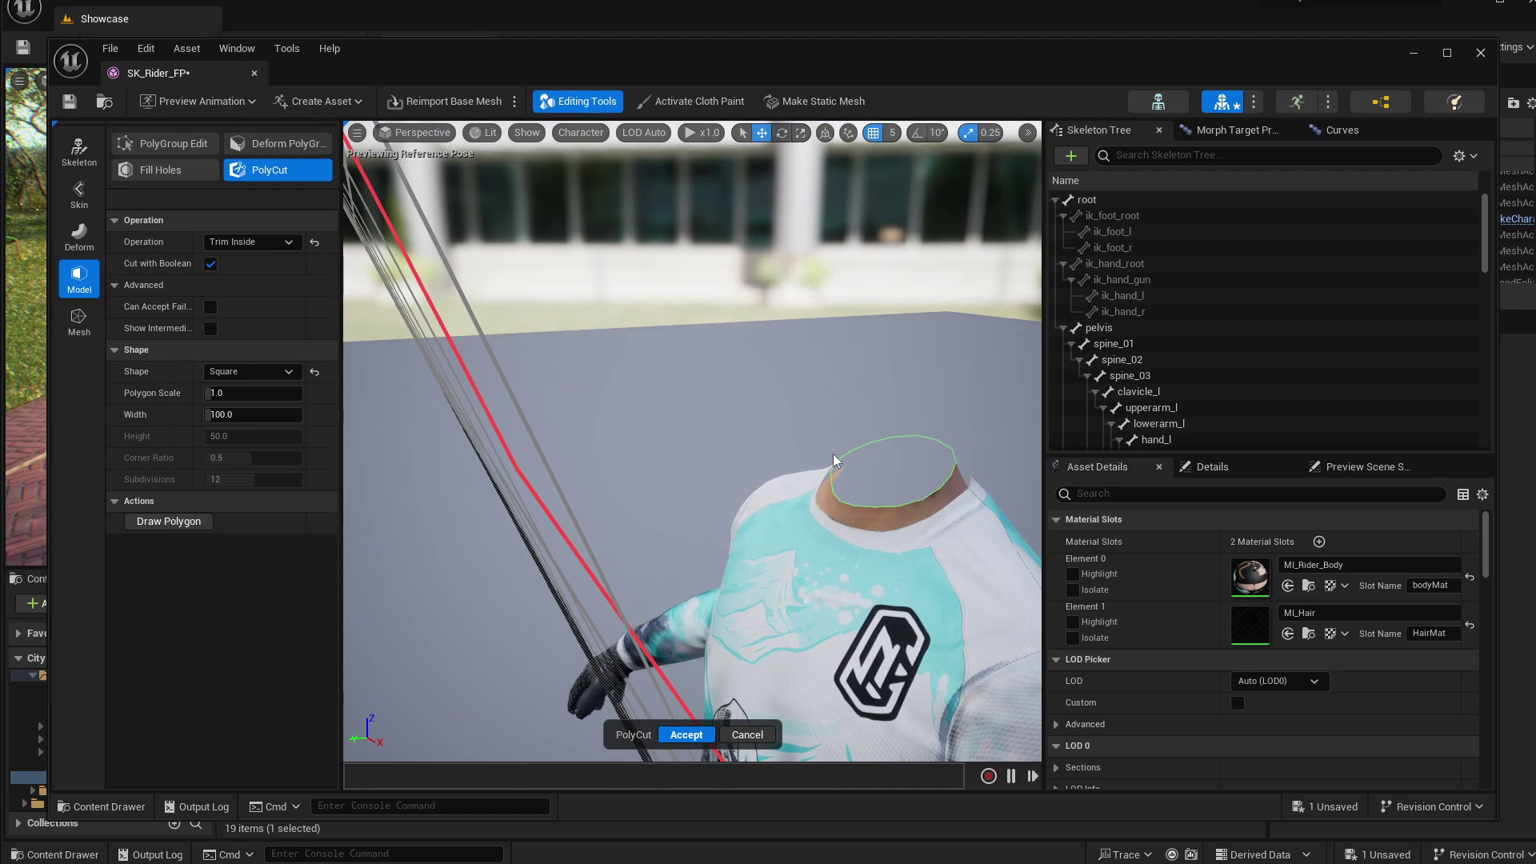
pyautogui.press('a')
pyautogui.moveTo(846, 468); pyautogui.dragTo(721, 560, button='right')
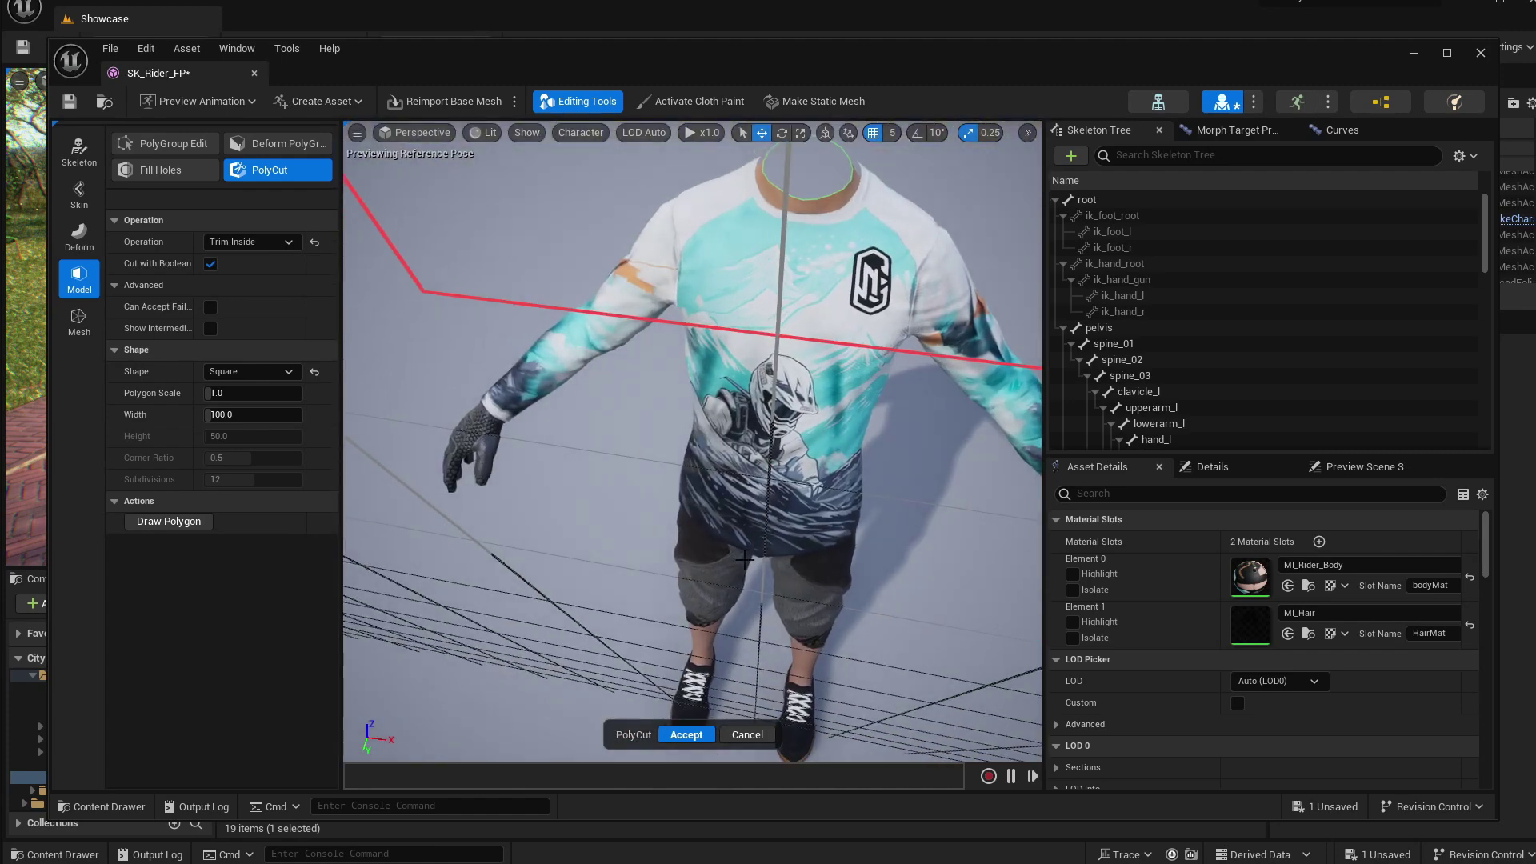
pyautogui.moveTo(720, 560); pyautogui.dragTo(489, 465)
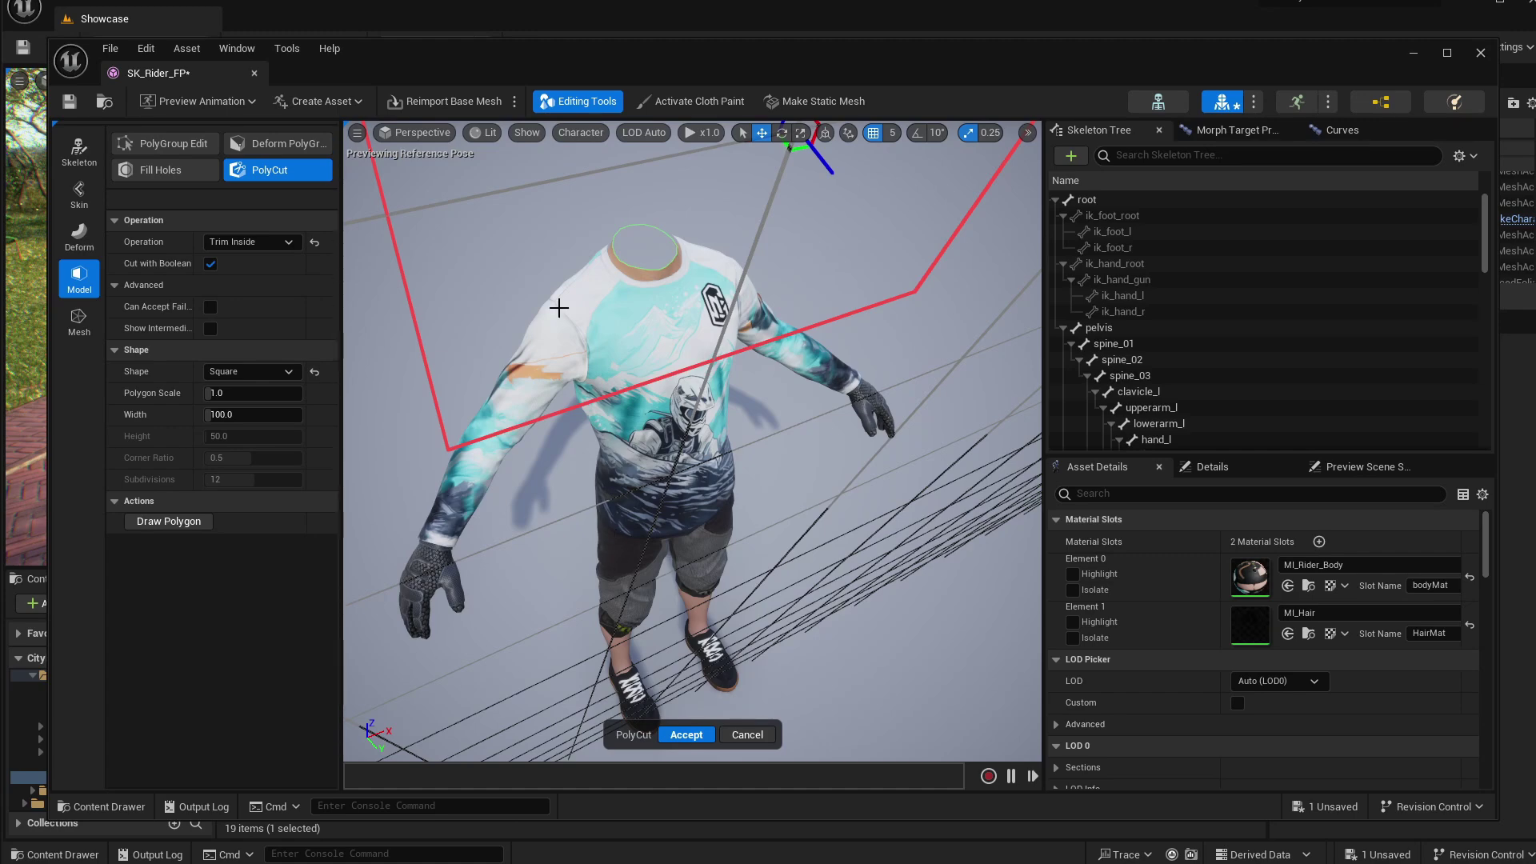
# Step: Accept the PolyCut trim, then save SK_Rider_FP and close its editor
pyautogui.click(694, 737)
pyautogui.moveTo(1424, 60); pyautogui.dragTo(1414, 86)
pyautogui.click(1464, 82)
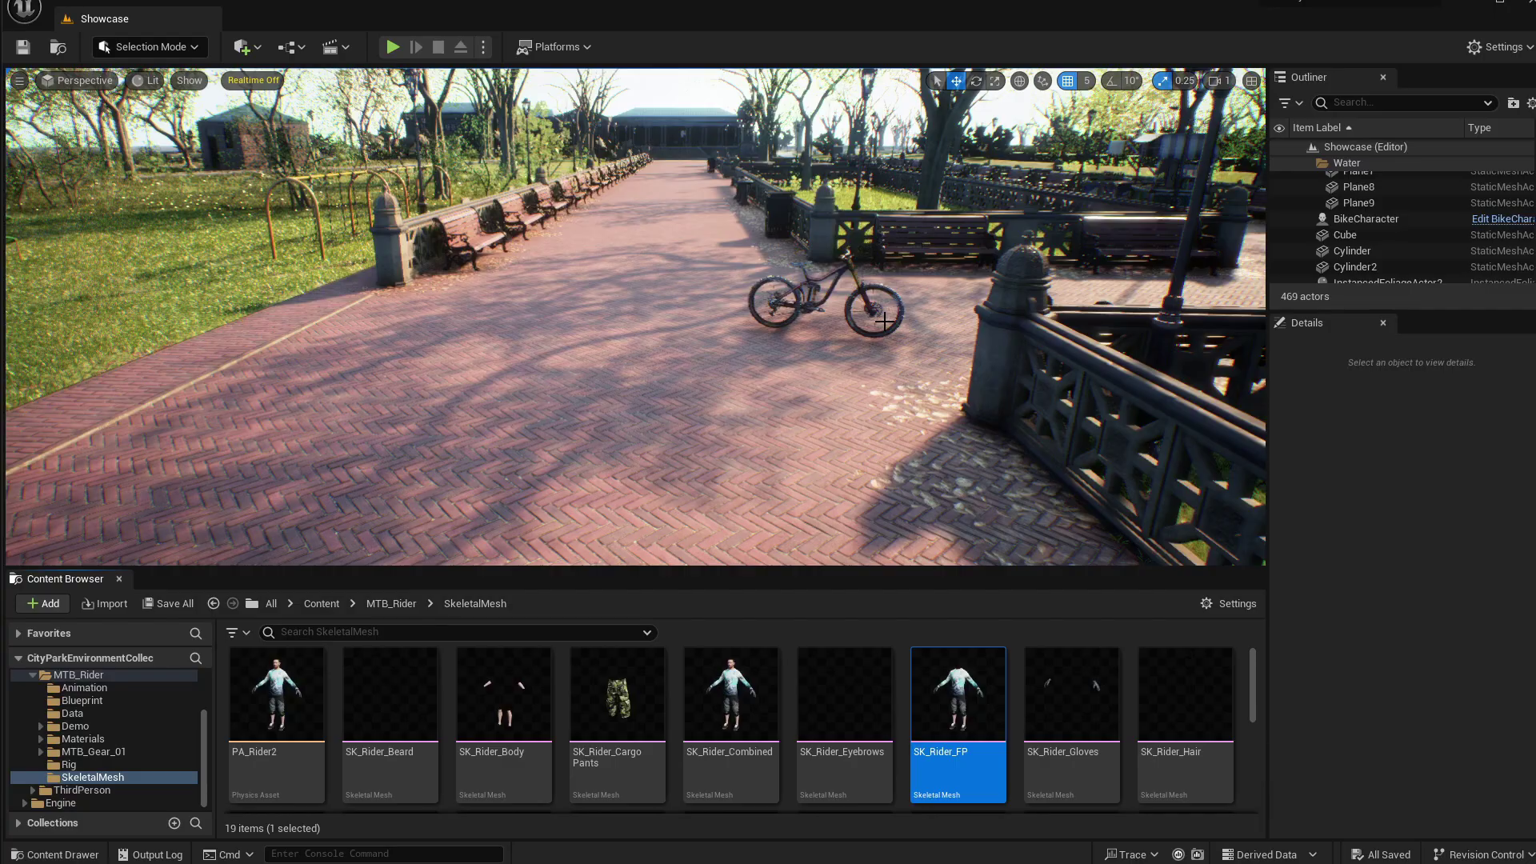
# Step: Open BP_MTB_Rider from the MTB_Rider Blueprint folder and locate the first-person camera transition in its Event Graph
pyautogui.press('a')
pyautogui.moveTo(836, 341); pyautogui.dragTo(1184, 332, button='right')
pyautogui.press('w')
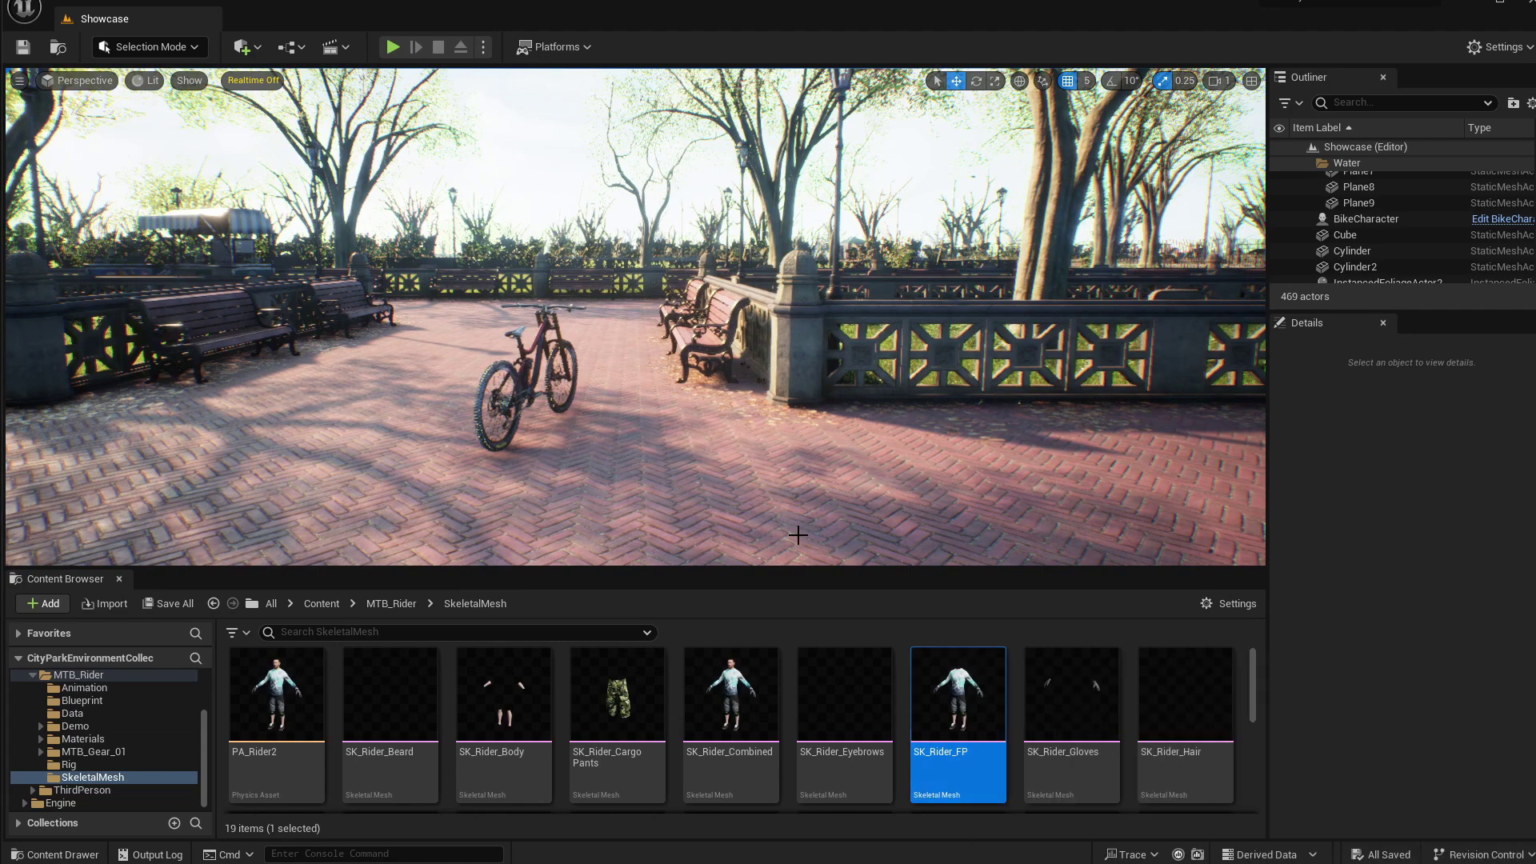
pyautogui.click(83, 701)
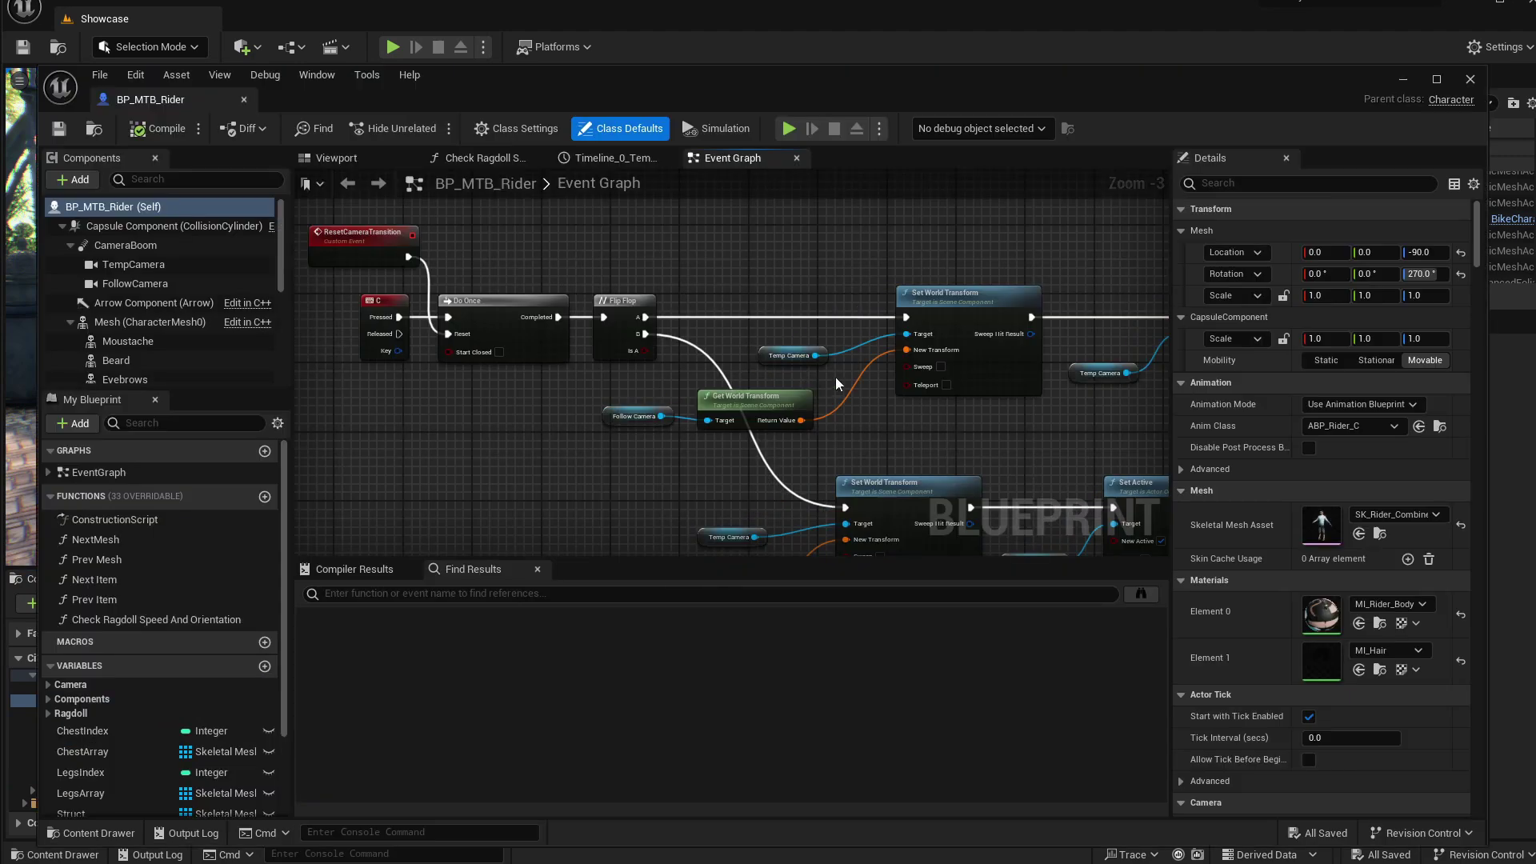
pyautogui.scroll(-3, 576, 325)
pyautogui.moveTo(510, 348); pyautogui.dragTo(528, 416, button='right')
pyautogui.scroll(3, 520, 404)
pyautogui.scroll(-2, 515, 397)
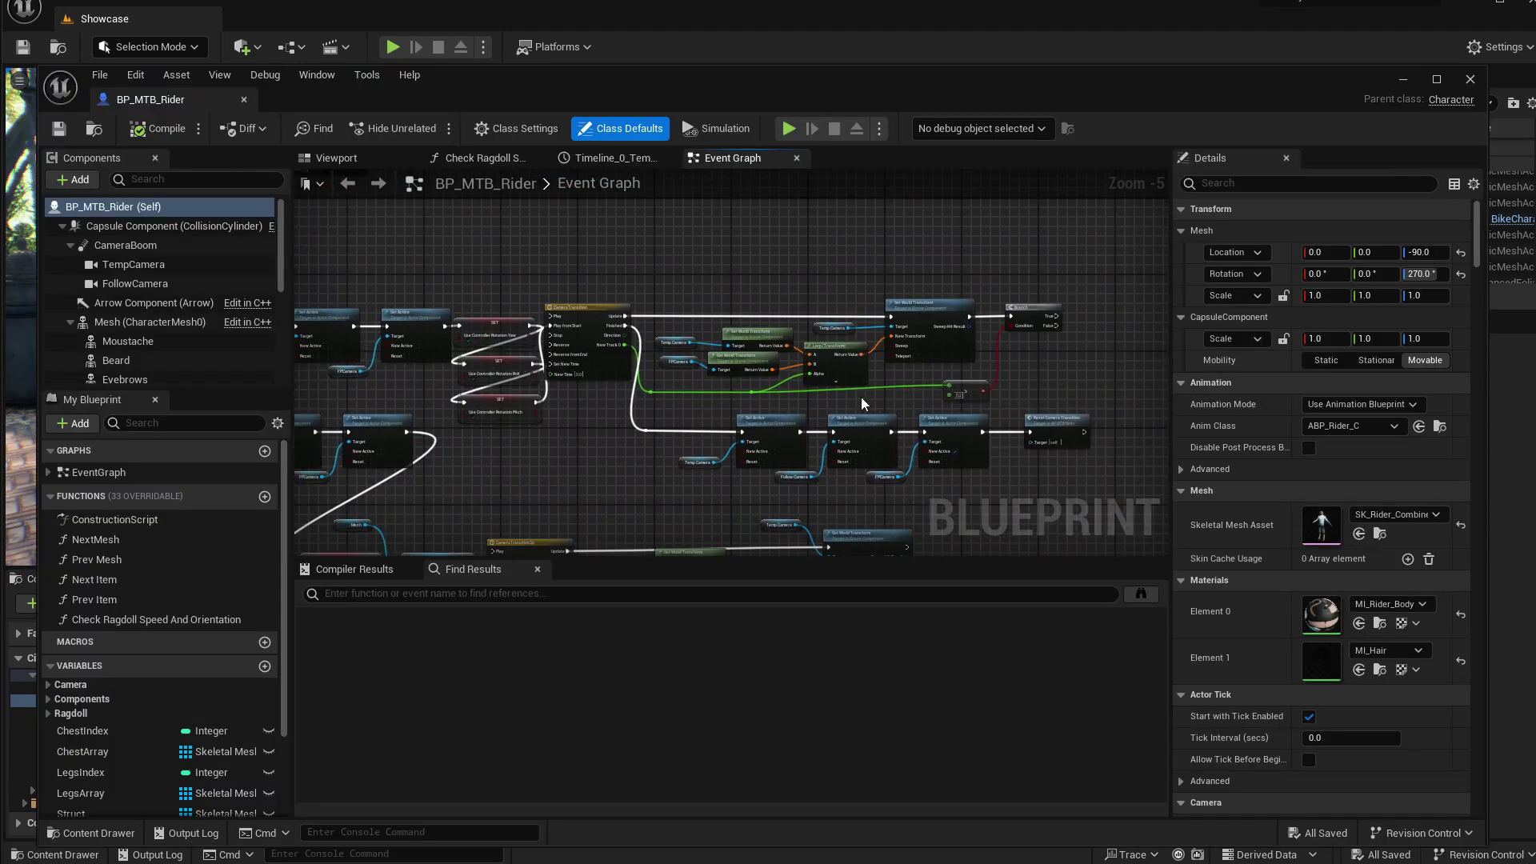
pyautogui.scroll(2, 751, 382)
pyautogui.moveTo(646, 412); pyautogui.dragTo(702, 431, button='right')
pyautogui.moveTo(785, 400); pyautogui.dragTo(792, 288, button='right')
pyautogui.moveTo(952, 320); pyautogui.dragTo(928, 385, button='right')
# Step: Delete the Branch and greater-than nodes that follow Set World Transform in the first-person camera transition
pyautogui.moveTo(840, 343); pyautogui.dragTo(848, 349)
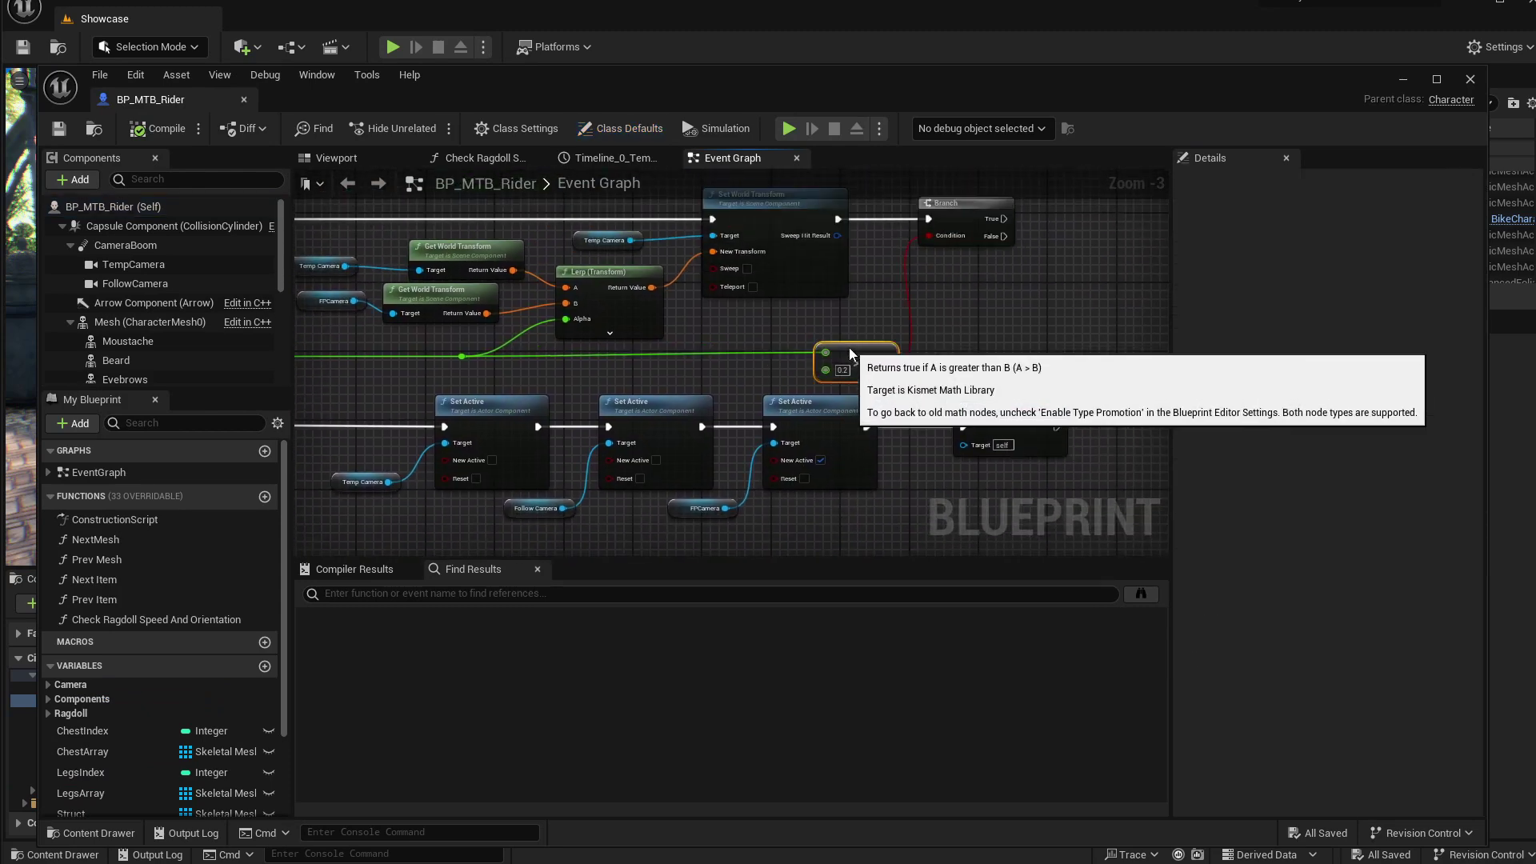
pyautogui.moveTo(963, 387); pyautogui.dragTo(810, 387, button='right')
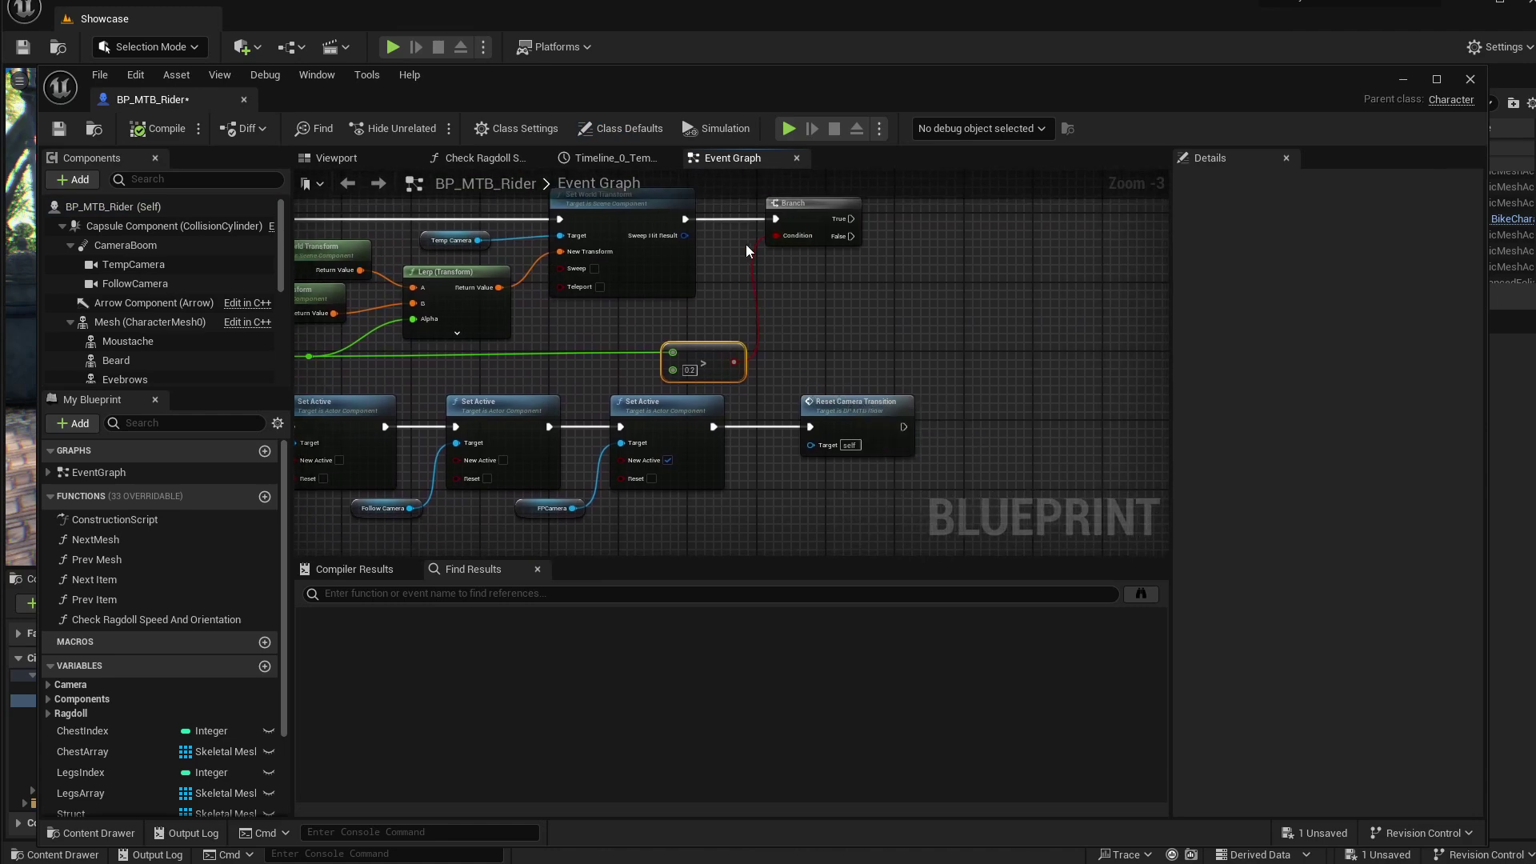
pyautogui.moveTo(803, 342); pyautogui.dragTo(804, 360)
pyautogui.press('Delete')
pyautogui.moveTo(864, 371); pyautogui.dragTo(784, 371, button='right')
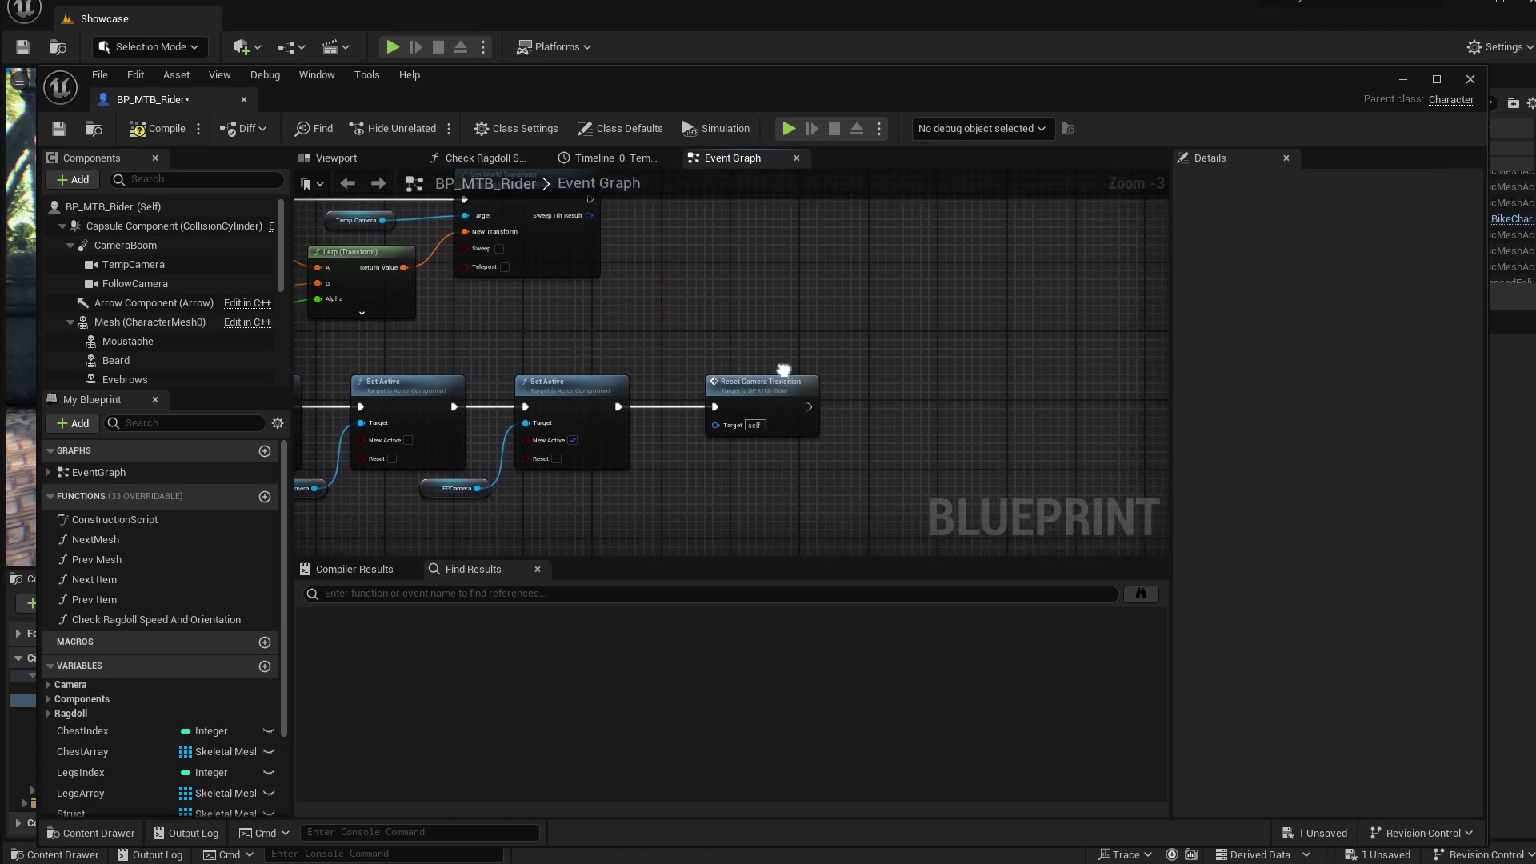
# Step: Add a Mesh reference with a Set Skeletal Mesh Asset node and connect it after the first-person chain's Reset Camera Transition
pyautogui.moveTo(98, 323); pyautogui.dragTo(891, 420)
pyautogui.write('skele')
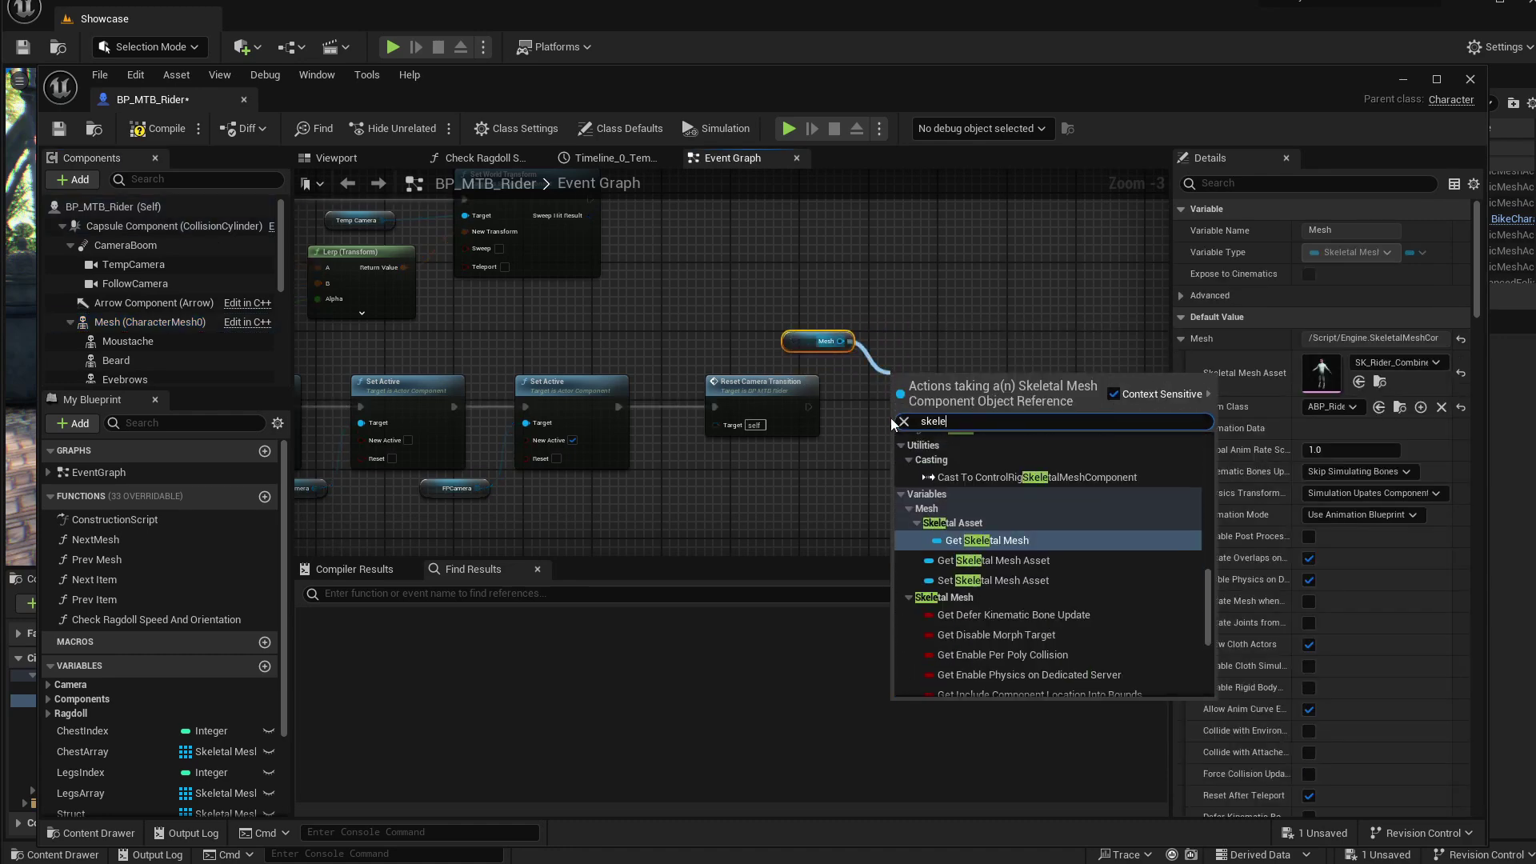
pyautogui.click(1000, 581)
pyautogui.moveTo(808, 406); pyautogui.dragTo(923, 395)
# Step: Set the skeletal mesh asset of the first-person chain's SET node to SK_Rider_FP
pyautogui.click(931, 433)
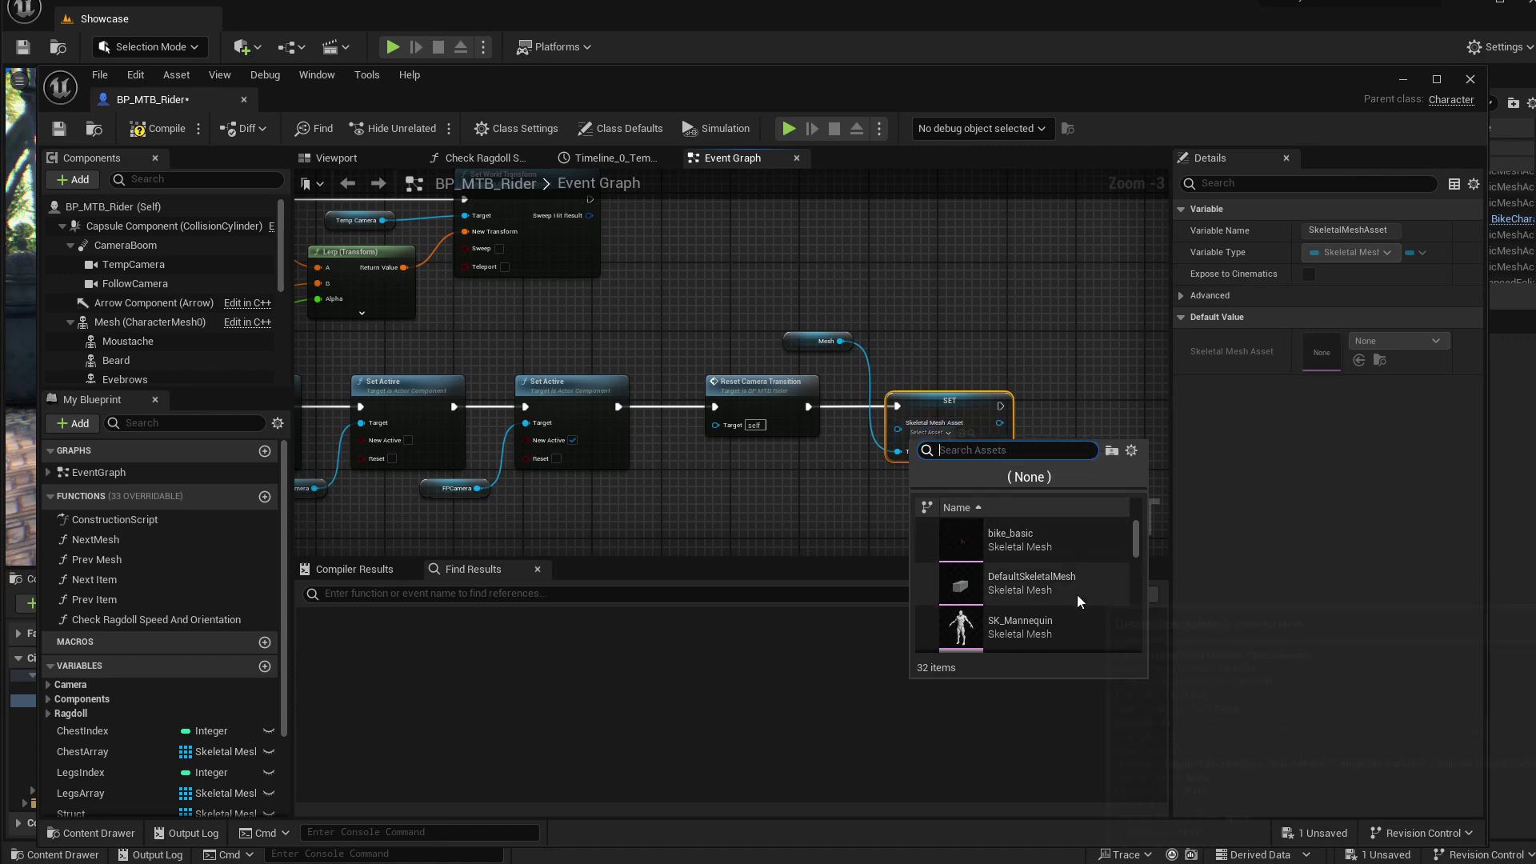
pyautogui.write('rider')
pyautogui.scroll(-1, 1103, 567)
pyautogui.scroll(-1, 1080, 608)
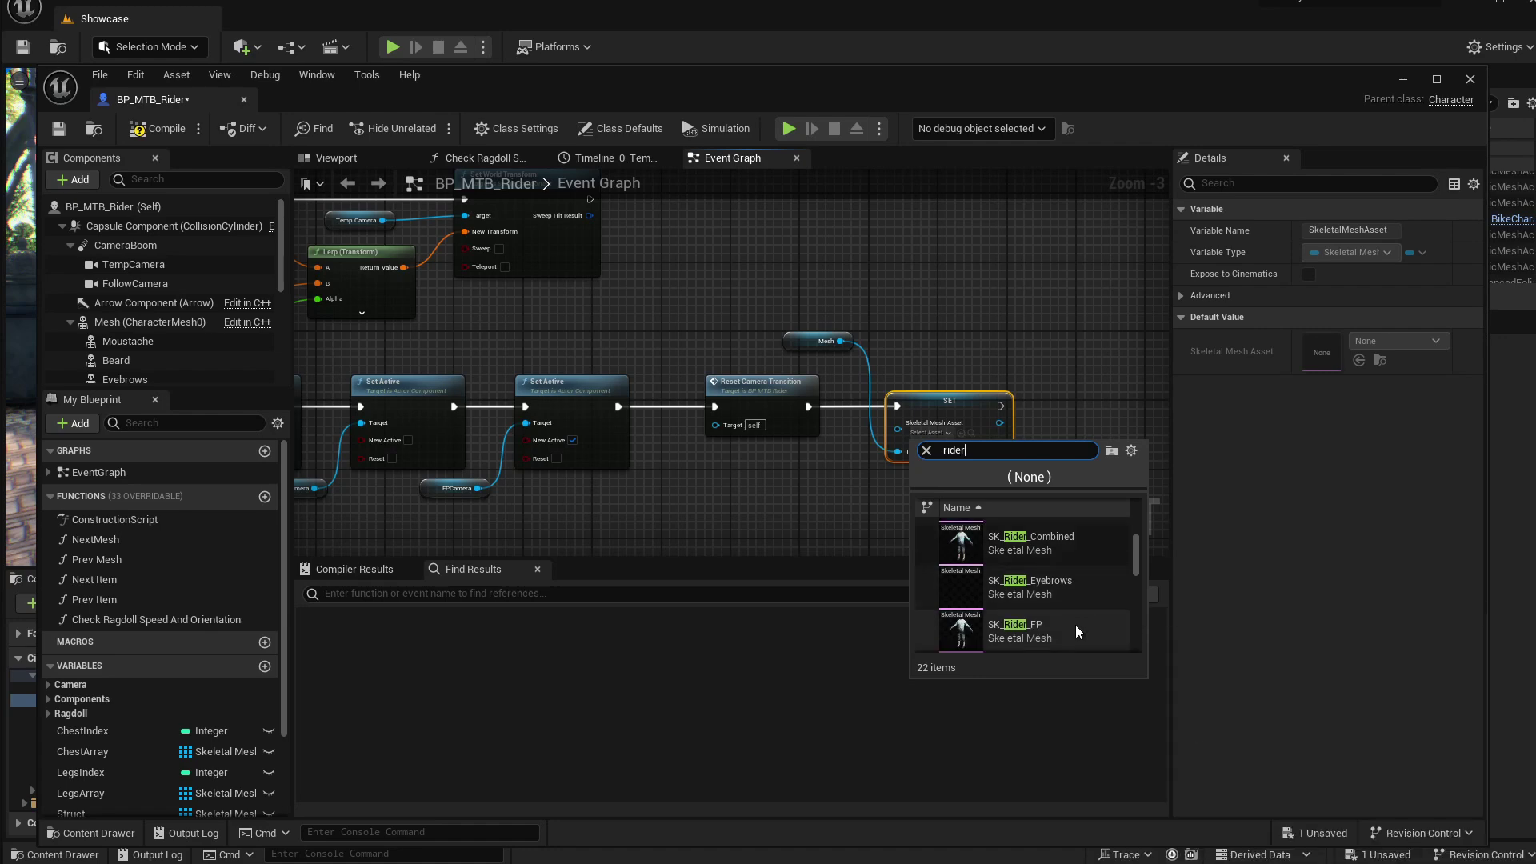
pyautogui.click(1032, 632)
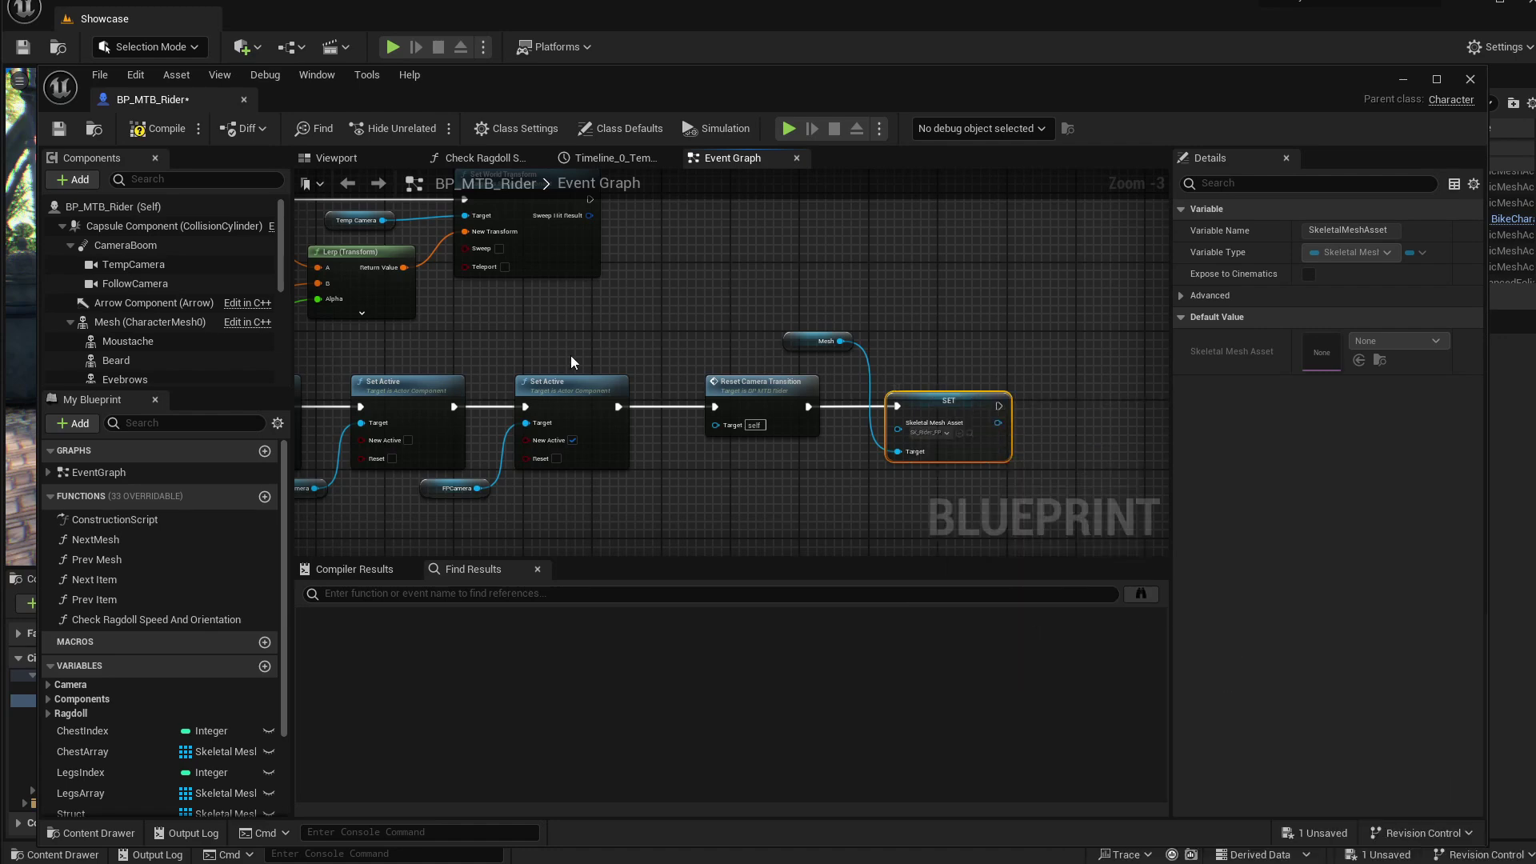
# Step: Duplicate the Mesh and SET nodes into the third-person camera chain below and connect them after its Reset Camera Transition
pyautogui.scroll(-2, 692, 312)
pyautogui.moveTo(611, 367); pyautogui.dragTo(727, 354, button='right')
pyautogui.moveTo(988, 225); pyautogui.dragTo(944, 252, button='right')
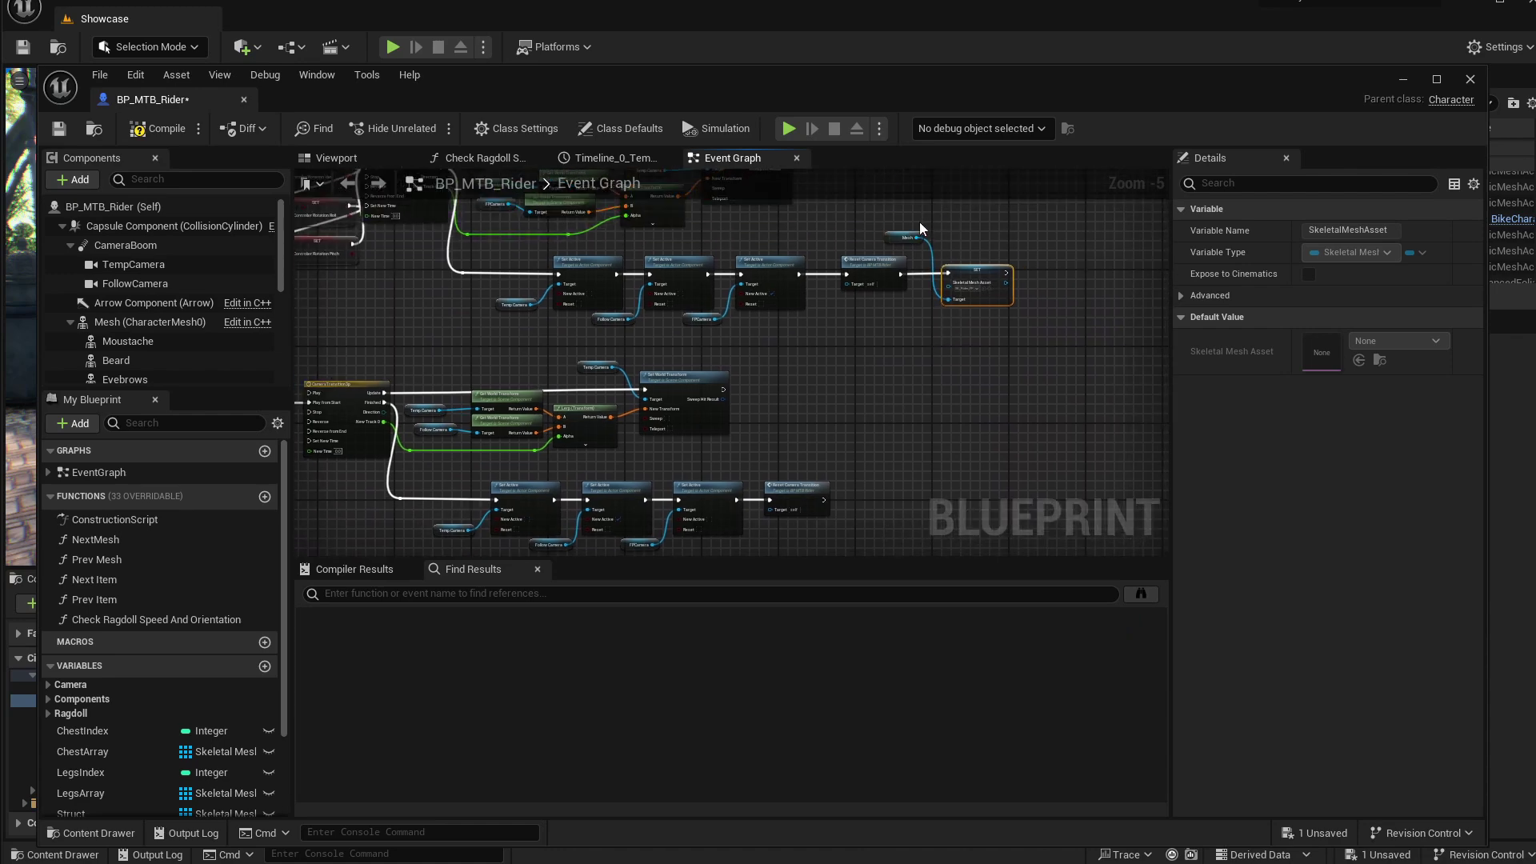
pyautogui.moveTo(920, 221); pyautogui.dragTo(986, 309)
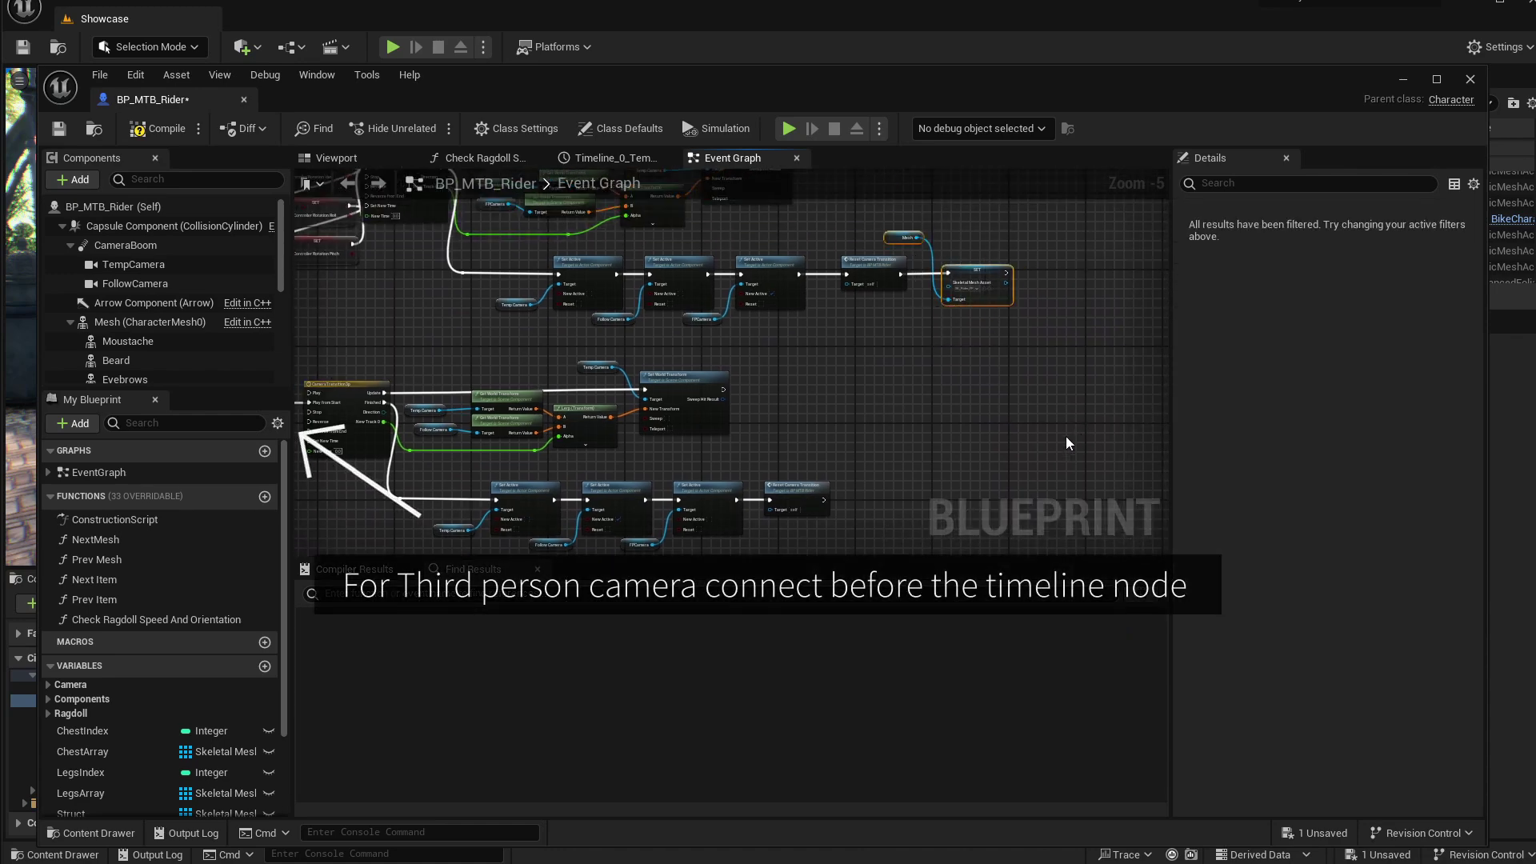
pyautogui.hotkey('ctrl', 'v')
pyautogui.moveTo(1050, 408); pyautogui.dragTo(888, 492)
pyautogui.scroll(3, 888, 492)
pyautogui.moveTo(779, 493); pyautogui.dragTo(852, 483)
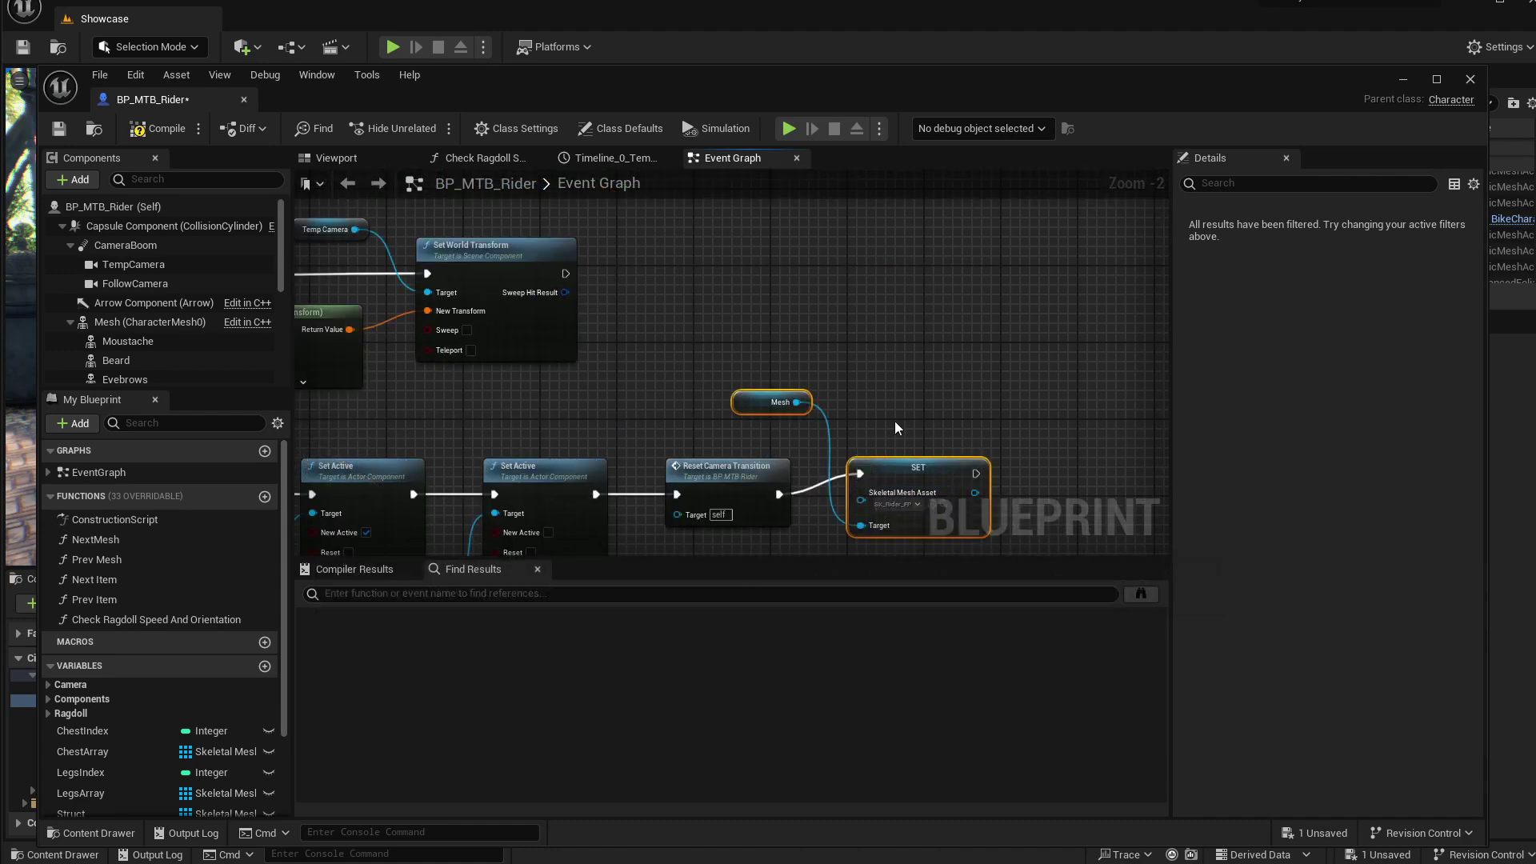
pyautogui.moveTo(893, 412); pyautogui.dragTo(860, 337, button='right')
pyautogui.moveTo(879, 398); pyautogui.dragTo(876, 412)
pyautogui.click(875, 386)
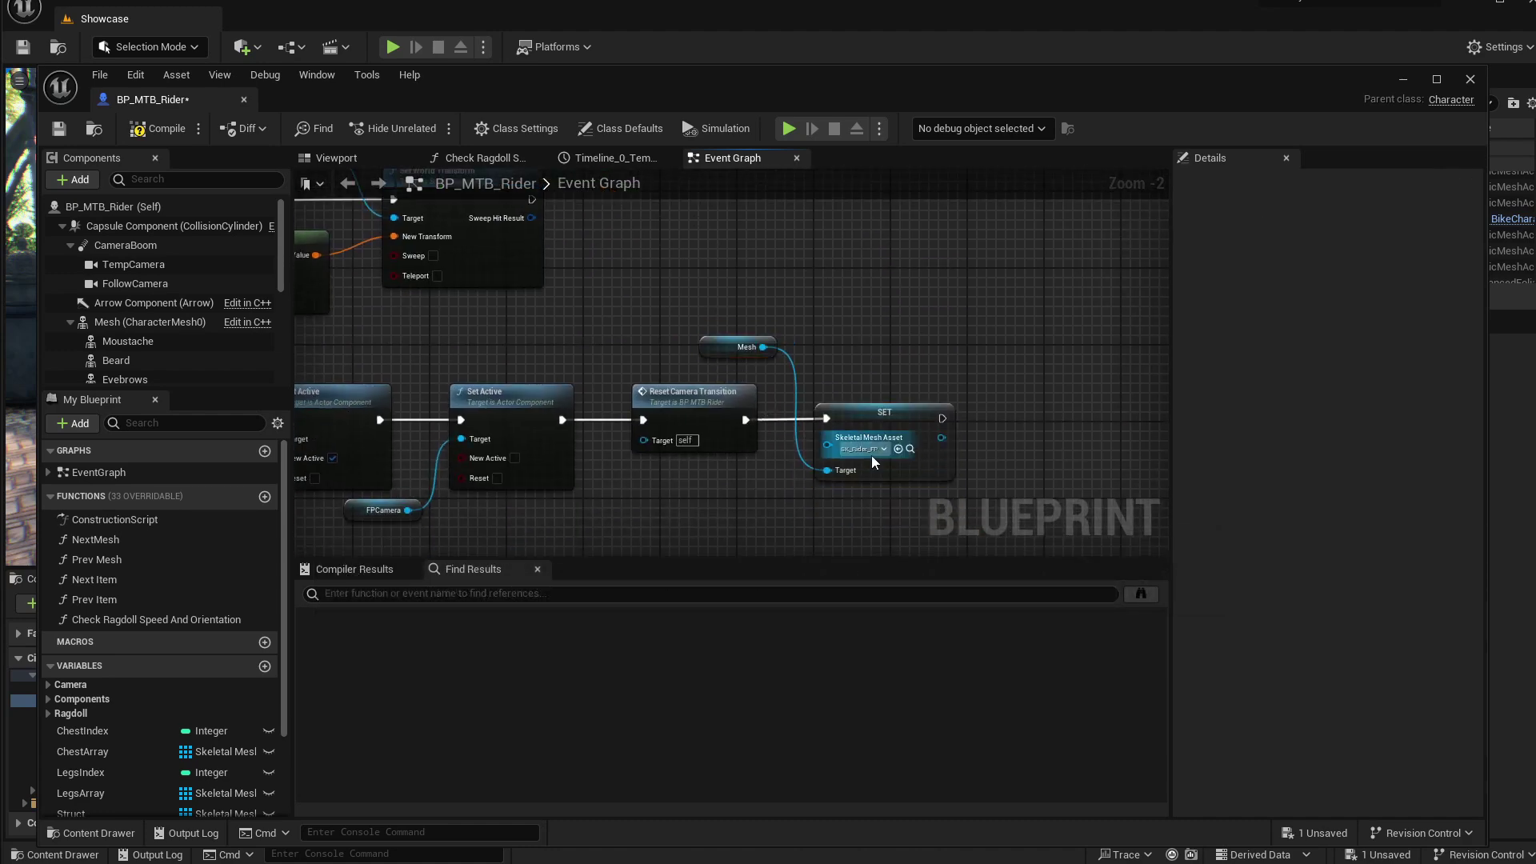
# Step: Set the skeletal mesh asset of the third-person chain's SET node to SK_Rider_Combined
pyautogui.click(871, 450)
pyautogui.write('cas')
pyautogui.press('BackSpace')
pyautogui.press('BackSpace')
pyautogui.press('BackSpace')
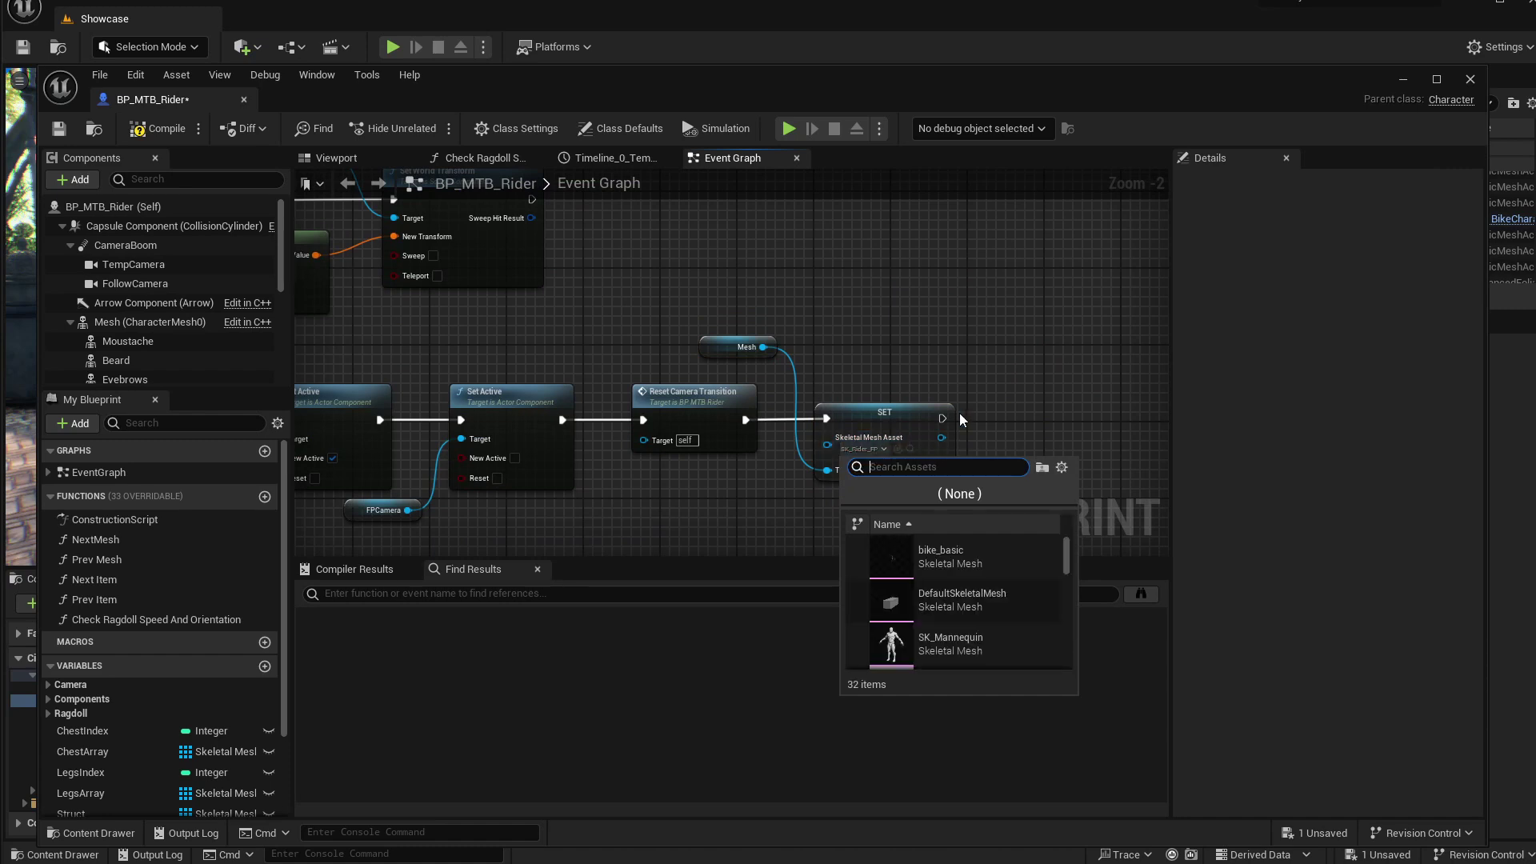
pyautogui.write('c')
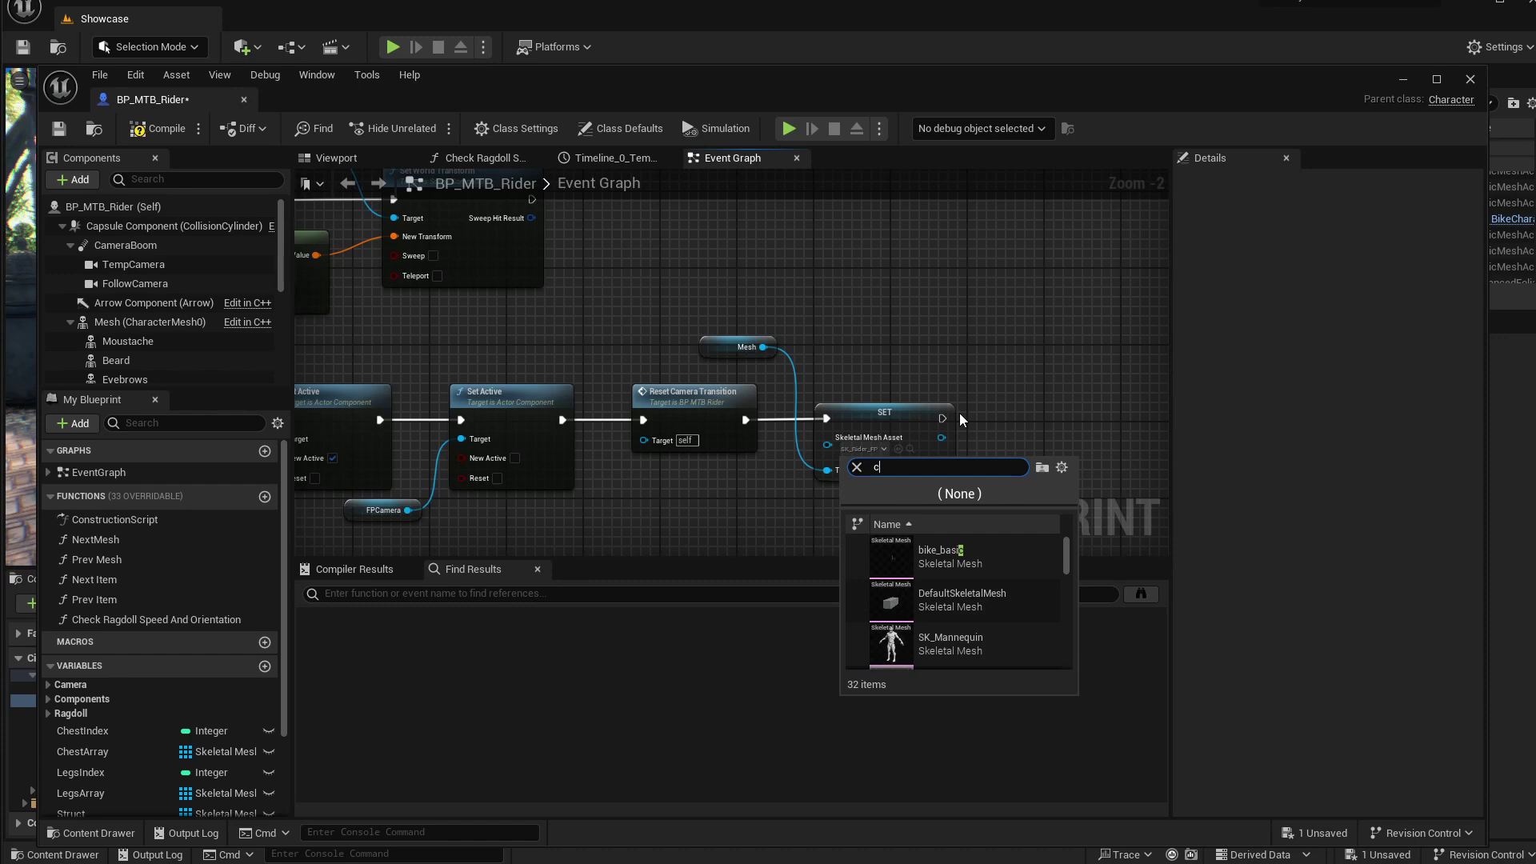
pyautogui.write('ombined')
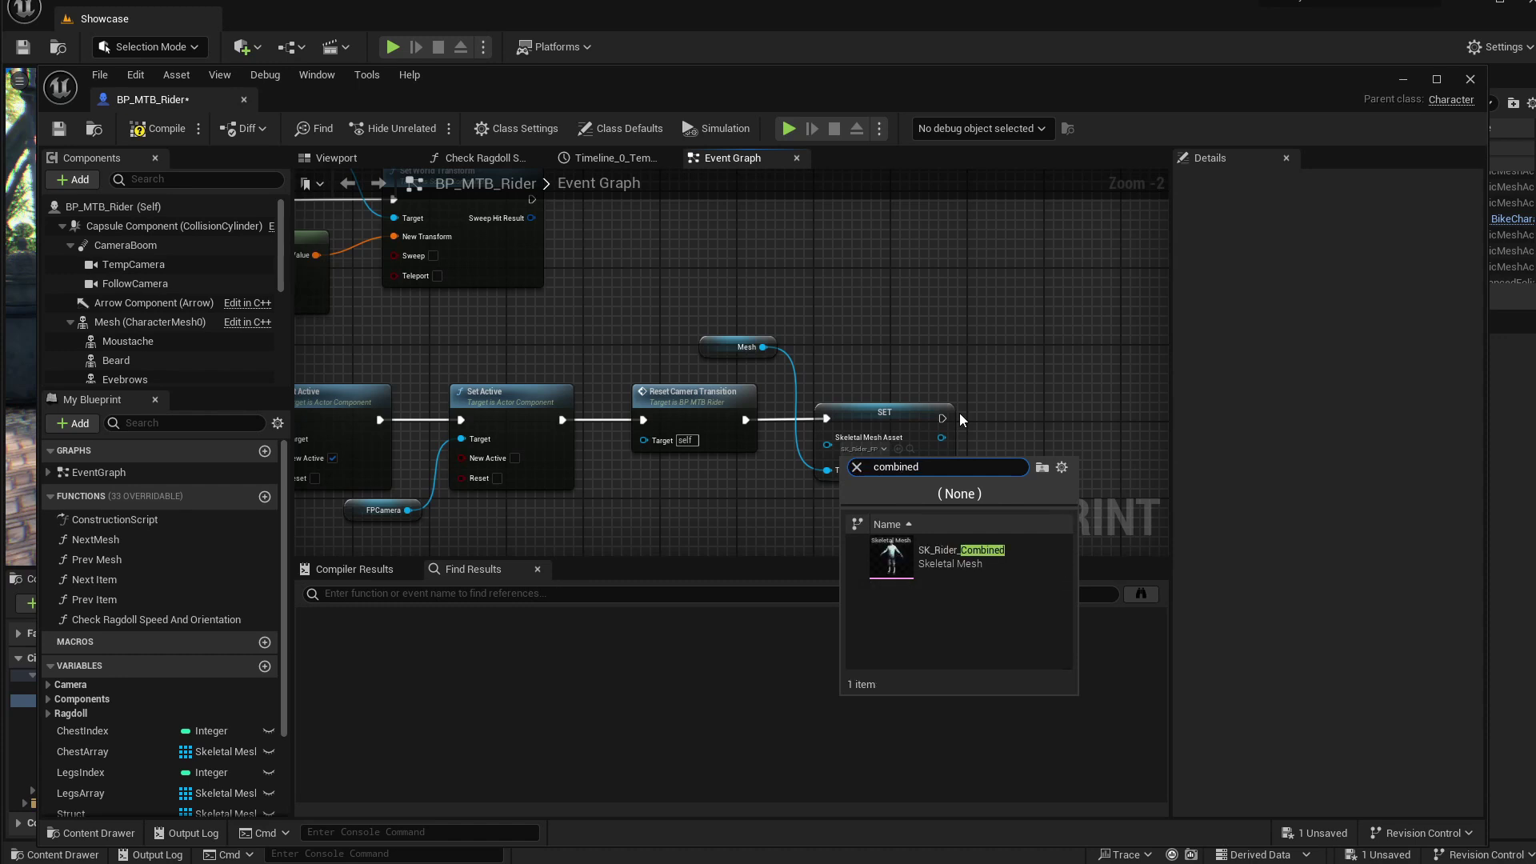
pyautogui.click(947, 554)
# Step: Compile and save the BP_MTB_Rider Blueprint, then minimise its editor
pyautogui.scroll(-2, 726, 408)
pyautogui.moveTo(768, 325); pyautogui.dragTo(752, 375, button='right')
pyautogui.moveTo(762, 327); pyautogui.dragTo(854, 210)
pyautogui.moveTo(770, 295); pyautogui.dragTo(813, 391, button='right')
pyautogui.scroll(3, 813, 391)
pyautogui.moveTo(731, 544); pyautogui.dragTo(814, 189, button='right')
pyautogui.moveTo(814, 442); pyautogui.dragTo(893, 185, button='right')
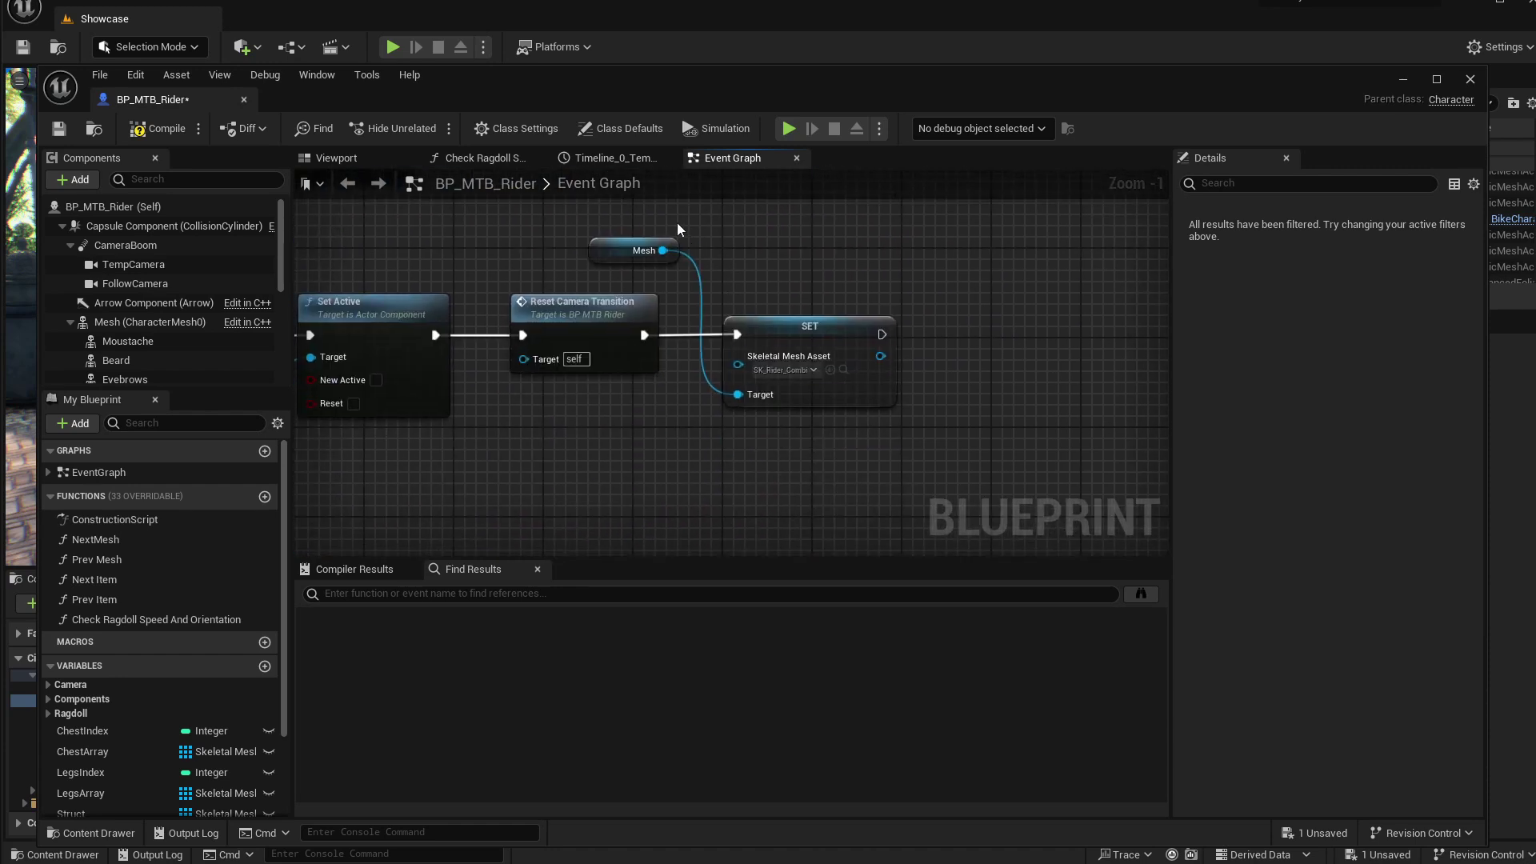
pyautogui.moveTo(672, 224); pyautogui.dragTo(802, 395)
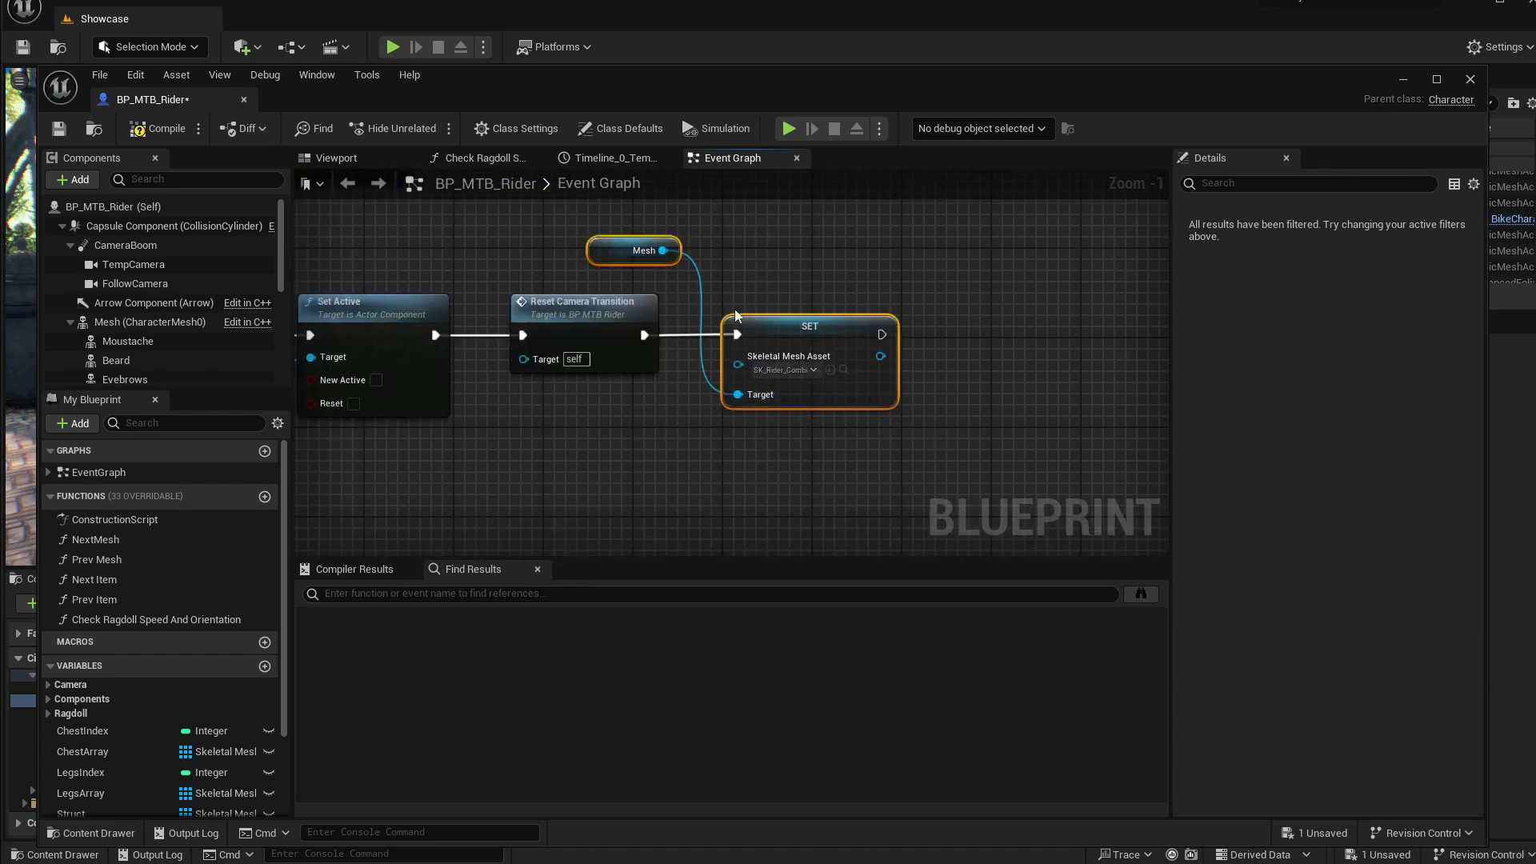
pyautogui.click(163, 138)
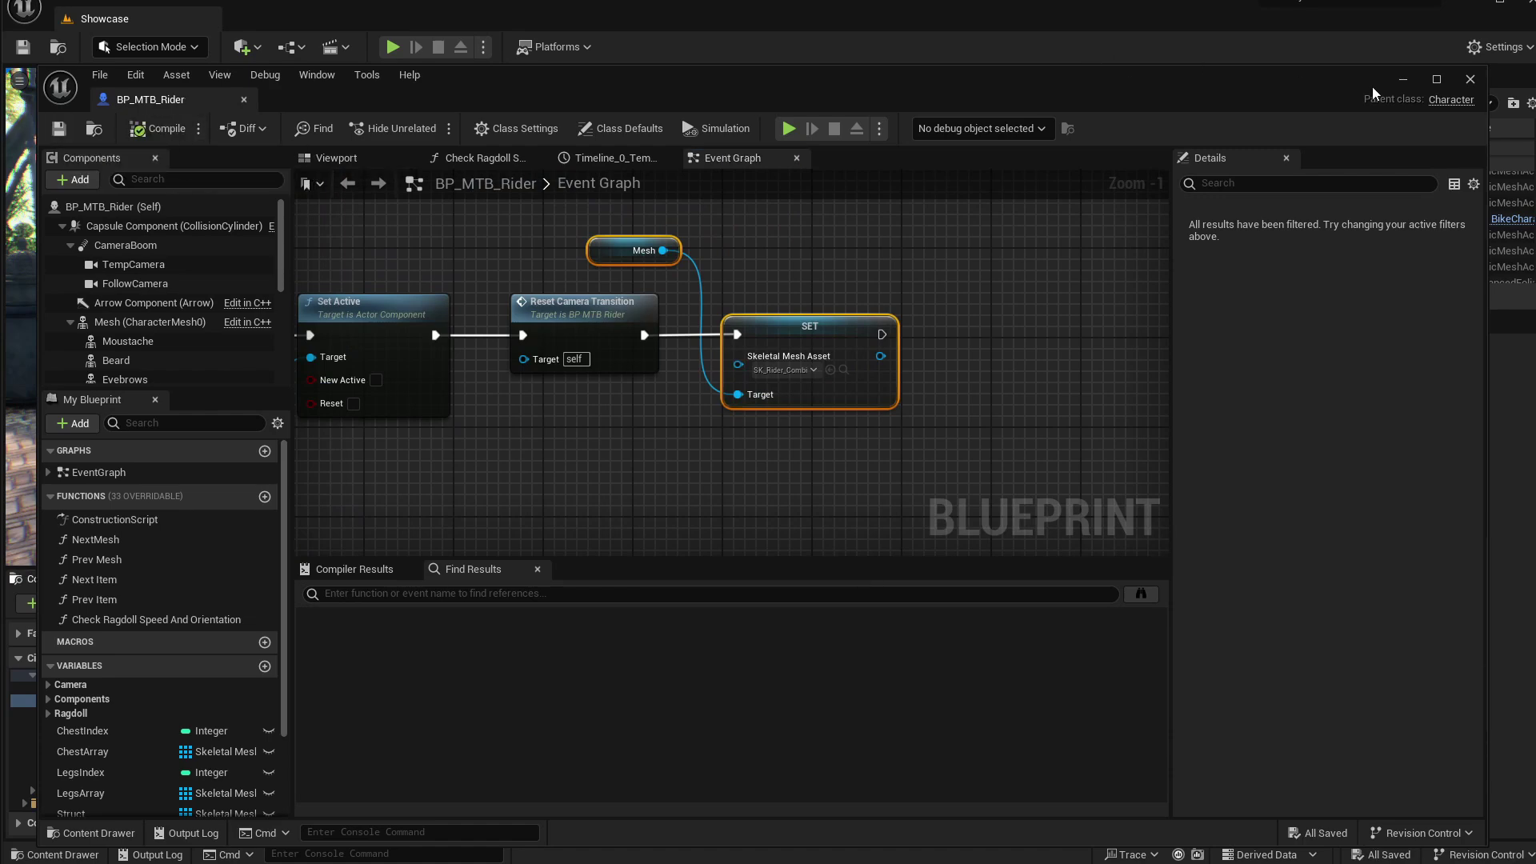
pyautogui.click(1402, 80)
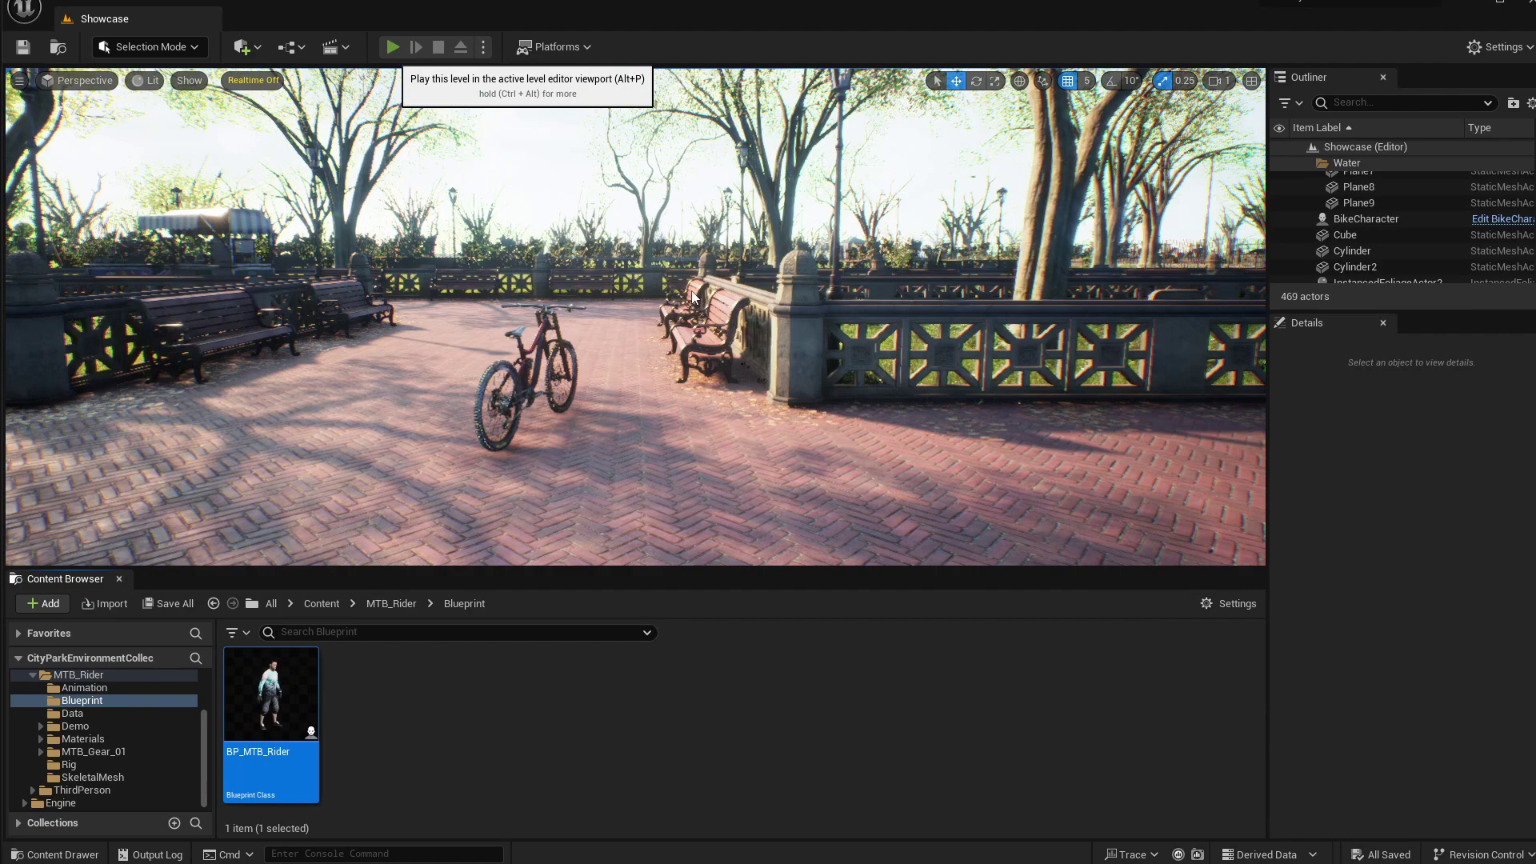
# Step: Play the level in the editor and move forward to test the rider's first-person camera view
pyautogui.hotkey('alt', 'p')
pyautogui.press('w')
pyautogui.press('w')
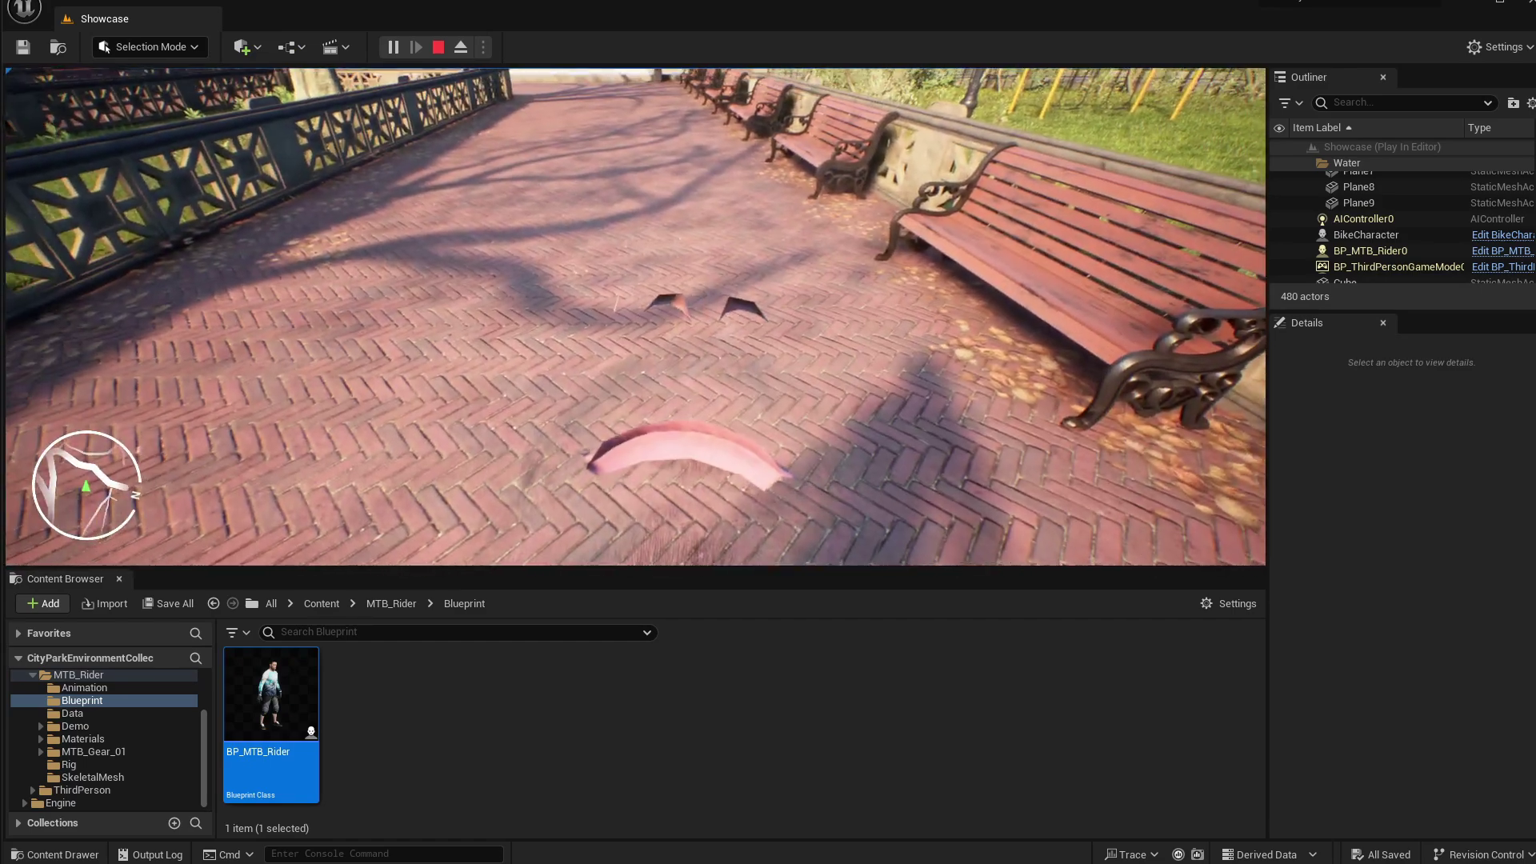
pyautogui.press('w')
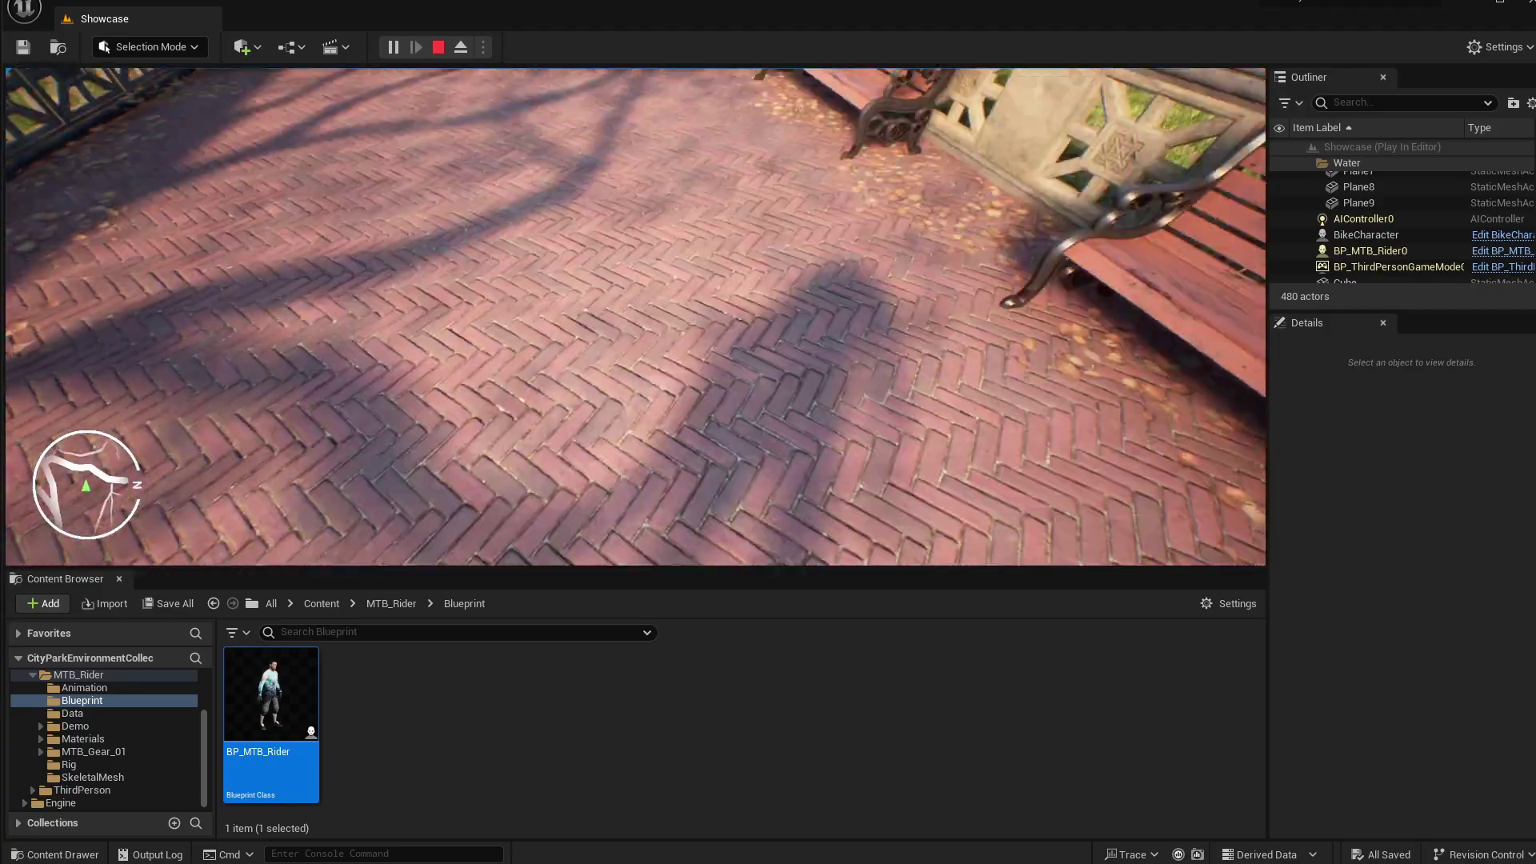
pyautogui.press('w')
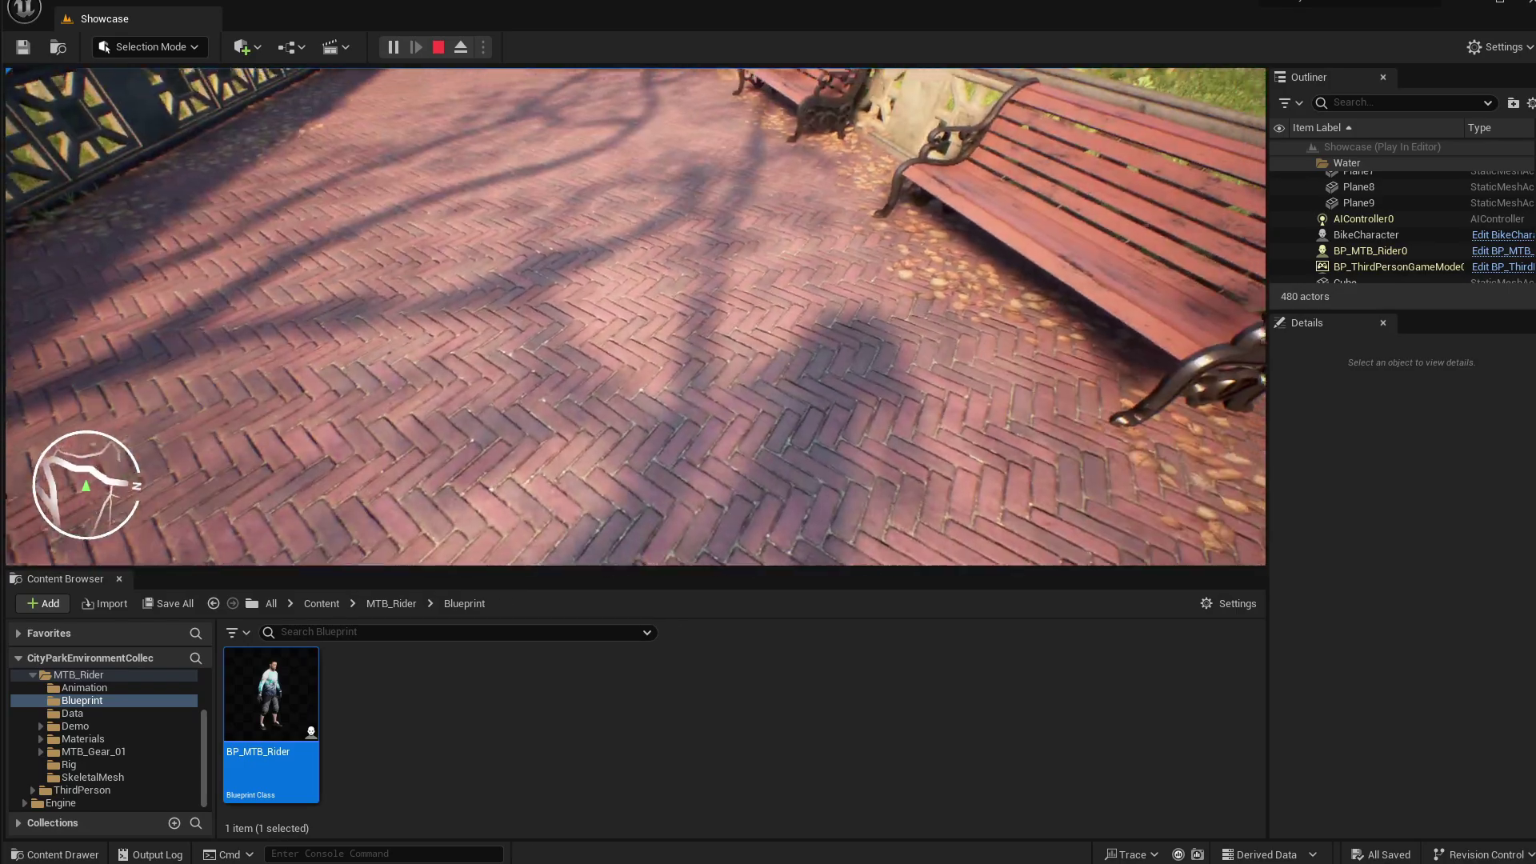
# Step: Move the rider forward to test the switch back to the third-person camera, and stop the play session
pyautogui.press('w')
pyautogui.press('w')
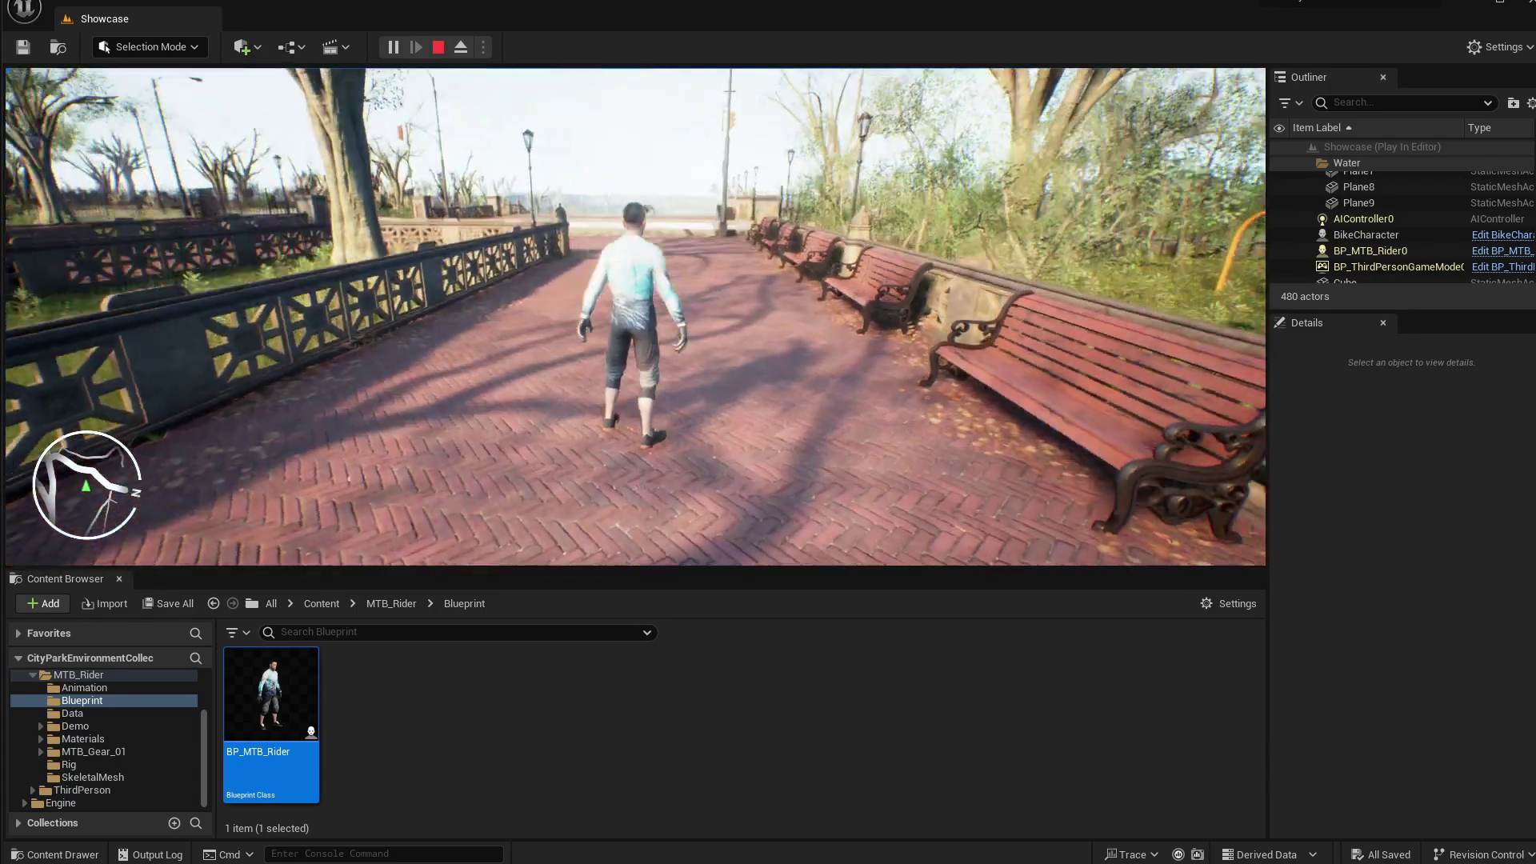
pyautogui.press('Escape')
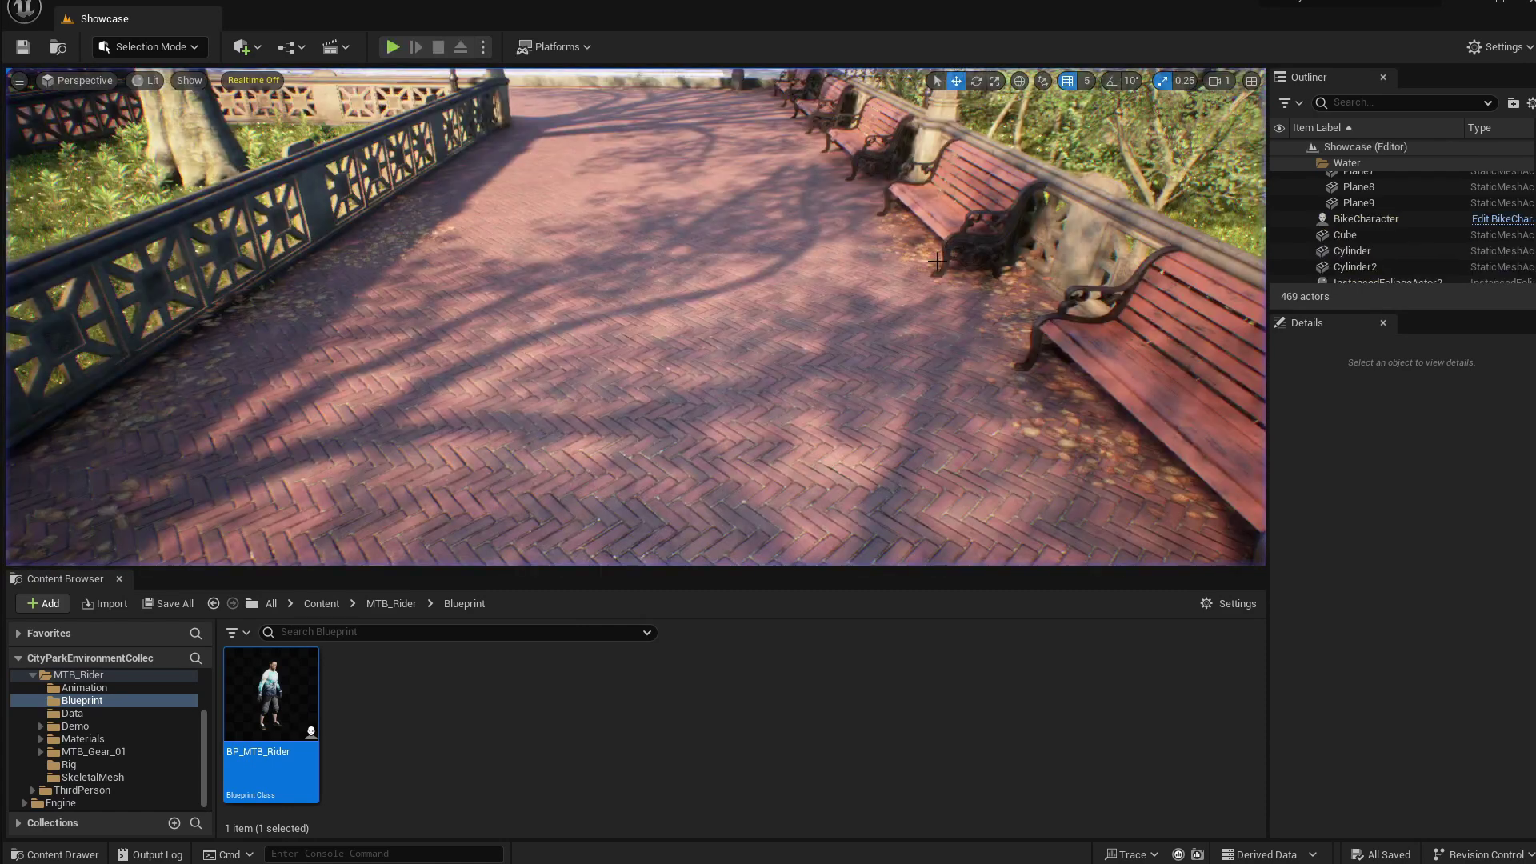
# Step: Reopen BP_MTB_Rider and move the third-person Mesh and SET nodes away from Reset Camera Transition, detached, to beside Set World Transform
pyautogui.doubleClick(270, 700)
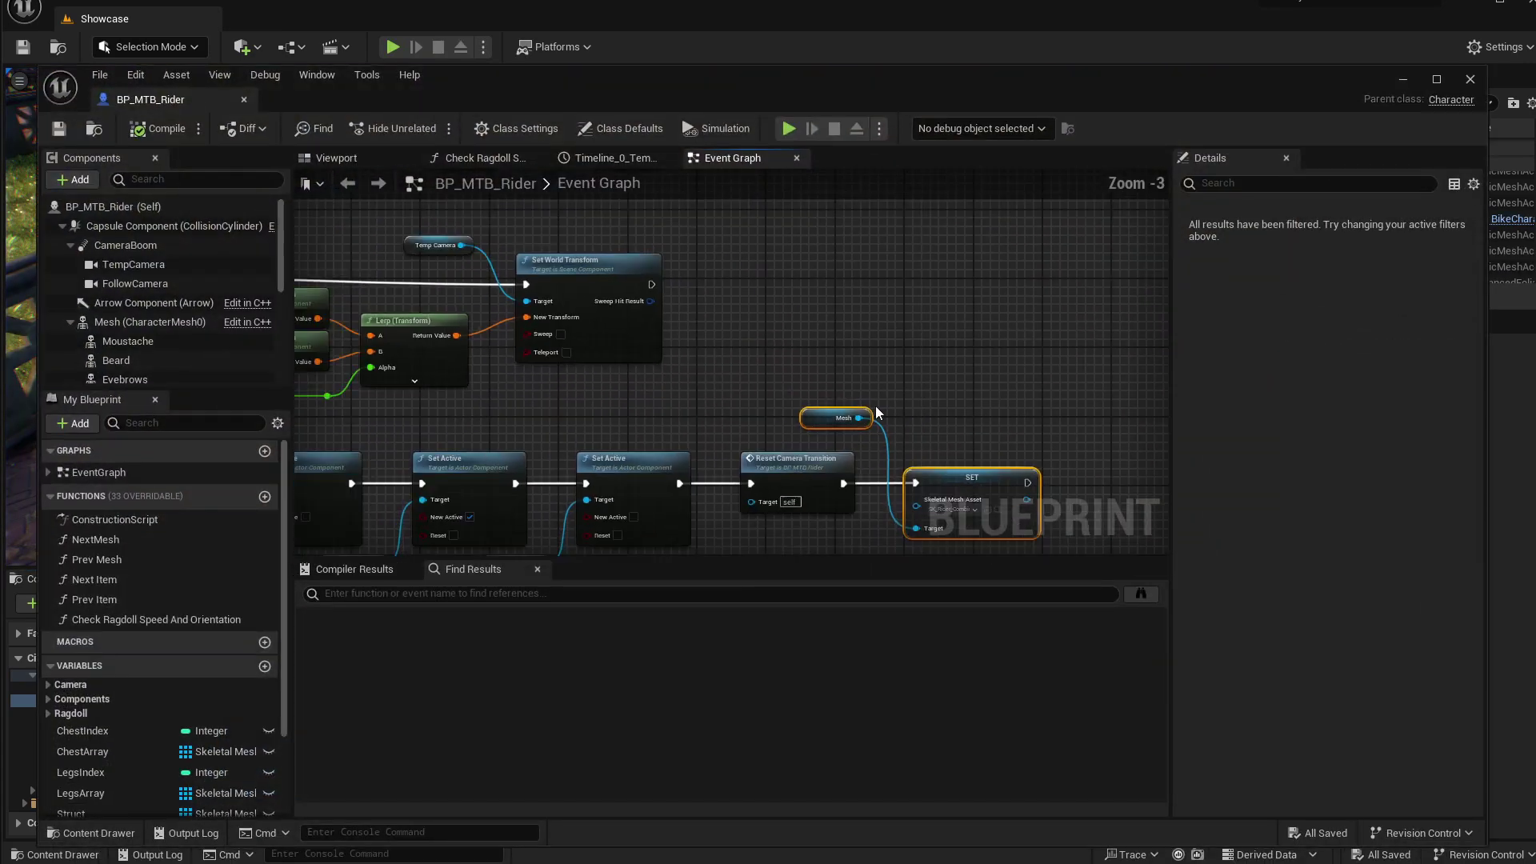
pyautogui.moveTo(924, 416); pyautogui.dragTo(800, 236)
pyautogui.scroll(2, 780, 313)
pyautogui.moveTo(884, 343); pyautogui.dragTo(885, 378)
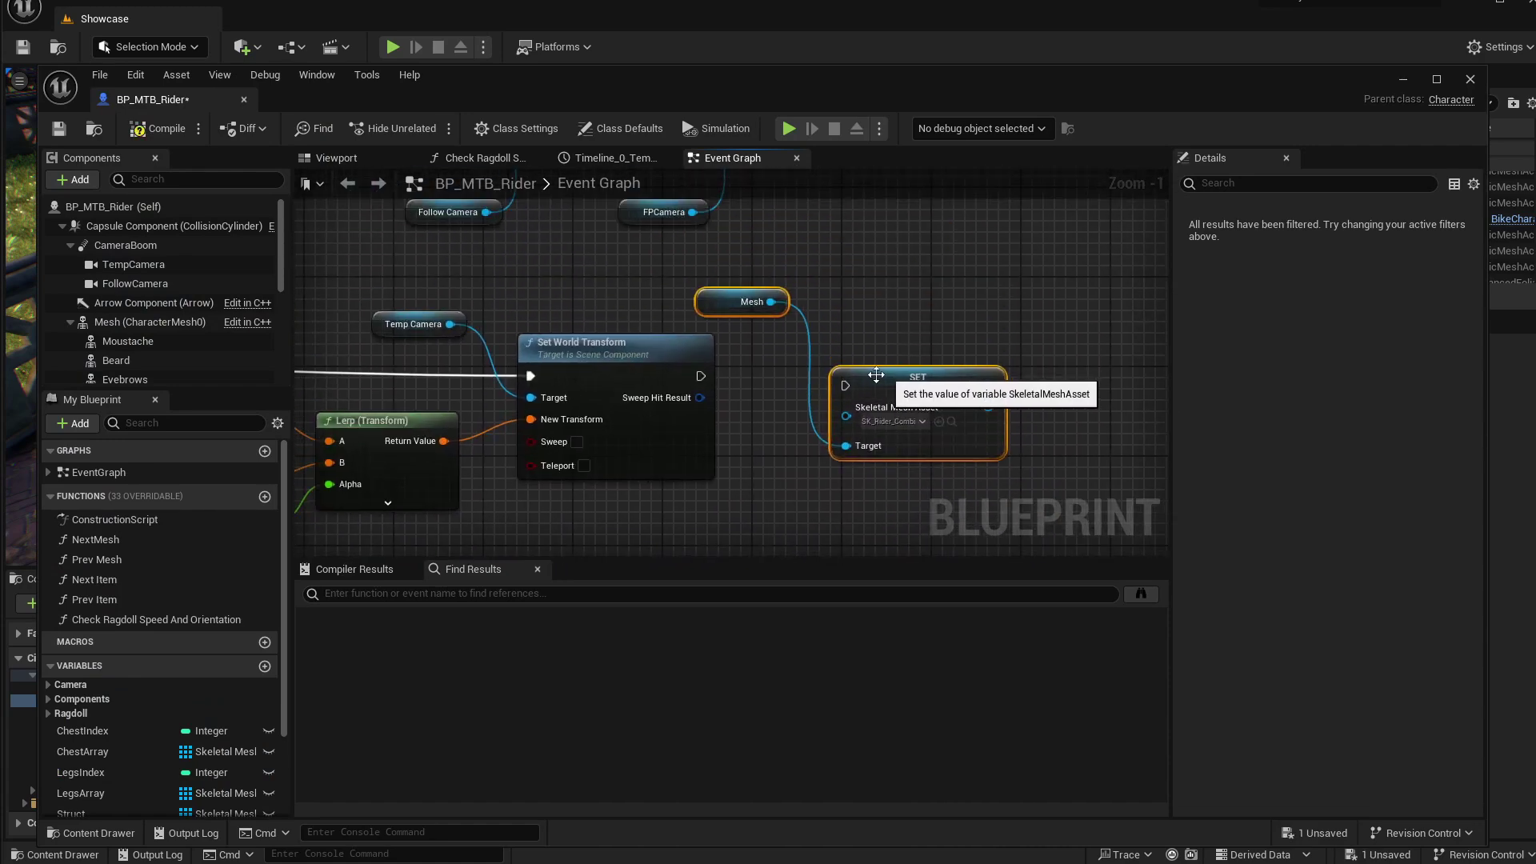
pyautogui.moveTo(412, 441); pyautogui.dragTo(762, 358, button='right')
pyautogui.moveTo(614, 370); pyautogui.dragTo(415, 343, button='right')
pyautogui.moveTo(930, 339); pyautogui.dragTo(857, 376, button='right')
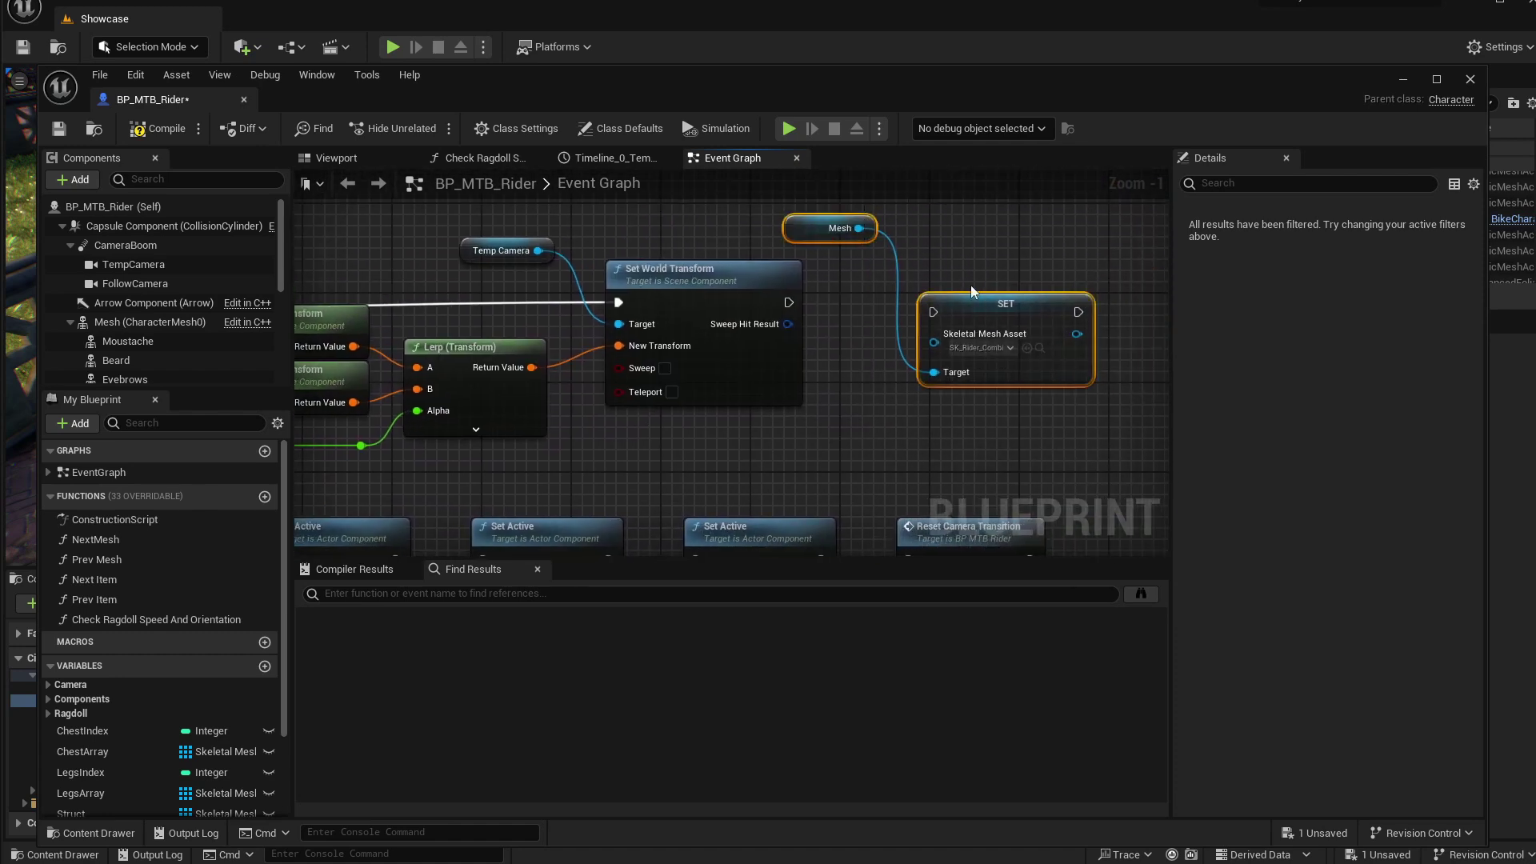
# Step: Shift the Mesh and SET nodes aside and add a Branch connected after the third-person Set World Transform
pyautogui.moveTo(974, 295); pyautogui.dragTo(1086, 284)
pyautogui.click(876, 335)
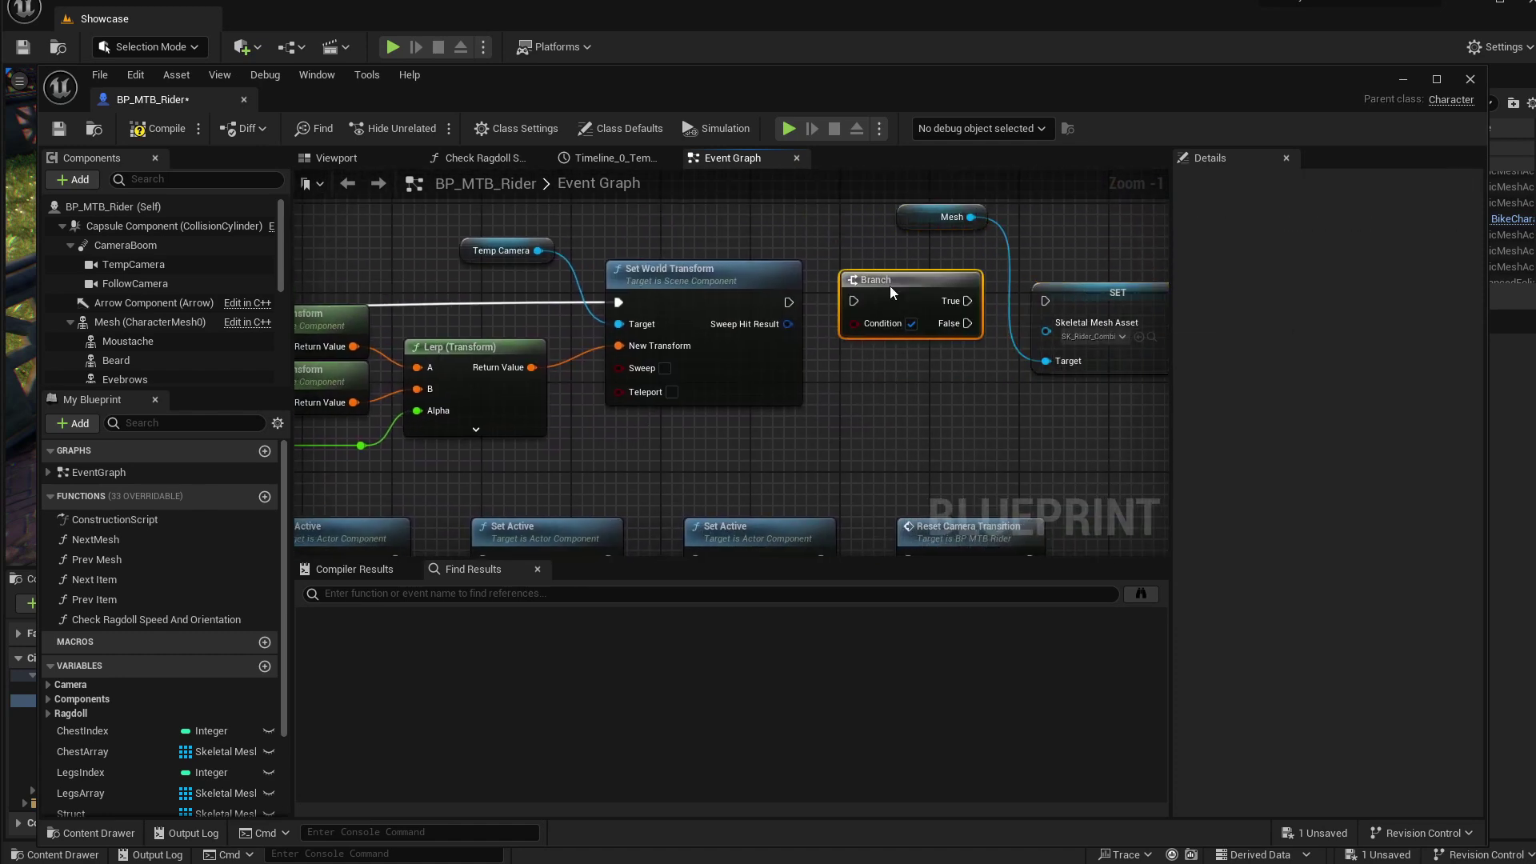
pyautogui.moveTo(360, 445); pyautogui.dragTo(403, 445, button='right')
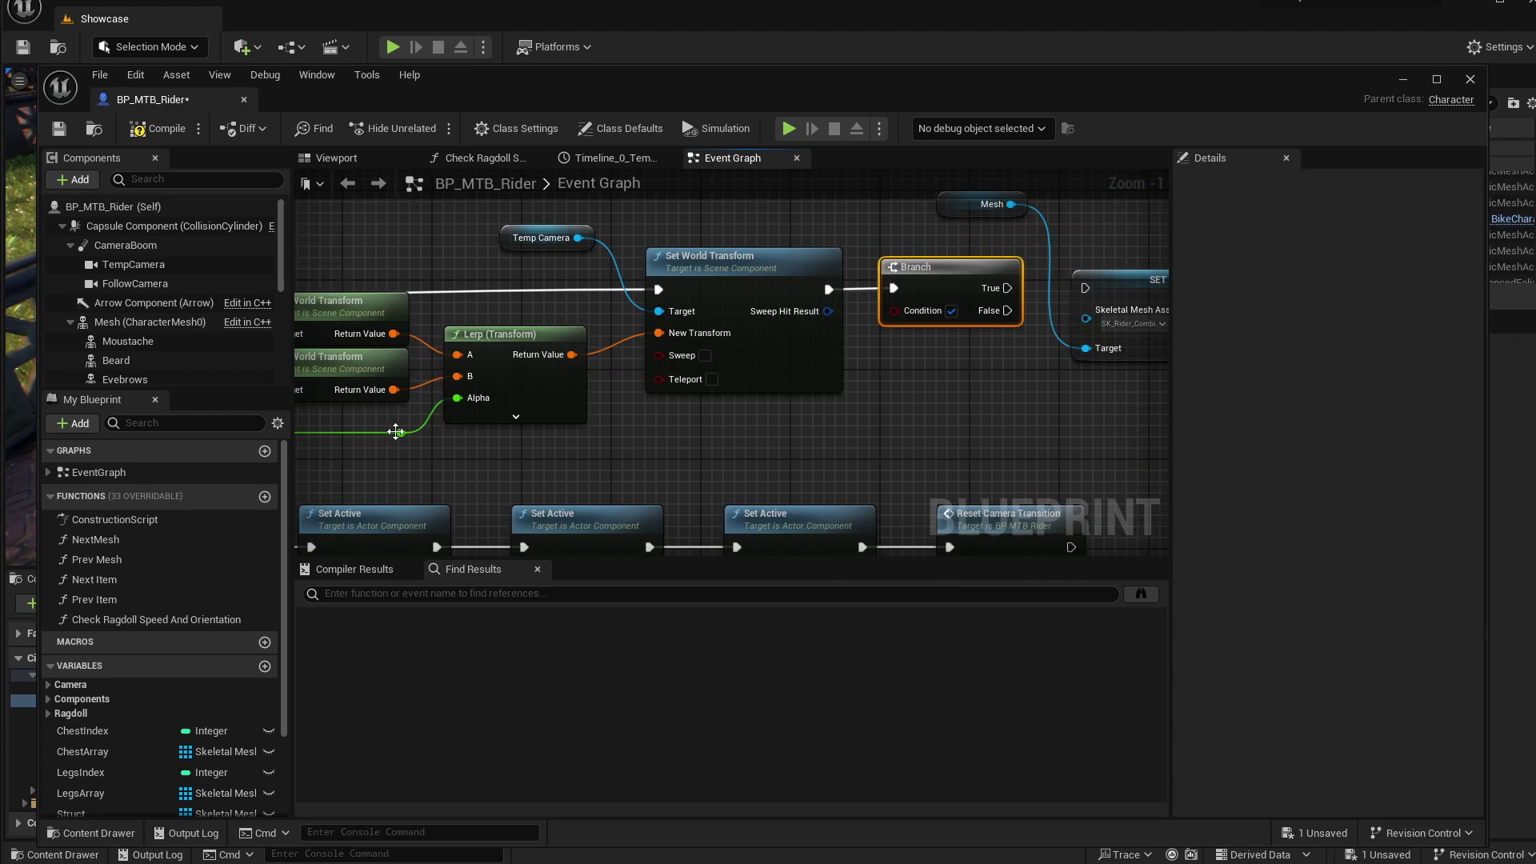
# Step: Add a greater-than comparison of the Lerp's Alpha value against 0.2 and connect it to the Branch condition
pyautogui.moveTo(398, 433); pyautogui.dragTo(667, 448)
pyautogui.moveTo(794, 422); pyautogui.dragTo(809, 422)
pyautogui.write('>')
pyautogui.press('Return')
pyautogui.moveTo(440, 450)
pyautogui.mouseDown(button='right')
pyautogui.moveTo(736, 476)
pyautogui.moveTo(581, 426)
pyautogui.mouseUp(button='right')
pyautogui.moveTo(840, 424); pyautogui.dragTo(471, 416, button='right')
pyautogui.moveTo(701, 405); pyautogui.dragTo(638, 401, button='right')
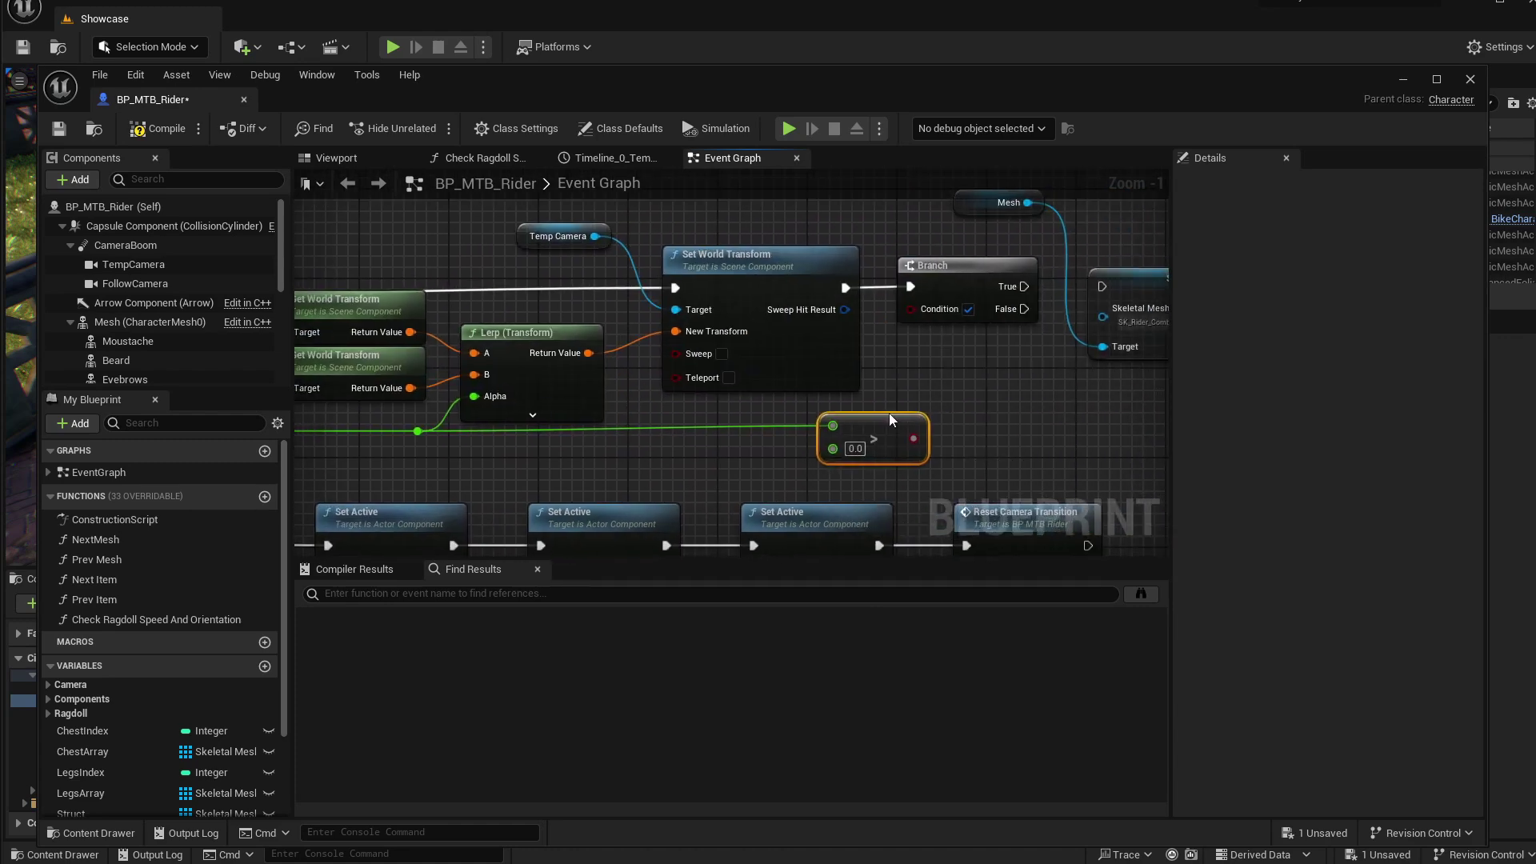
pyautogui.moveTo(896, 415); pyautogui.dragTo(951, 418)
pyautogui.click(846, 450)
pyautogui.moveTo(923, 311); pyautogui.dragTo(923, 311)
# Step: Space out the Branch, SET and greater-than nodes beside the third-person Set World Transform
pyautogui.moveTo(964, 370); pyautogui.dragTo(843, 402, button='right')
pyautogui.moveTo(837, 308); pyautogui.dragTo(891, 310)
pyautogui.moveTo(861, 305); pyautogui.dragTo(749, 316, button='right')
pyautogui.click(967, 324)
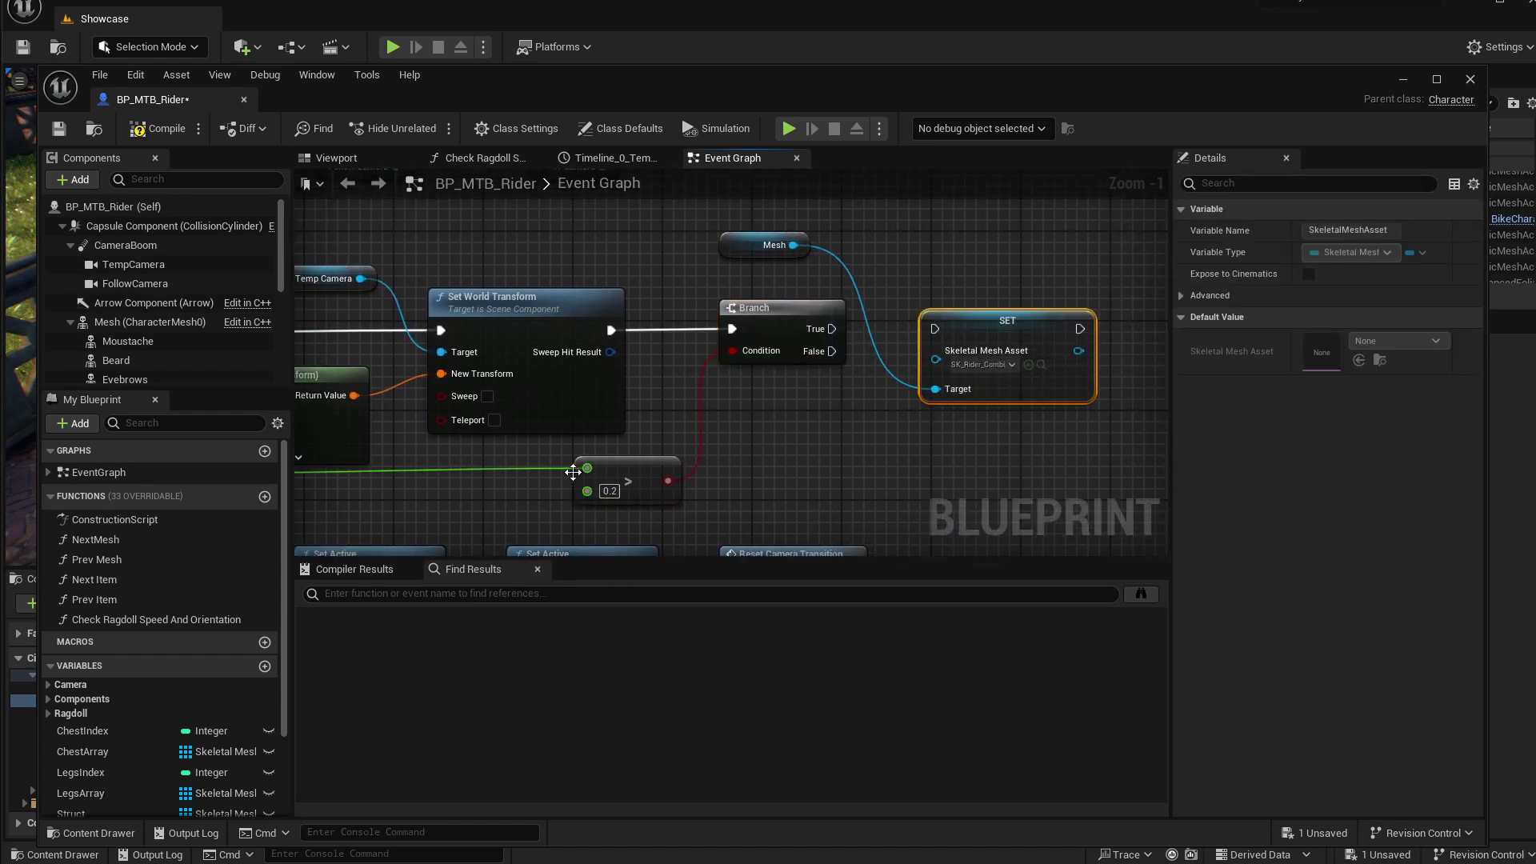
pyautogui.moveTo(515, 473); pyautogui.dragTo(634, 421, button='right')
pyautogui.moveTo(722, 424)
pyautogui.mouseDown()
pyautogui.moveTo(731, 434)
pyautogui.moveTo(711, 422)
pyautogui.mouseUp()
pyautogui.moveTo(512, 428); pyautogui.dragTo(585, 419, button='right')
pyautogui.moveTo(864, 376); pyautogui.dragTo(646, 410, button='right')
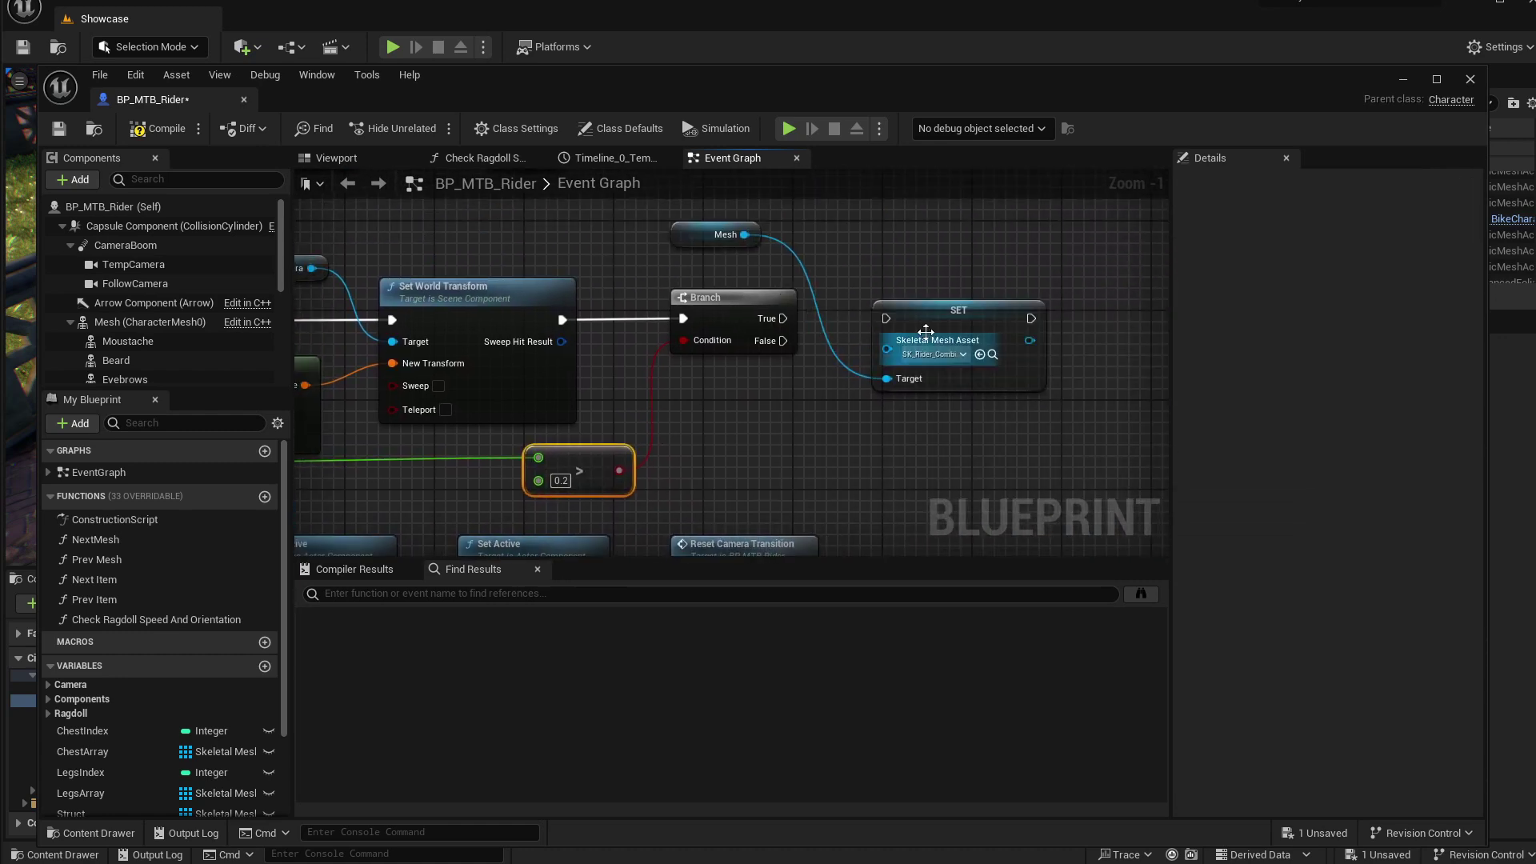
pyautogui.moveTo(608, 456); pyautogui.dragTo(596, 457)
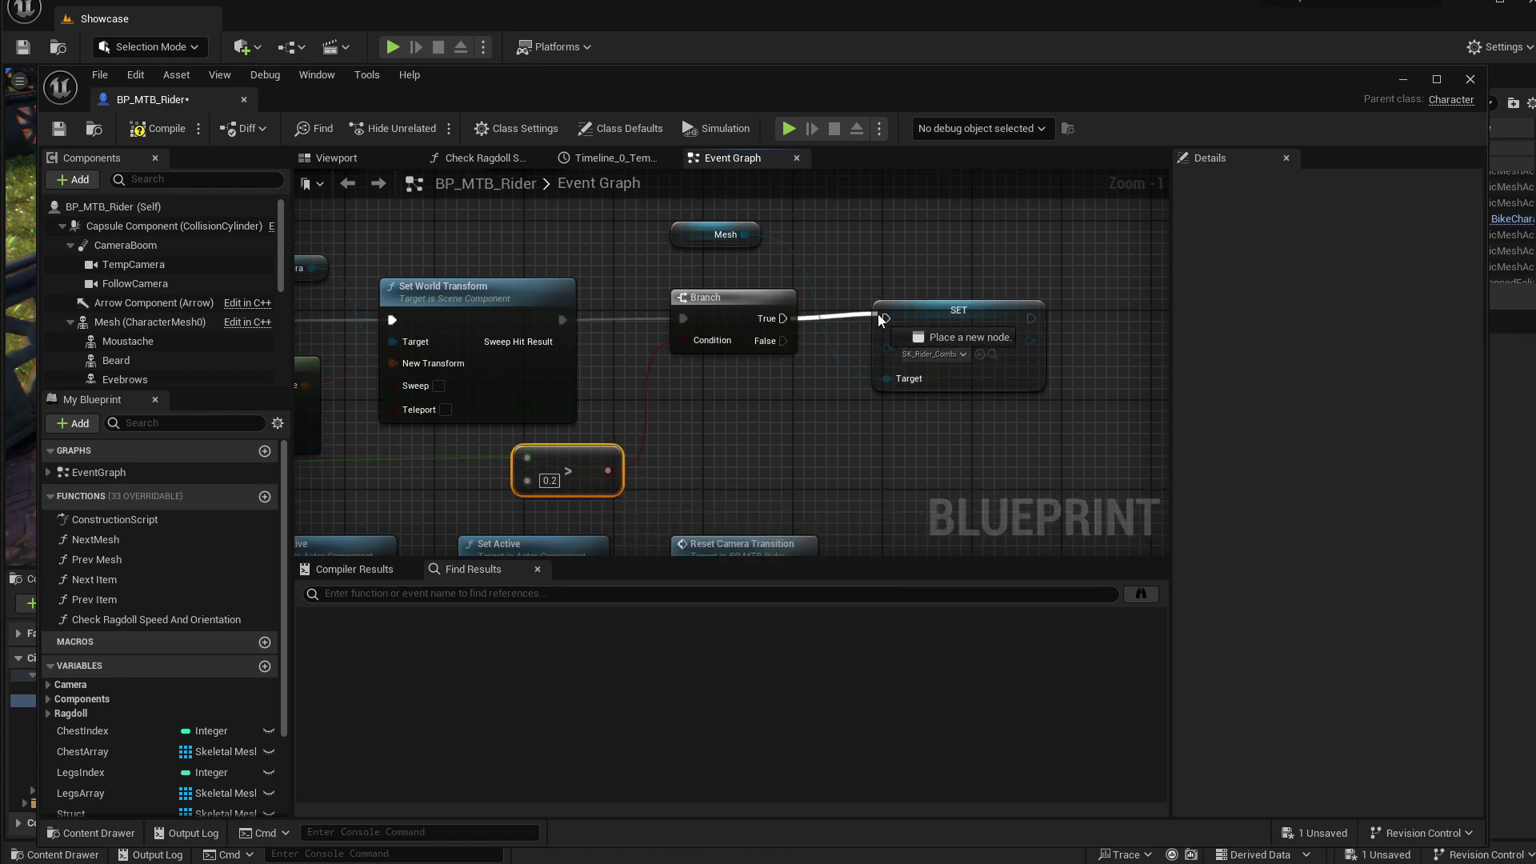
# Step: Connect the Branch's True output to the SET node and move the Mesh and SET nodes further along the chain
pyautogui.moveTo(880, 314); pyautogui.dragTo(963, 295)
pyautogui.click(933, 292)
pyautogui.moveTo(963, 296); pyautogui.dragTo(852, 329, button='right')
pyautogui.moveTo(612, 269); pyautogui.dragTo(825, 269)
pyautogui.moveTo(912, 339); pyautogui.dragTo(1003, 339)
# Step: Insert a Do Once node between the Branch's True output and SET, and shift the Mesh and SET nodes to fit
pyautogui.moveTo(666, 431); pyautogui.dragTo(831, 398, button='right')
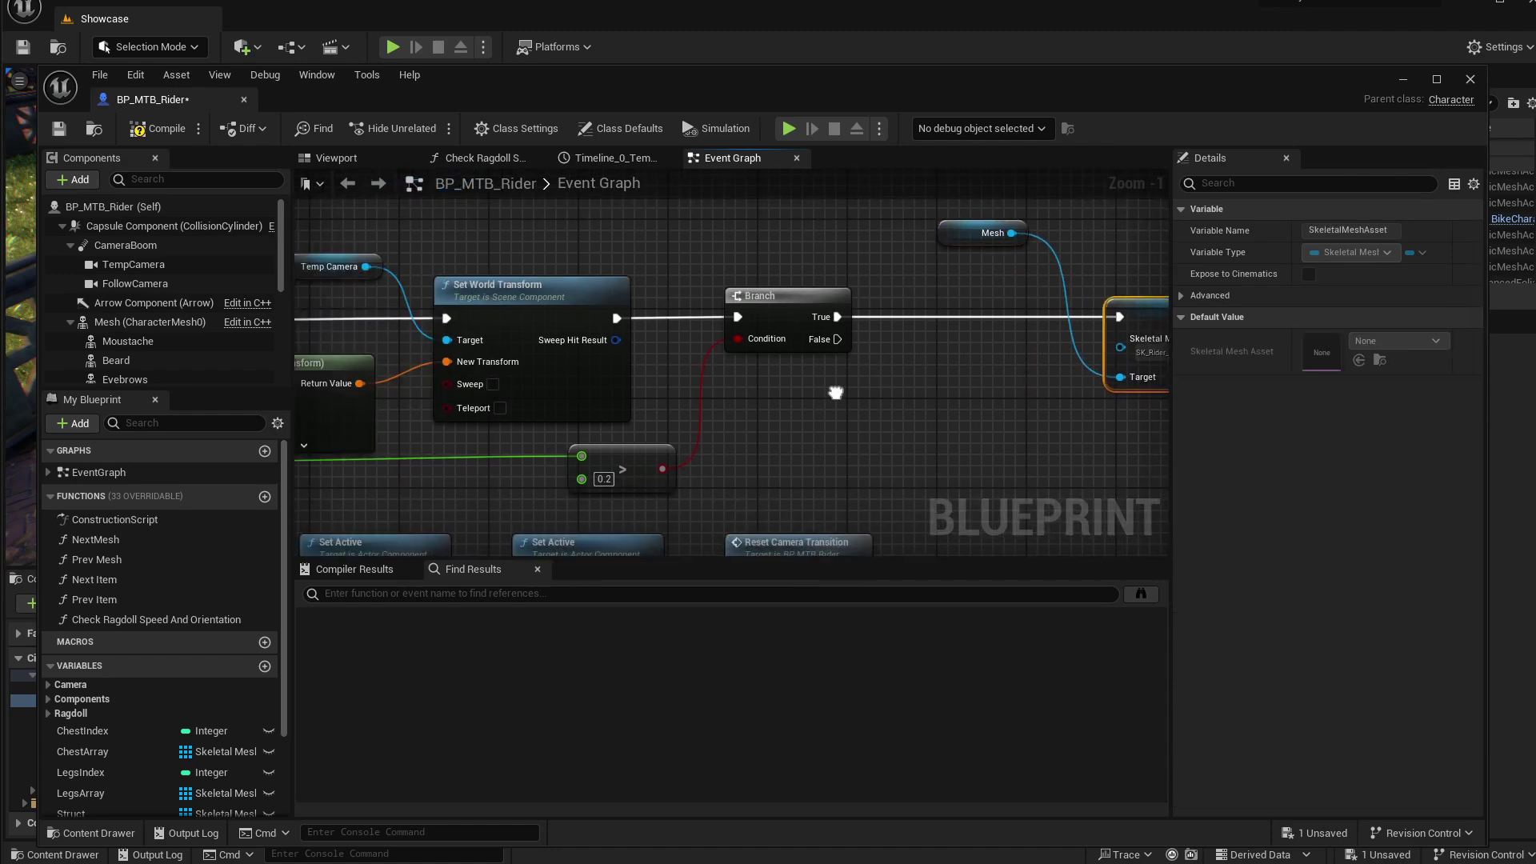
pyautogui.moveTo(504, 439); pyautogui.dragTo(584, 440, button='right')
pyautogui.moveTo(886, 436); pyautogui.dragTo(799, 411, button='right')
pyautogui.click(799, 411)
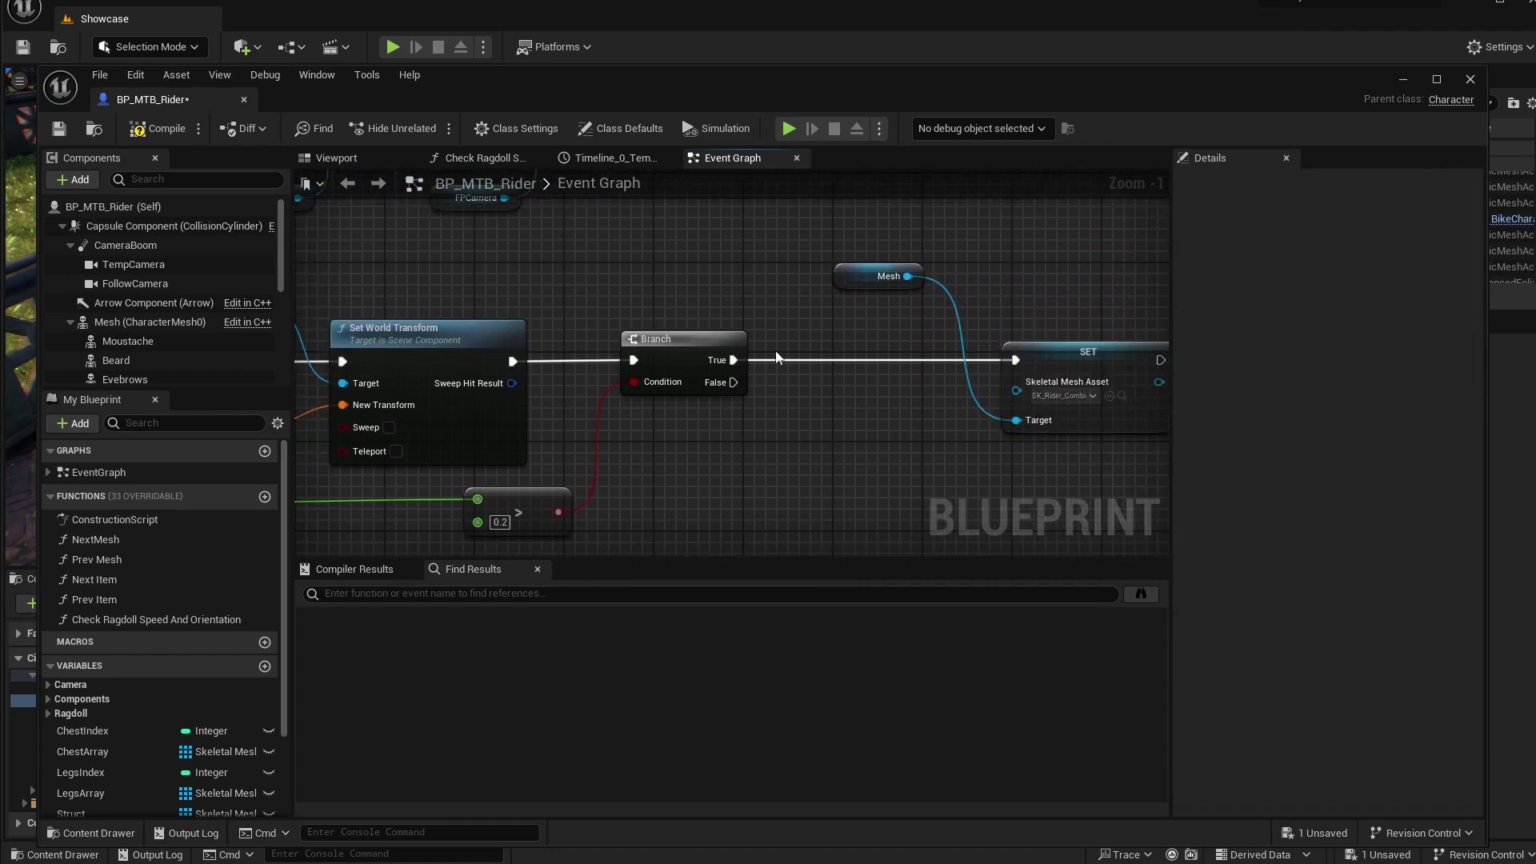
pyautogui.moveTo(729, 362); pyautogui.dragTo(843, 395)
pyautogui.write('do once')
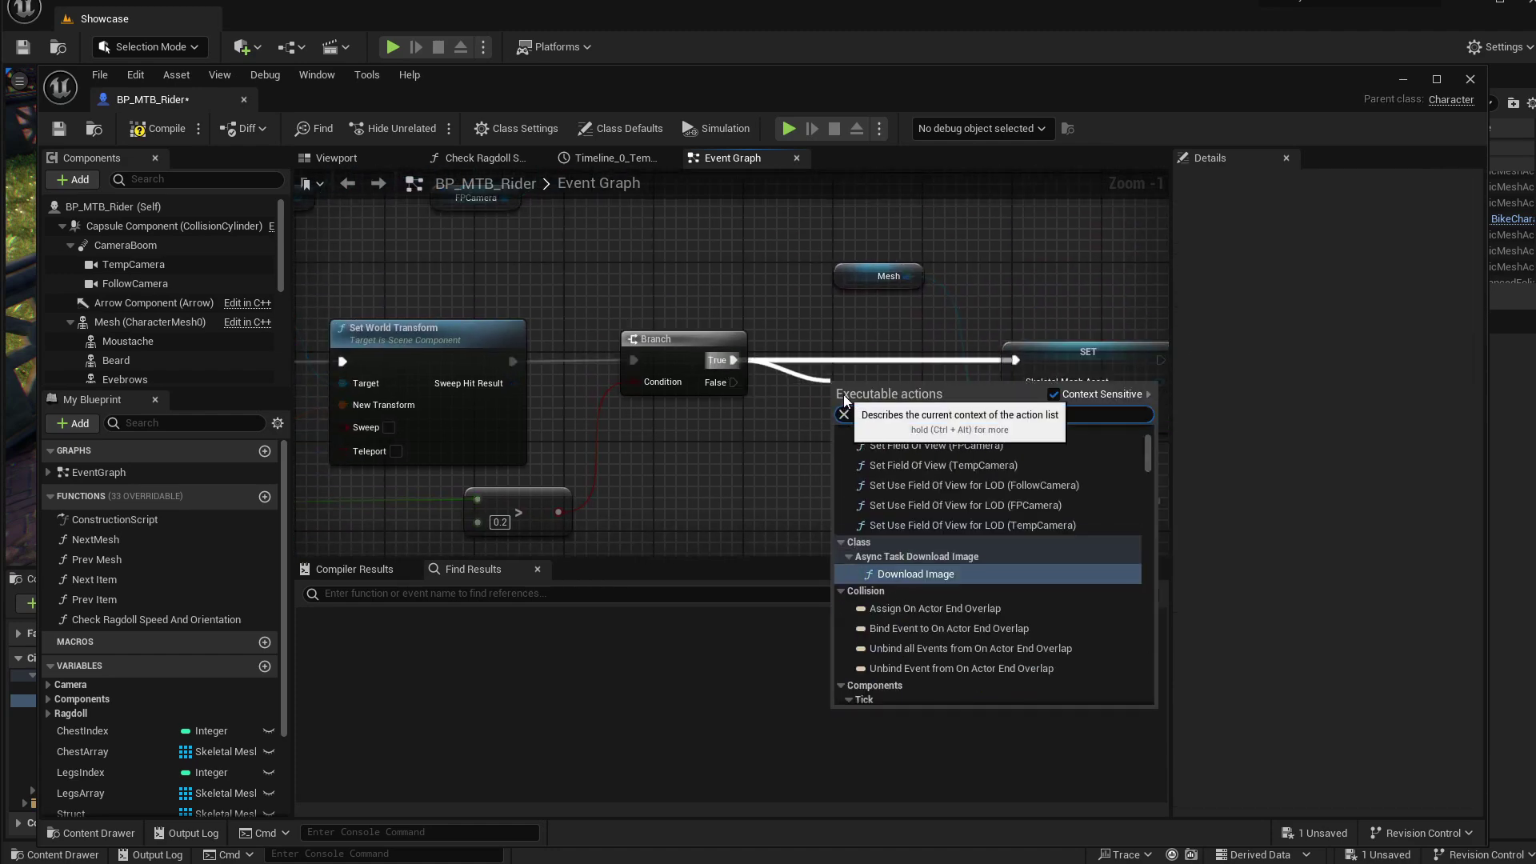
pyautogui.press('Return')
pyautogui.moveTo(903, 400); pyautogui.dragTo(862, 359)
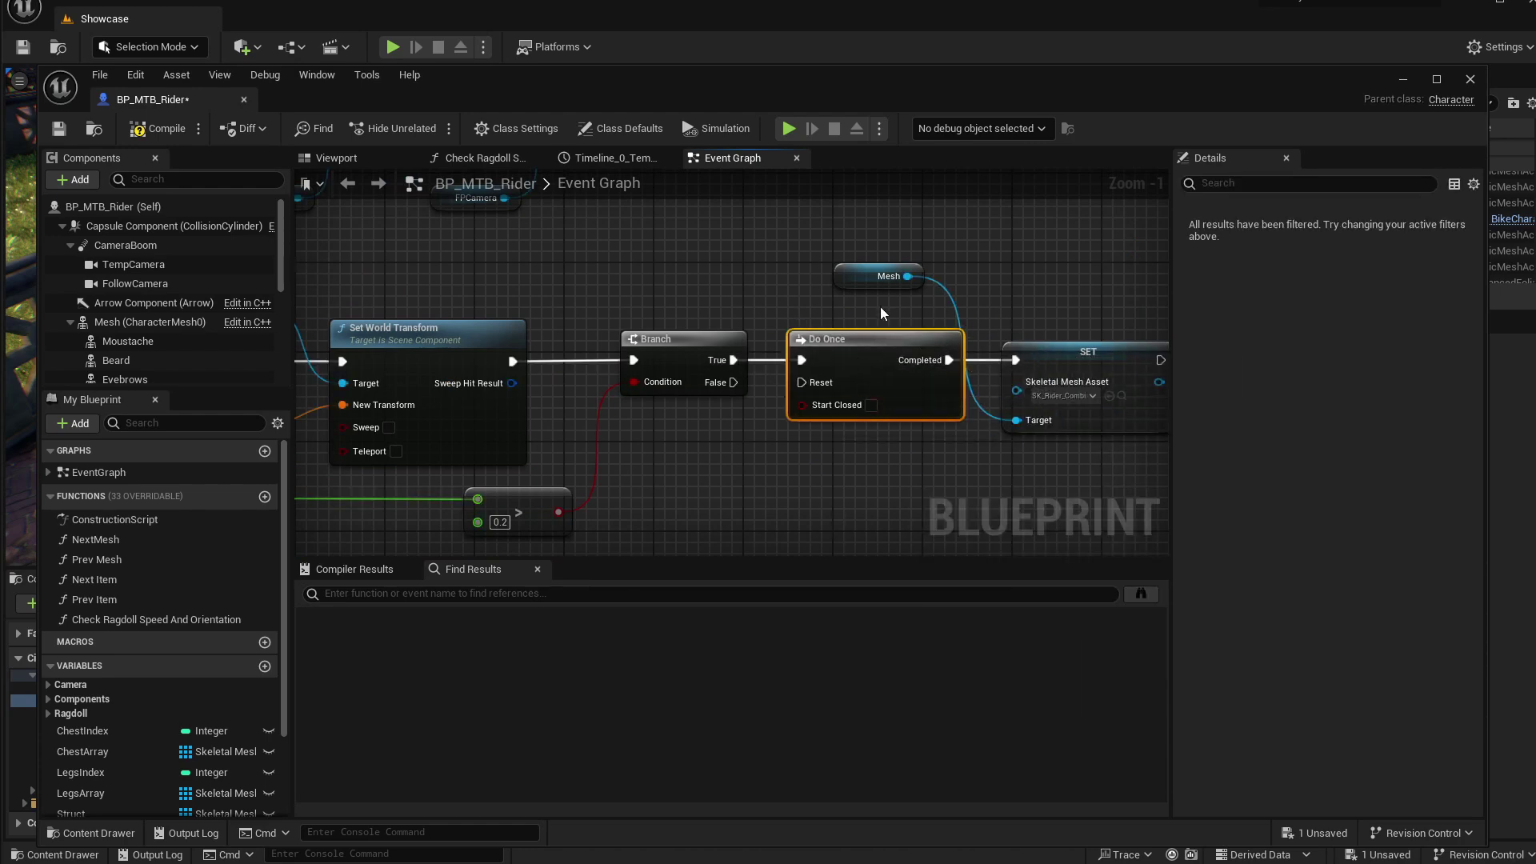
pyautogui.moveTo(866, 280); pyautogui.dragTo(906, 275)
pyautogui.moveTo(1044, 350); pyautogui.dragTo(1071, 353)
# Step: Trace the Reset Camera Transition call back to its custom event at the start of the camera logic
pyautogui.scroll(-2, 861, 349)
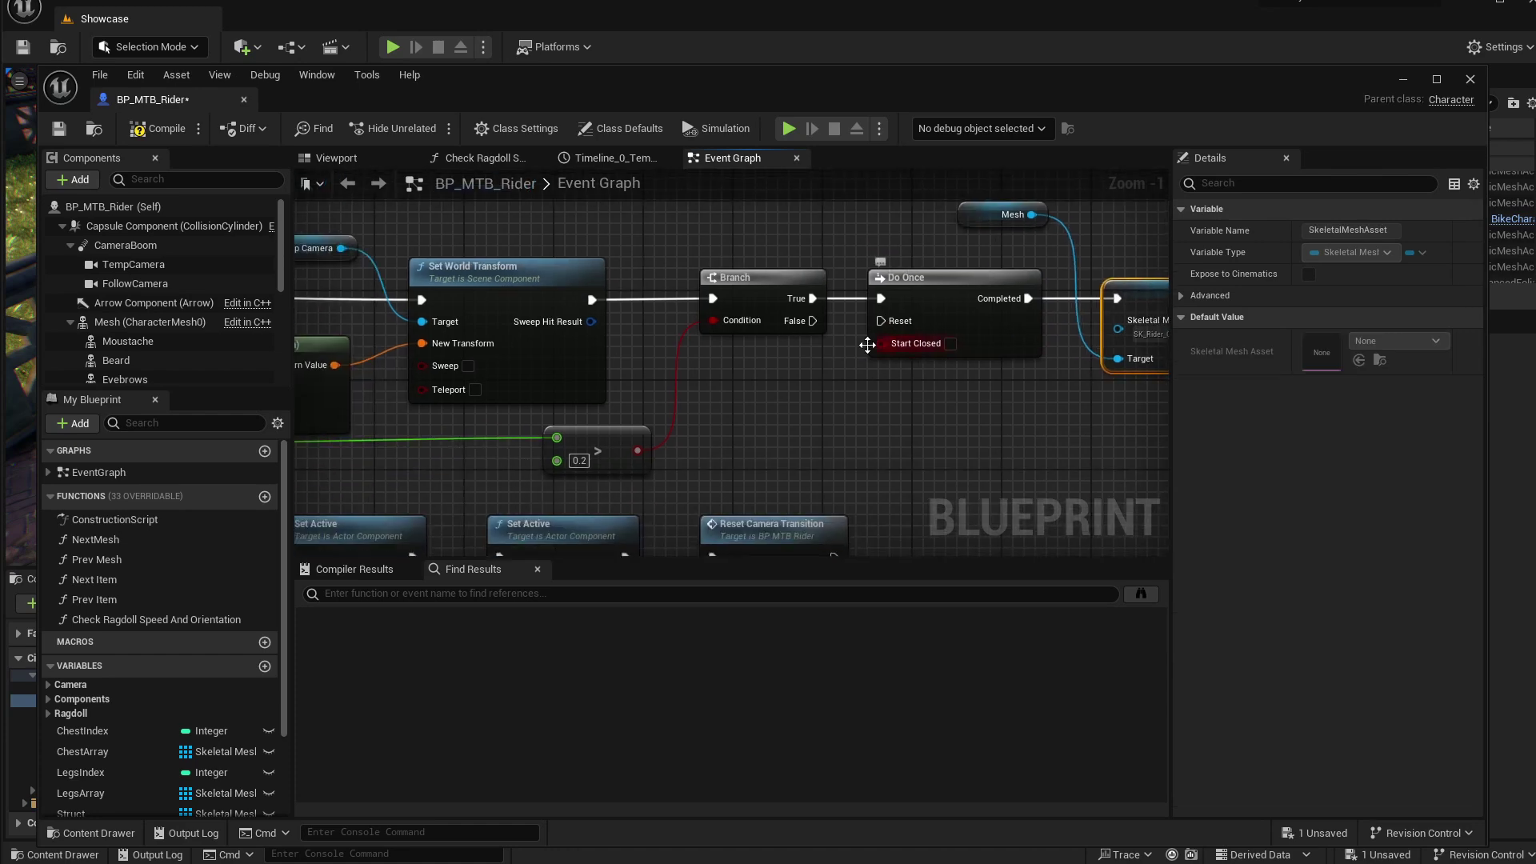
pyautogui.scroll(3, 901, 344)
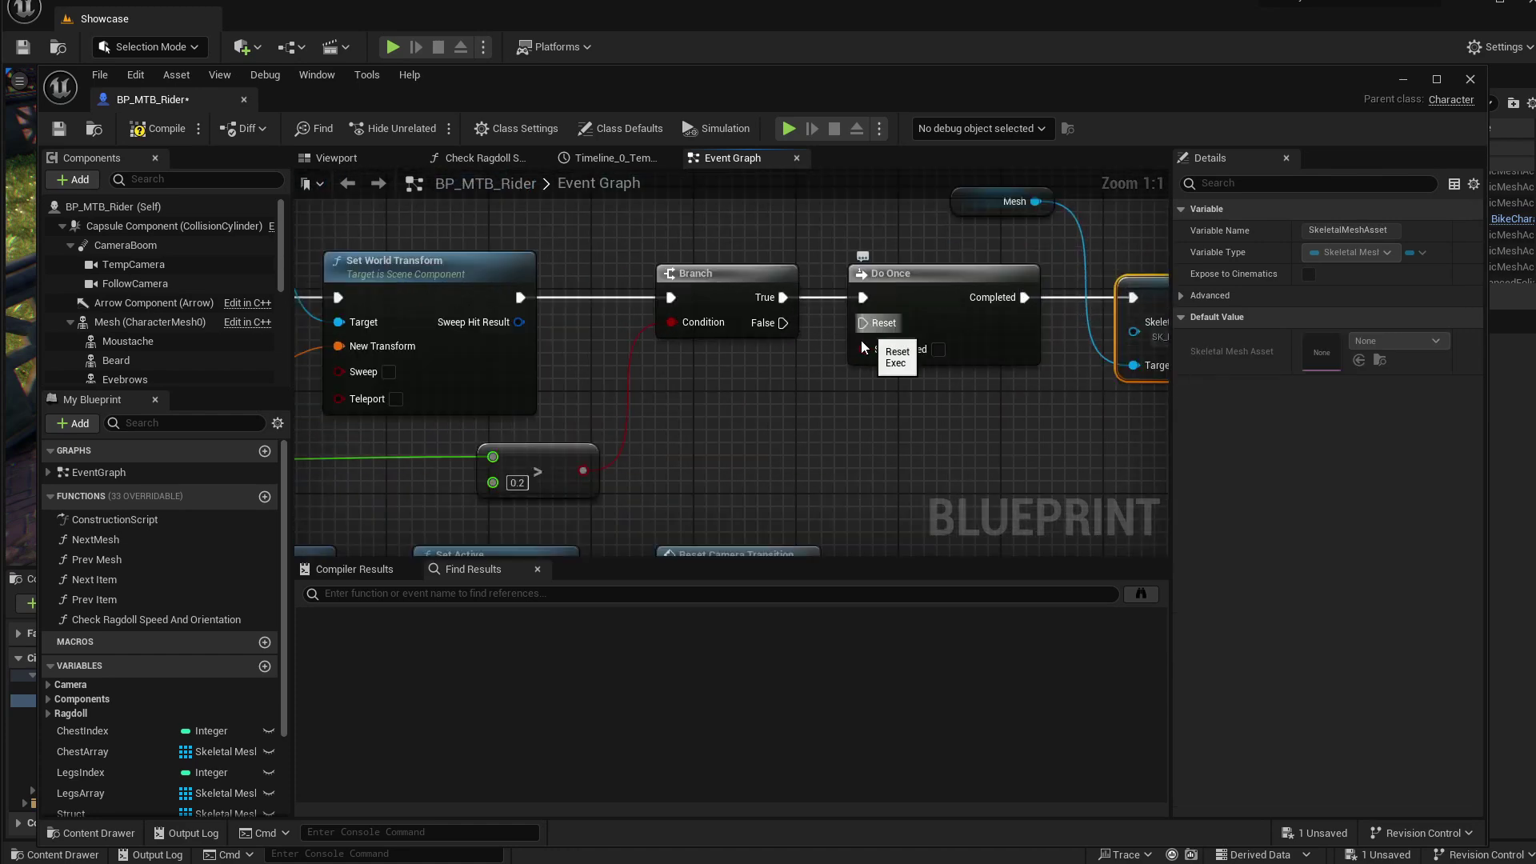
pyautogui.moveTo(731, 458); pyautogui.dragTo(850, 316, button='right')
pyautogui.scroll(-1, 912, 377)
pyautogui.scroll(1, 806, 376)
pyautogui.moveTo(452, 357); pyautogui.dragTo(352, 311, button='right')
pyautogui.click(725, 328)
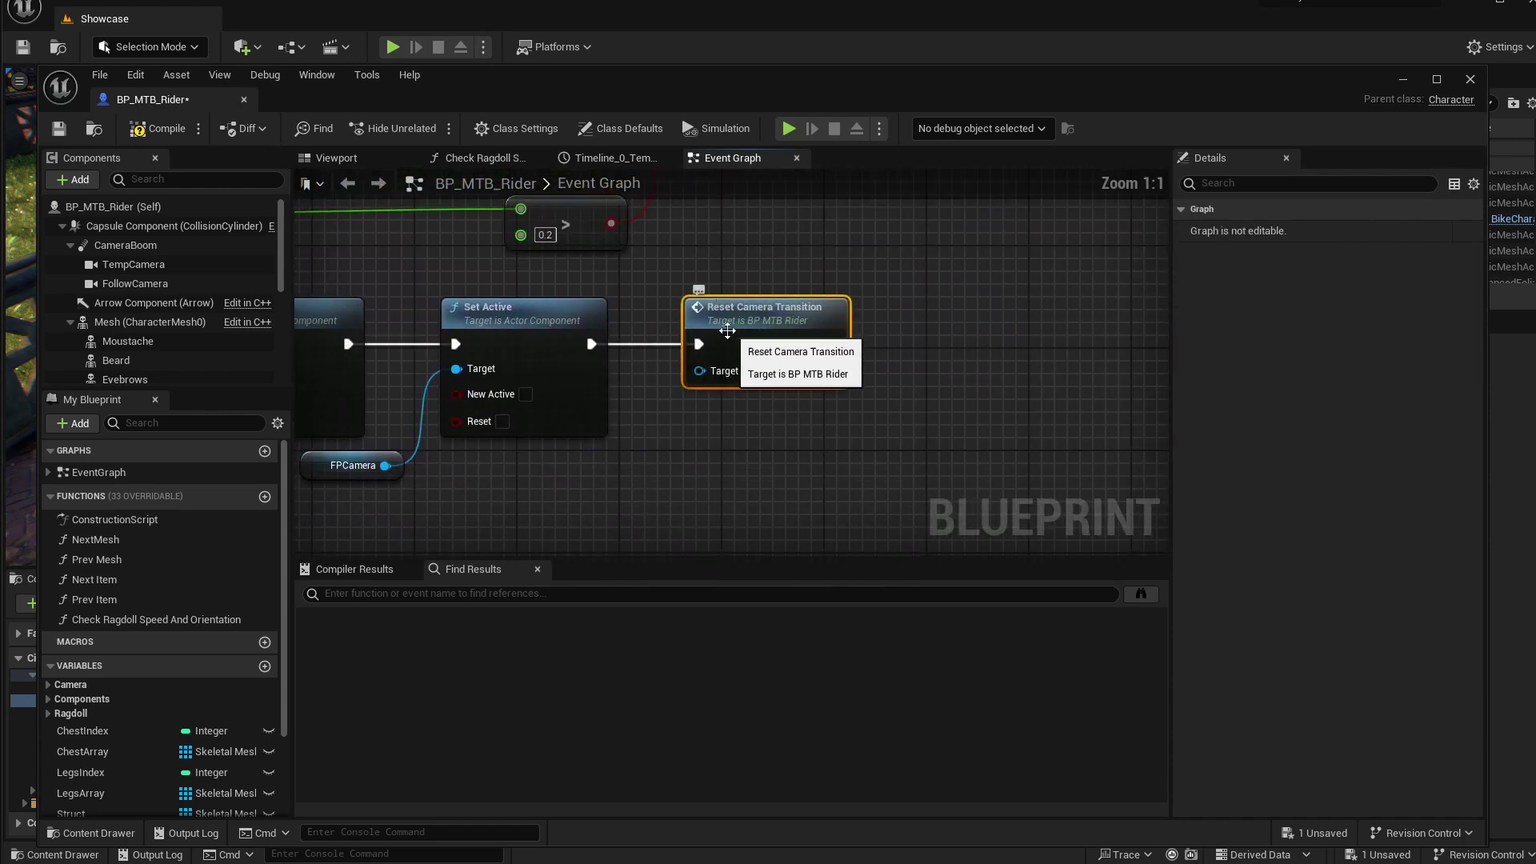
pyautogui.moveTo(725, 328); pyautogui.dragTo(738, 324)
pyautogui.scroll(-2, 657, 330)
pyautogui.moveTo(328, 227); pyautogui.dragTo(878, 425, button='right')
pyautogui.scroll(-2, 427, 336)
pyautogui.moveTo(427, 336); pyautogui.dragTo(702, 390, button='right')
pyautogui.moveTo(523, 275); pyautogui.dragTo(1112, 463, button='right')
pyautogui.moveTo(587, 283); pyautogui.dragTo(874, 401, button='right')
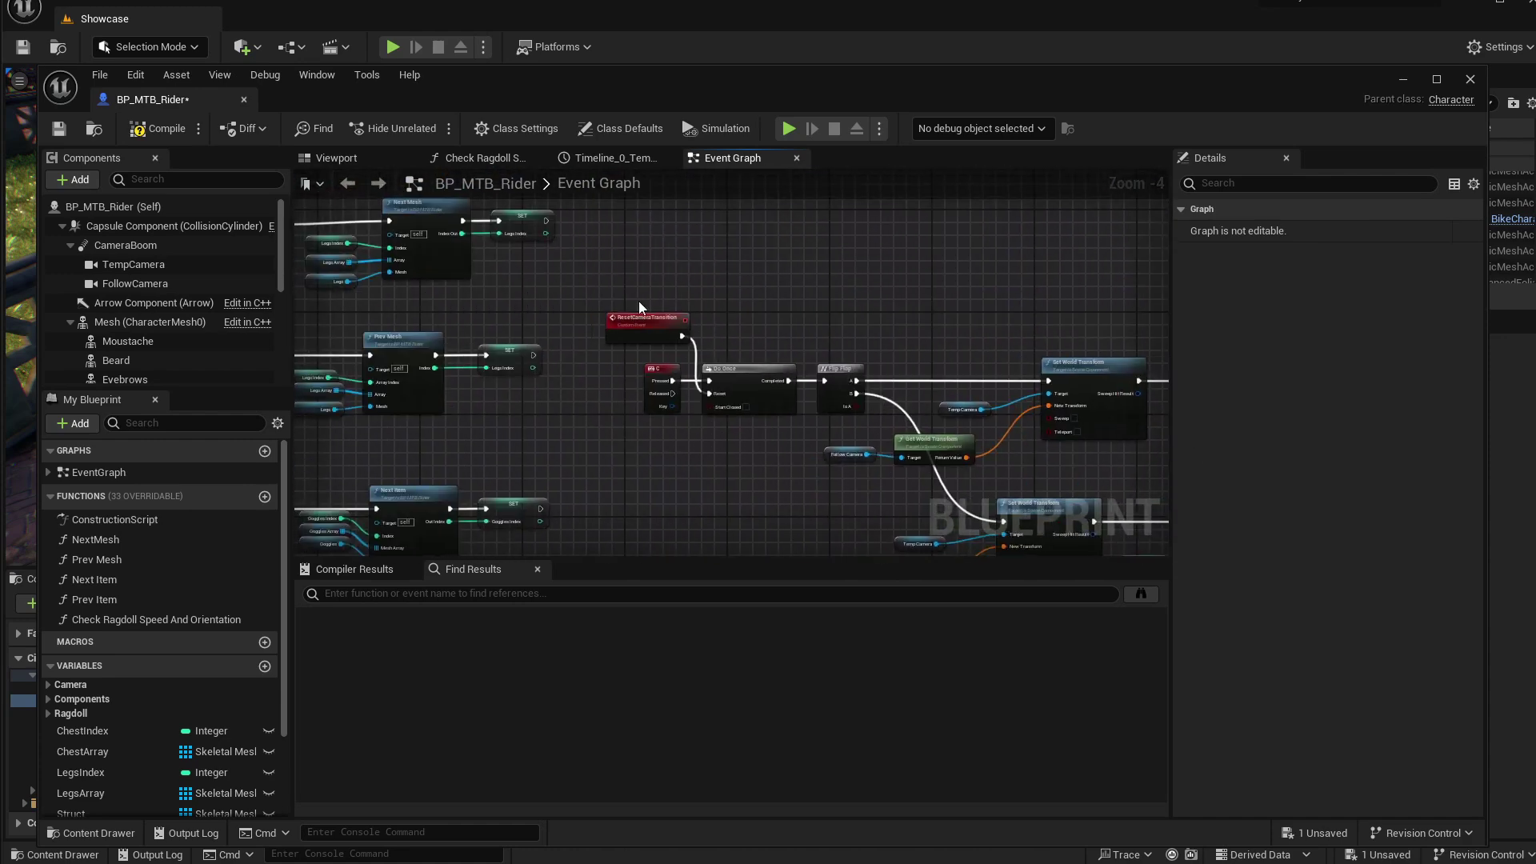
pyautogui.scroll(4, 639, 306)
# Step: Insert a Sequence node between the ResetCameraTransition event and the first Do Once's Reset, using its Then 0 output
pyautogui.moveTo(659, 331); pyautogui.dragTo(632, 320)
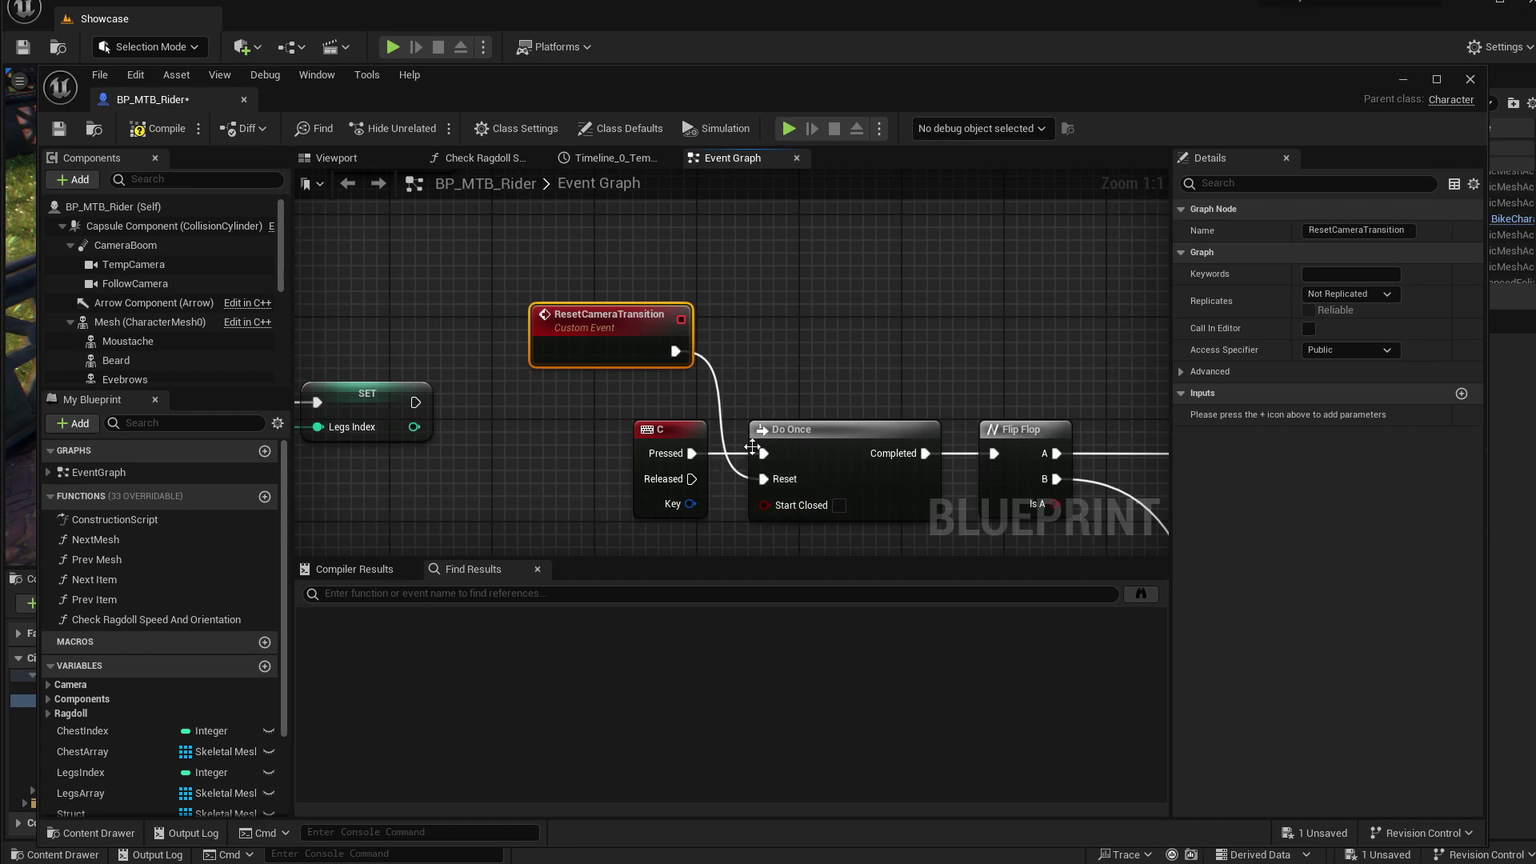
pyautogui.click(664, 430)
pyautogui.moveTo(664, 430); pyautogui.dragTo(649, 443)
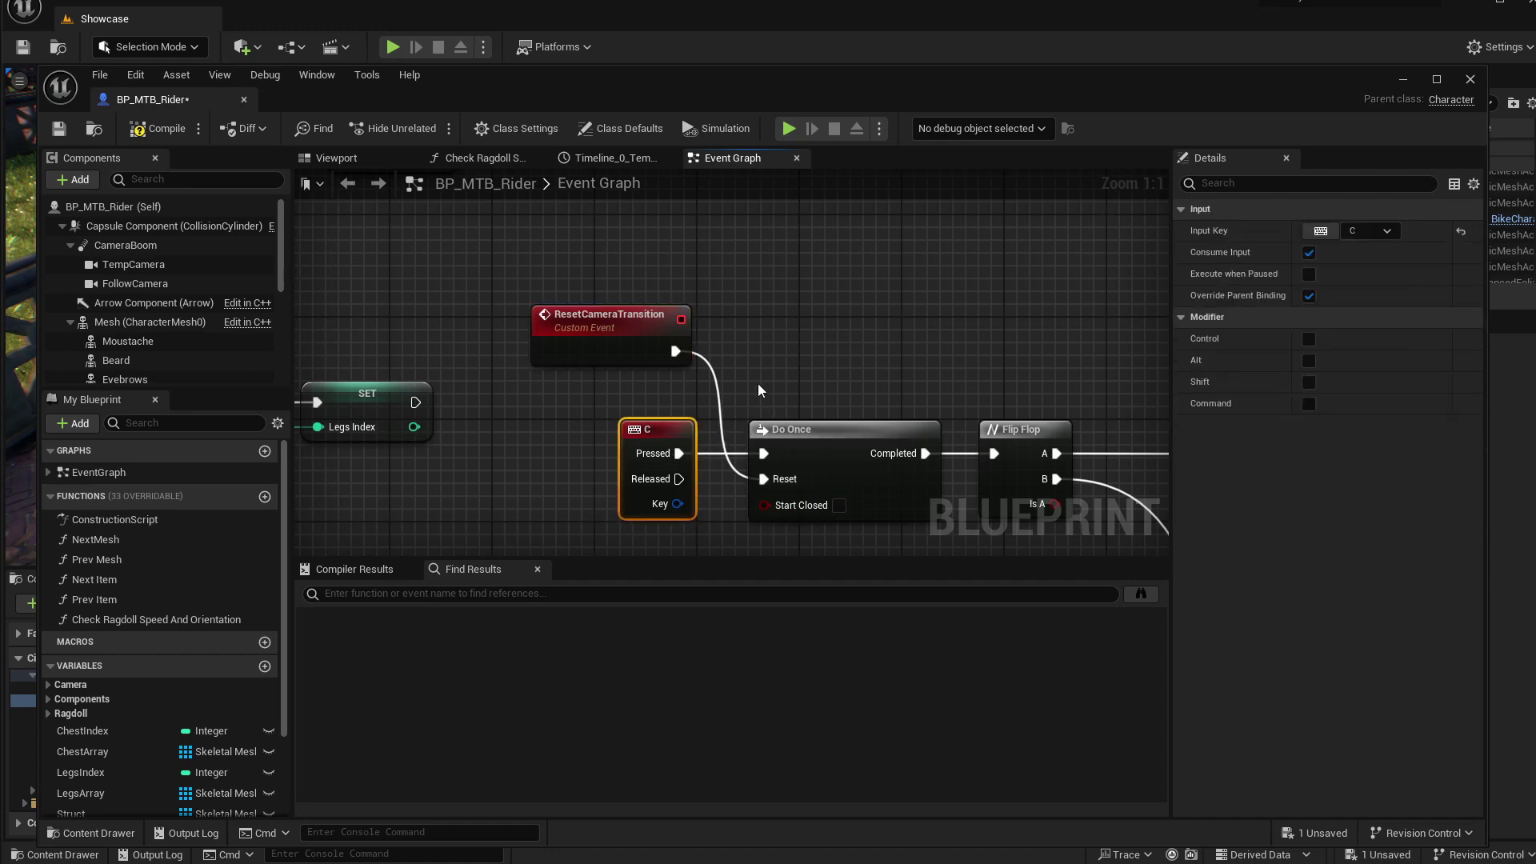
pyautogui.press('s')
pyautogui.click(751, 342)
pyautogui.moveTo(804, 336); pyautogui.dragTo(789, 296)
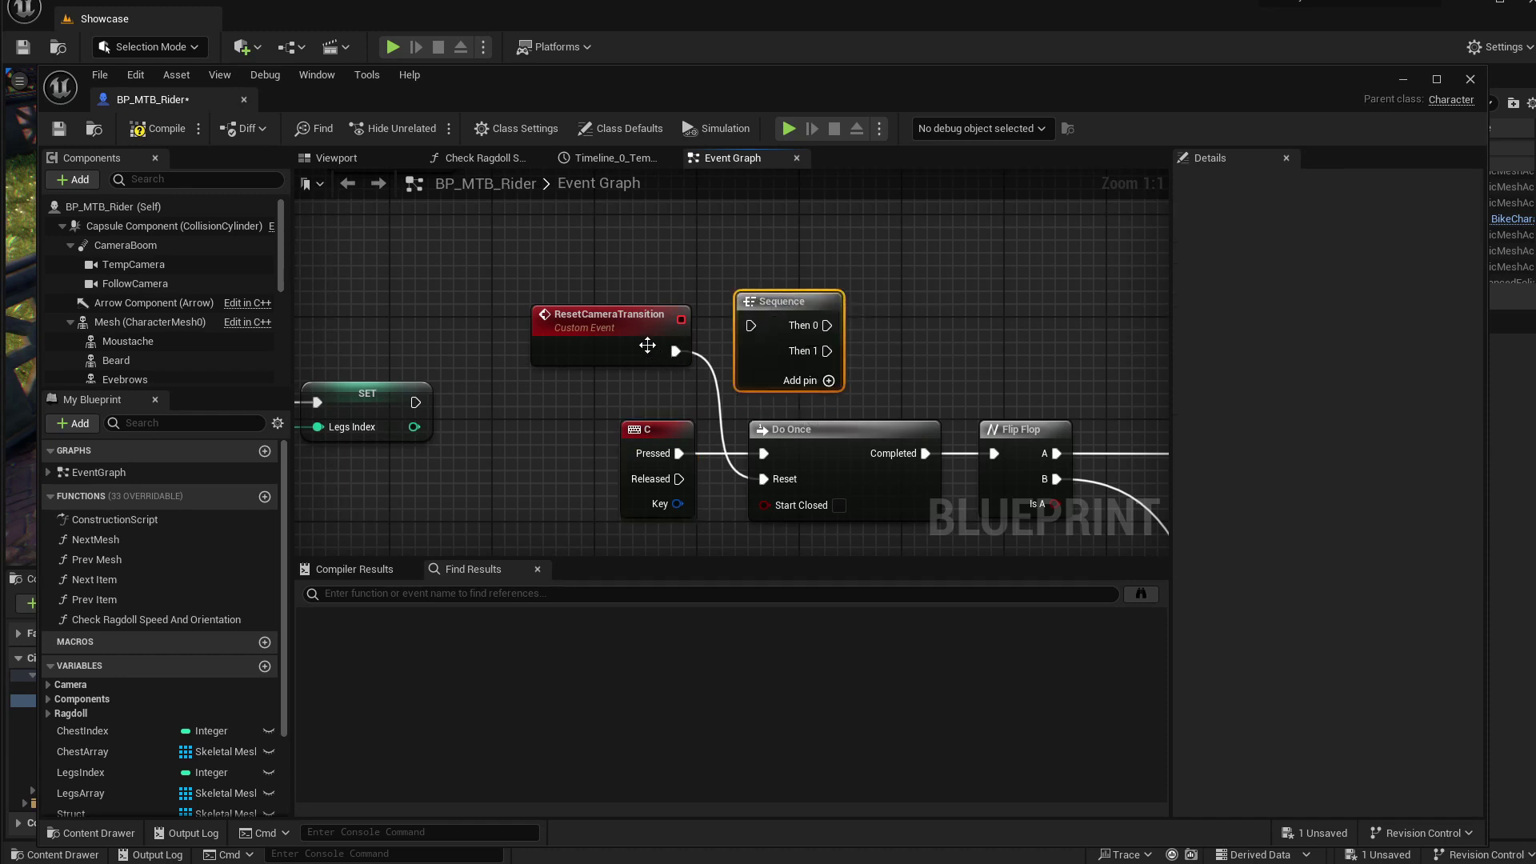
pyautogui.moveTo(664, 351)
pyautogui.mouseDown()
pyautogui.moveTo(651, 315)
pyautogui.moveTo(718, 316)
pyautogui.moveTo(641, 329)
pyautogui.moveTo(751, 325)
pyautogui.moveTo(794, 470)
pyautogui.moveTo(765, 479)
pyautogui.mouseUp()
pyautogui.moveTo(738, 303); pyautogui.dragTo(586, 293)
pyautogui.moveTo(694, 311); pyautogui.dragTo(654, 311)
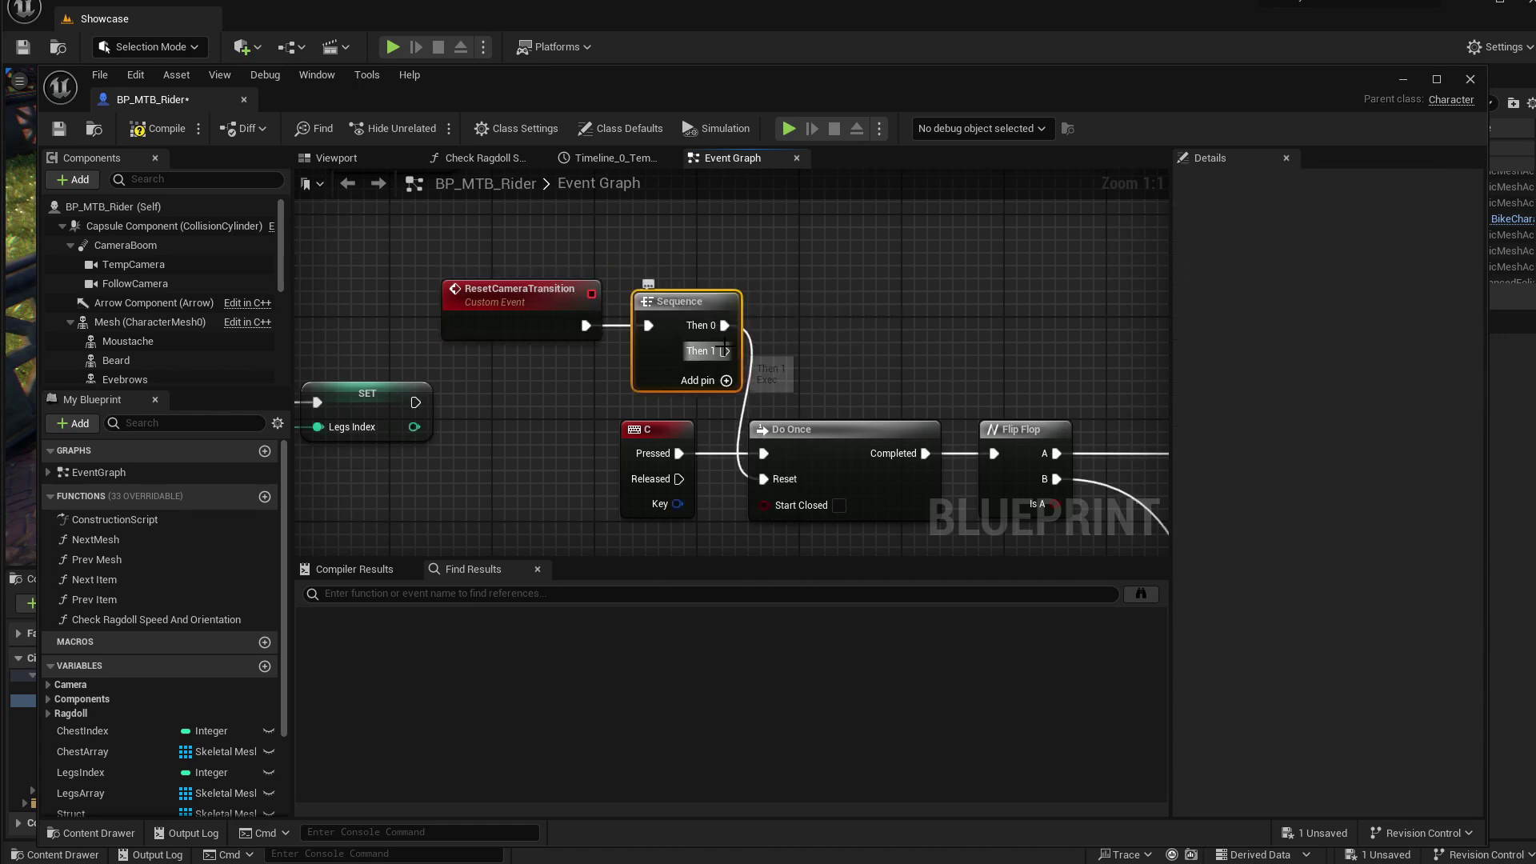
# Step: Connect the Sequence's Then 1 output to the new Do Once's Reset, routing the wire above the chains with a reroute node
pyautogui.moveTo(723, 351); pyautogui.dragTo(747, 386)
pyautogui.moveTo(555, 471); pyautogui.dragTo(755, 449)
pyautogui.moveTo(644, 290); pyautogui.dragTo(826, 301, button='right')
pyautogui.doubleClick(689, 432)
pyautogui.moveTo(690, 432); pyautogui.dragTo(877, 341)
pyautogui.scroll(-6, 877, 339)
pyautogui.scroll(4, 989, 401)
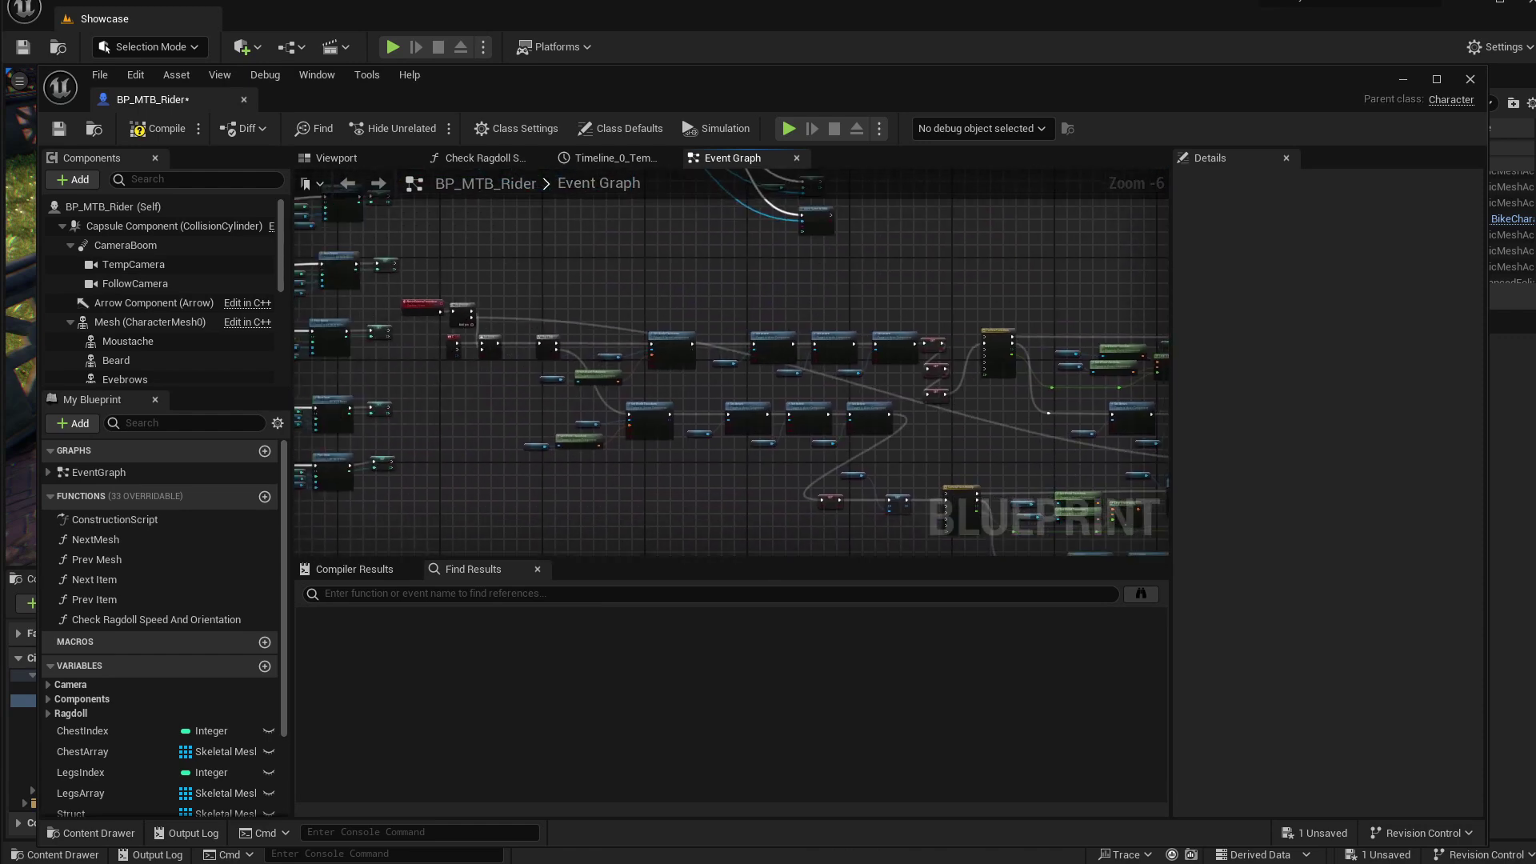
pyautogui.scroll(-3, 987, 395)
pyautogui.moveTo(977, 402); pyautogui.dragTo(939, 453, button='right')
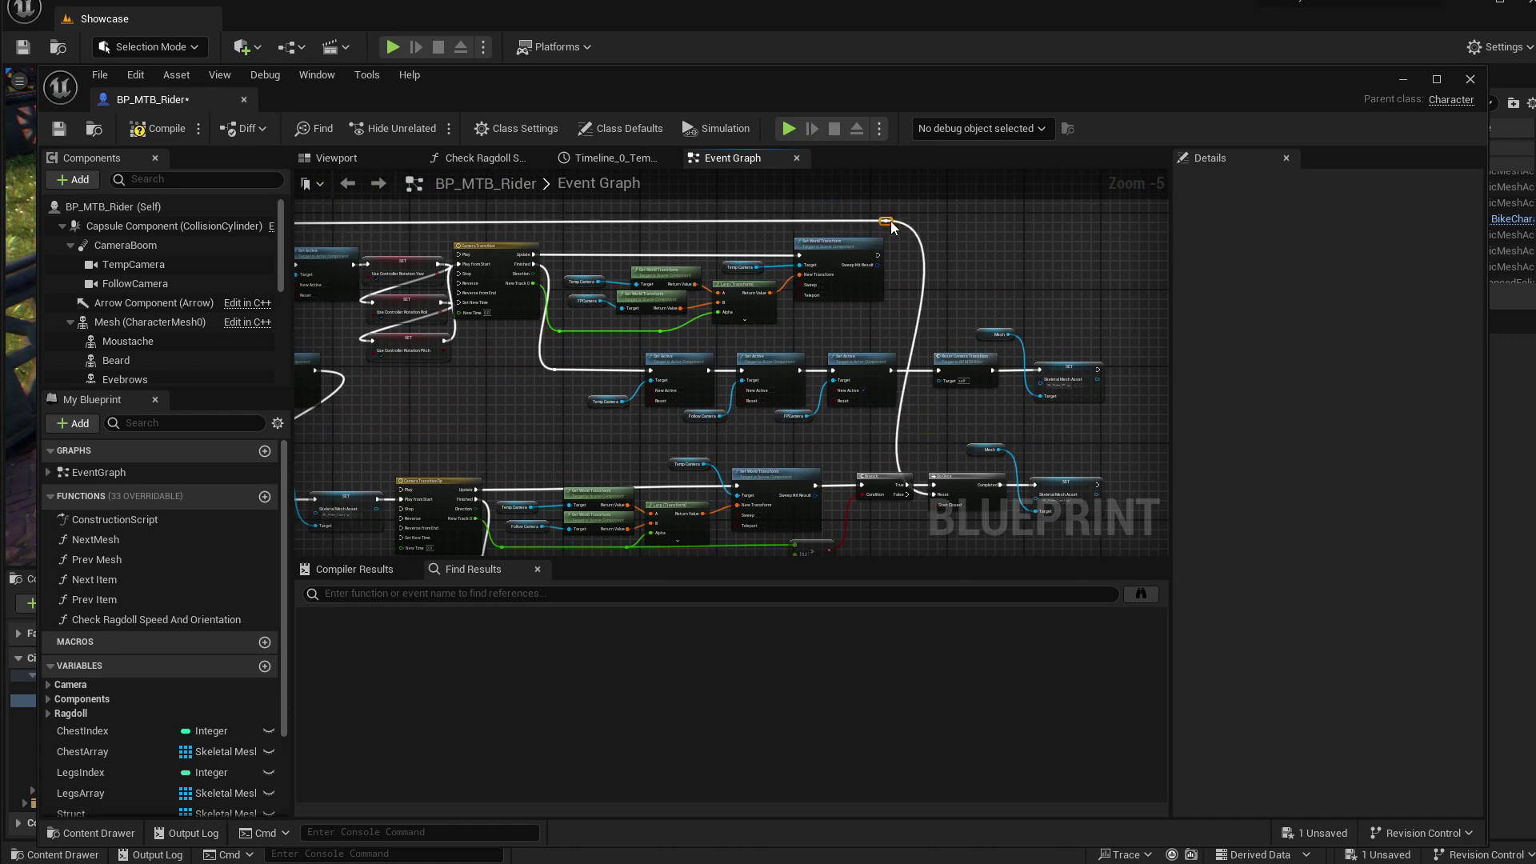
# Step: Check the reset wire's route into the Do Once after the third-person chain's Branch
pyautogui.scroll(3, 946, 330)
pyautogui.moveTo(994, 387); pyautogui.dragTo(856, 296, button='right')
pyautogui.moveTo(813, 433); pyautogui.dragTo(811, 377, button='right')
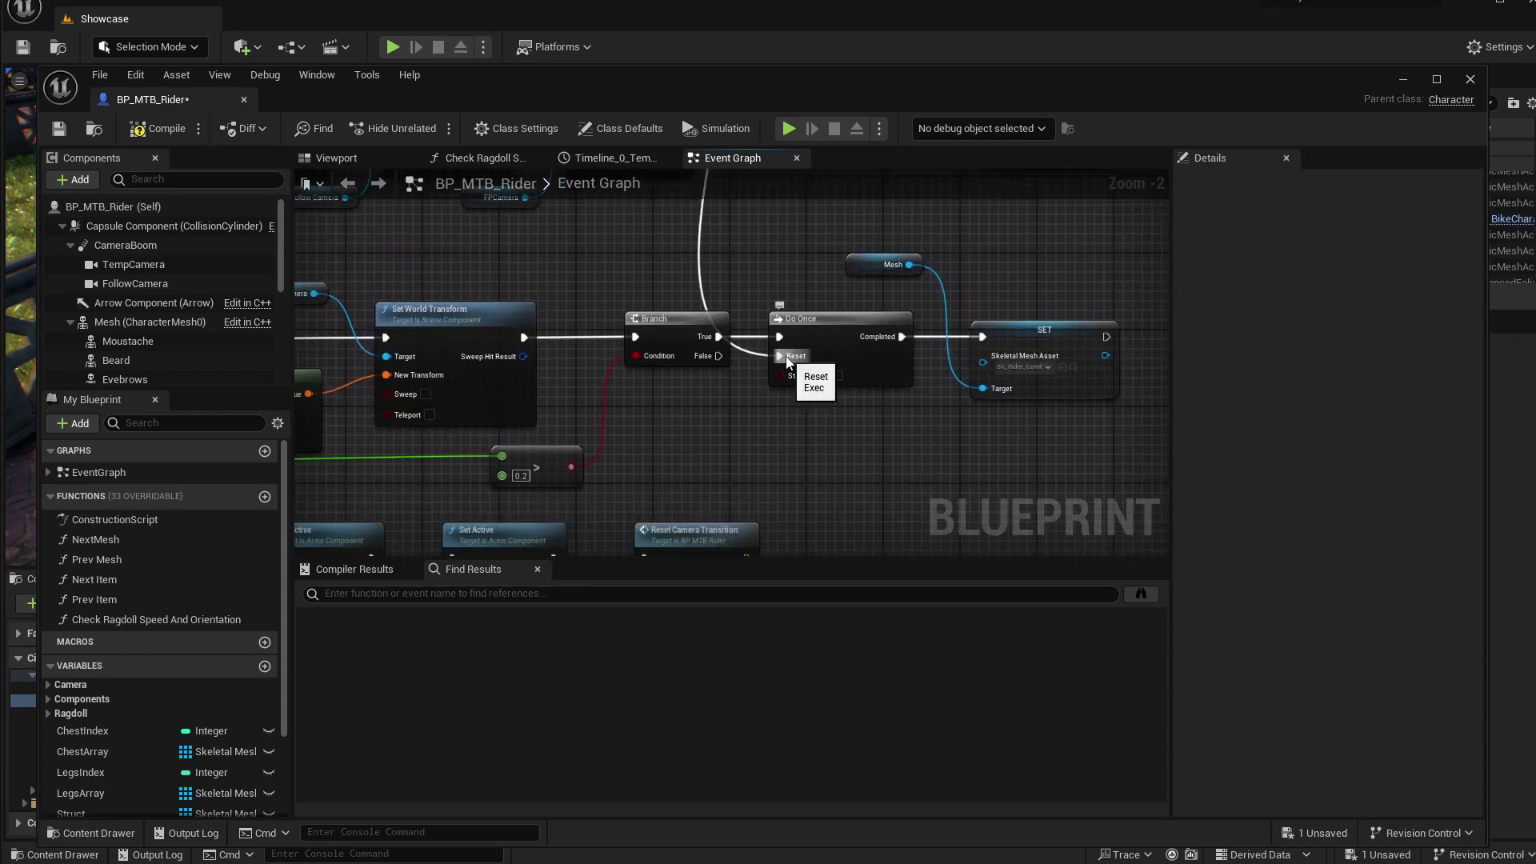
pyautogui.moveTo(758, 309); pyautogui.dragTo(767, 521, button='right')
pyautogui.moveTo(787, 273); pyautogui.dragTo(702, 439, button='right')
pyautogui.moveTo(692, 384); pyautogui.dragTo(729, 364, button='right')
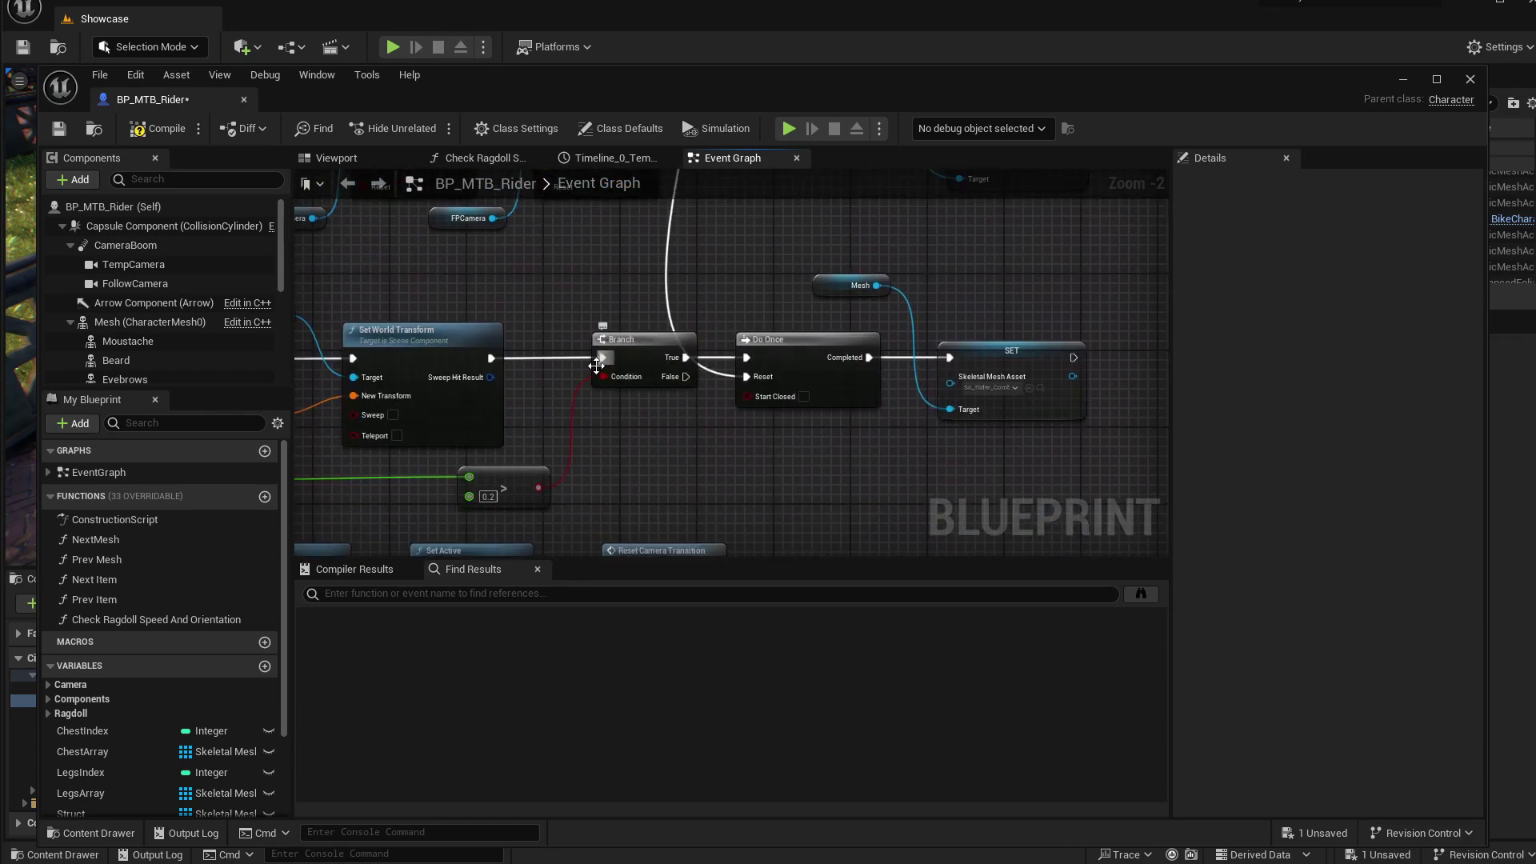
# Step: Cut the greater-than, Branch and Do Once nodes from the third-person chain and paste them beside the first-person chain's Set World Transform
pyautogui.scroll(-2, 563, 436)
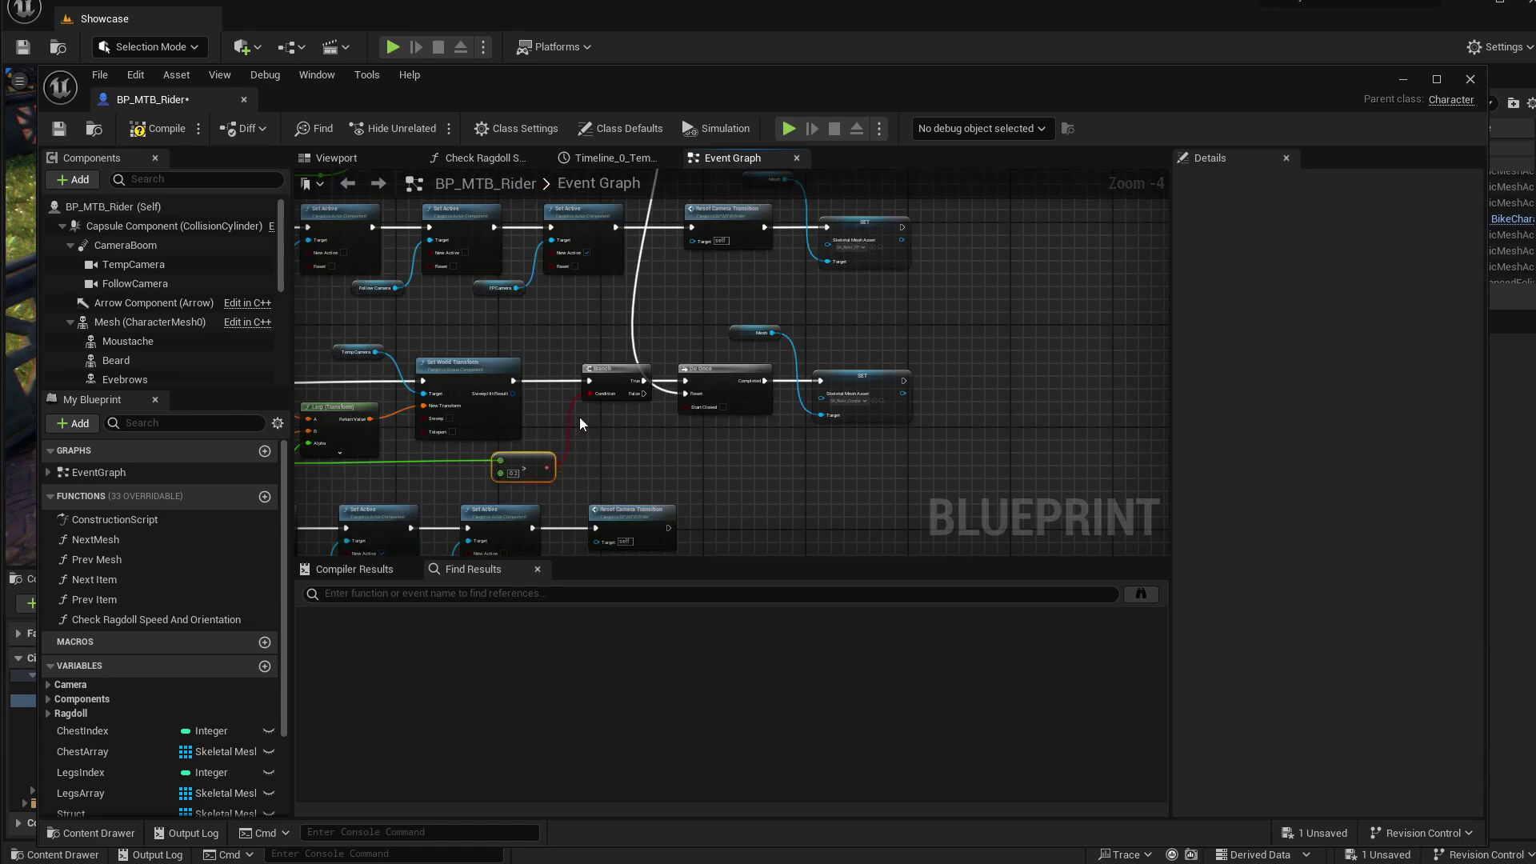
pyautogui.moveTo(574, 391); pyautogui.dragTo(752, 406, button='right')
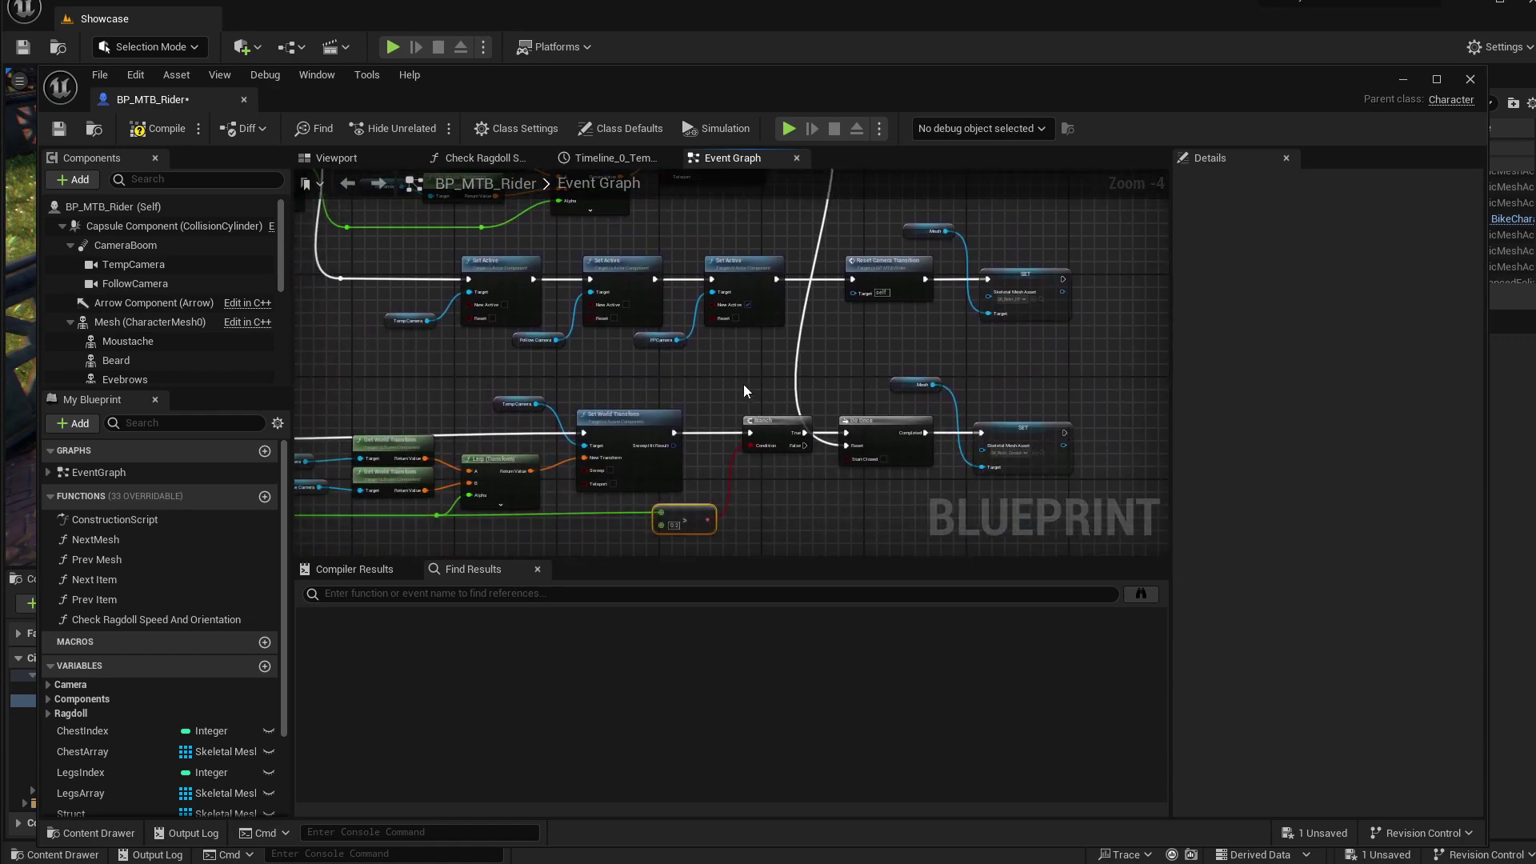
pyautogui.moveTo(878, 478); pyautogui.dragTo(814, 454, button='right')
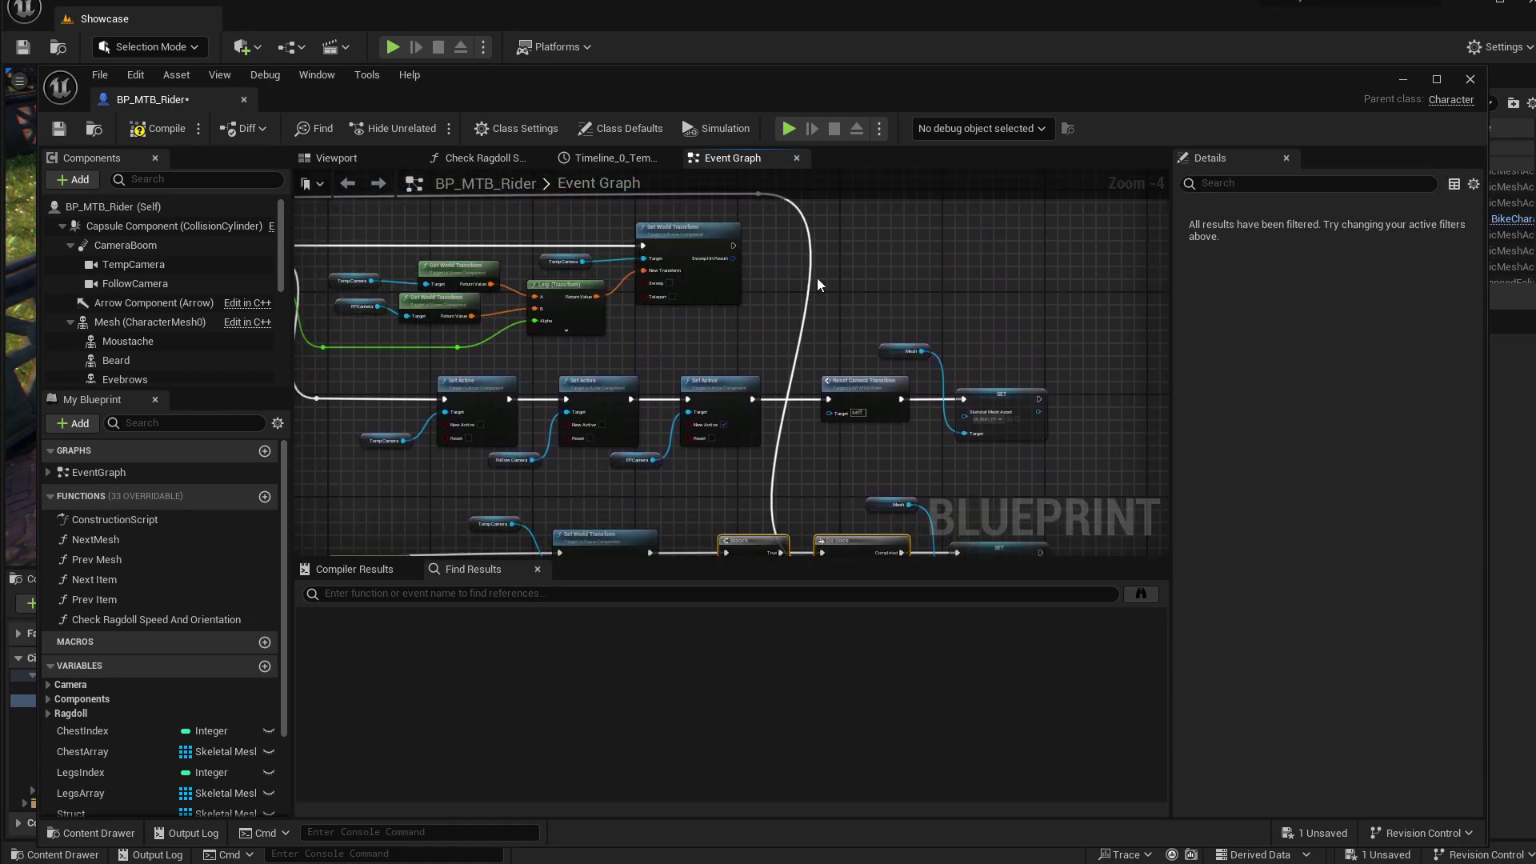
pyautogui.press('Delete')
pyautogui.rightClick(802, 346)
pyautogui.click(886, 270)
pyautogui.moveTo(824, 261); pyautogui.dragTo(822, 414, button='right')
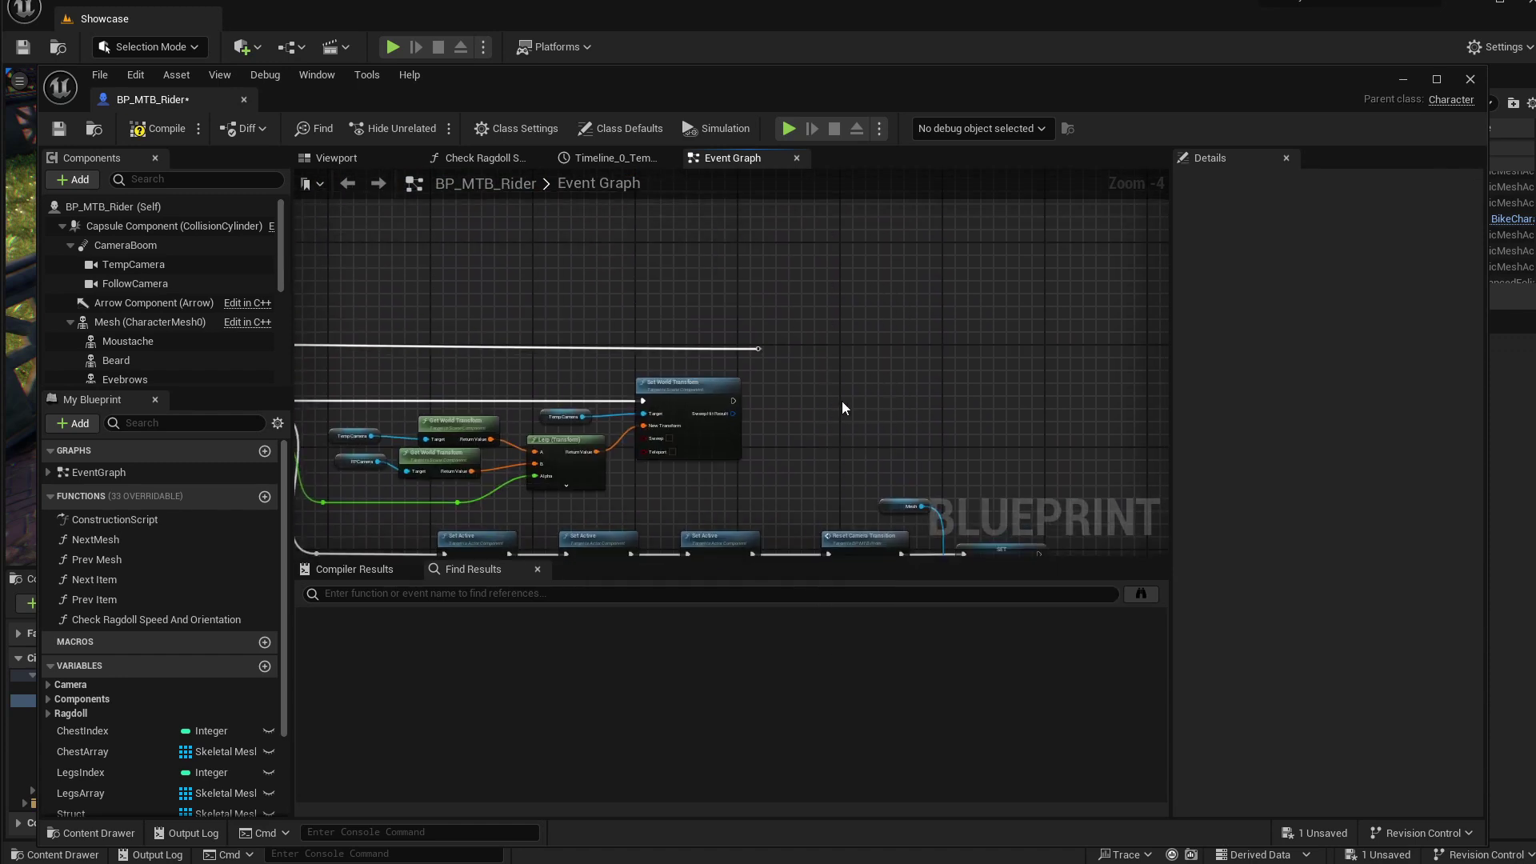
pyautogui.hotkey('ctrl', 'v')
pyautogui.moveTo(854, 399); pyautogui.dragTo(777, 414)
pyautogui.moveTo(768, 454); pyautogui.dragTo(805, 398, button='right')
# Step: Connect the first-person Alpha value to the pasted greater-than node and Set World Transform to the pasted Branch
pyautogui.moveTo(496, 446); pyautogui.dragTo(730, 431)
pyautogui.scroll(3, 761, 433)
pyautogui.moveTo(991, 386); pyautogui.dragTo(750, 407, button='right')
pyautogui.moveTo(872, 422); pyautogui.dragTo(762, 309, button='right')
pyautogui.moveTo(473, 457); pyautogui.dragTo(514, 432, button='right')
pyautogui.moveTo(443, 445); pyautogui.dragTo(571, 447)
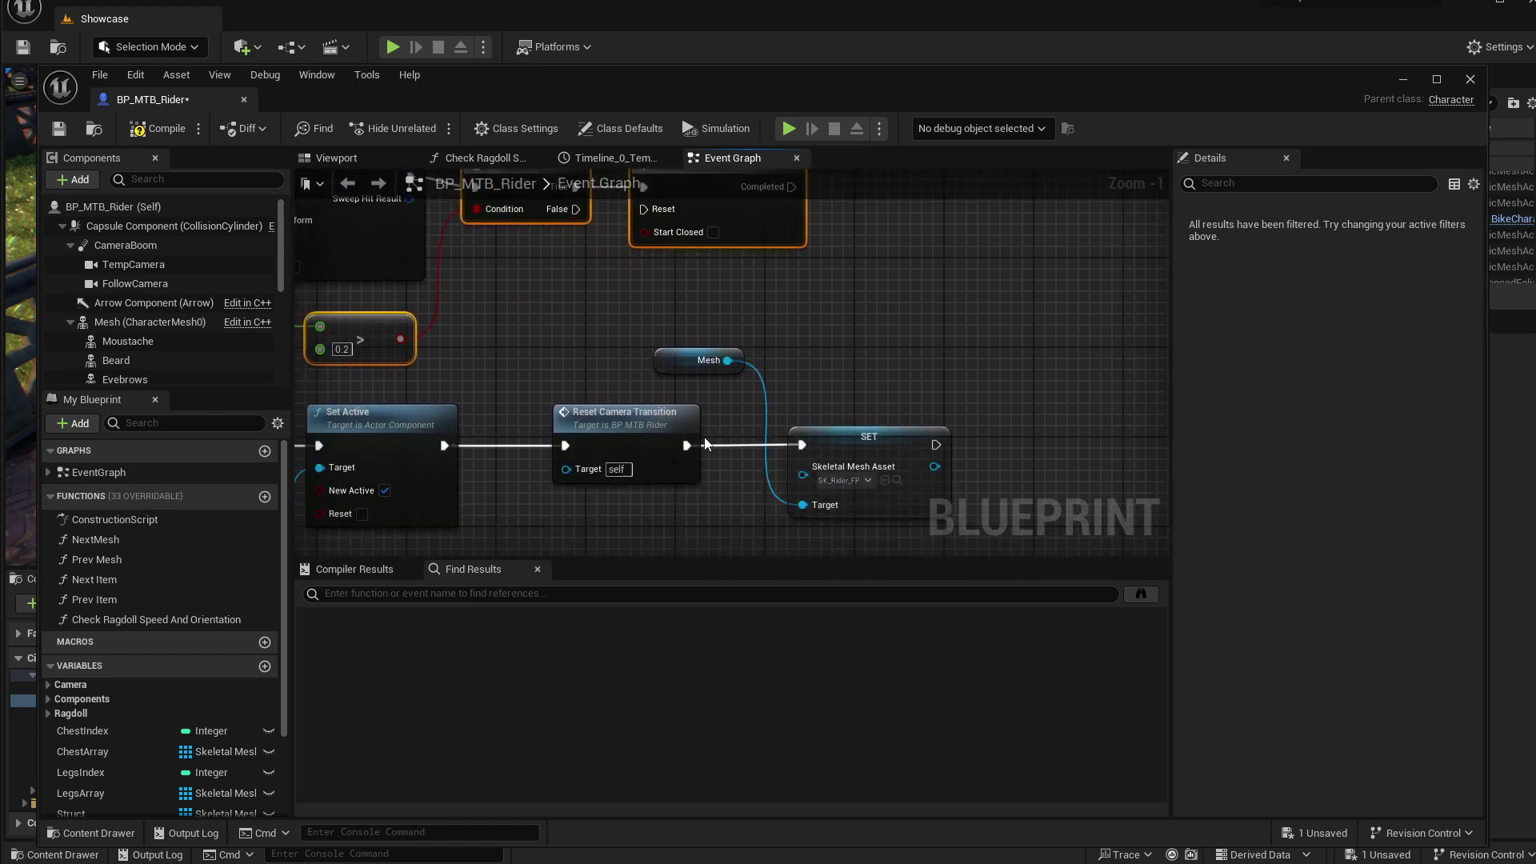
# Step: Detach the SK_Rider_FP SET node from Reset Camera Transition, move it with Mesh beside the Do Once, and connect it to Completed
pyautogui.keyDown('alt'); pyautogui.click(686, 446); pyautogui.keyUp('alt')
pyautogui.moveTo(724, 336); pyautogui.dragTo(930, 310)
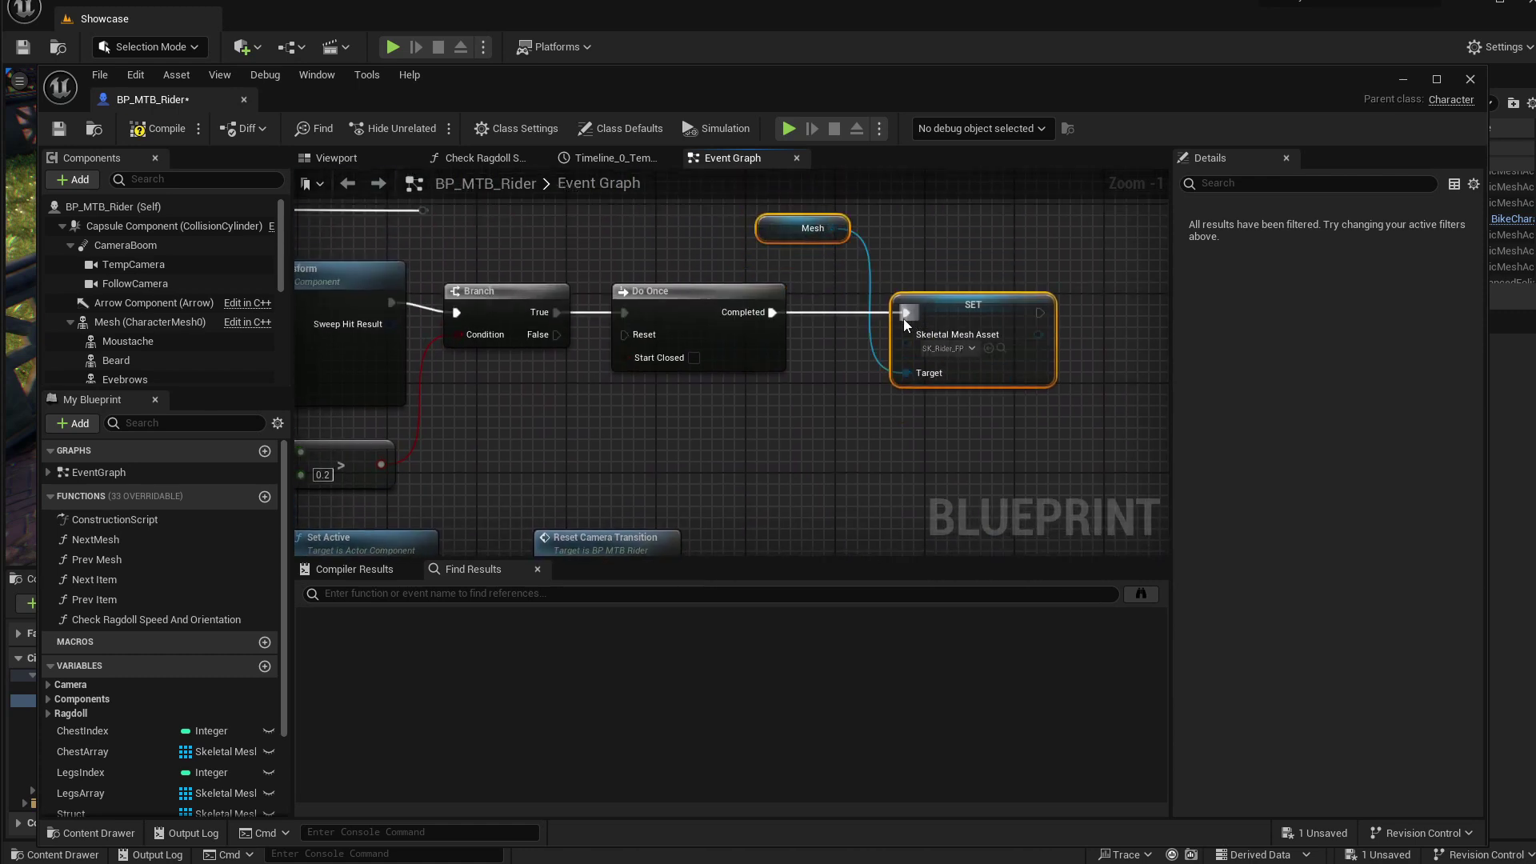
pyautogui.moveTo(431, 410); pyautogui.dragTo(632, 445, button='right')
# Step: Adjust the greater-than node's placement and connect the rerouted Sequence wire to the first-person Do Once's Reset
pyautogui.moveTo(547, 478); pyautogui.dragTo(546, 494)
pyautogui.moveTo(694, 459); pyautogui.dragTo(637, 459, button='right')
pyautogui.click(819, 392)
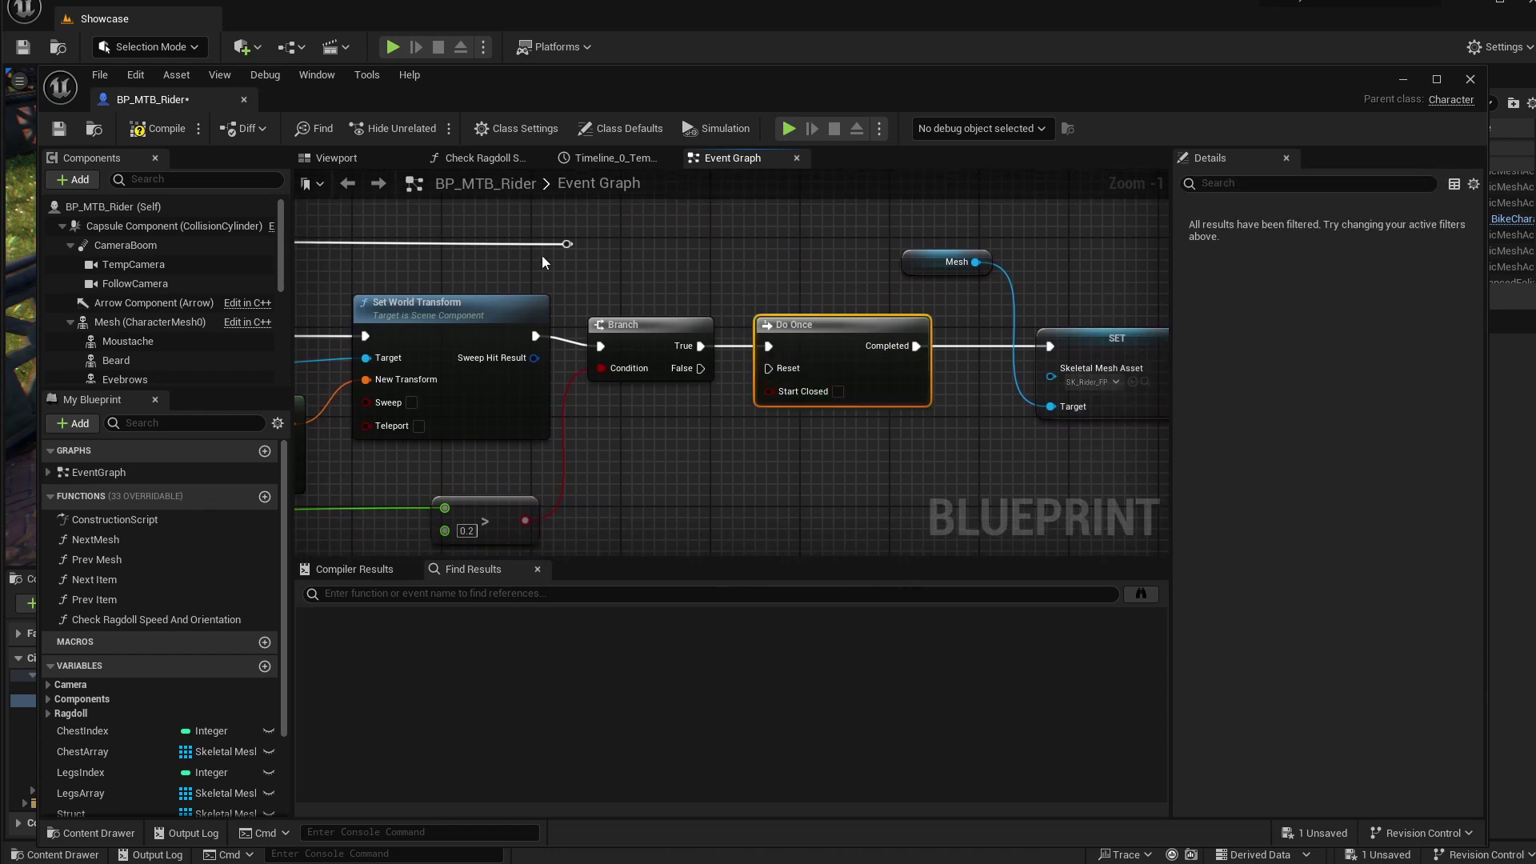
pyautogui.moveTo(567, 240); pyautogui.dragTo(773, 357)
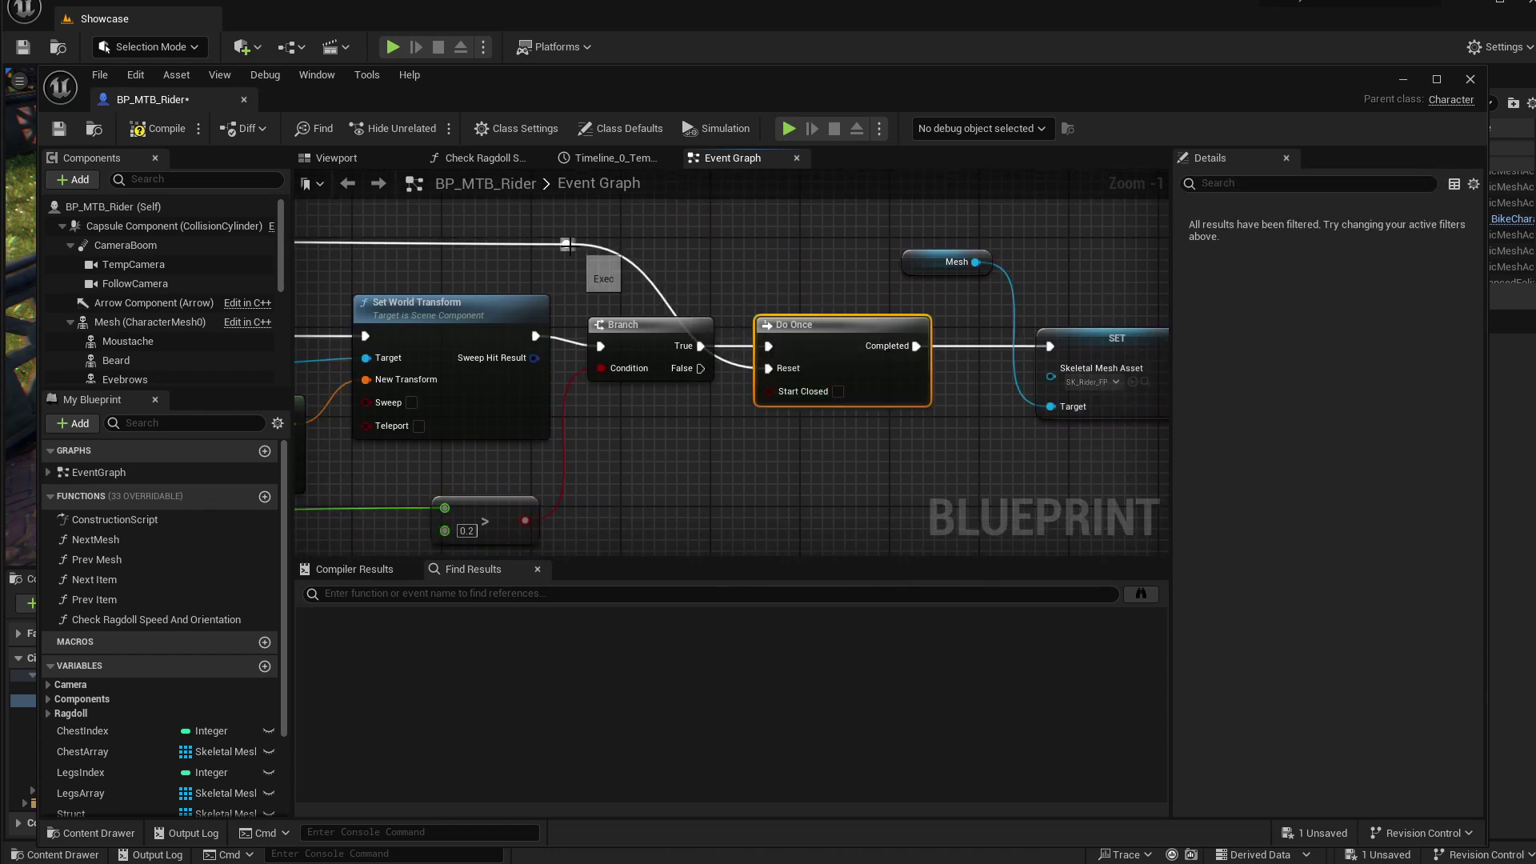
# Step: Move the reroute node on the Do Once Reset wire to just above the gap between Branch and Do Once
pyautogui.moveTo(571, 253); pyautogui.dragTo(684, 241)
pyautogui.scroll(-1, 859, 325)
pyautogui.moveTo(925, 382); pyautogui.dragTo(822, 368, button='right')
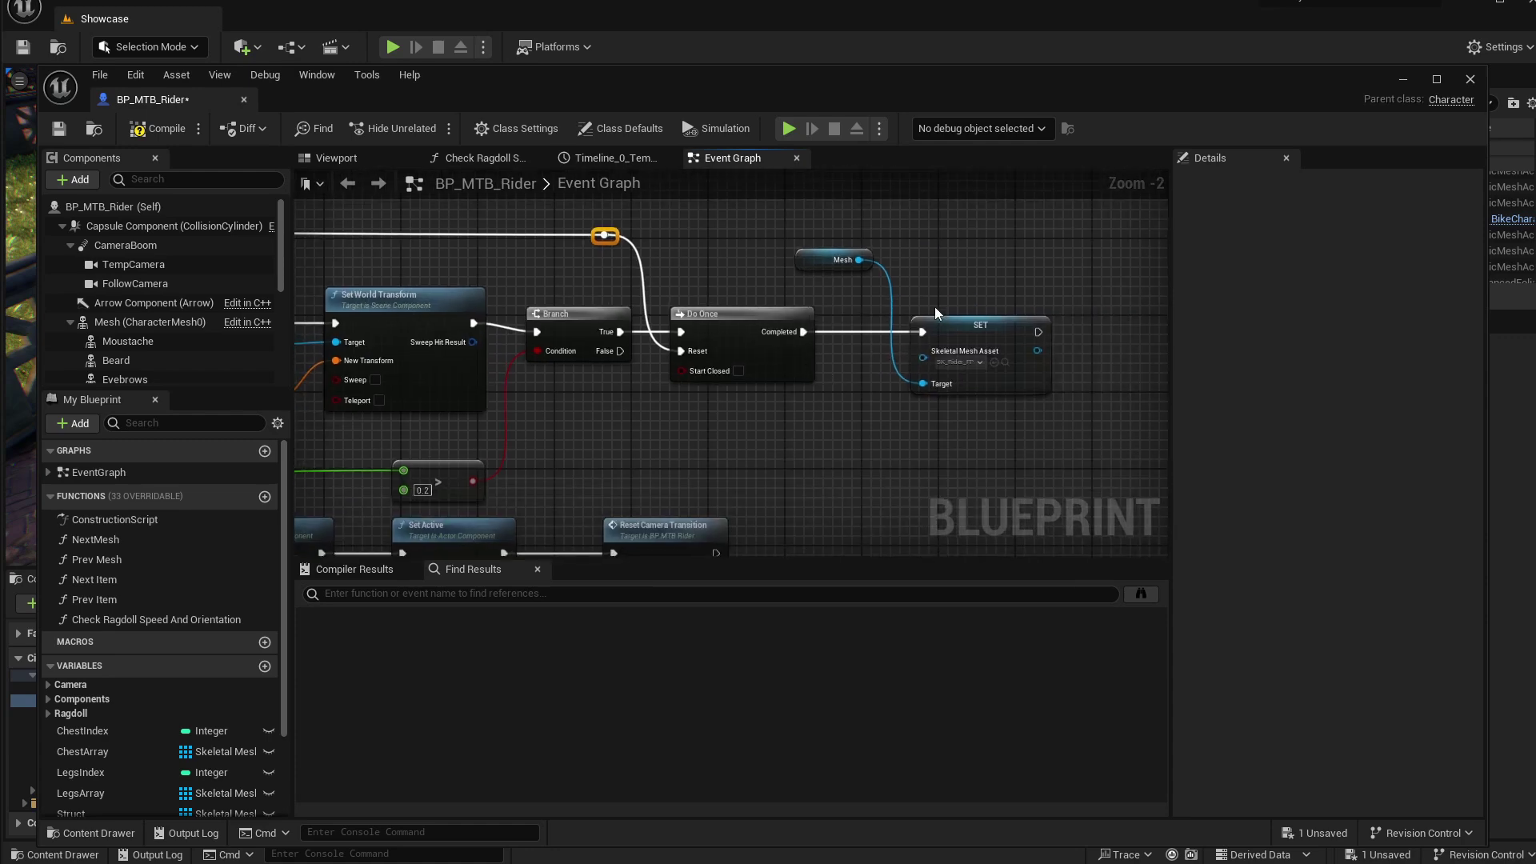
# Step: Move the SK_Rider_Combined SET node with its Mesh reference beside the Reset Camera Transition node in the third-person chain
pyautogui.scroll(2, 988, 312)
pyautogui.moveTo(863, 458); pyautogui.dragTo(1013, 270, button='right')
pyautogui.scroll(-2, 1013, 269)
pyautogui.moveTo(1015, 172); pyautogui.dragTo(873, 255, button='right')
pyautogui.moveTo(730, 351); pyautogui.dragTo(824, 387, button='right')
pyautogui.moveTo(1039, 329); pyautogui.dragTo(884, 503)
pyautogui.moveTo(939, 411); pyautogui.dragTo(927, 224, button='right')
pyautogui.moveTo(864, 335); pyautogui.dragTo(905, 318)
pyautogui.click(905, 319)
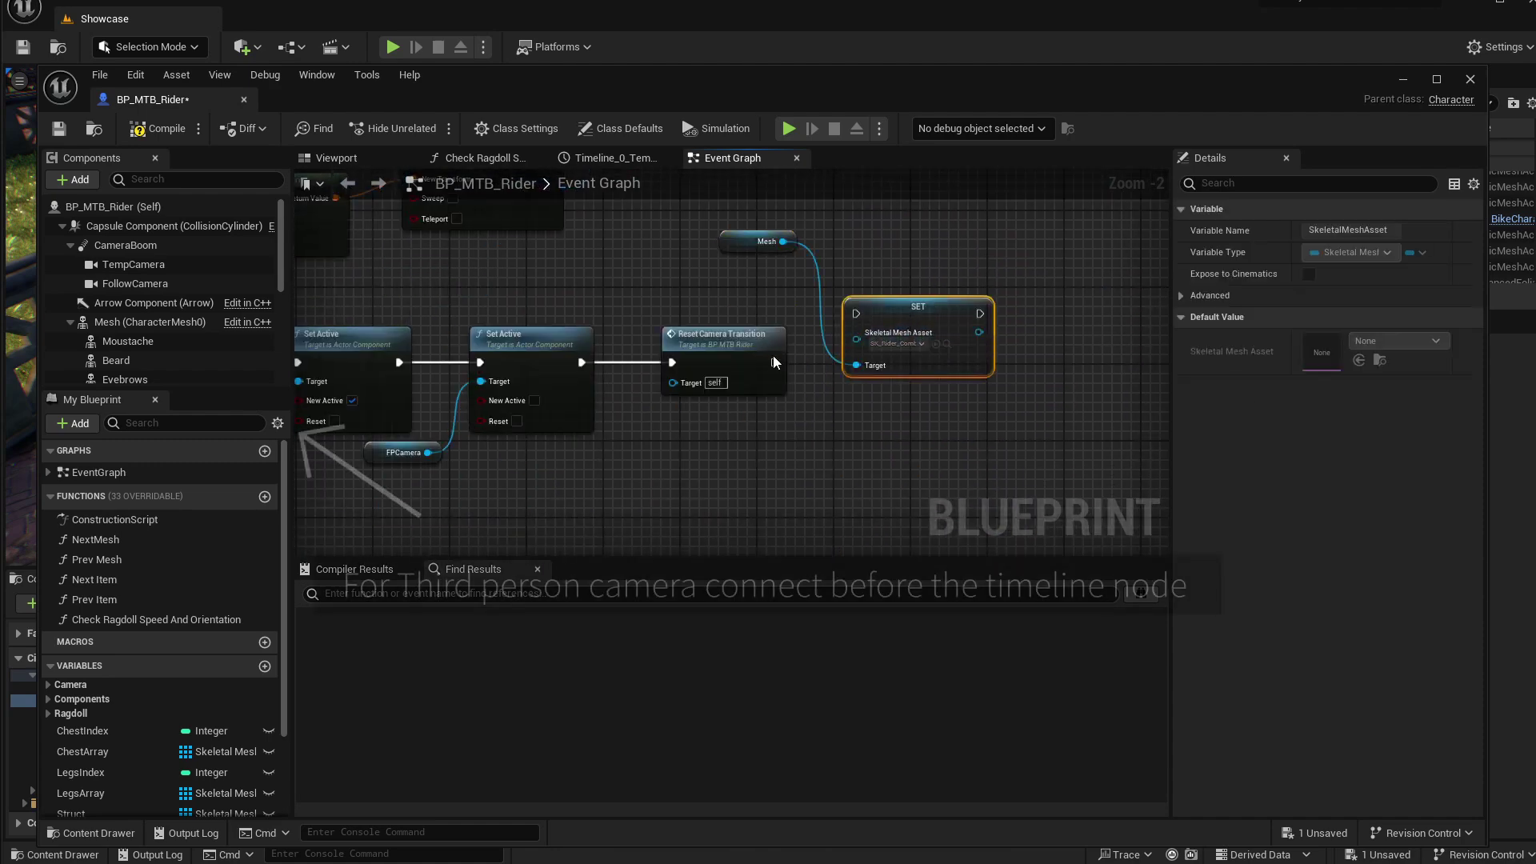
# Step: Connect Reset Camera Transition to the SK_Rider_Combined SET node, line up SET and Mesh beside it, and save the blueprint
pyautogui.moveTo(774, 362); pyautogui.dragTo(856, 314)
pyautogui.moveTo(760, 299); pyautogui.dragTo(857, 251)
pyautogui.moveTo(900, 316); pyautogui.dragTo(924, 365)
pyautogui.moveTo(764, 240); pyautogui.dragTo(813, 289)
pyautogui.click(58, 129)
# Step: Play the level and toggle repeatedly between first-person and third-person cameras while walking to check the rider's mesh swap
pyautogui.click(1401, 77)
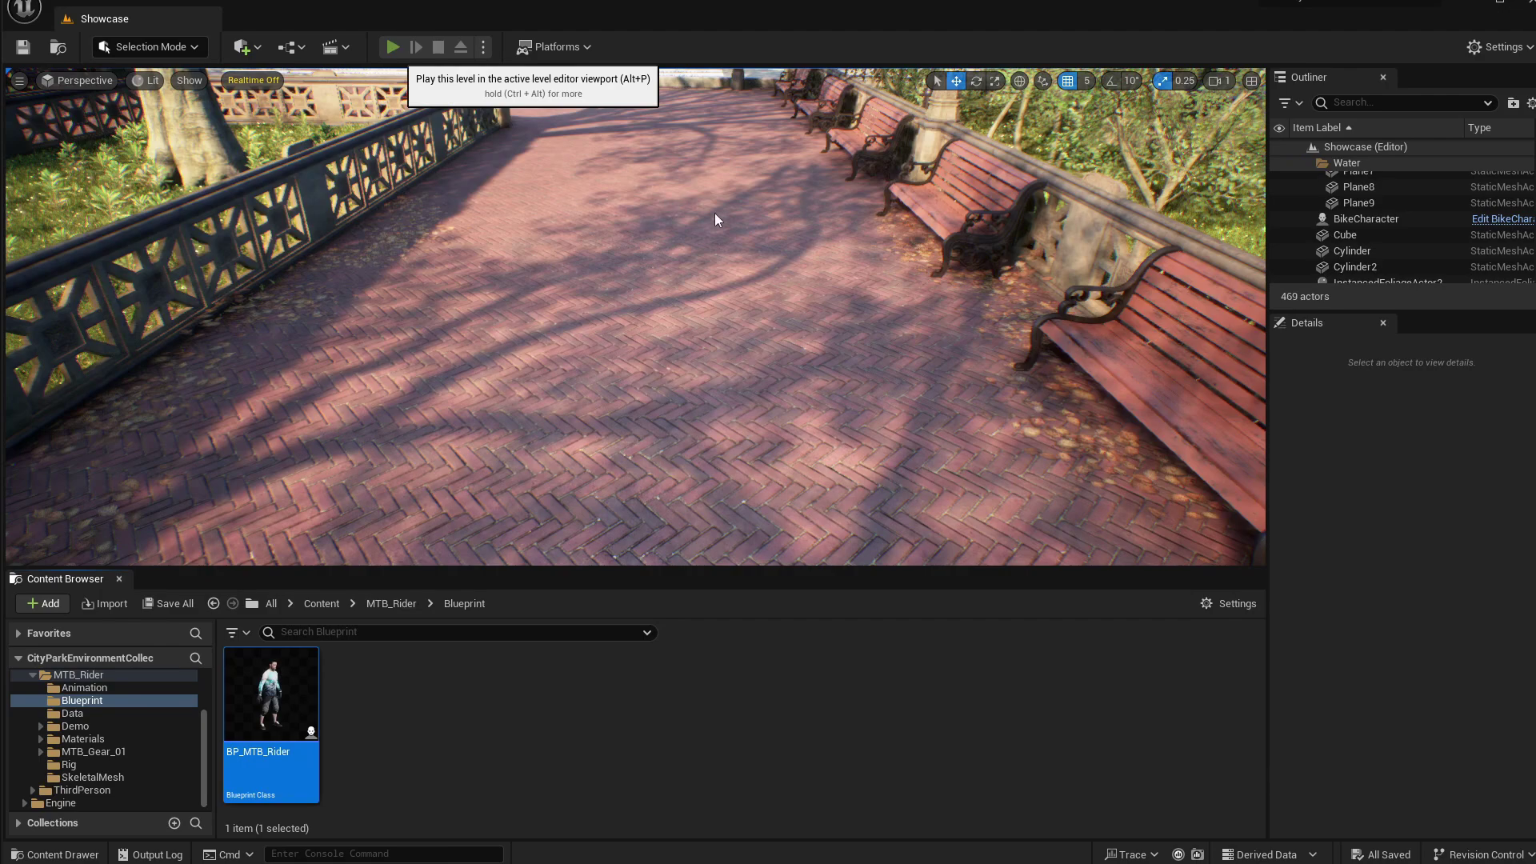
pyautogui.press('w')
pyautogui.press('v')
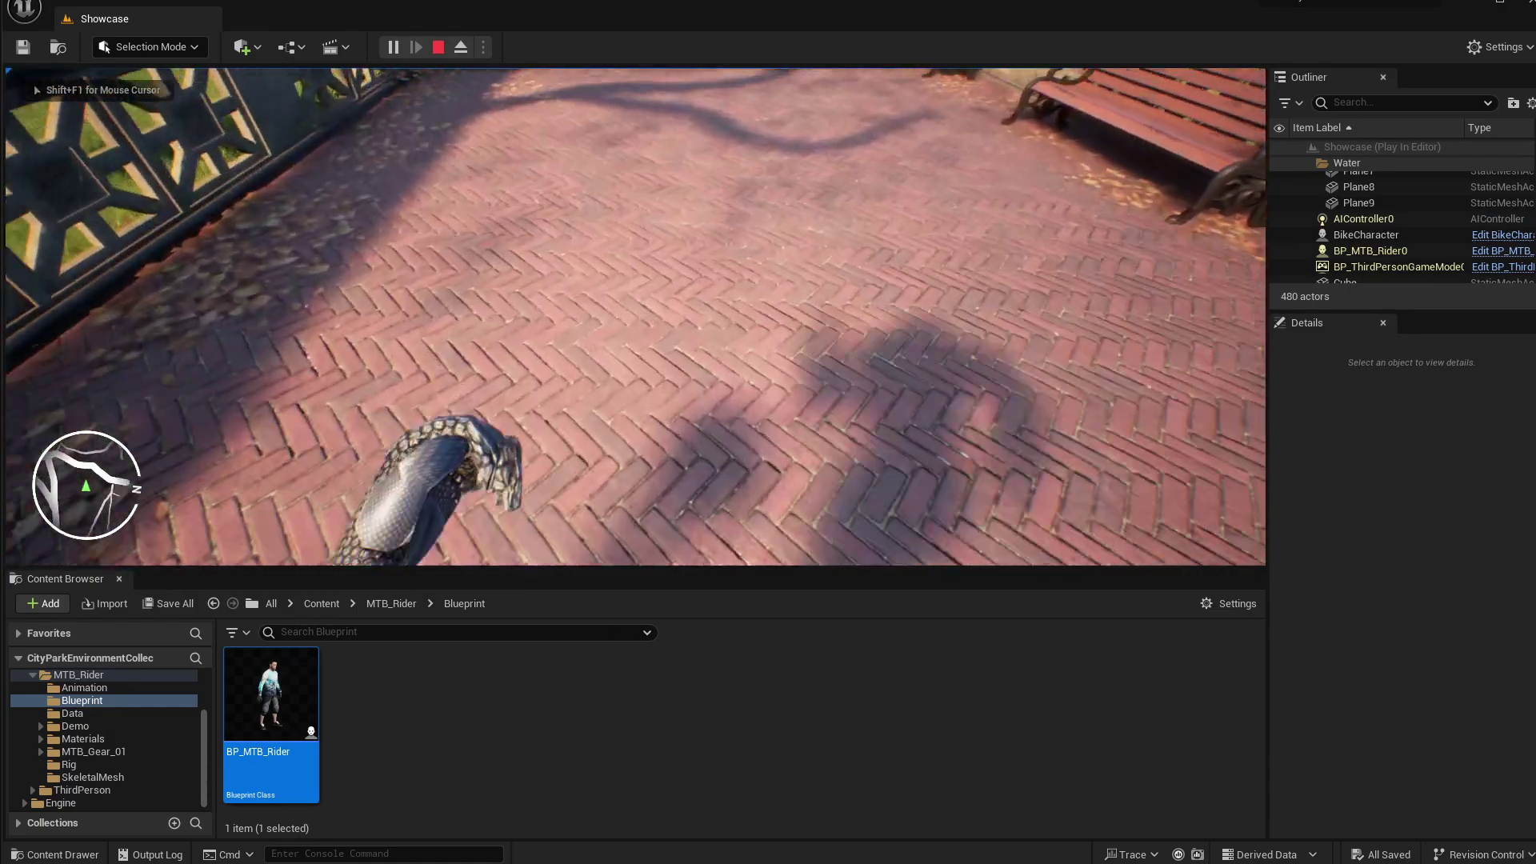
pyautogui.press('v')
pyautogui.press('v')
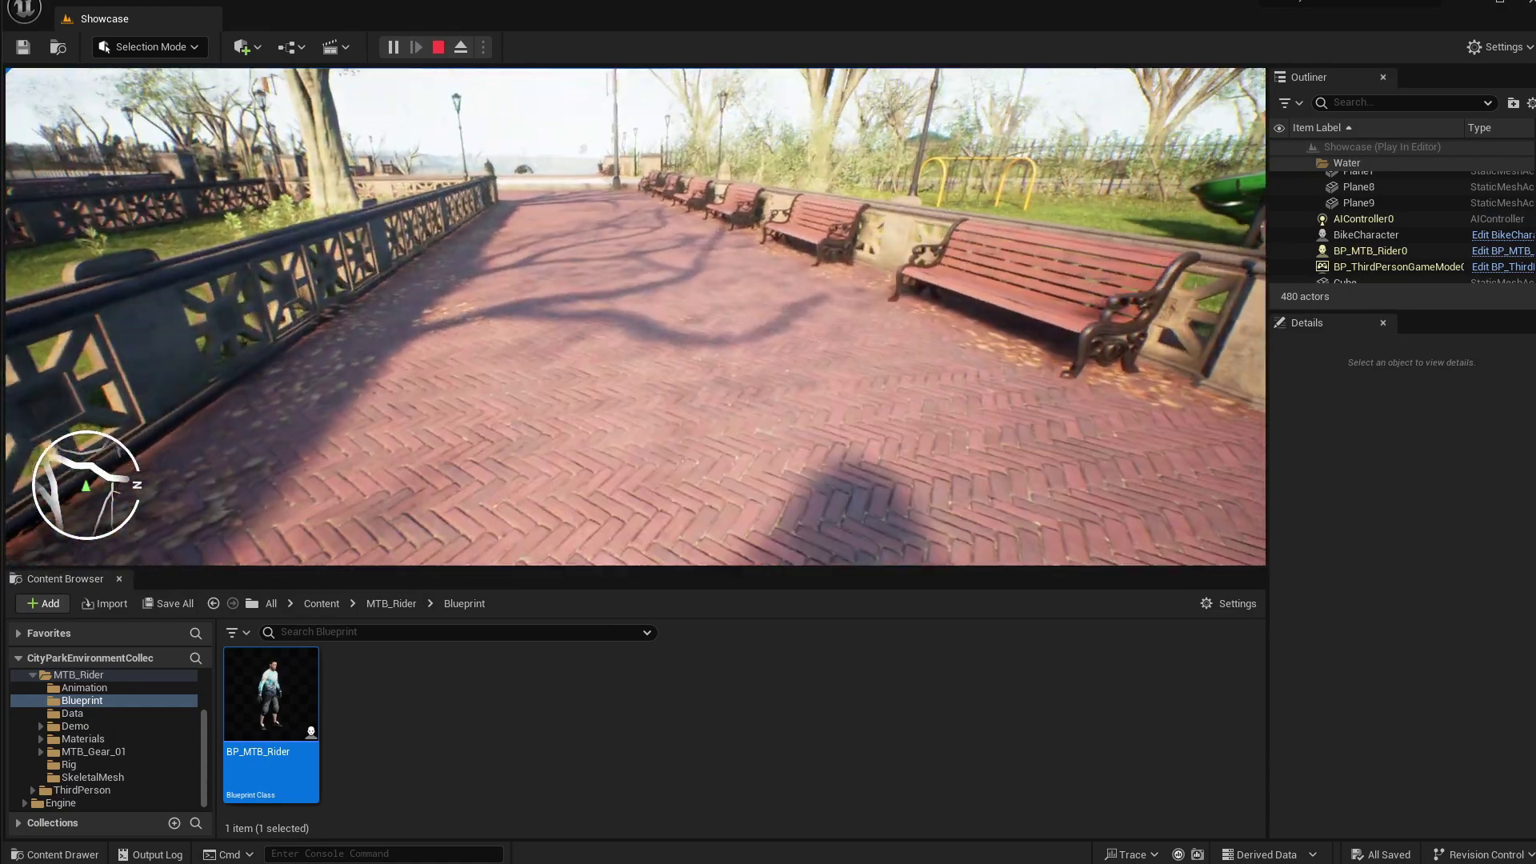
pyautogui.press('v')
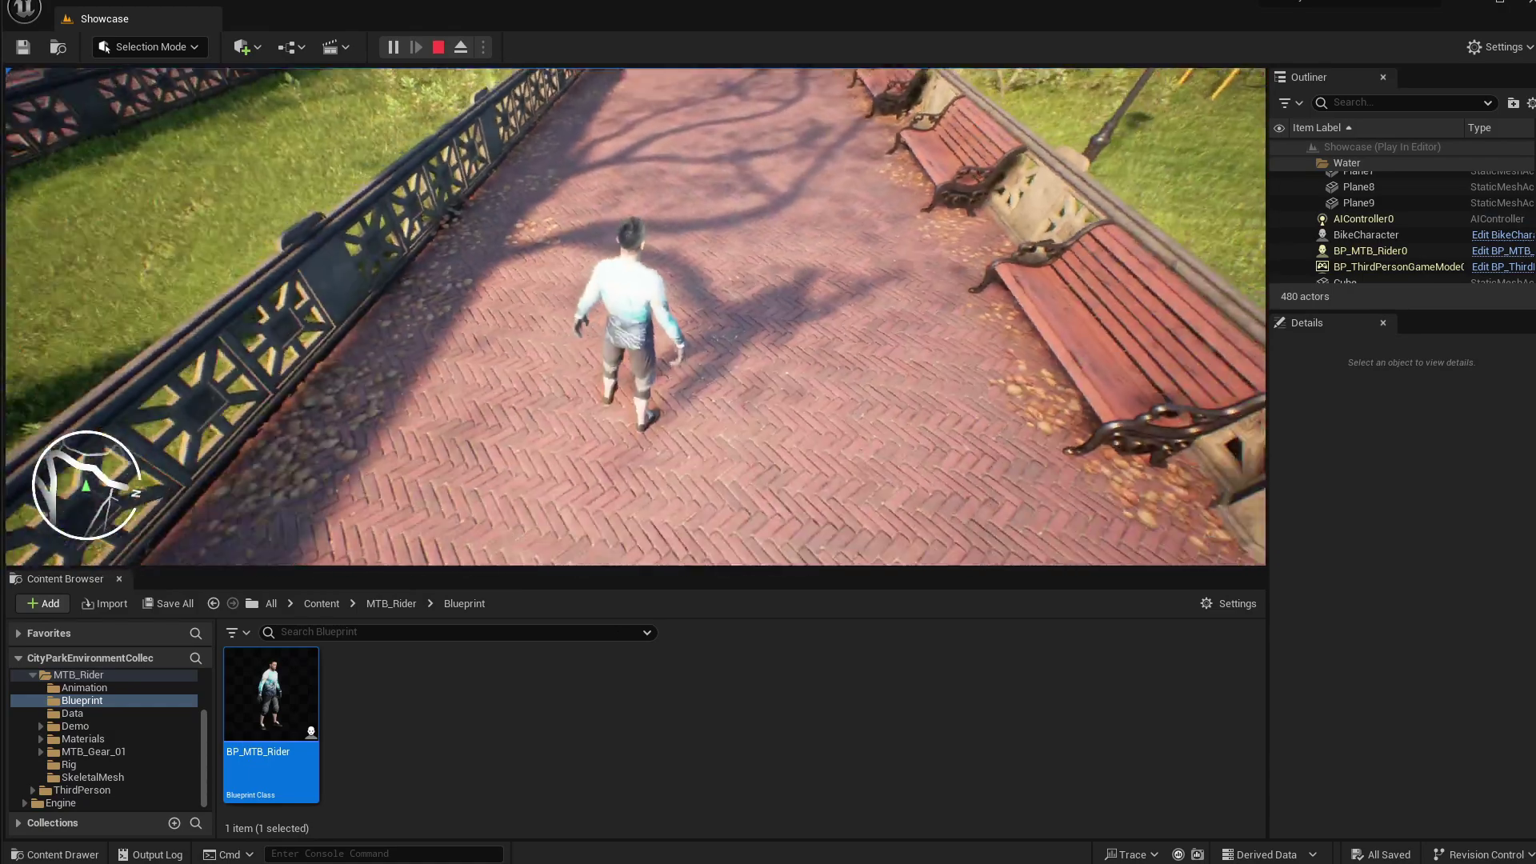
pyautogui.press('w')
pyautogui.press('v')
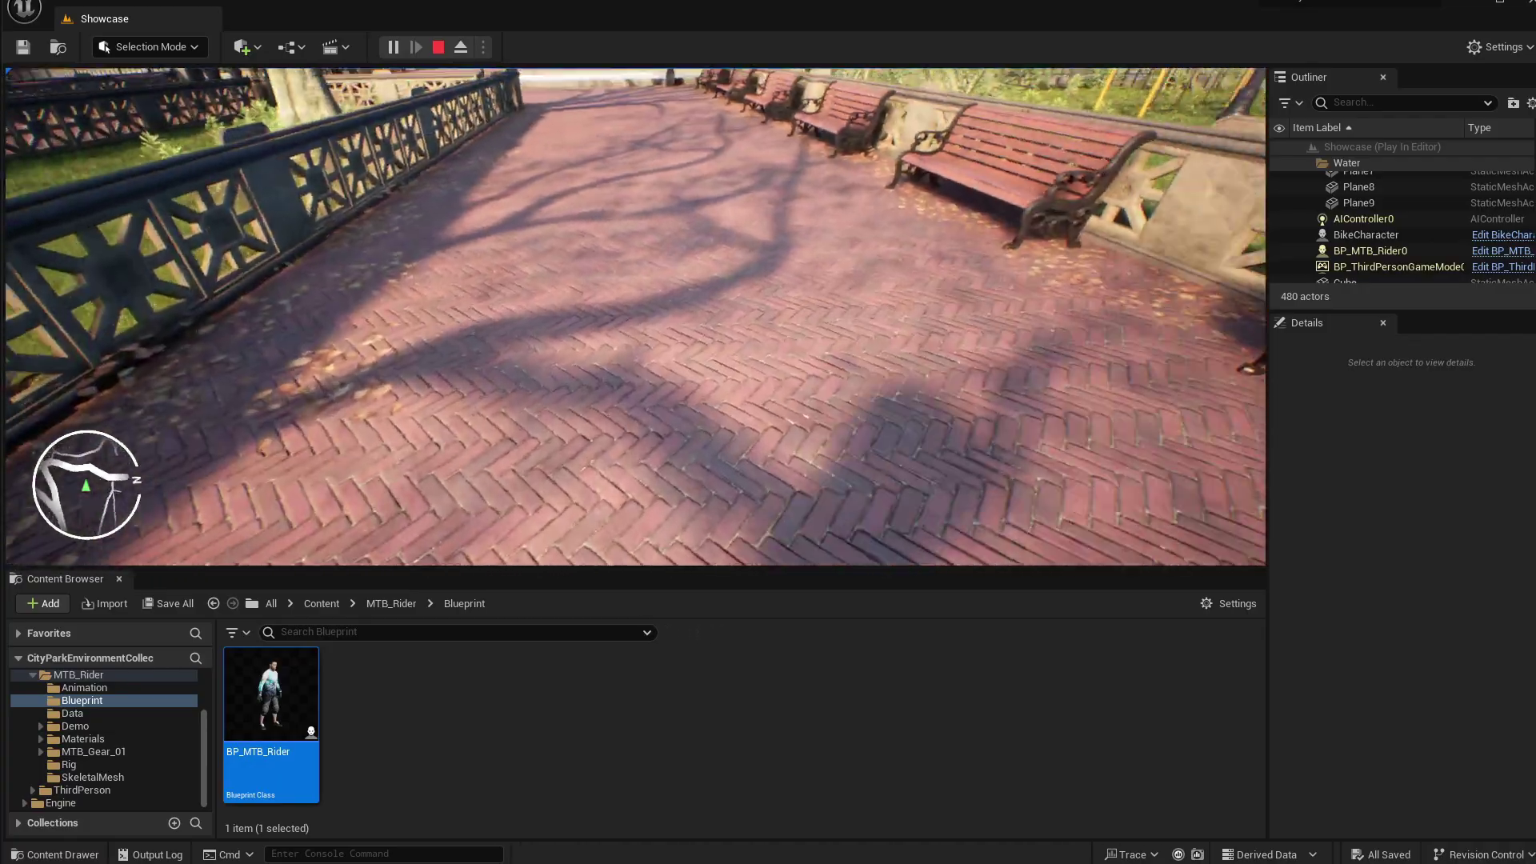
pyautogui.press('v')
pyautogui.press('v')
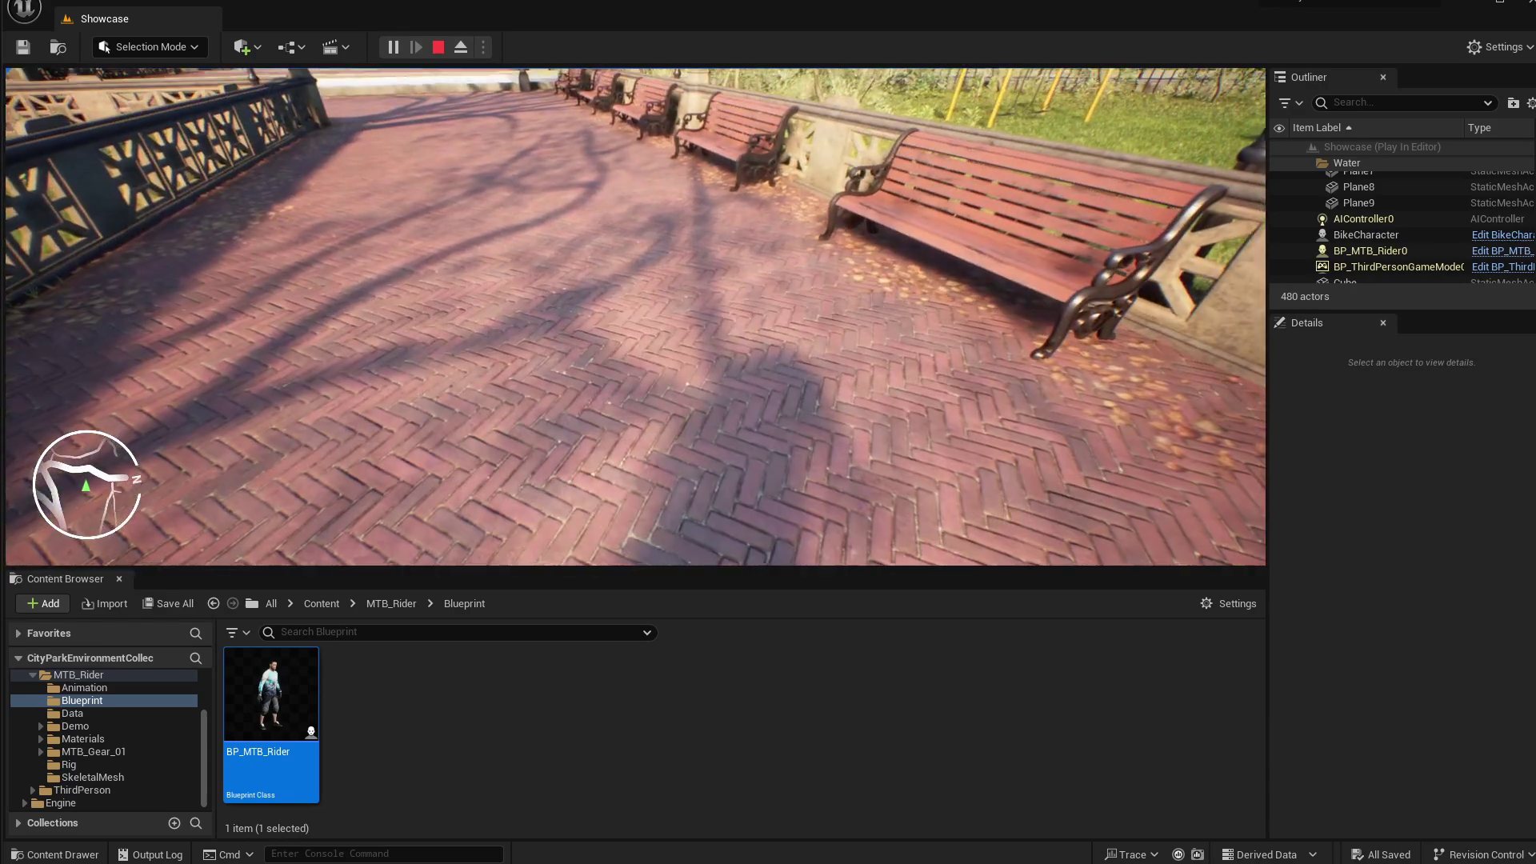
pyautogui.press('v')
pyautogui.press('v')
pyautogui.press('v')
pyautogui.press('v')
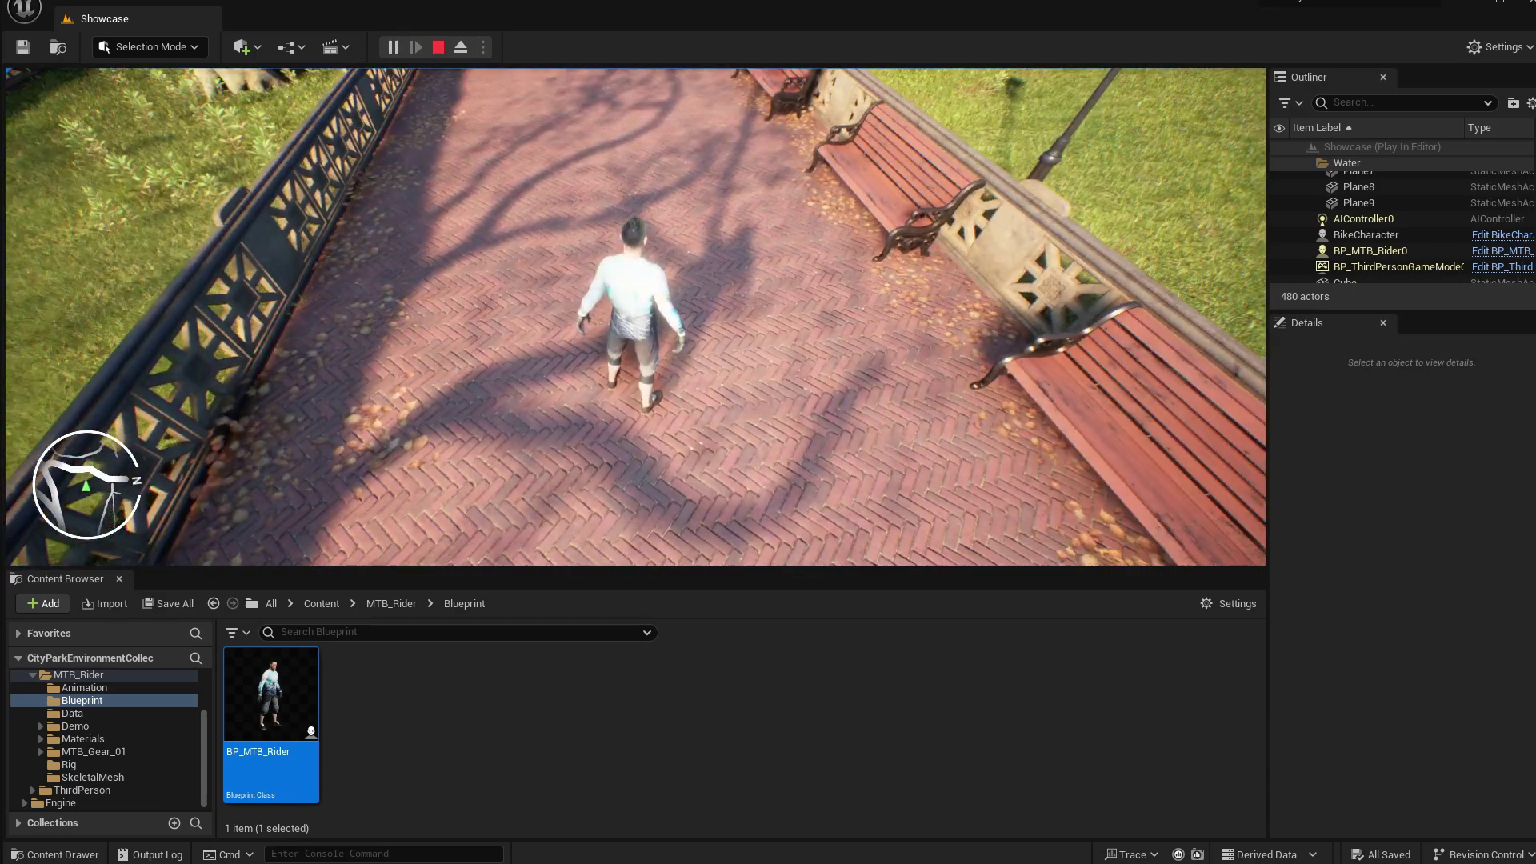
pyautogui.press('v')
pyautogui.press('v')
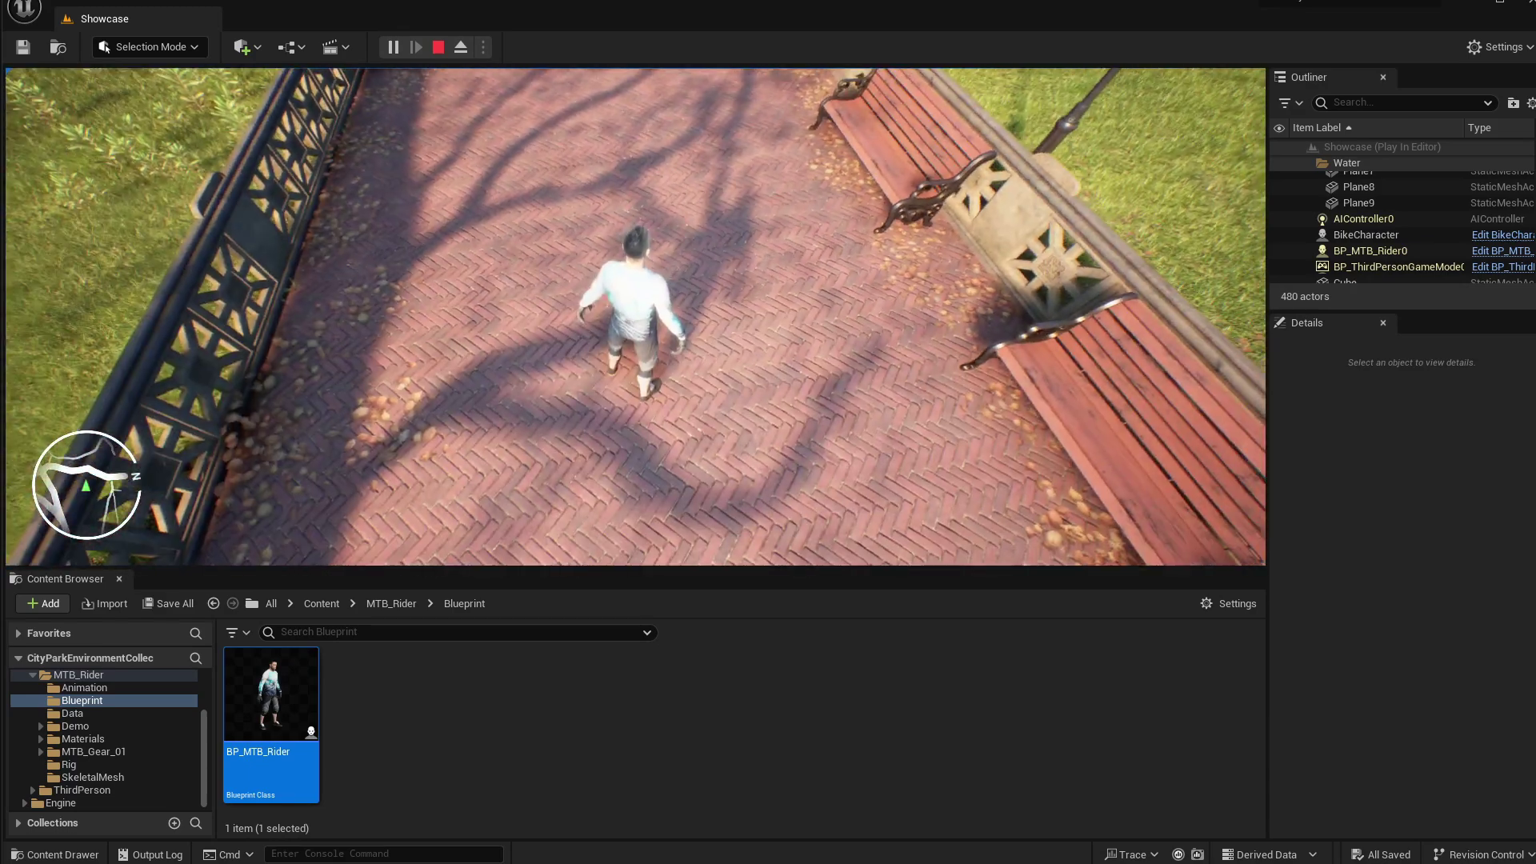
pyautogui.press('v')
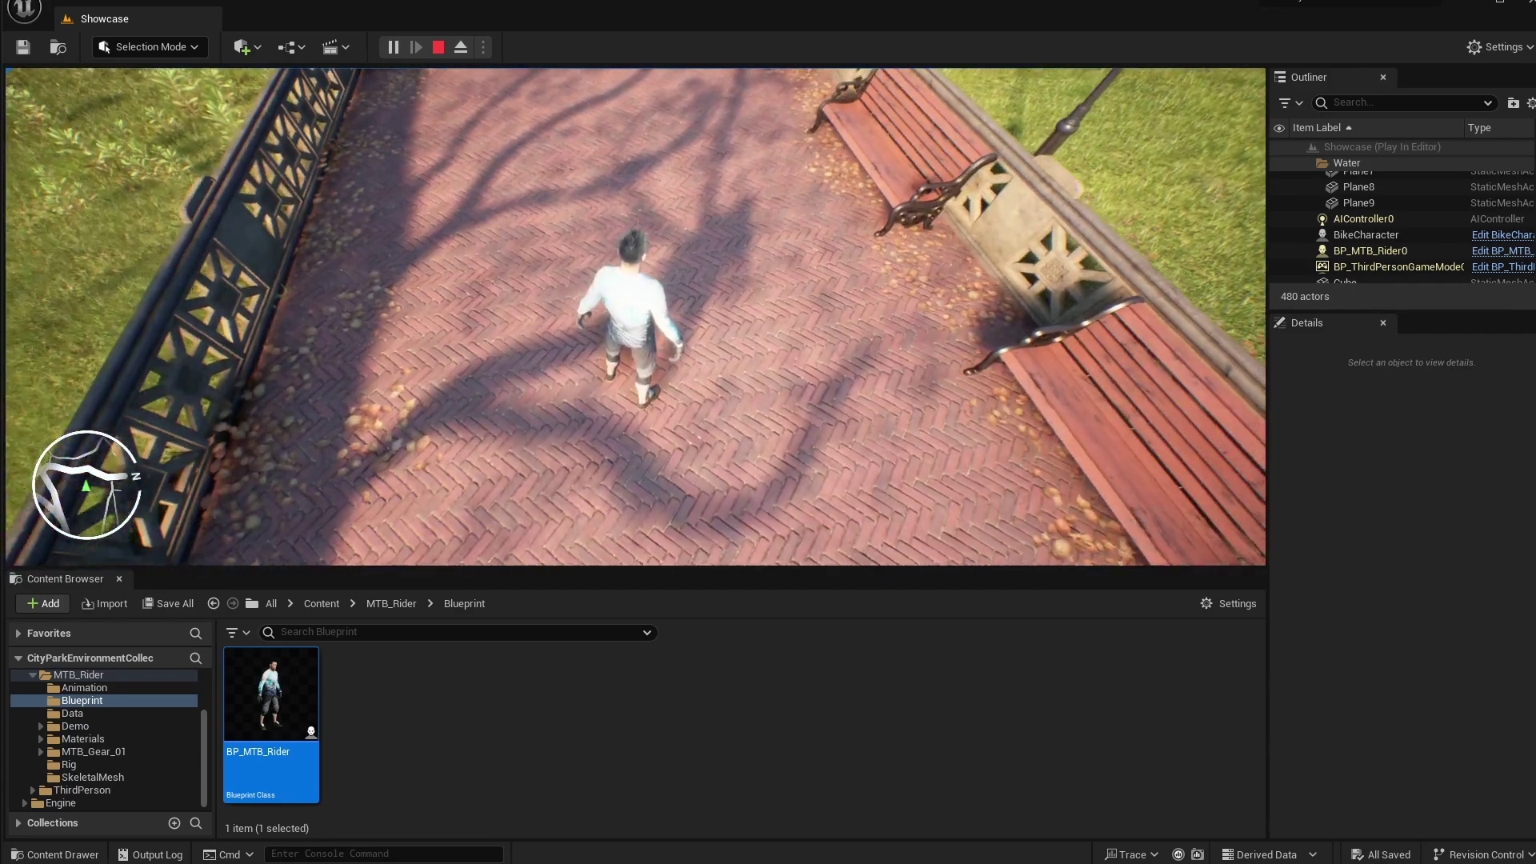
pyautogui.press('v')
pyautogui.press('v')
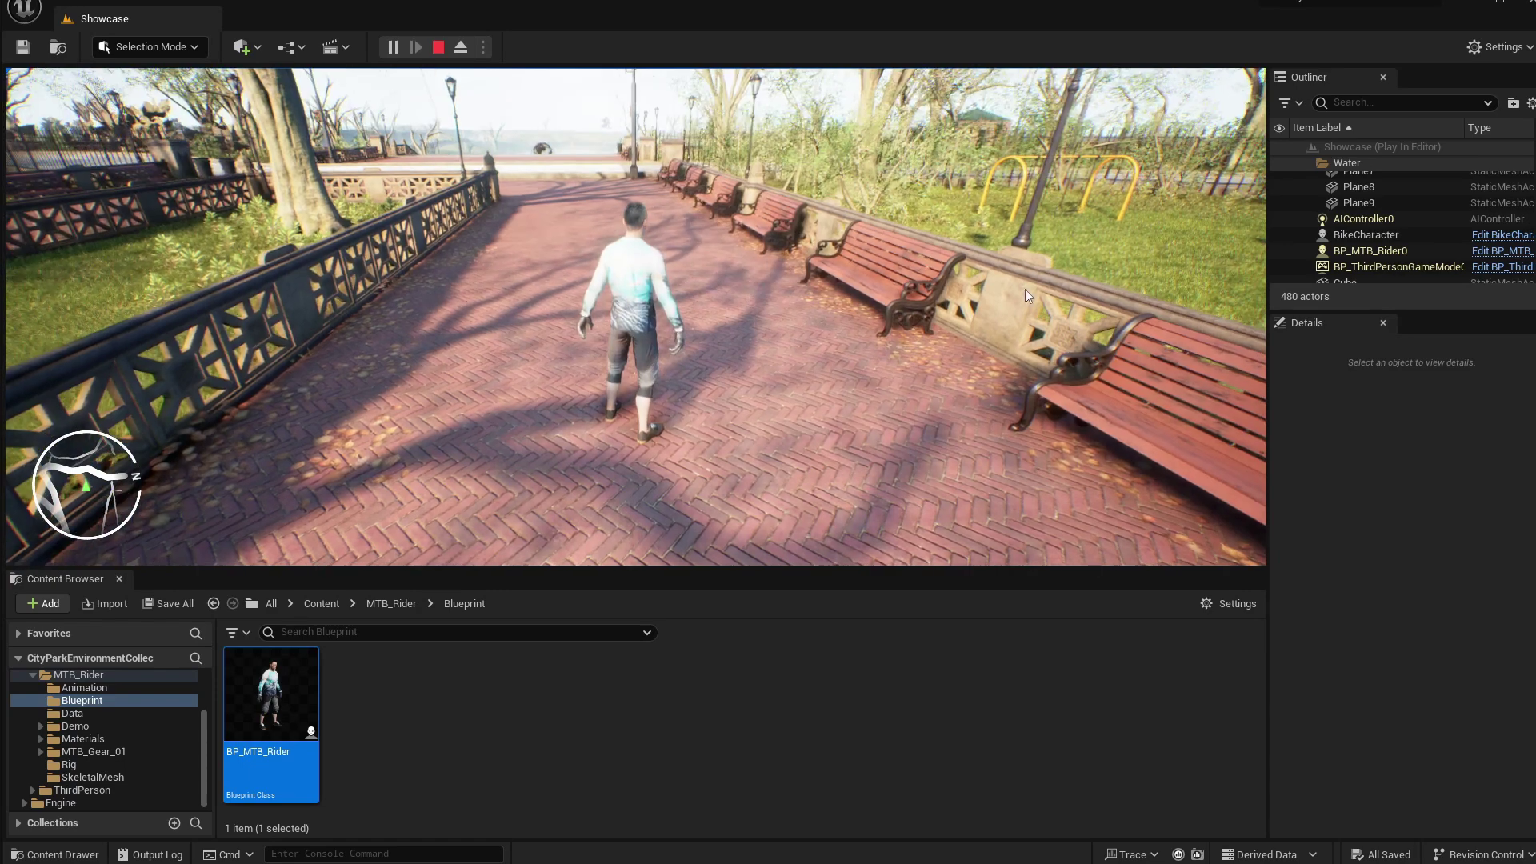
pyautogui.press('Escape')
# Step: In BP_MTB_Rider, add a Skeletal Mesh component under the Capsule Component and name it ShadowMesh
pyautogui.doubleClick(311, 702)
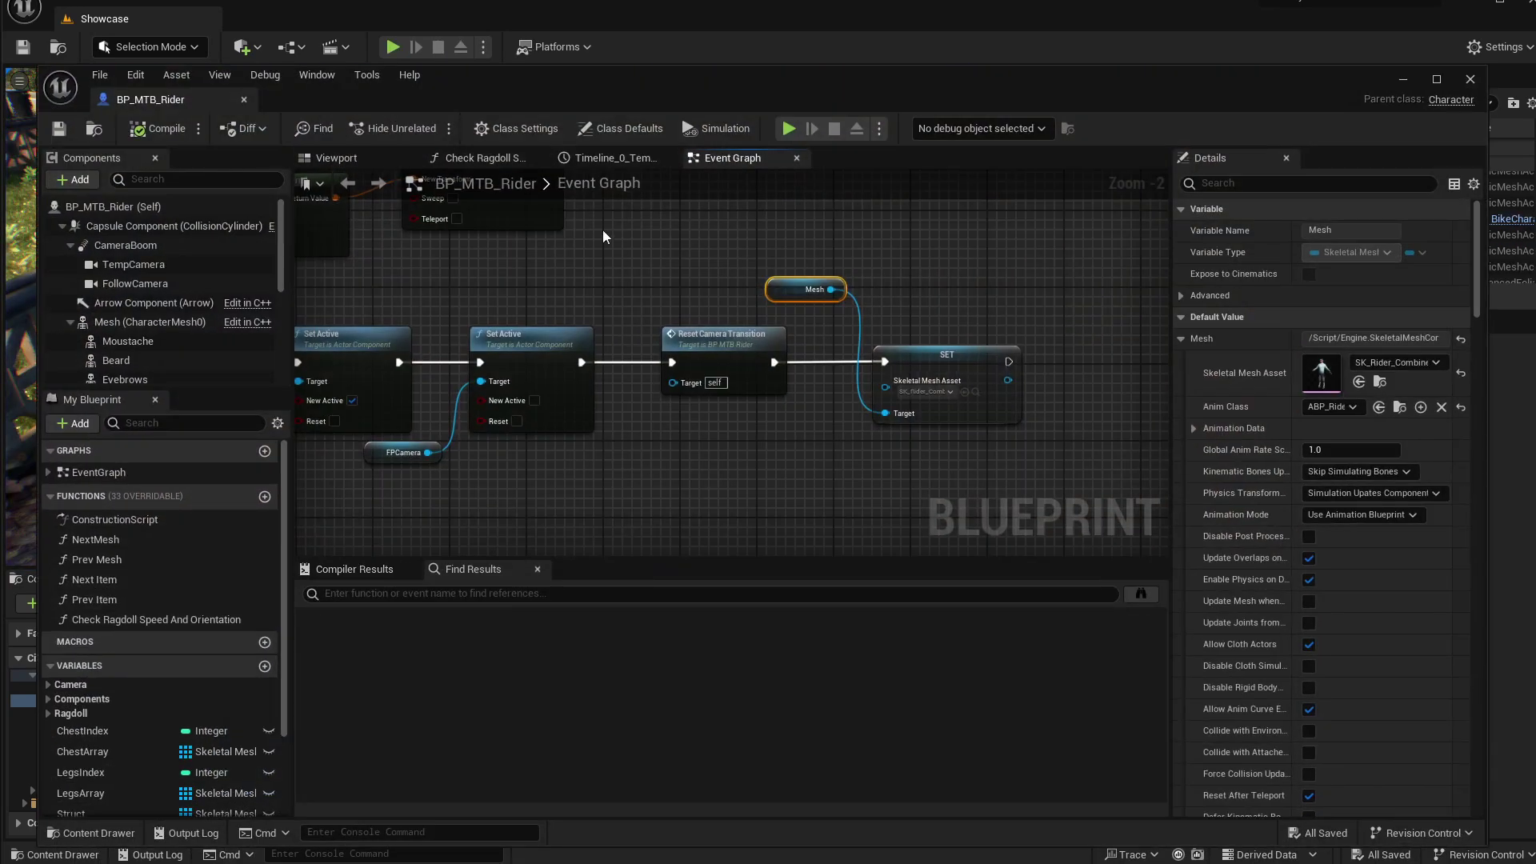
pyautogui.click(72, 324)
pyautogui.click(112, 322)
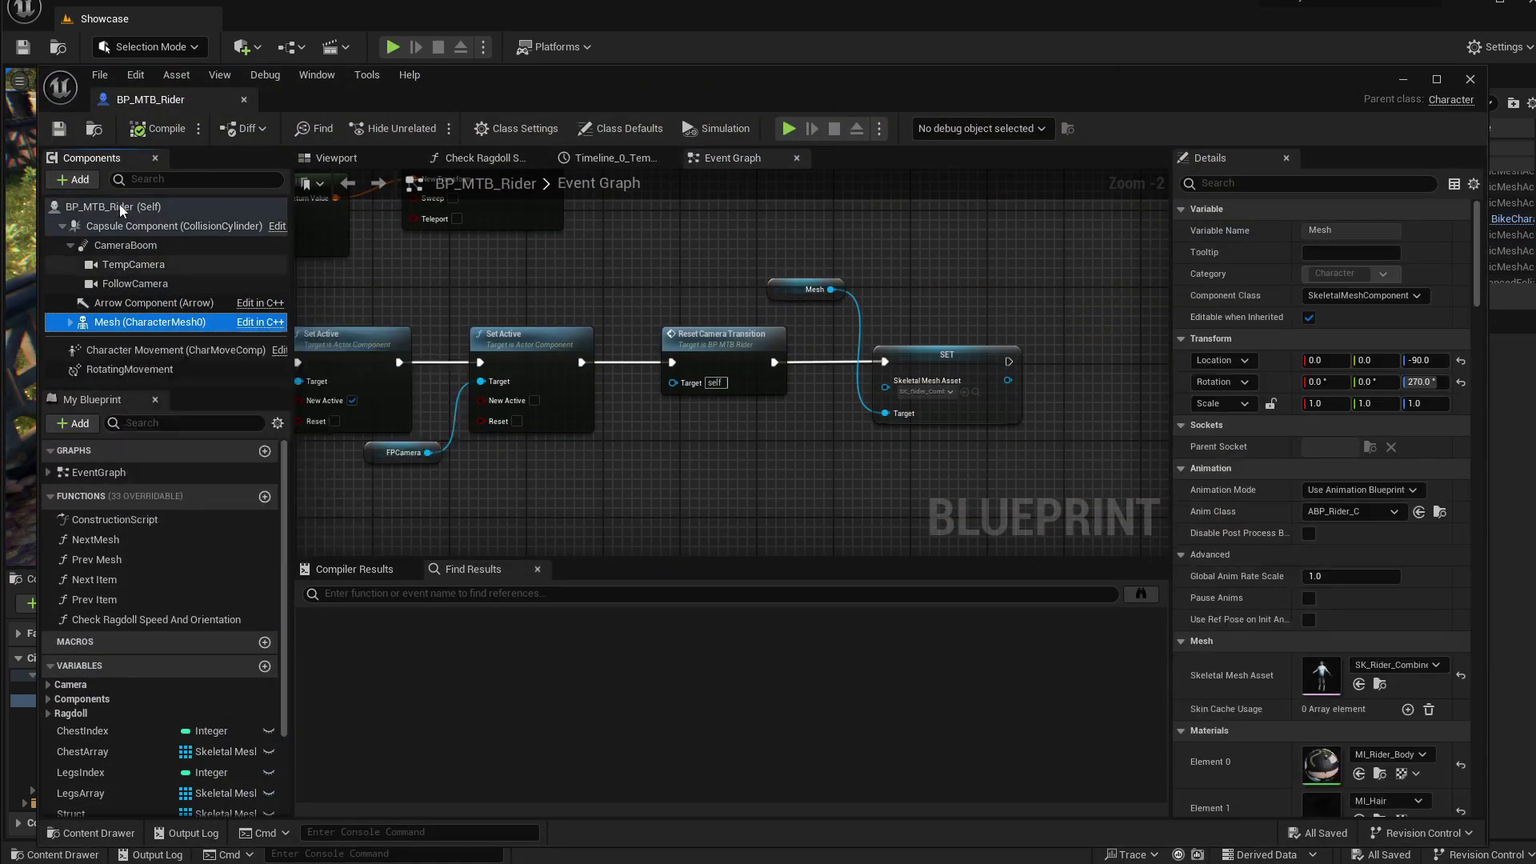
pyautogui.click(113, 228)
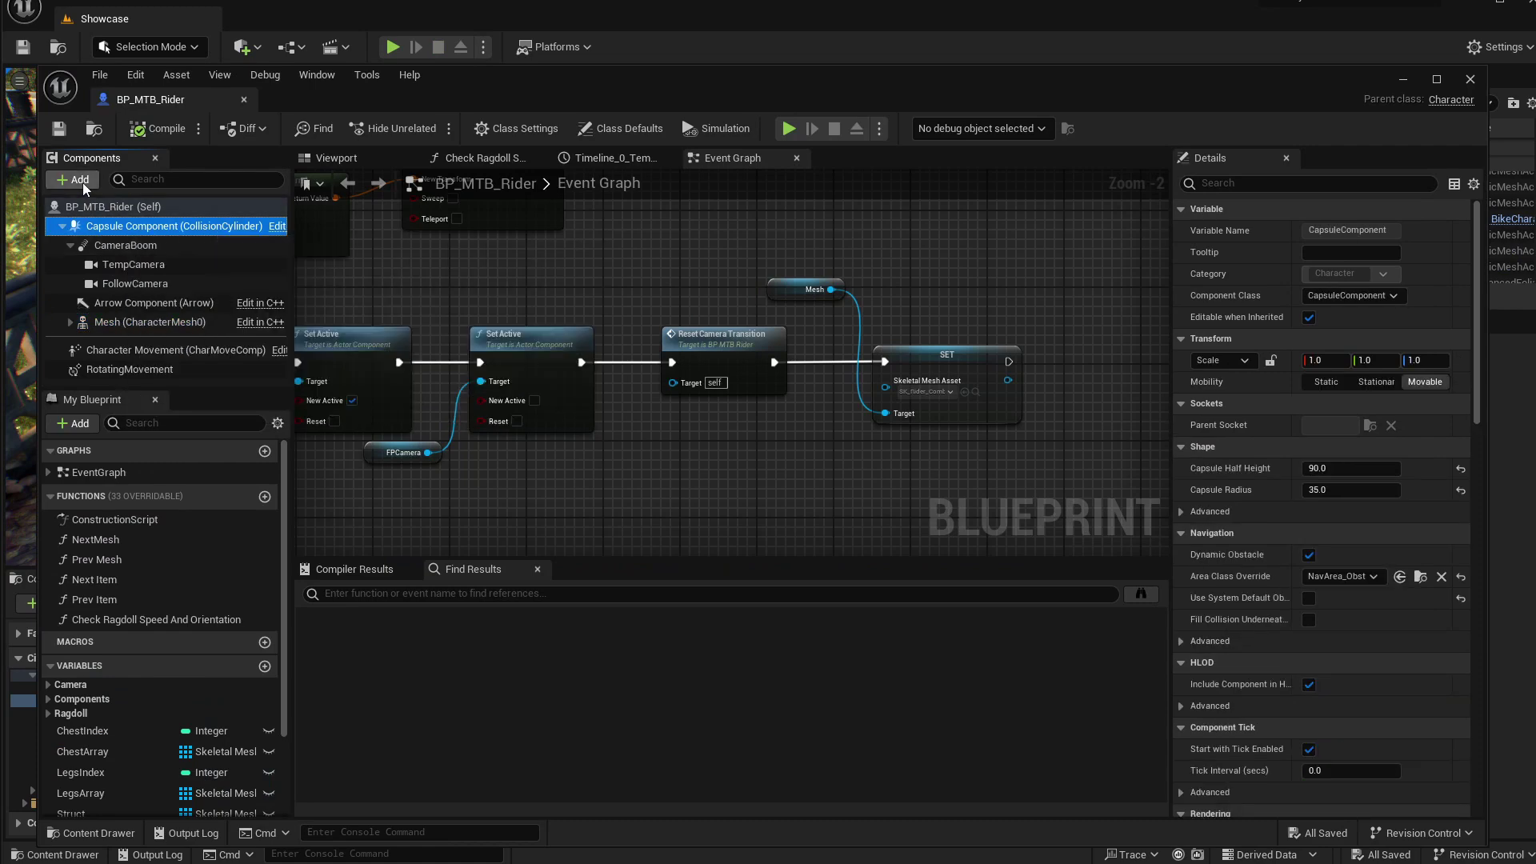
pyautogui.click(83, 183)
pyautogui.write('skeletal m')
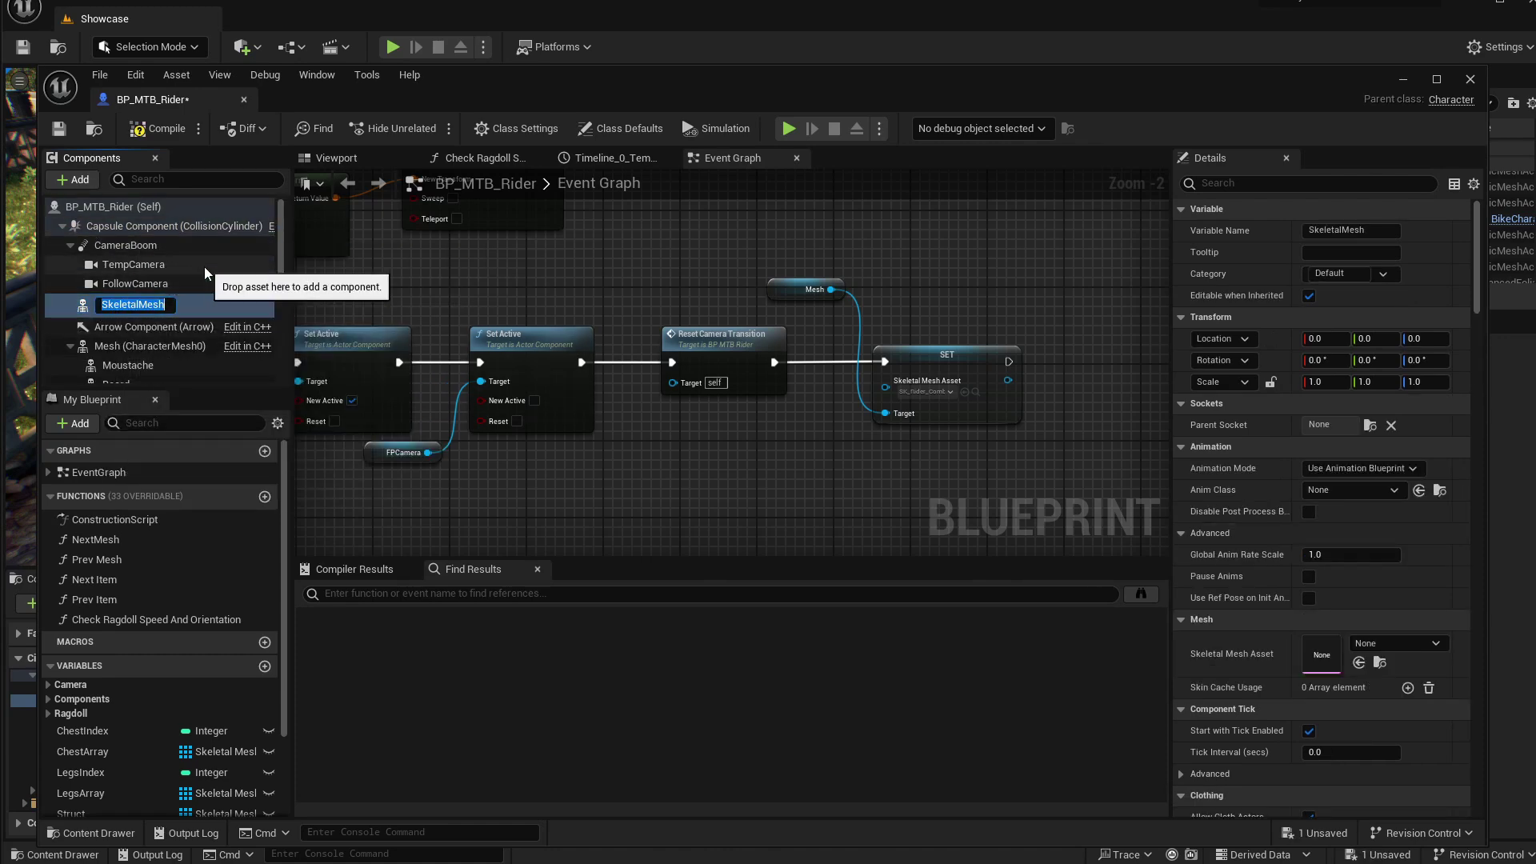
pyautogui.write('ShadowMesh')
pyautogui.press('Return')
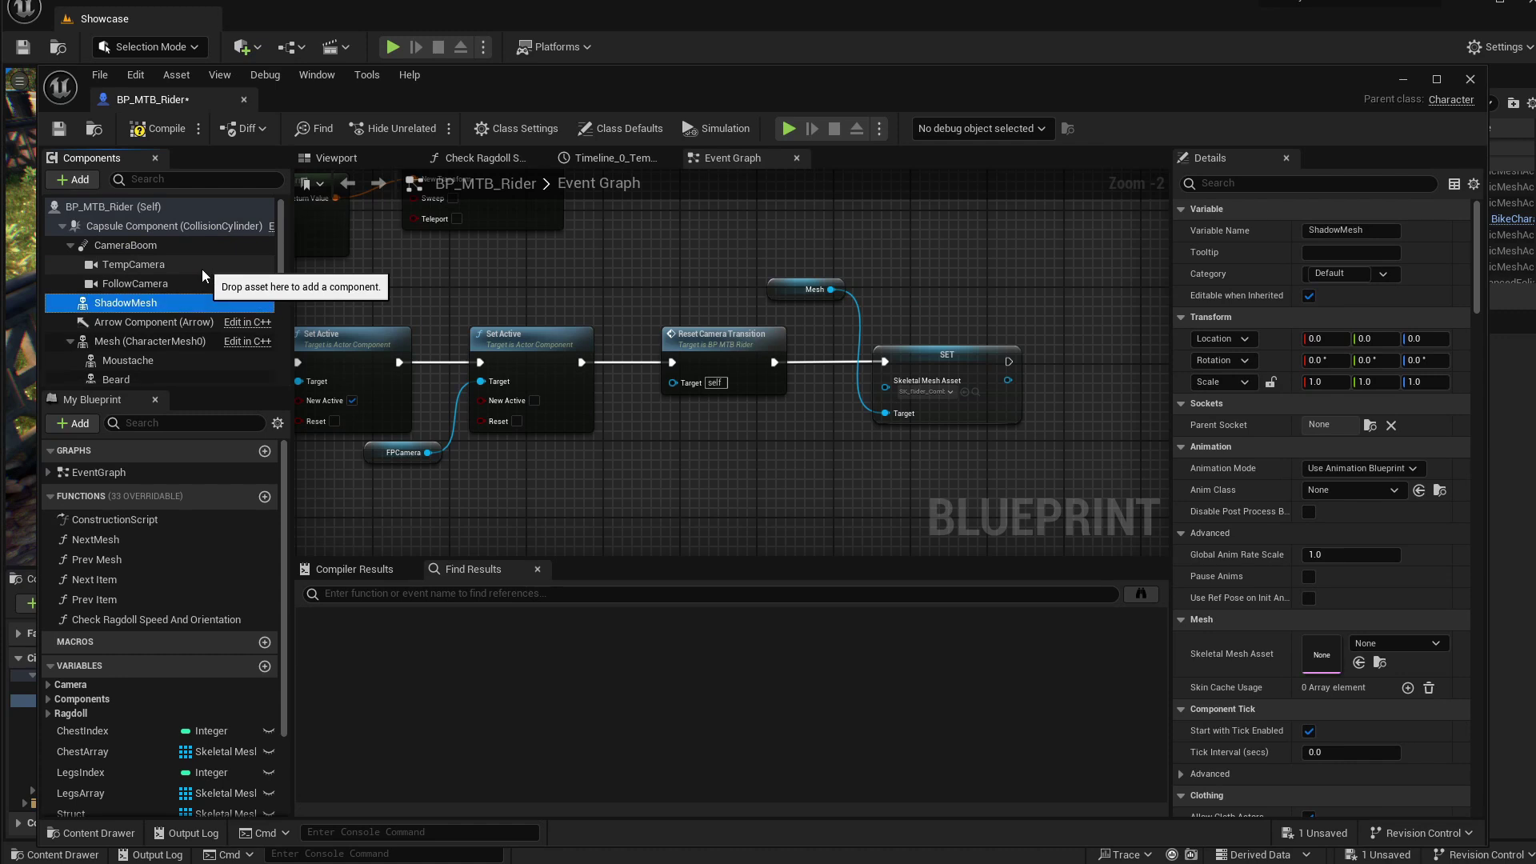
# Step: Assign SK_Rider_Combined as the ShadowMesh component's skeletal mesh asset
pyautogui.click(1387, 644)
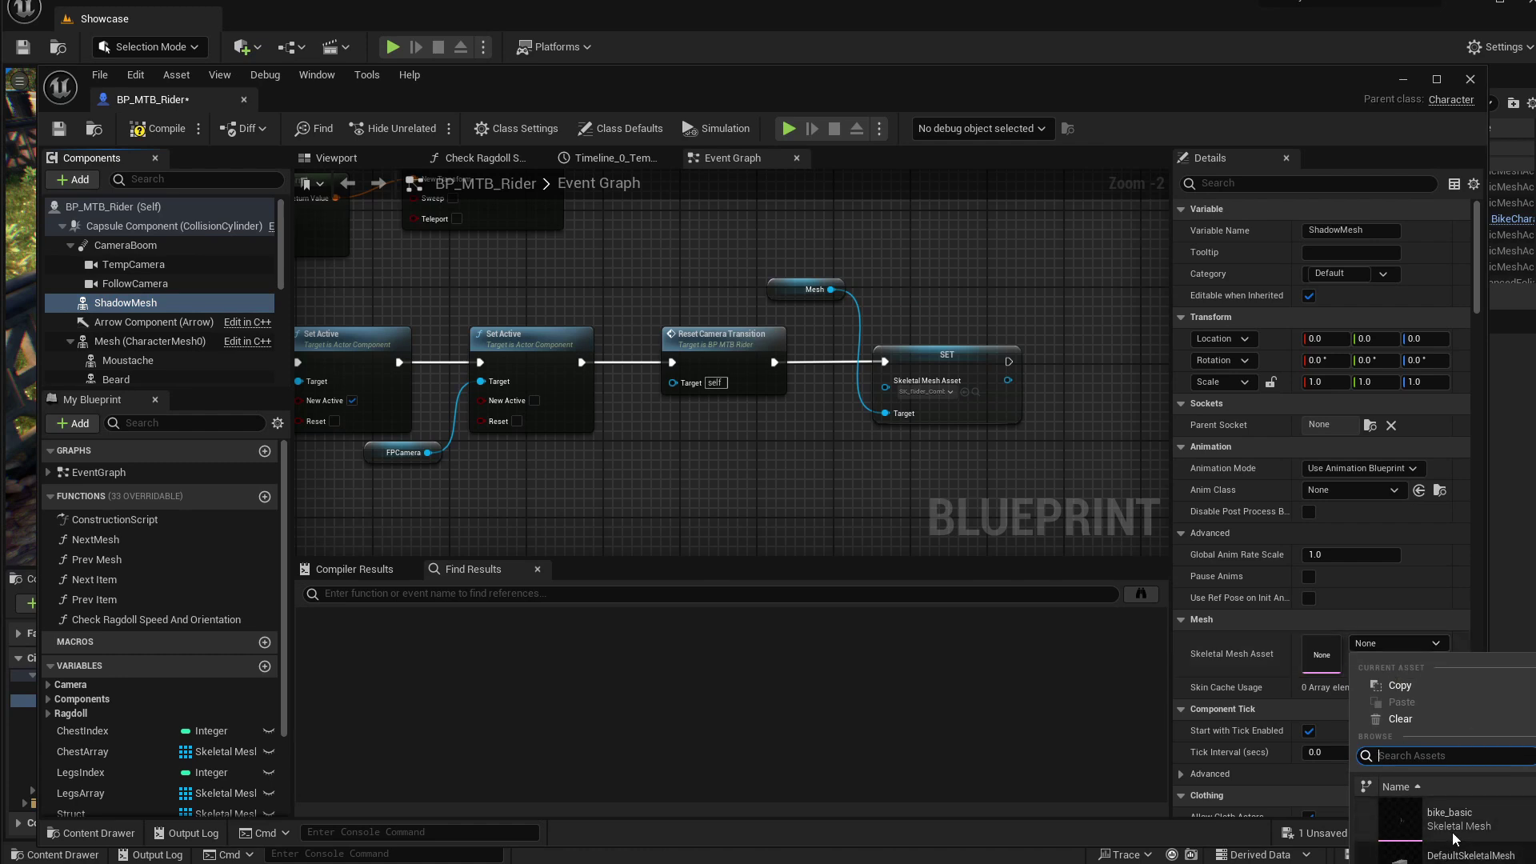
pyautogui.write('comb')
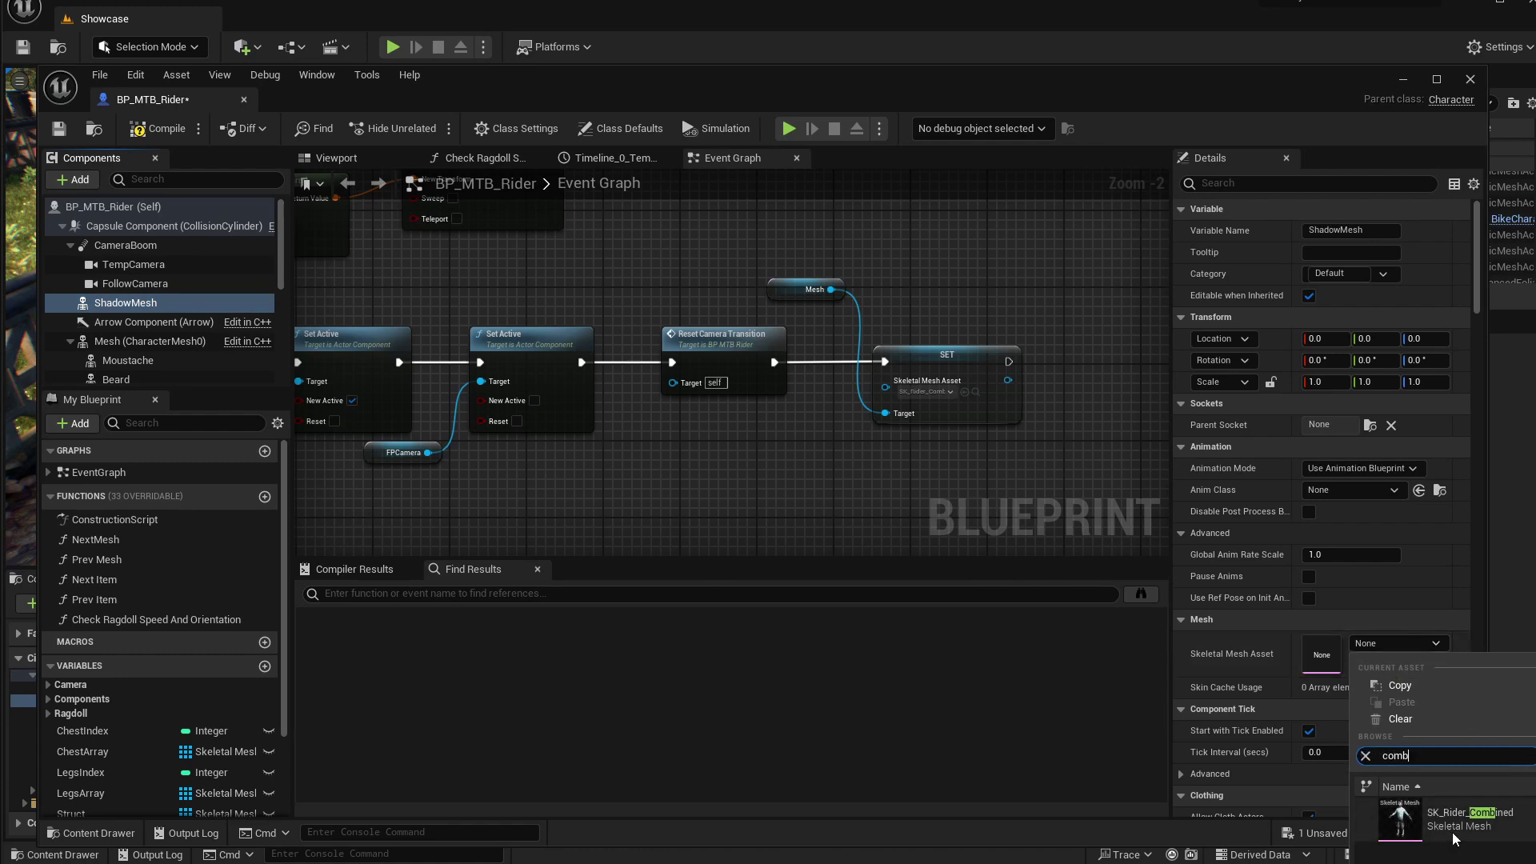
pyautogui.click(1460, 832)
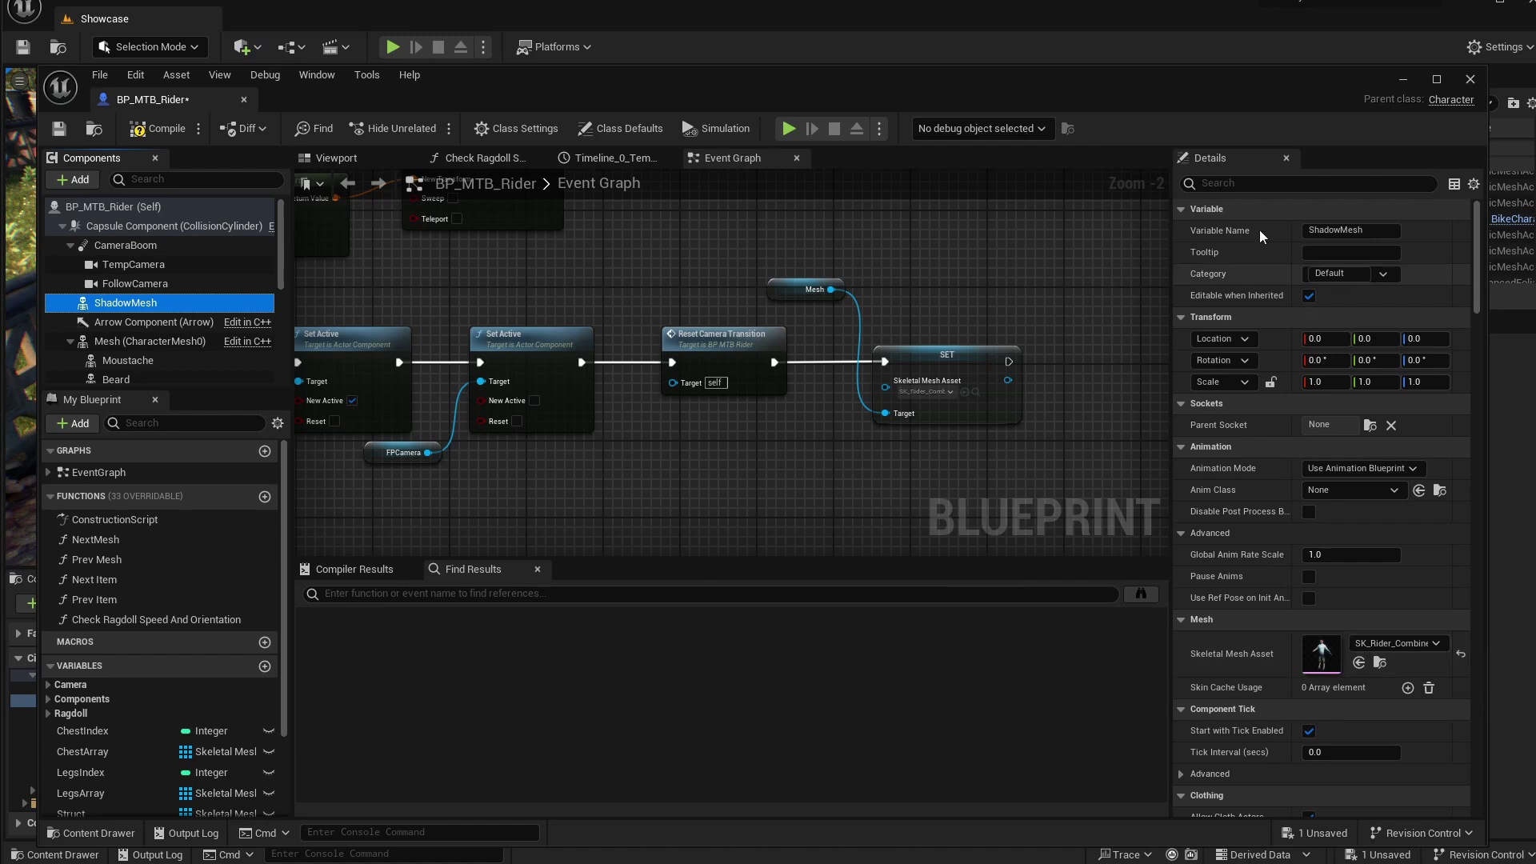
# Step: Turn off Visible and turn on Hidden Shadow for the ShadowMesh component
pyautogui.click(1238, 183)
pyautogui.write('visi')
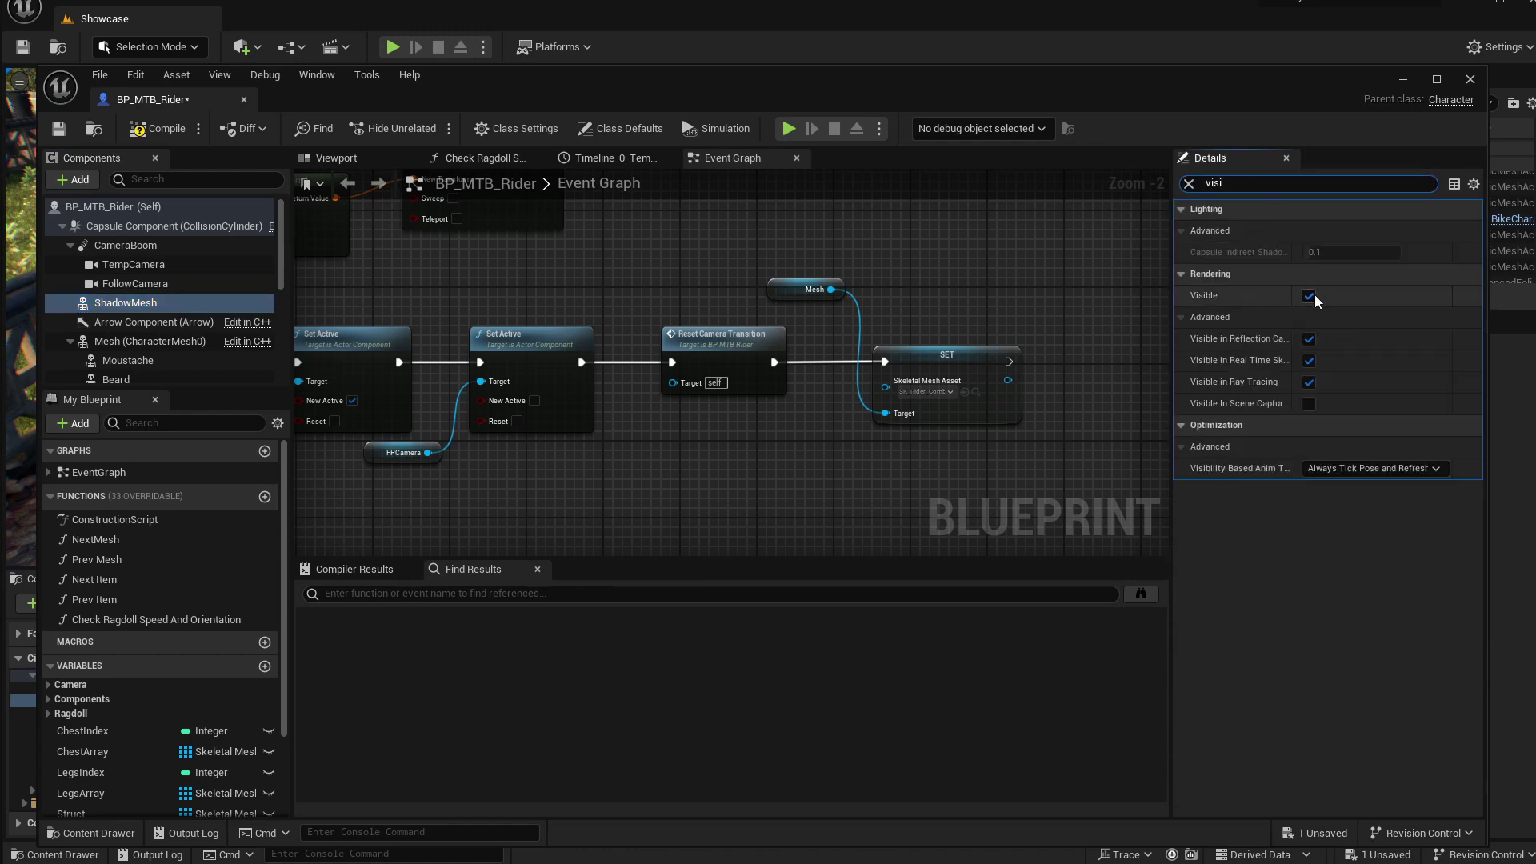
pyautogui.click(1310, 296)
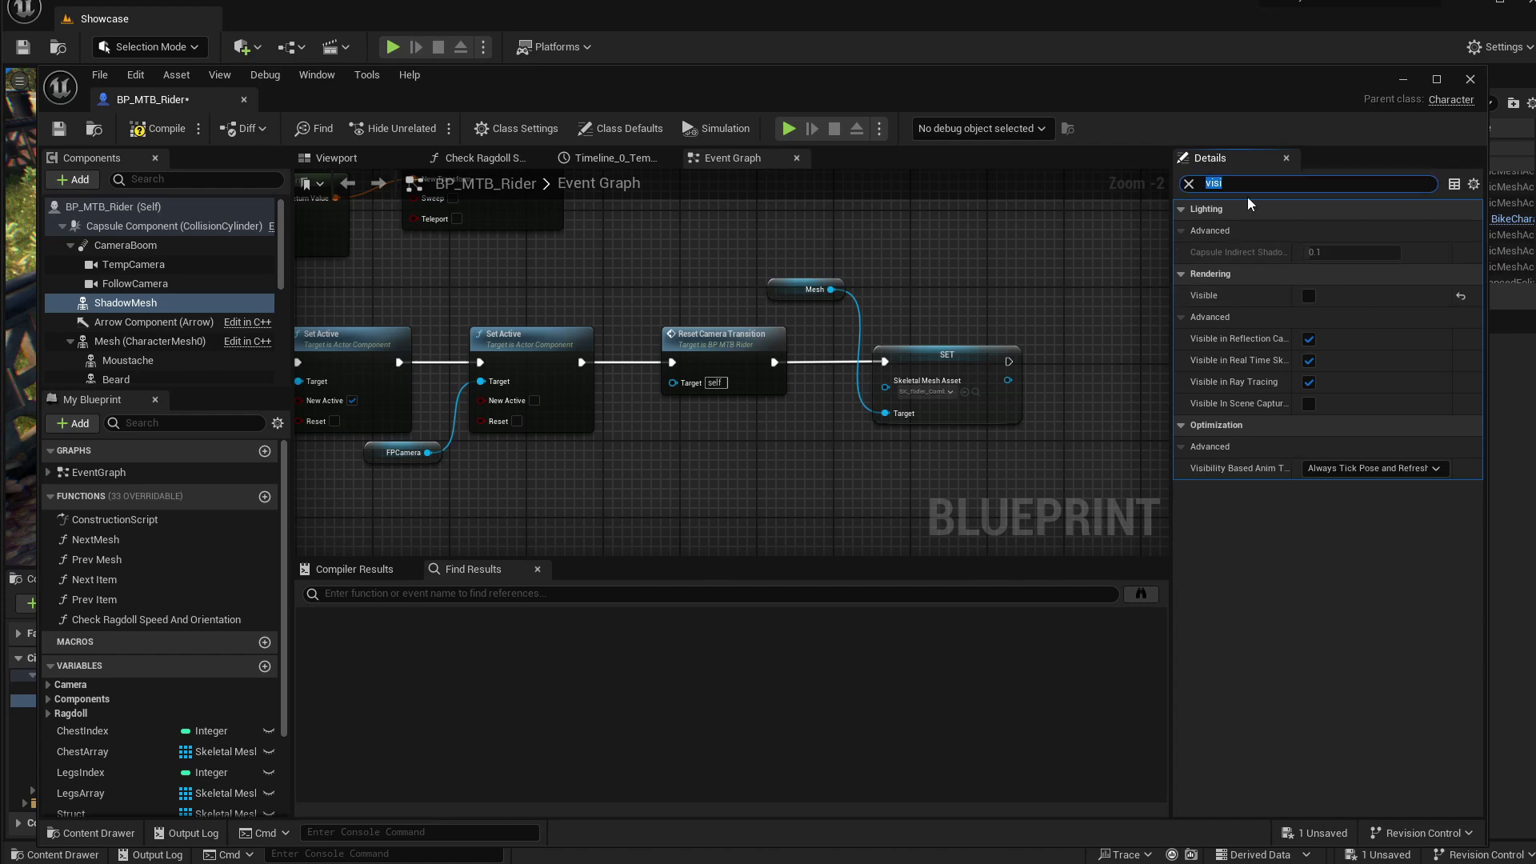
pyautogui.write('shadow')
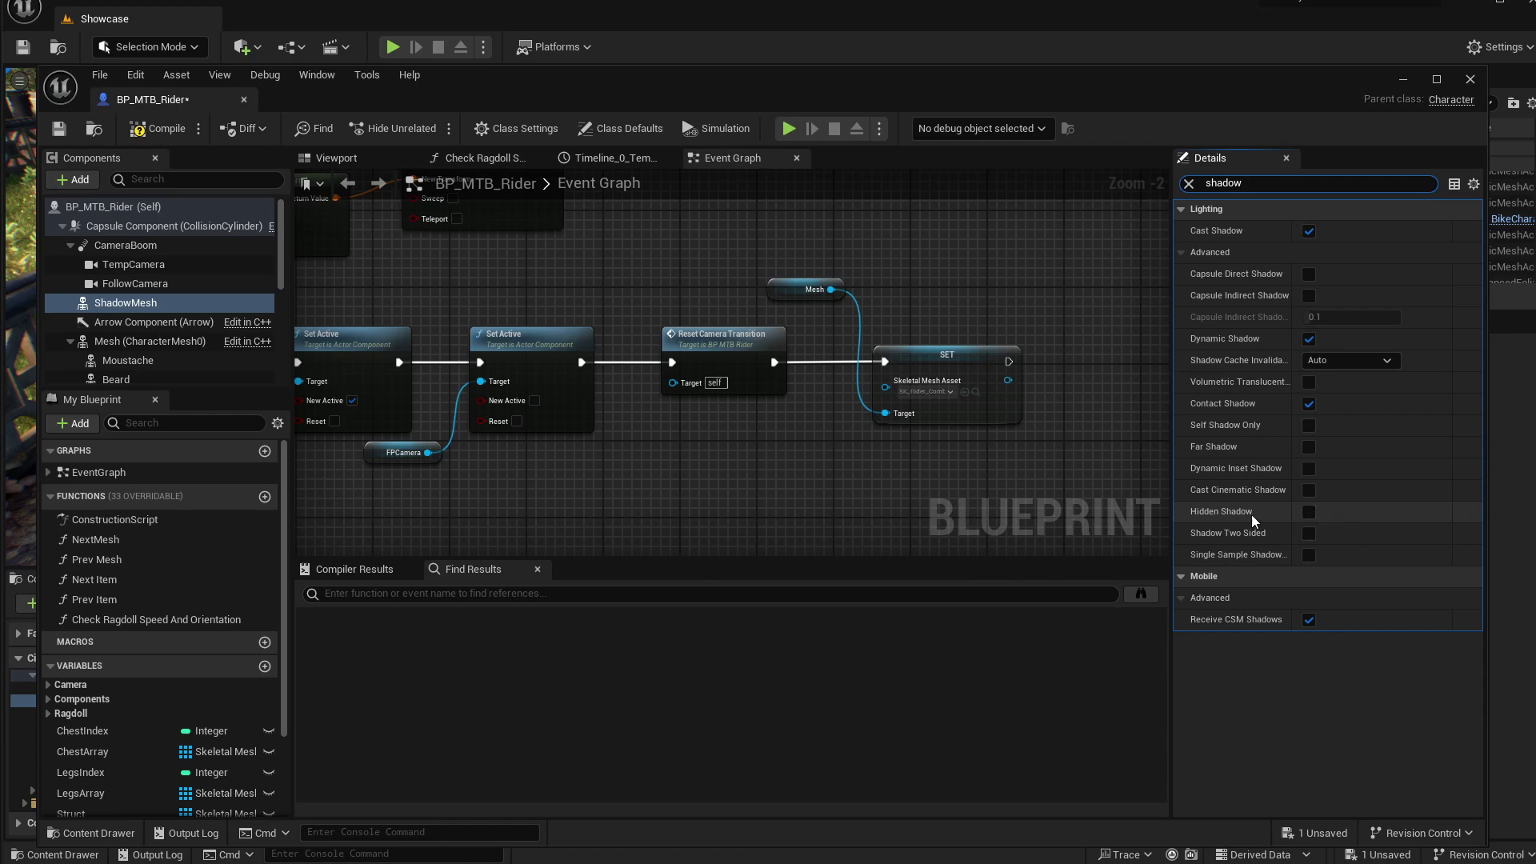
pyautogui.click(1309, 513)
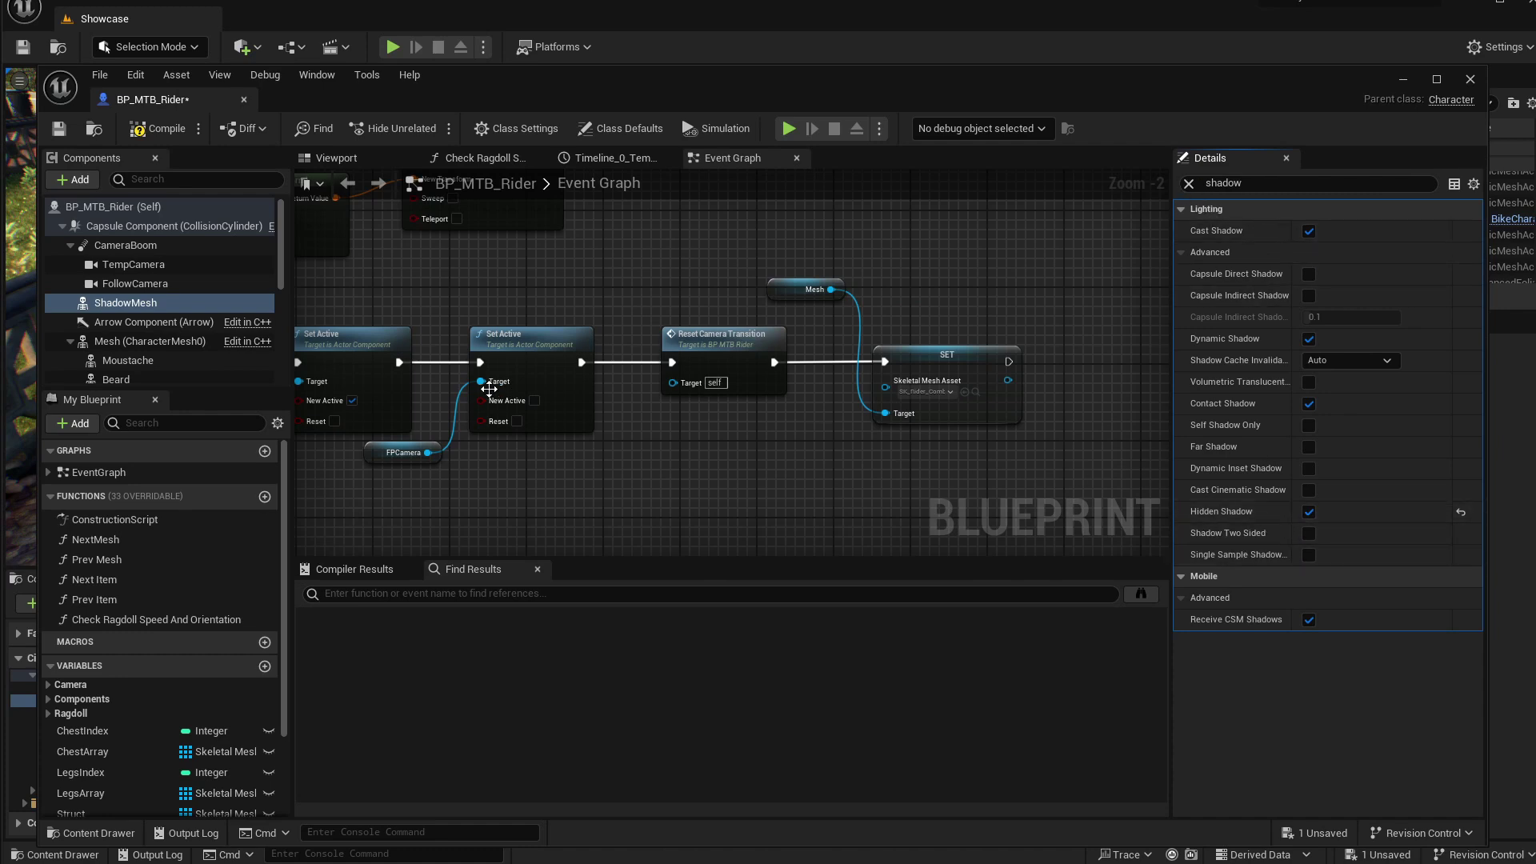
# Step: Turn off Cast Shadow on the Mesh (CharacterMesh0) component, then compile and save the blueprint
pyautogui.click(137, 342)
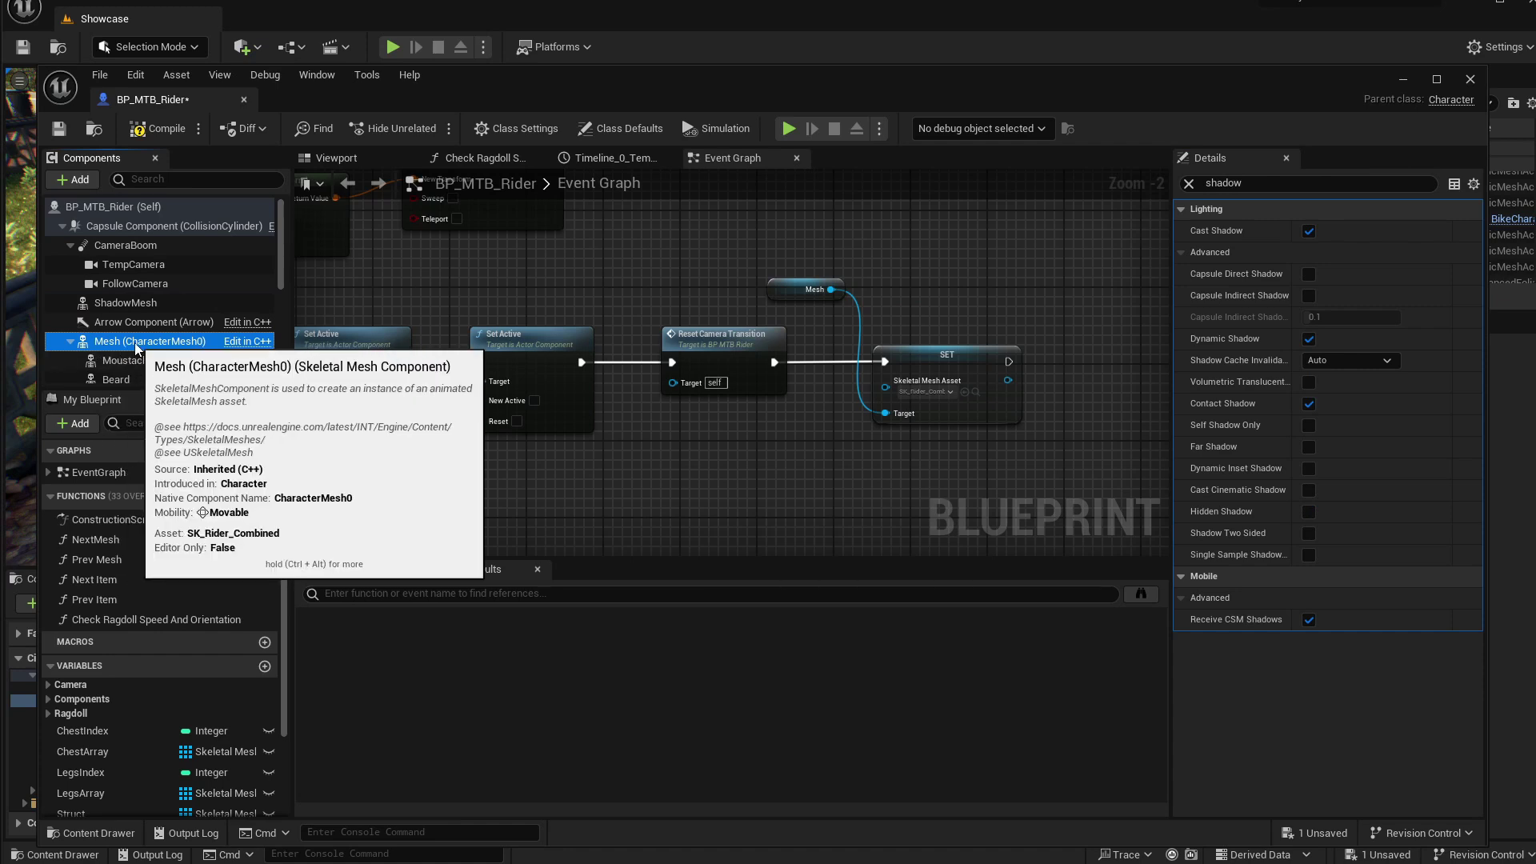
pyautogui.click(1308, 231)
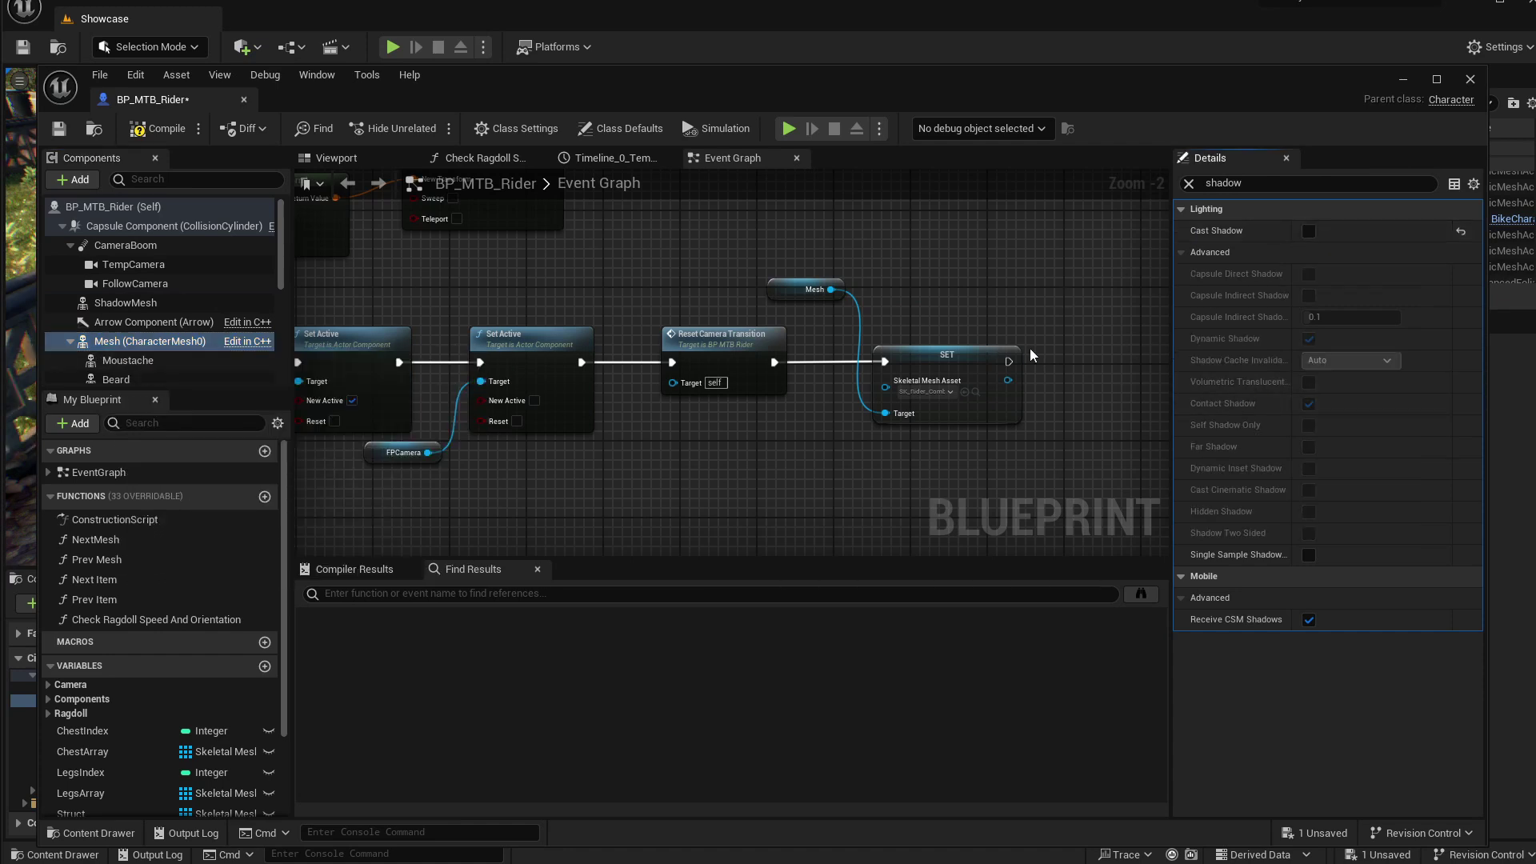
pyautogui.press('F7')
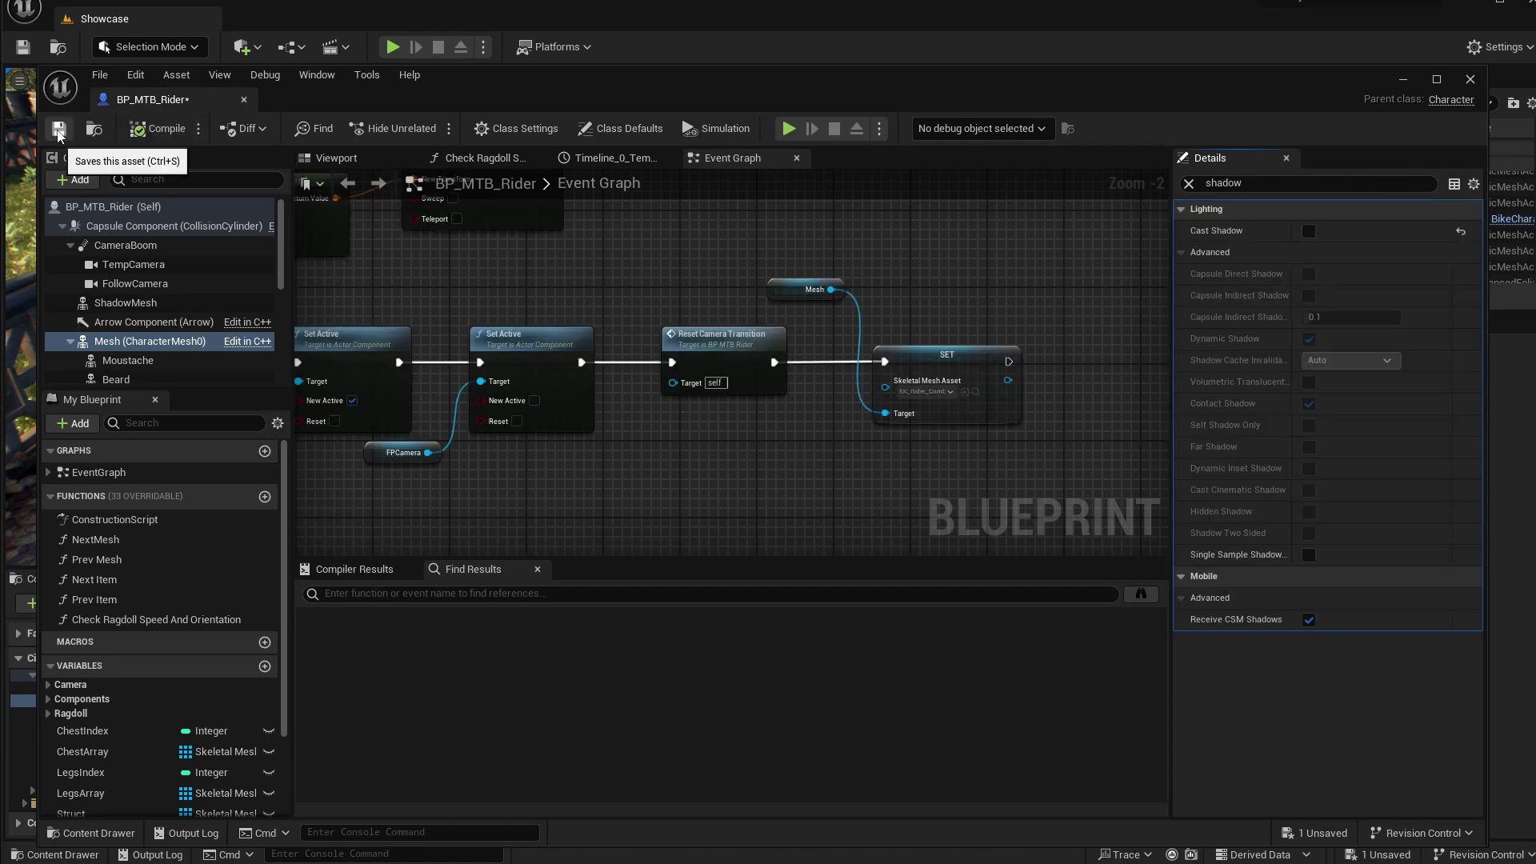
pyautogui.click(106, 341)
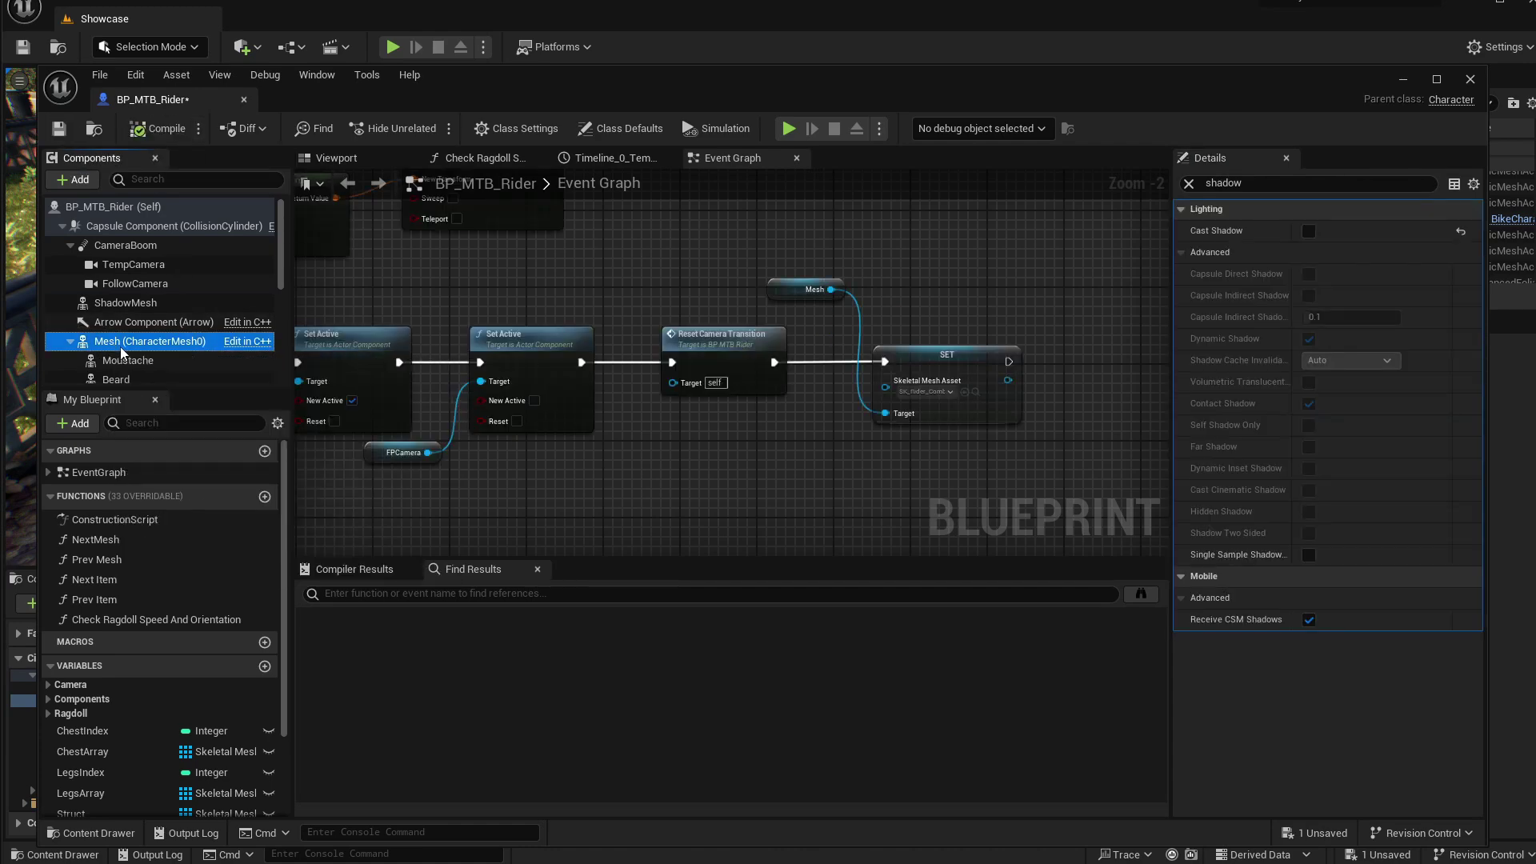
pyautogui.click(126, 306)
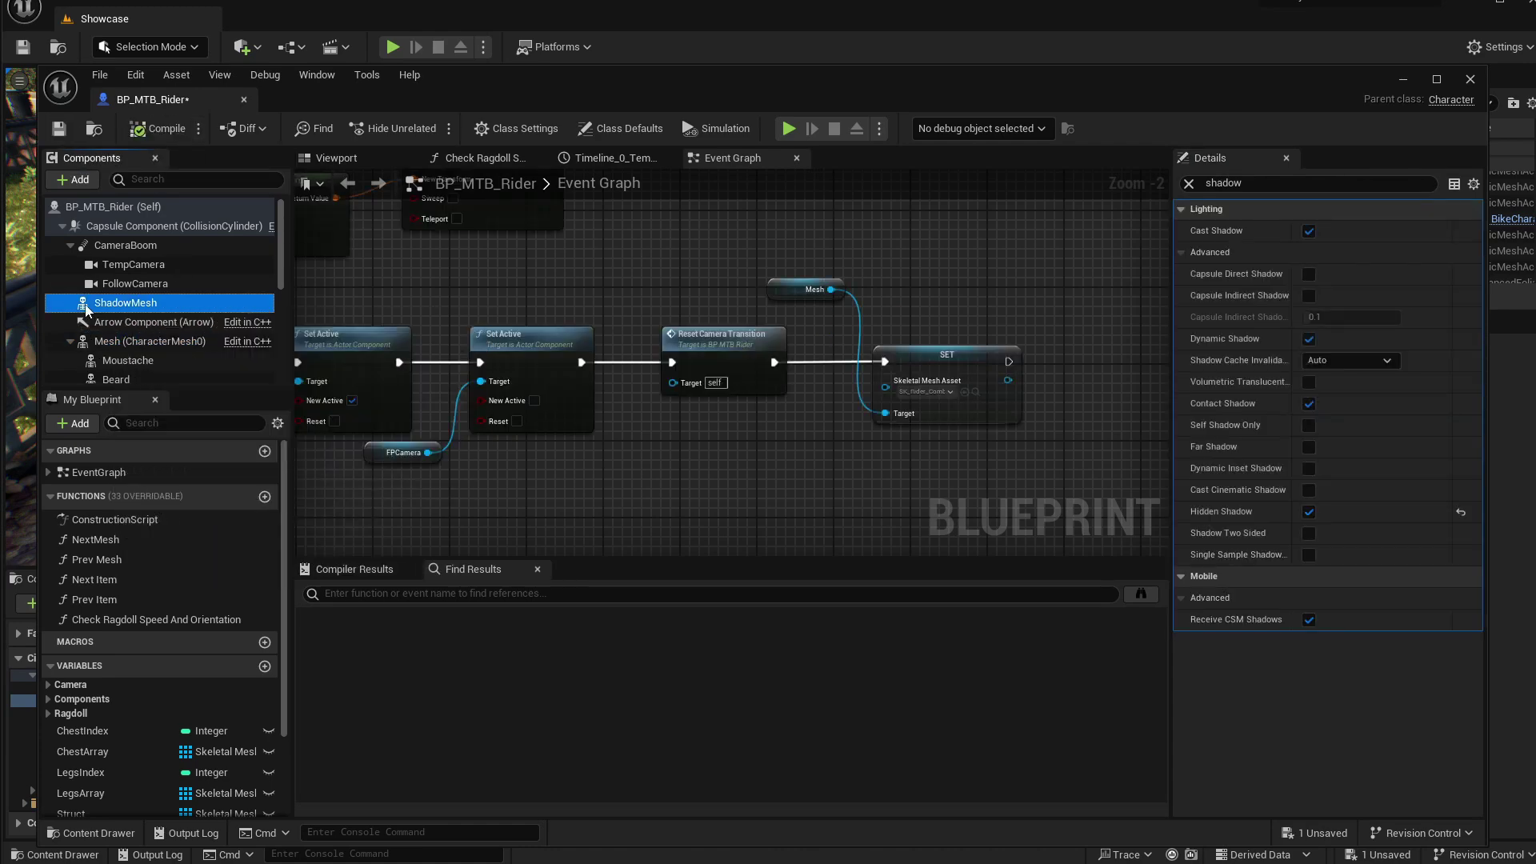
pyautogui.click(59, 129)
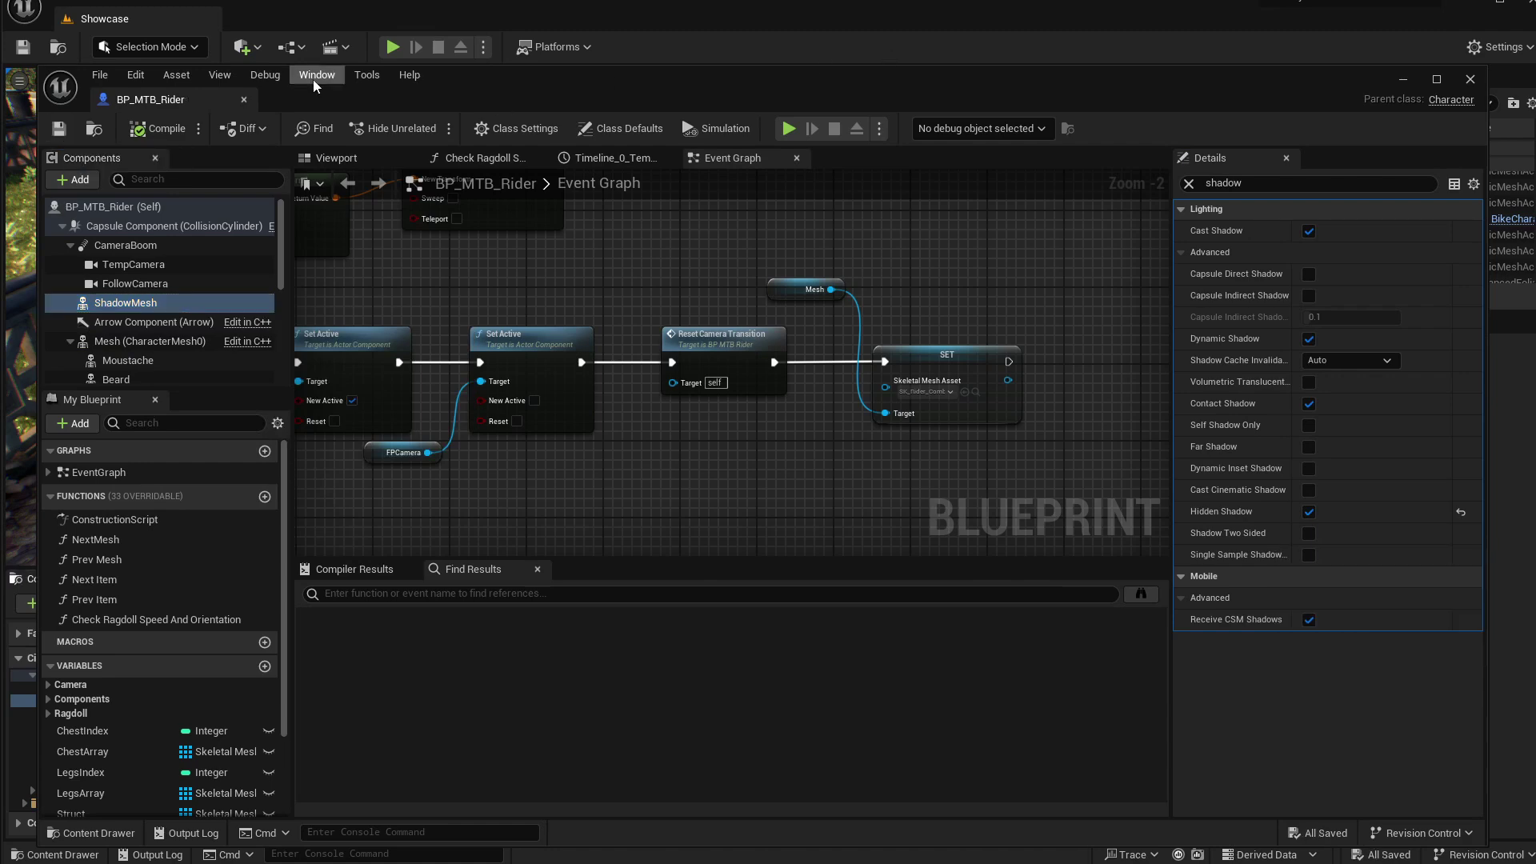
# Step: Close the blueprint and play the level, walking the rider around to examine the shadow cast by ShadowMesh
pyautogui.click(245, 100)
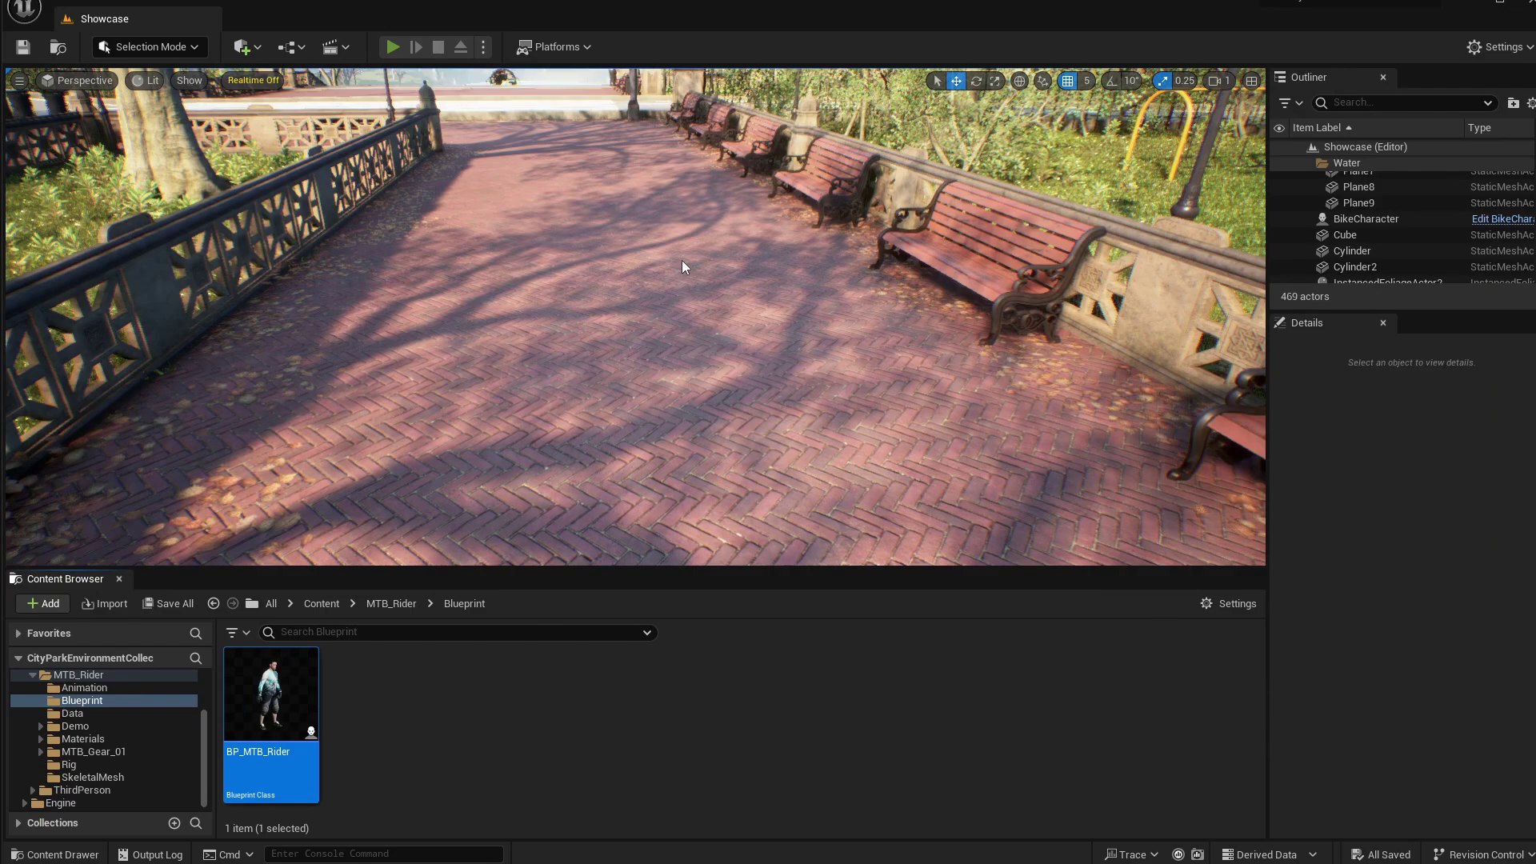
pyautogui.hotkey('alt', 'p')
pyautogui.press('w')
pyautogui.press('s')
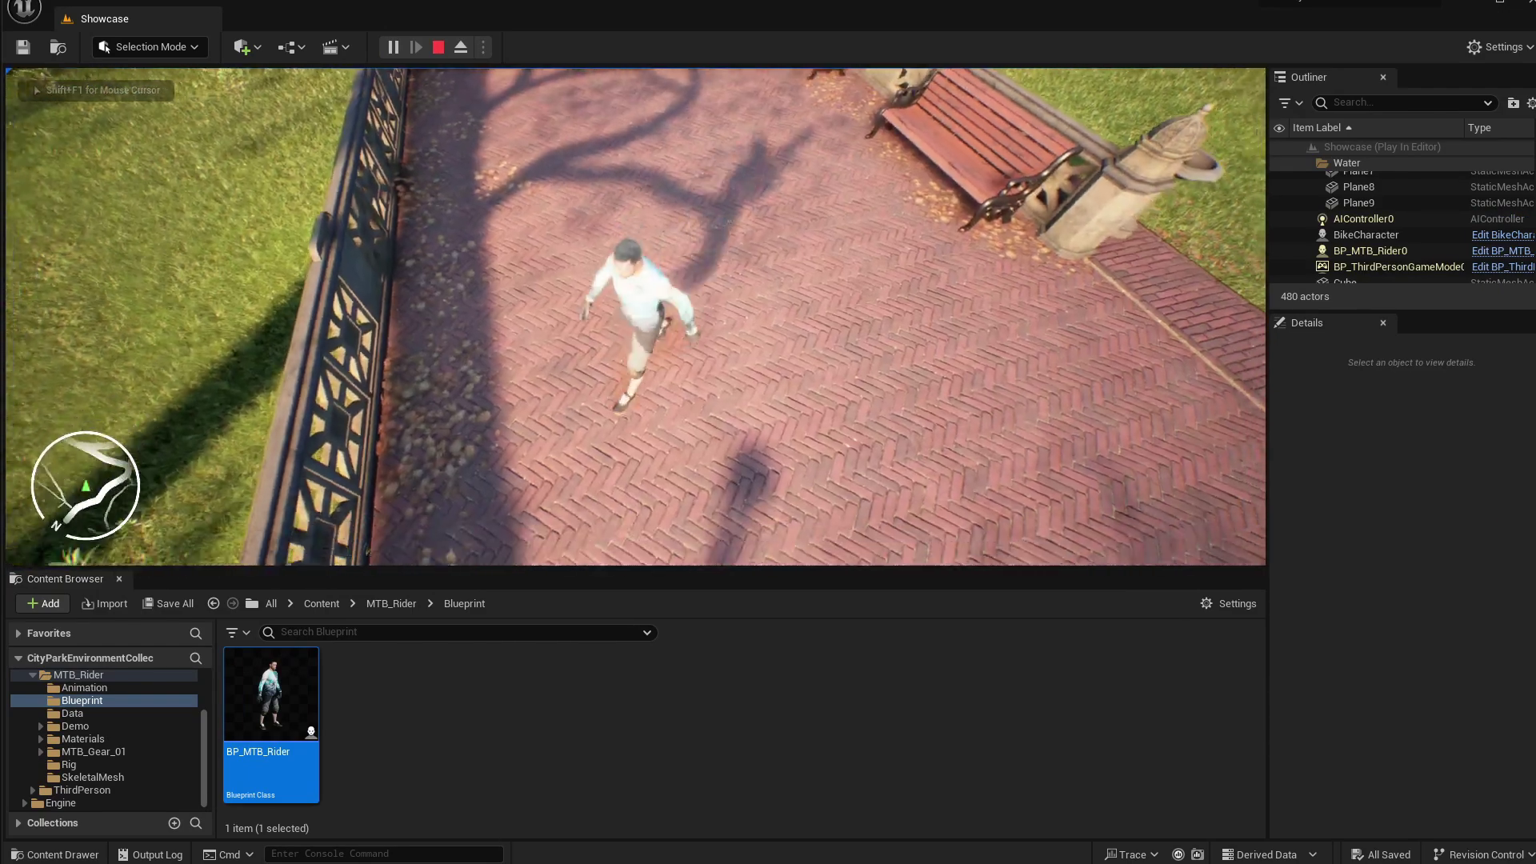
pyautogui.press('d')
pyautogui.press('s')
pyautogui.press('w')
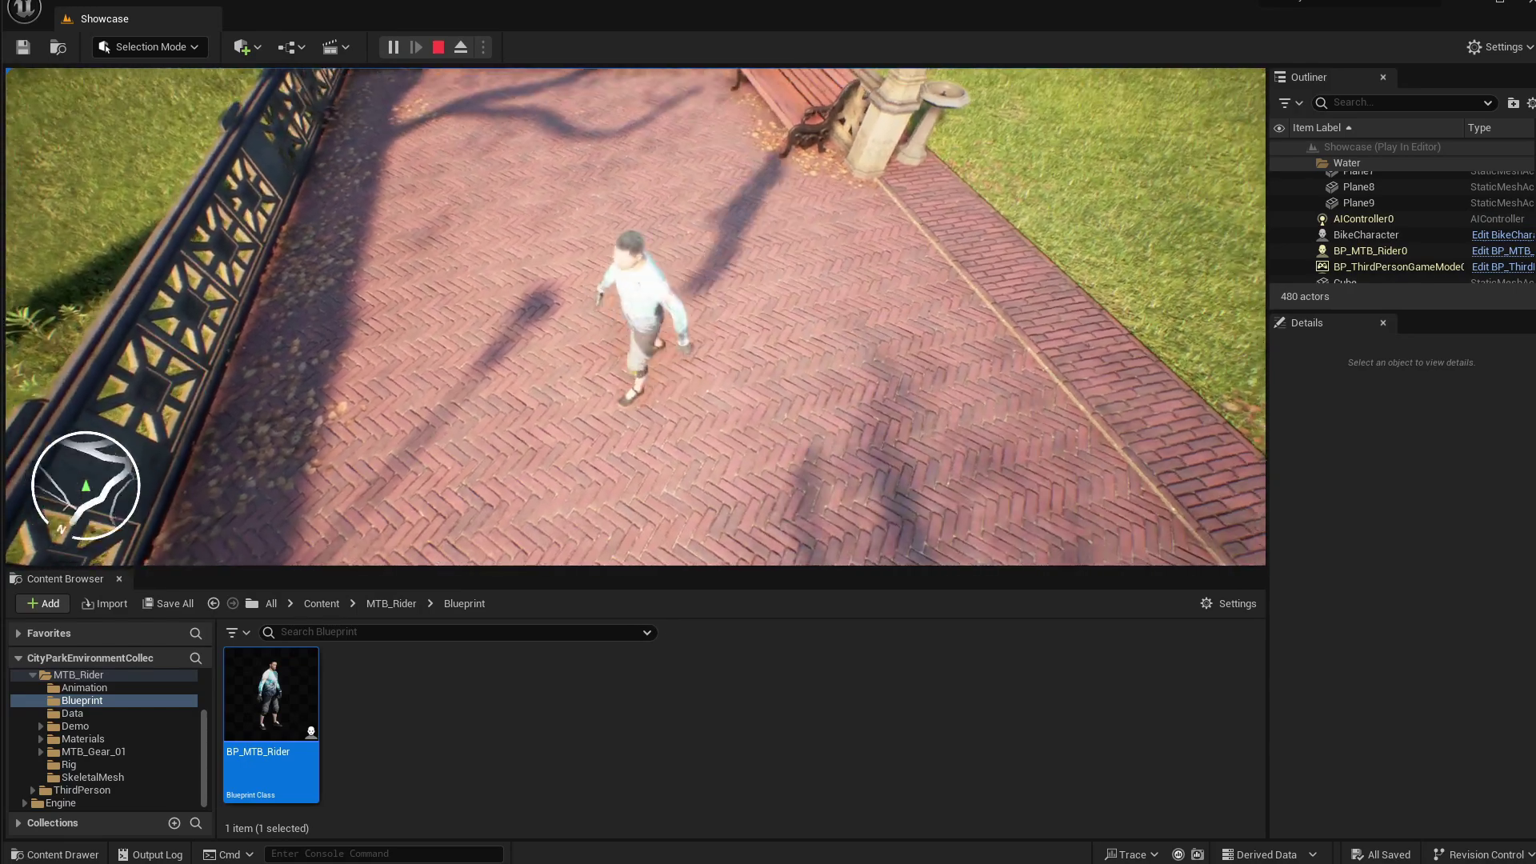
pyautogui.press('s')
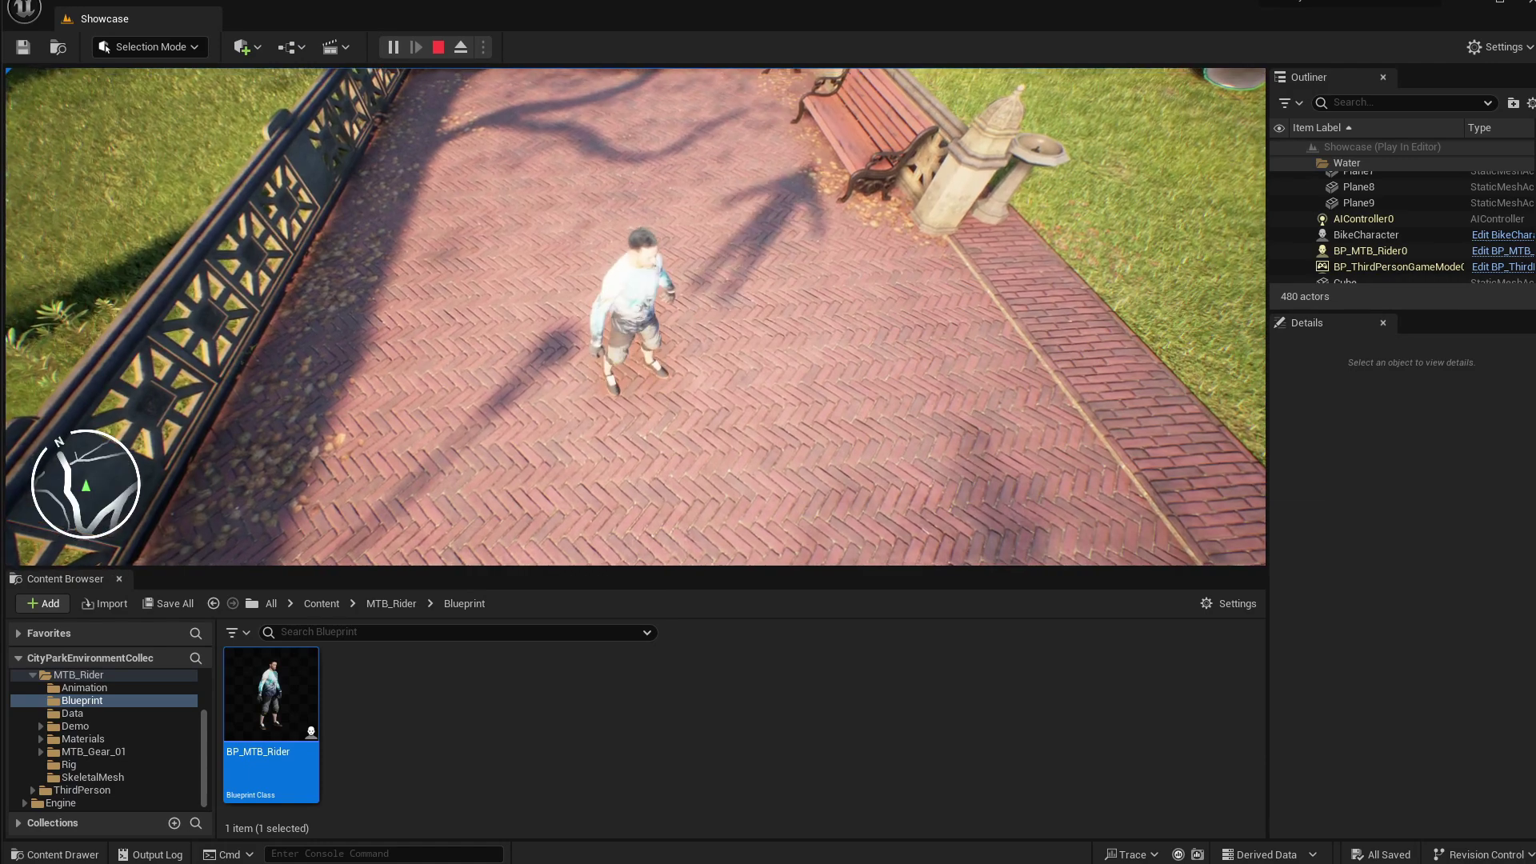
pyautogui.press('Escape')
# Step: Stop the play session, open the BP_MTB_Rider blueprint's viewport and inspect the transforms of ShadowMesh and Mesh (CharacterMesh0)
pyautogui.doubleClick(268, 698)
pyautogui.click(328, 159)
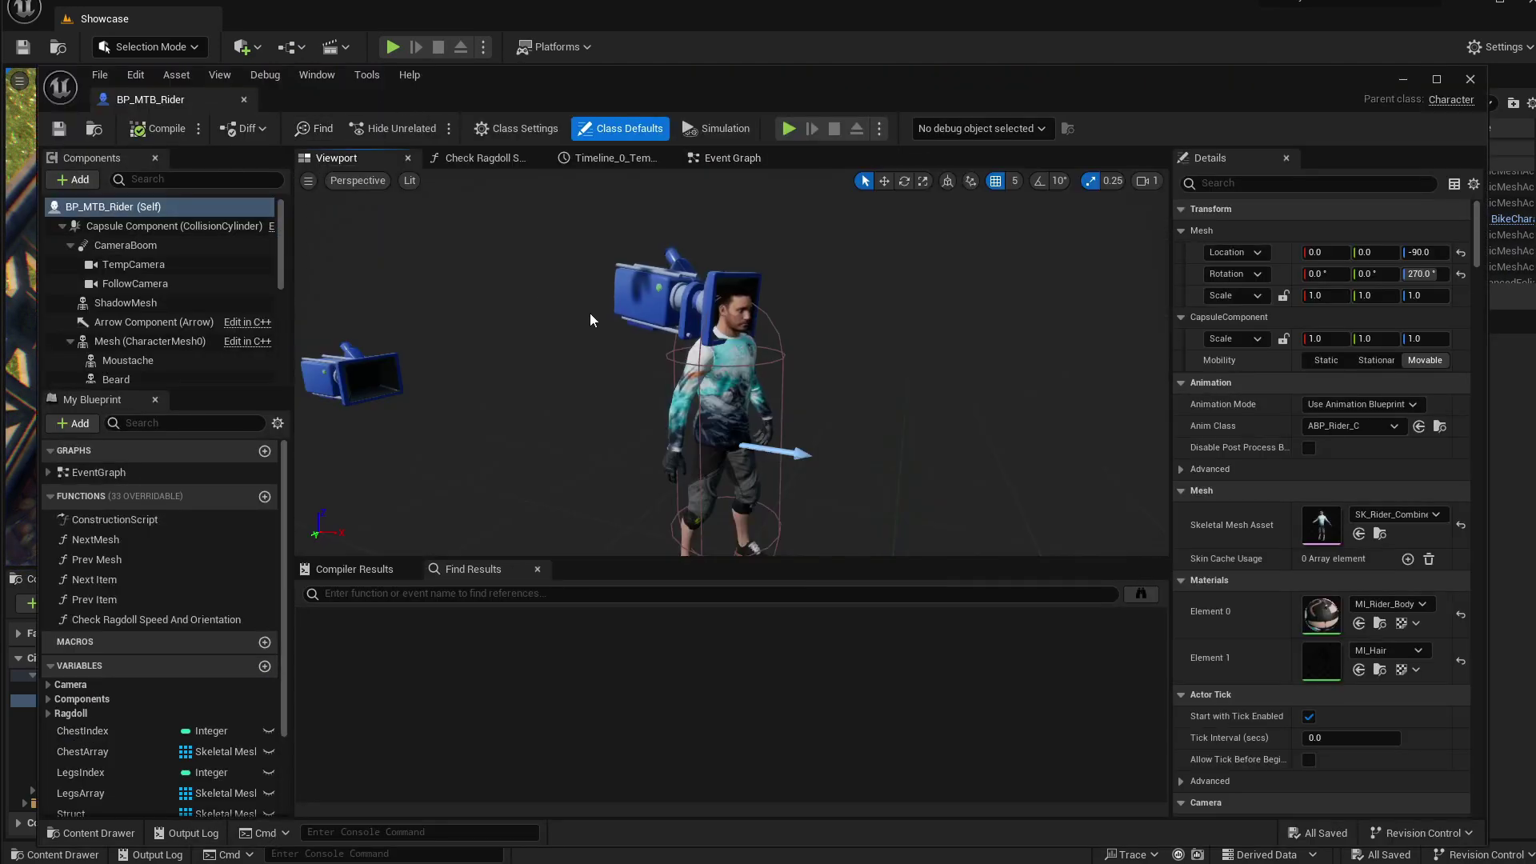
pyautogui.click(126, 302)
pyautogui.scroll(4, 731, 362)
pyautogui.scroll(-2, 731, 361)
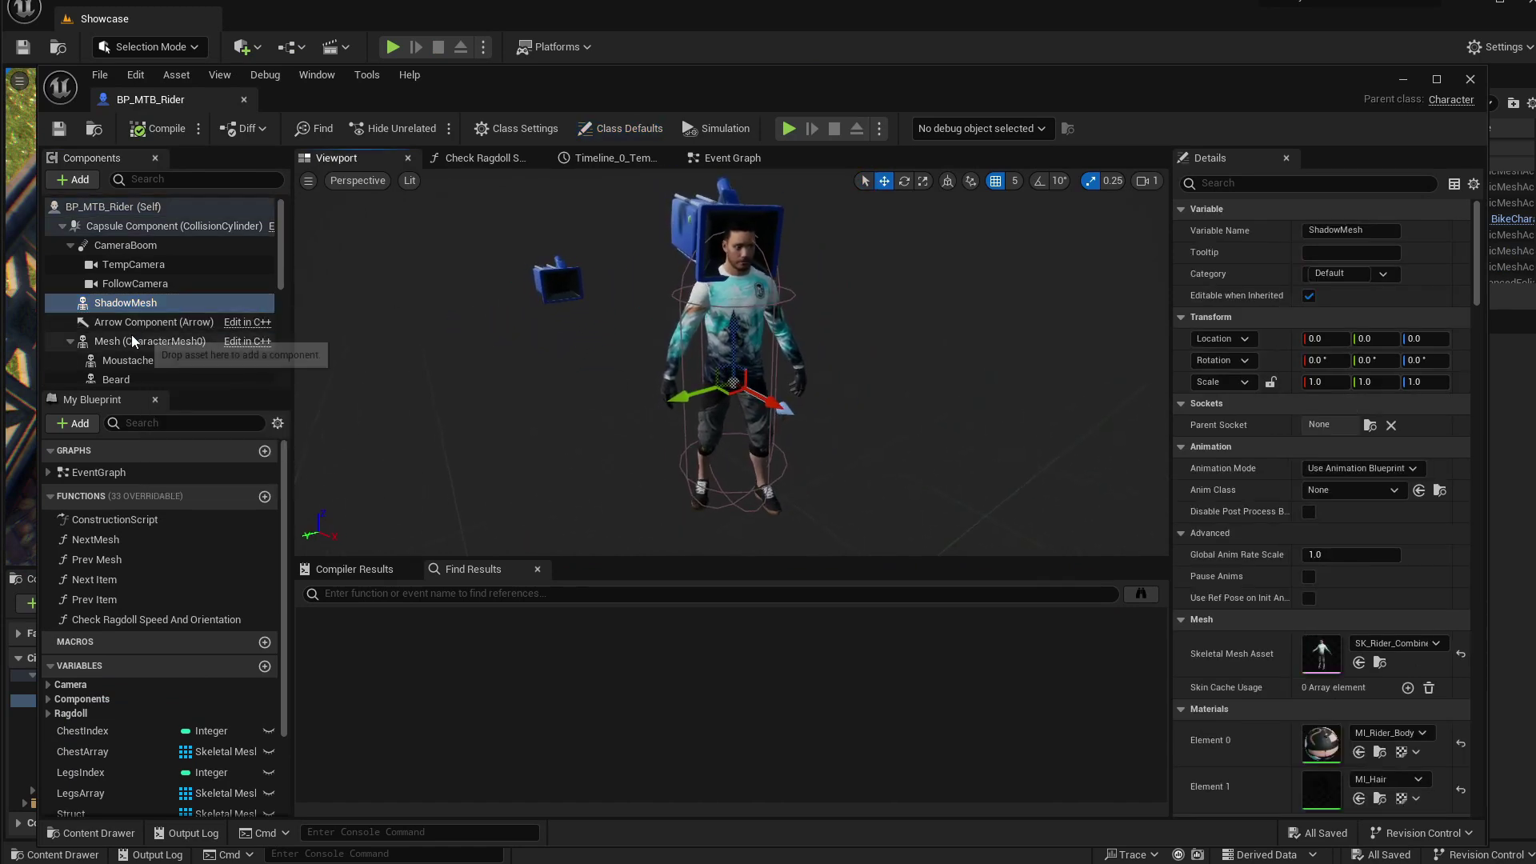
pyautogui.click(124, 341)
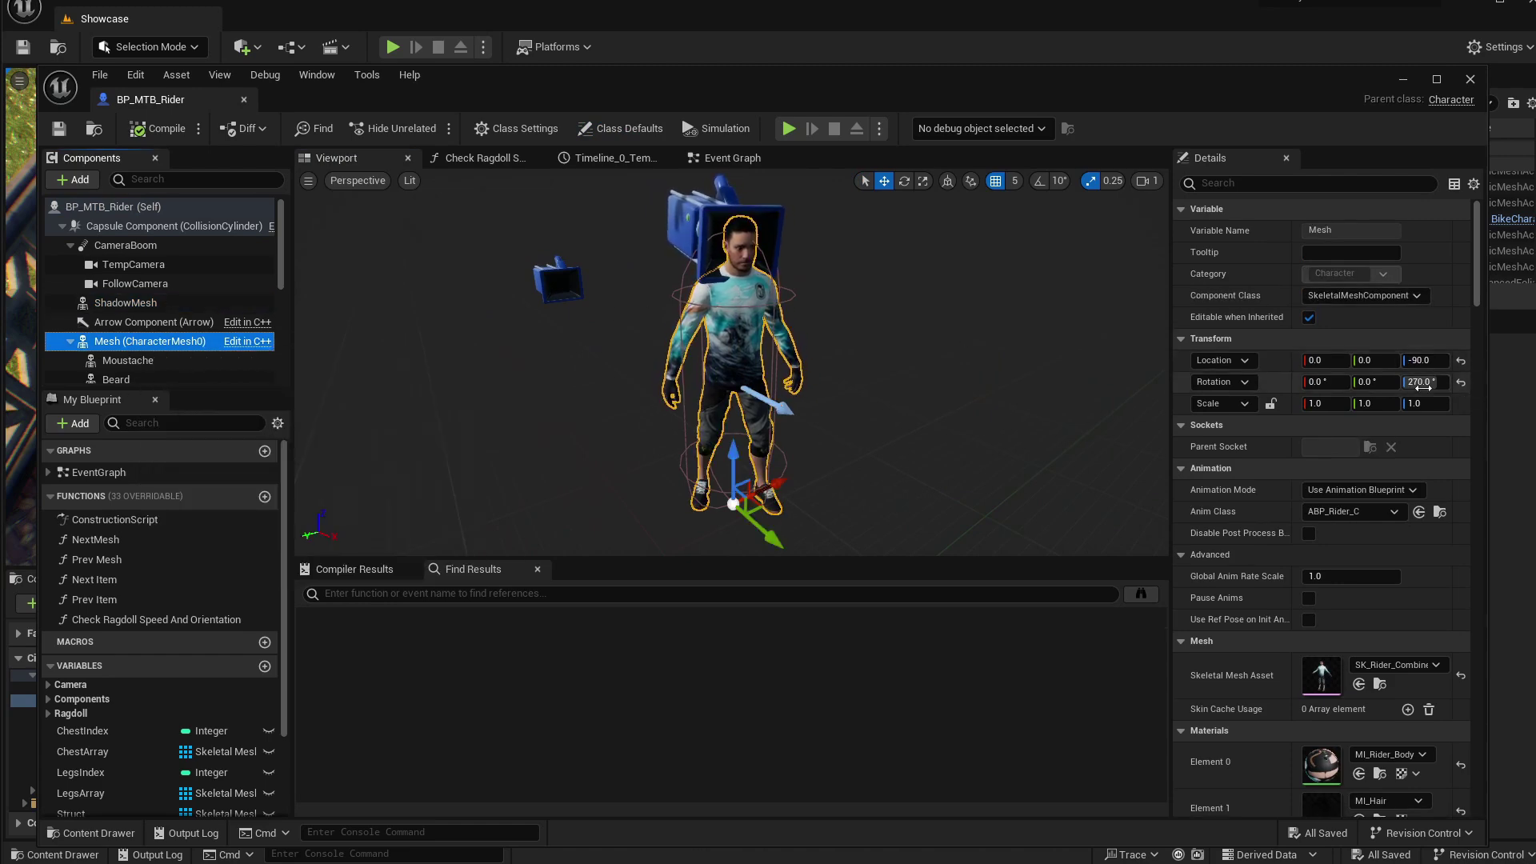
# Step: Set the ShadowMesh component's Z location to -90 and its Z rotation to 270°
pyautogui.click(132, 303)
pyautogui.click(1419, 338)
pyautogui.write('-90')
pyautogui.press('Return')
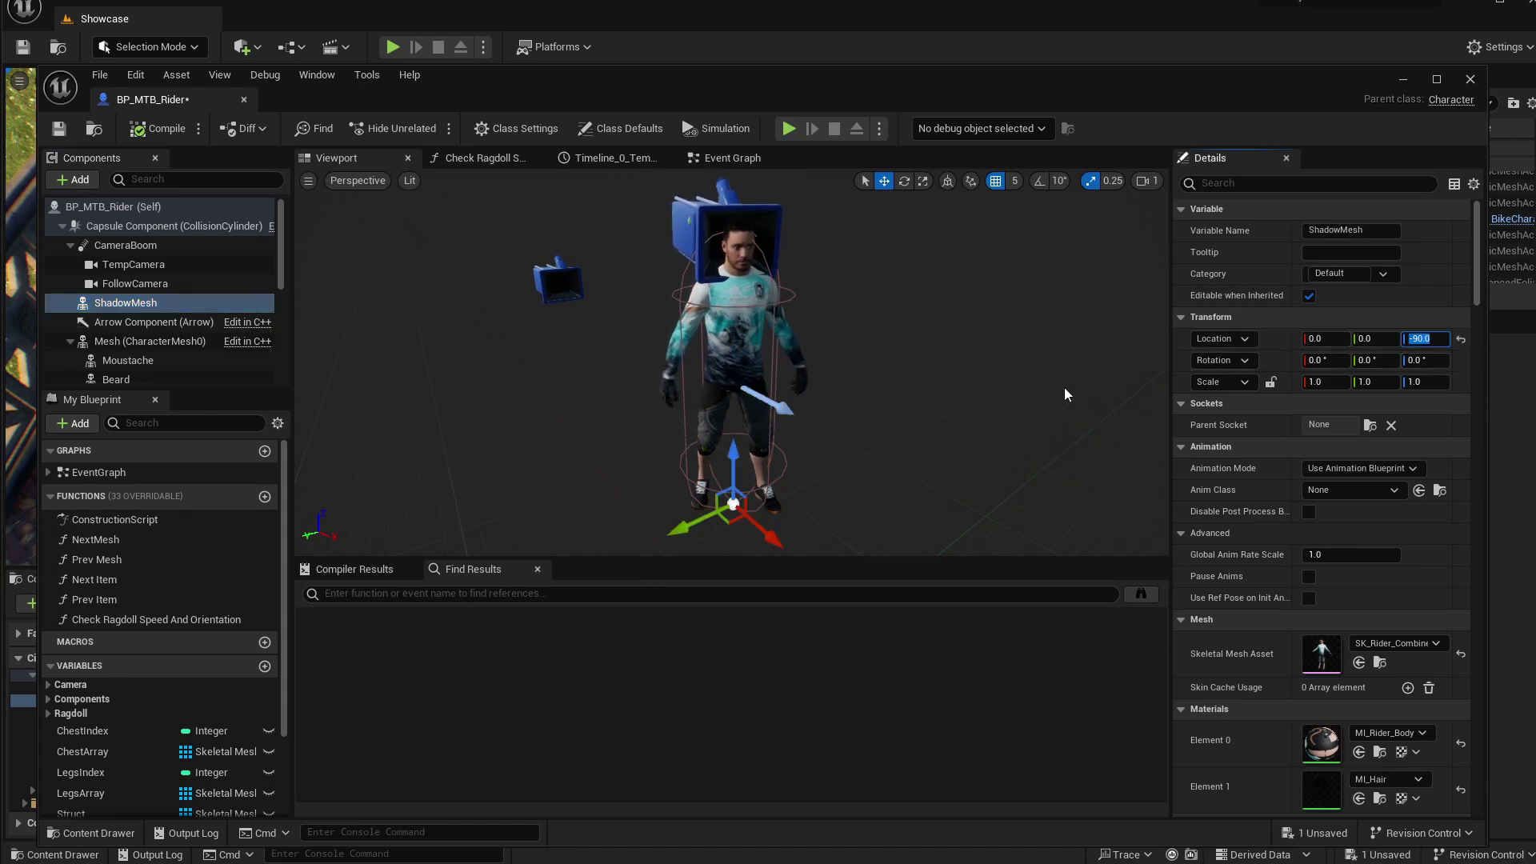
pyautogui.click(1420, 360)
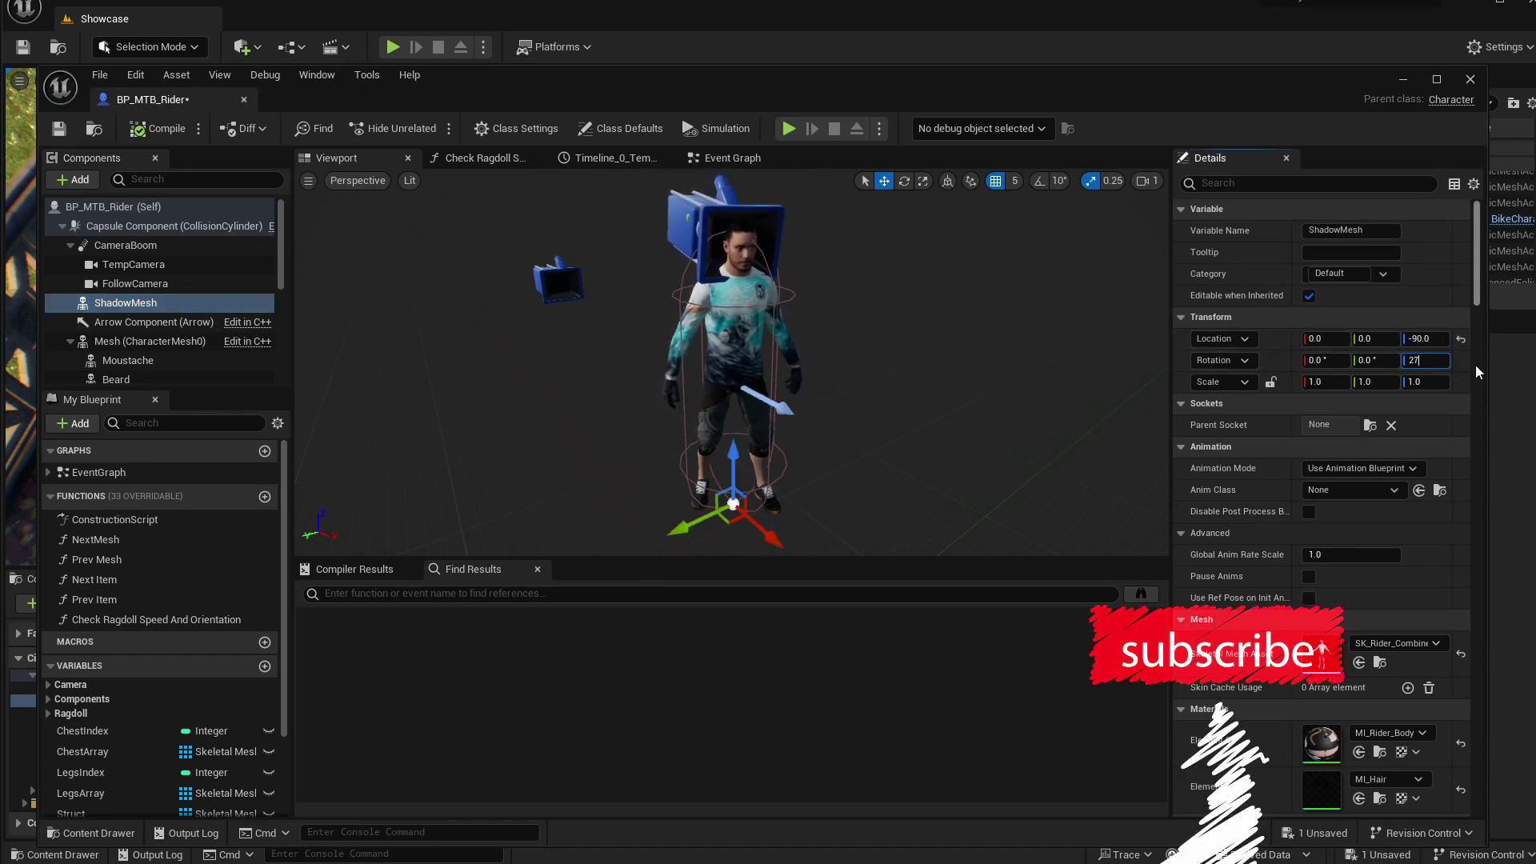
pyautogui.write('270')
pyautogui.press('Return')
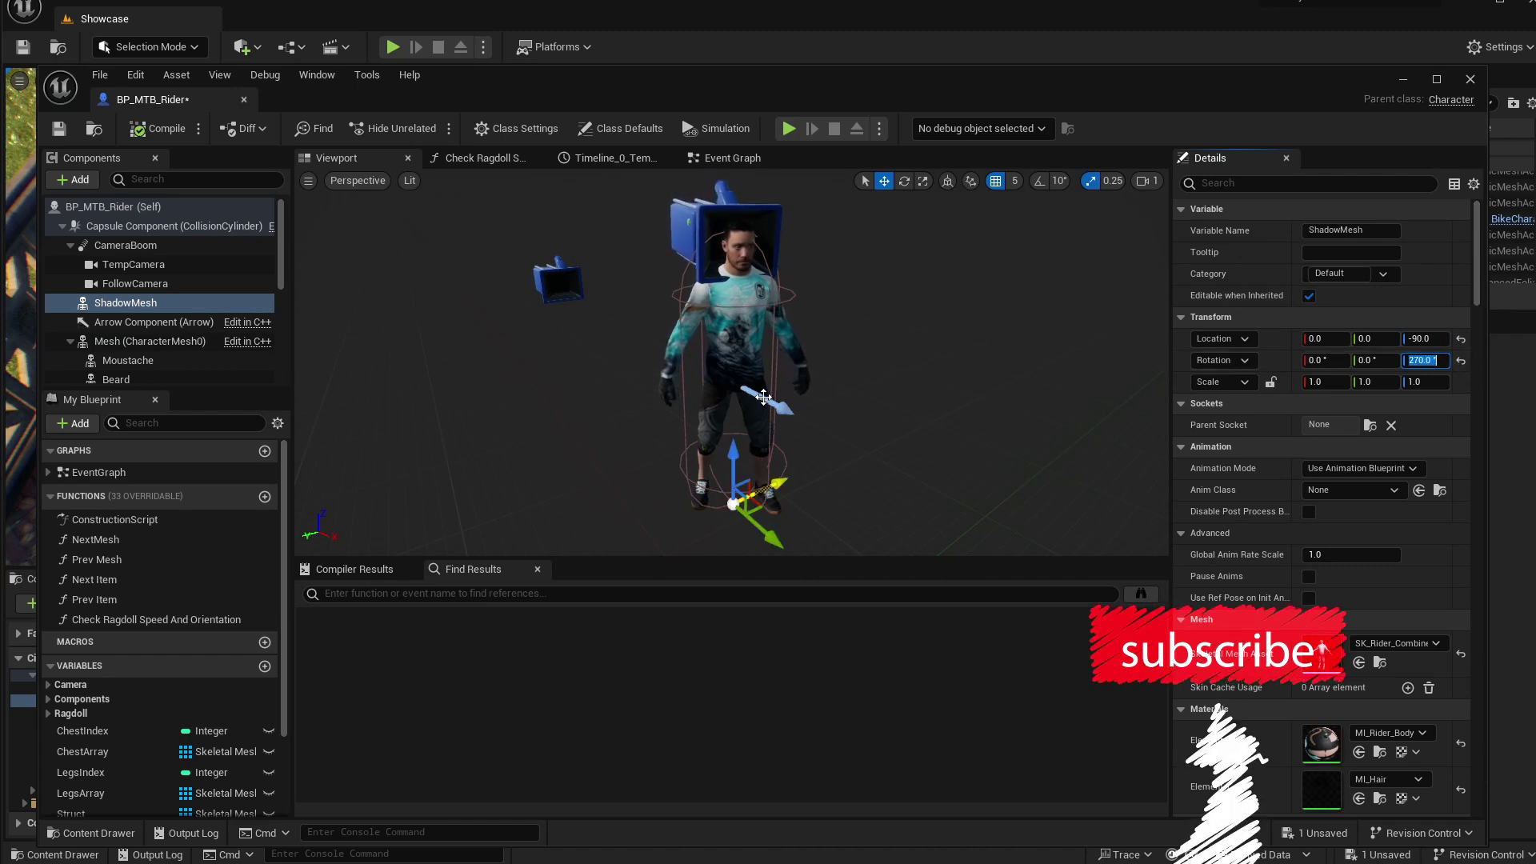
# Step: Assign ABP_Rider as the ShadowMesh component's anim class, matching the main Mesh, then compile and save the blueprint
pyautogui.click(1352, 490)
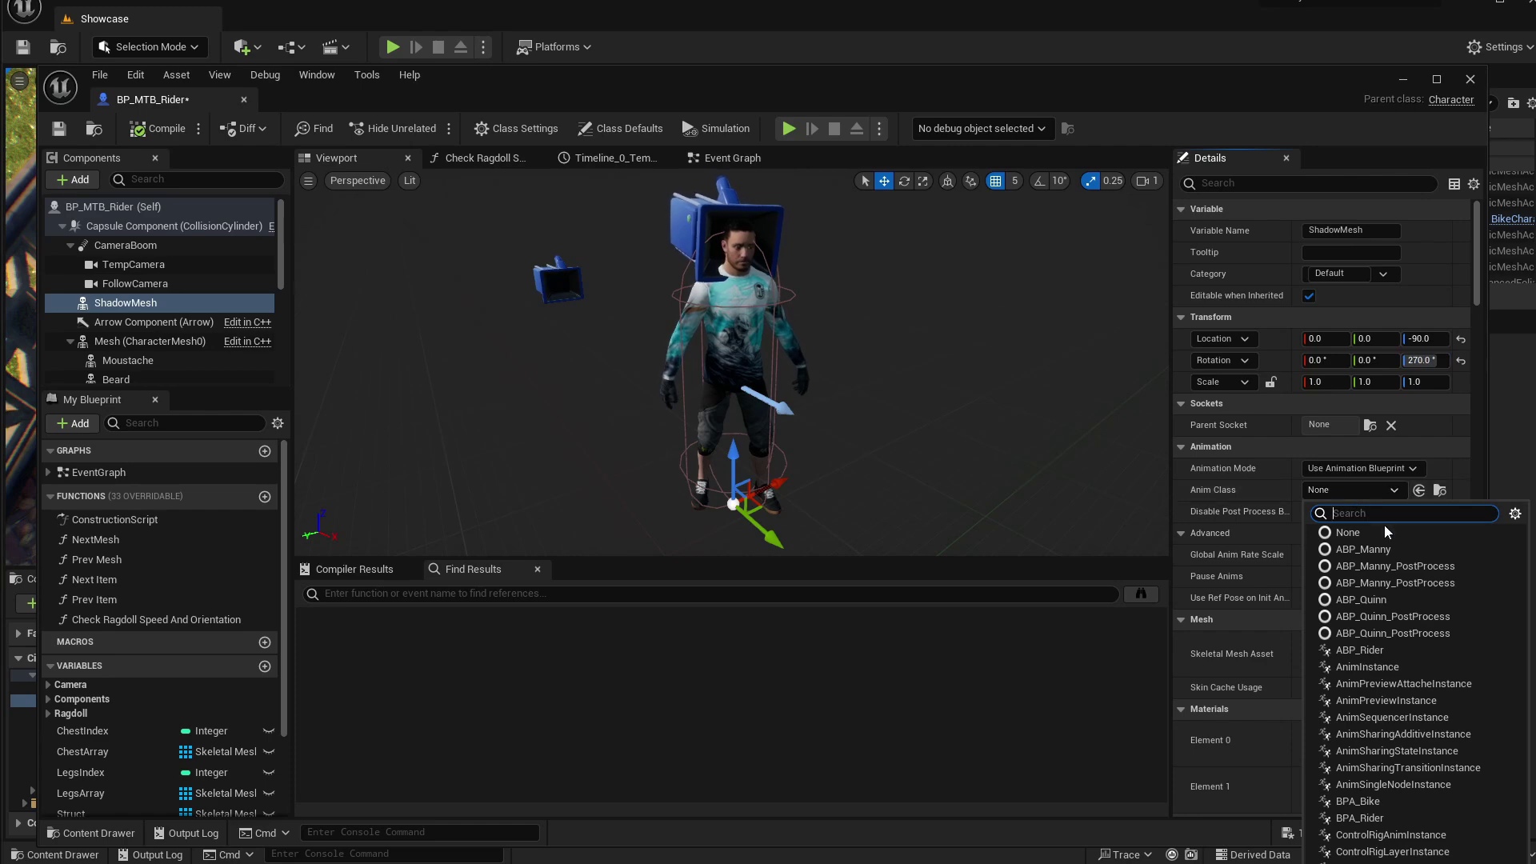
pyautogui.click(128, 342)
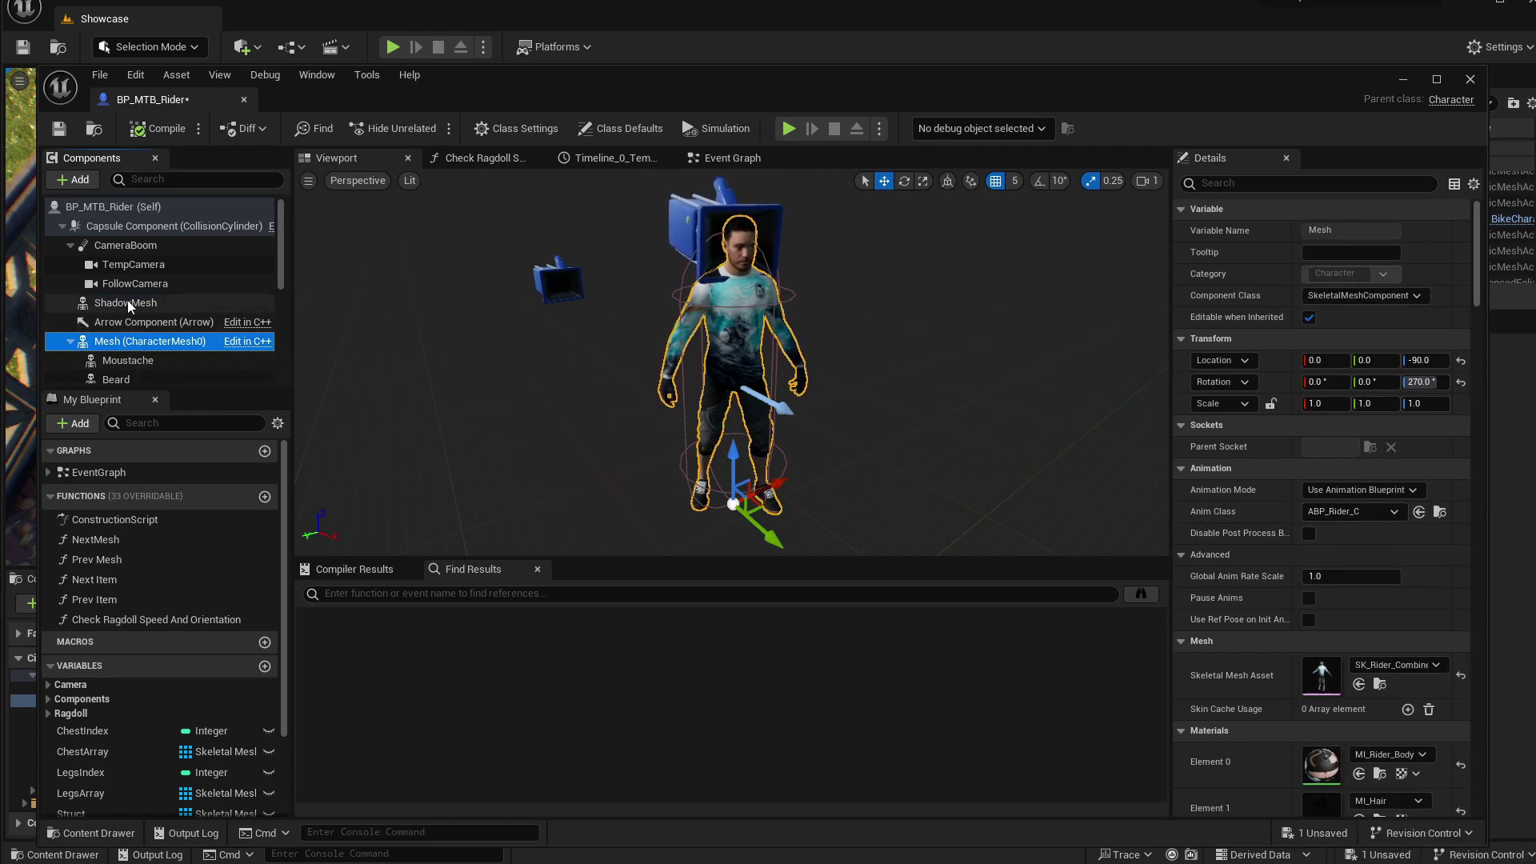
pyautogui.click(146, 305)
pyautogui.click(1348, 490)
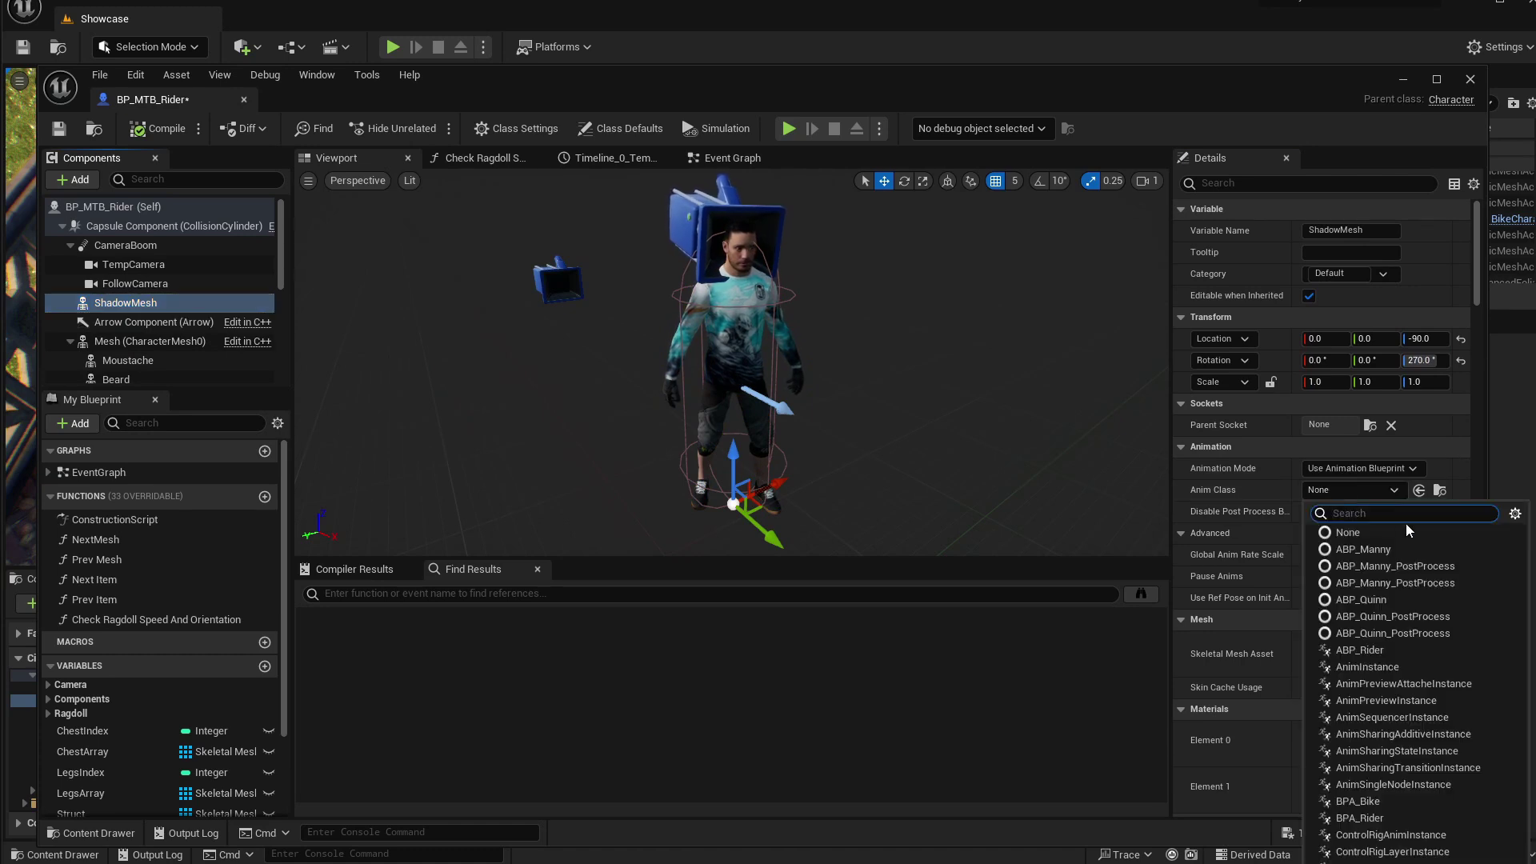
pyautogui.click(1360, 649)
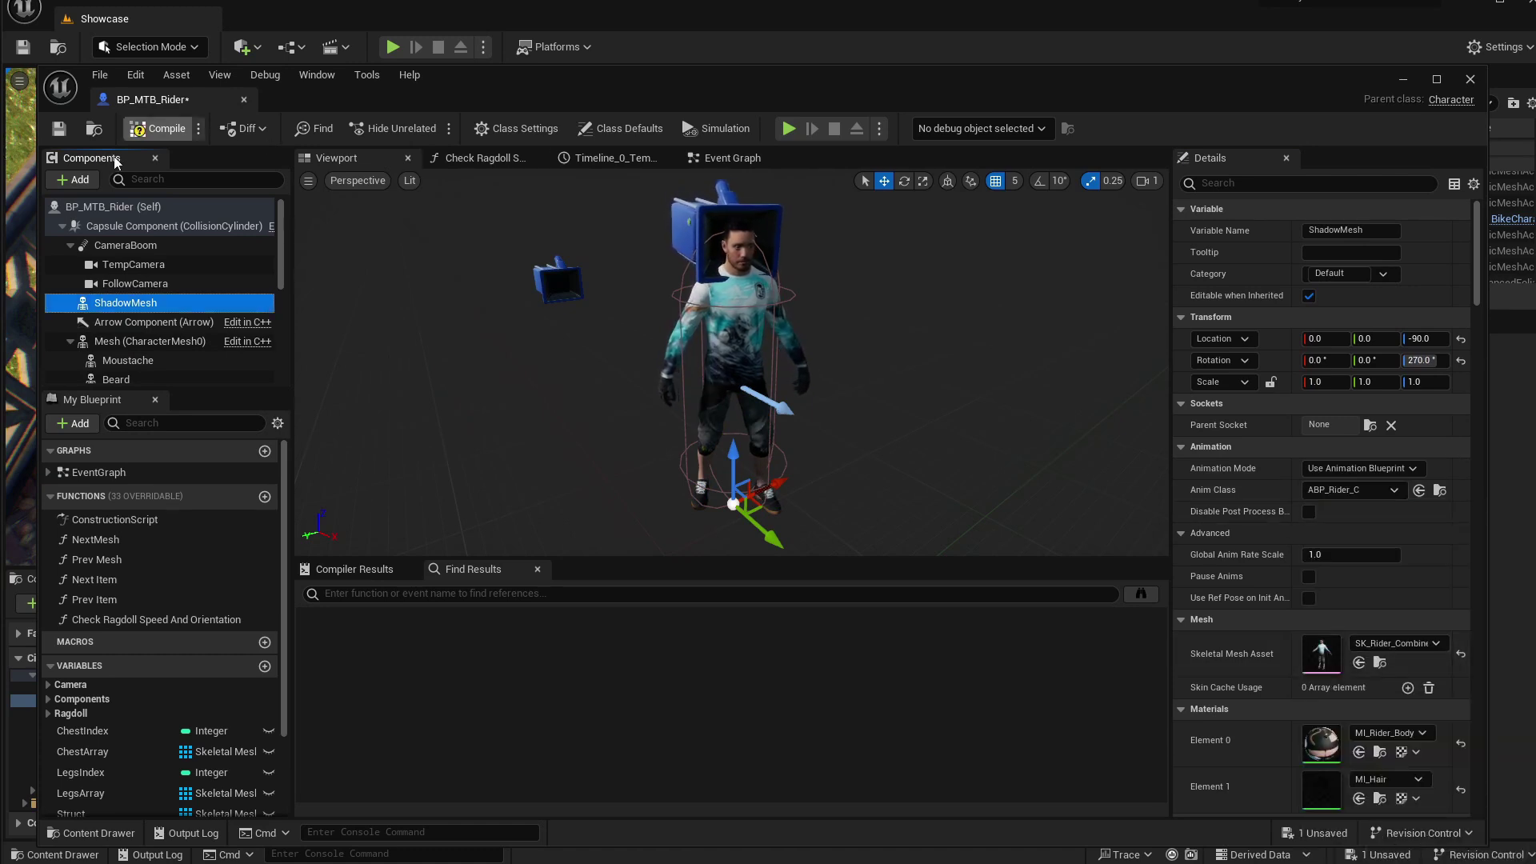
pyautogui.click(157, 129)
pyautogui.hotkey('ctrl', 's')
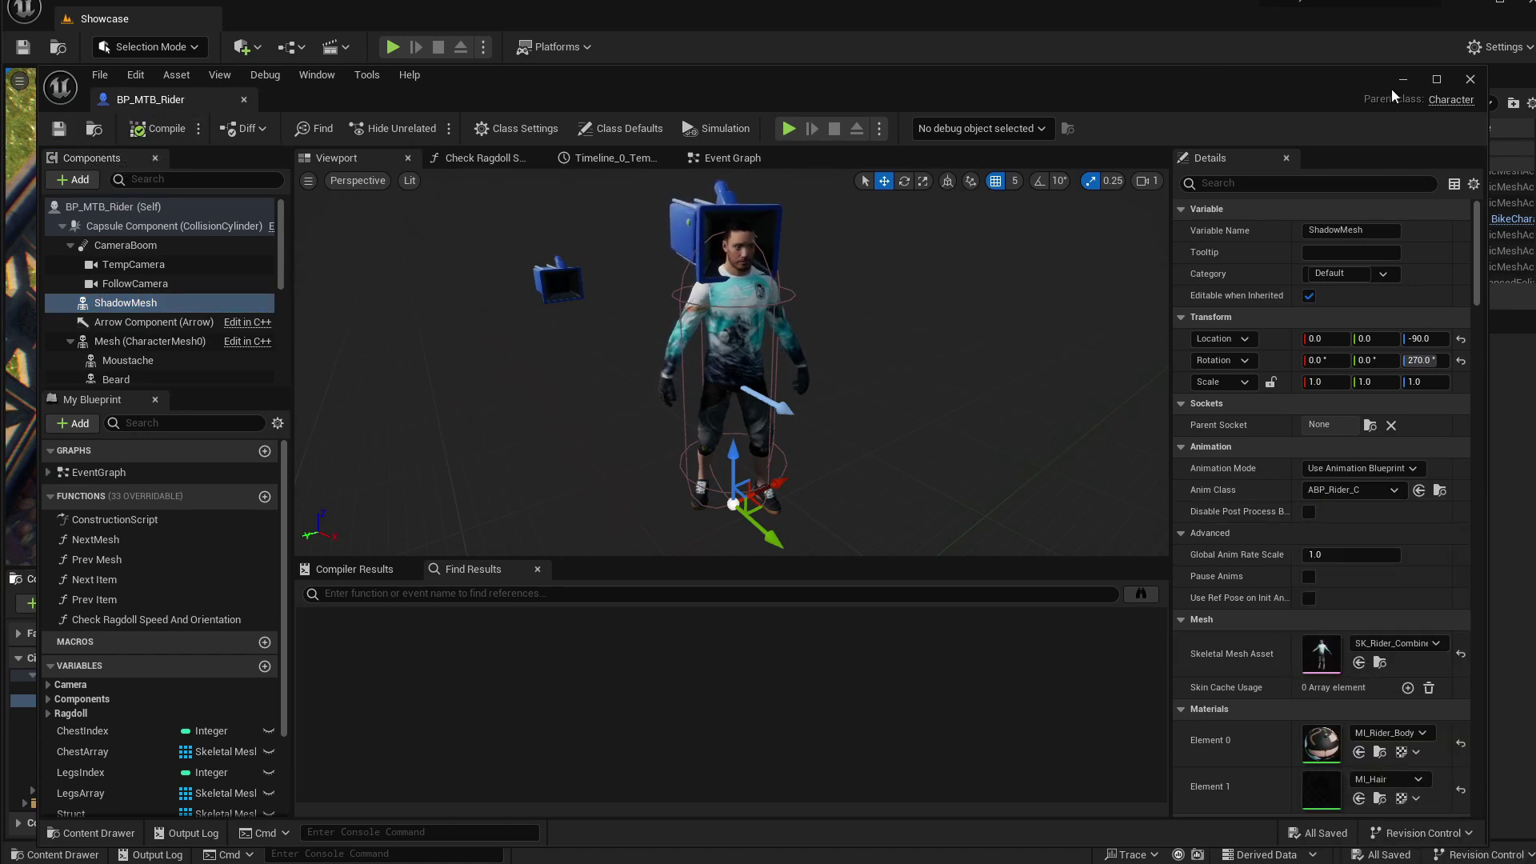
# Step: Minimize the blueprint, play the level and walk the rider around in third person to examine the animated shadow
pyautogui.click(1400, 80)
pyautogui.click(393, 47)
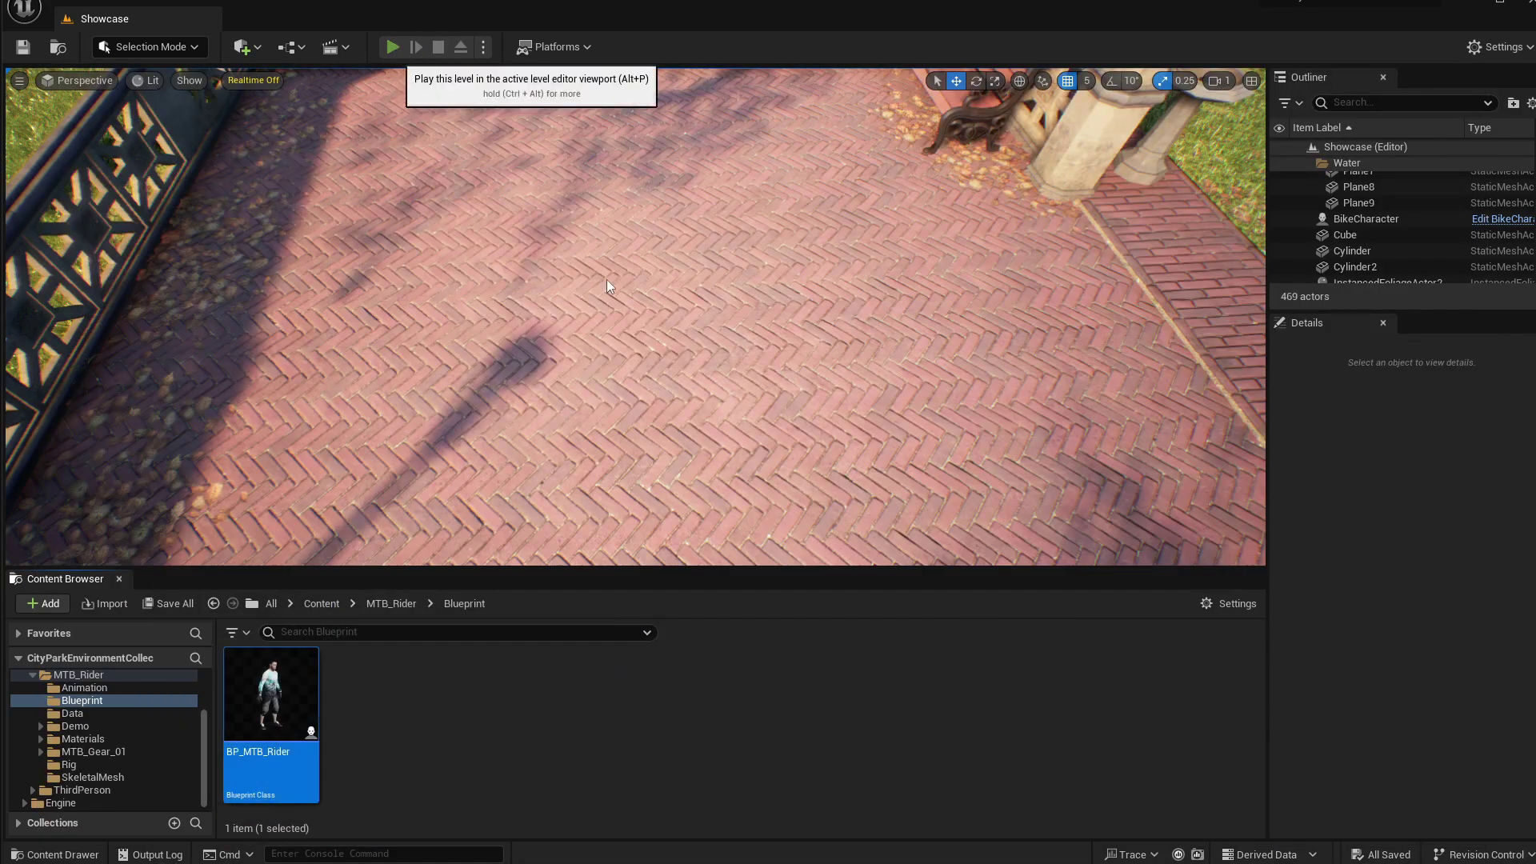
pyautogui.hotkey('alt', 'p')
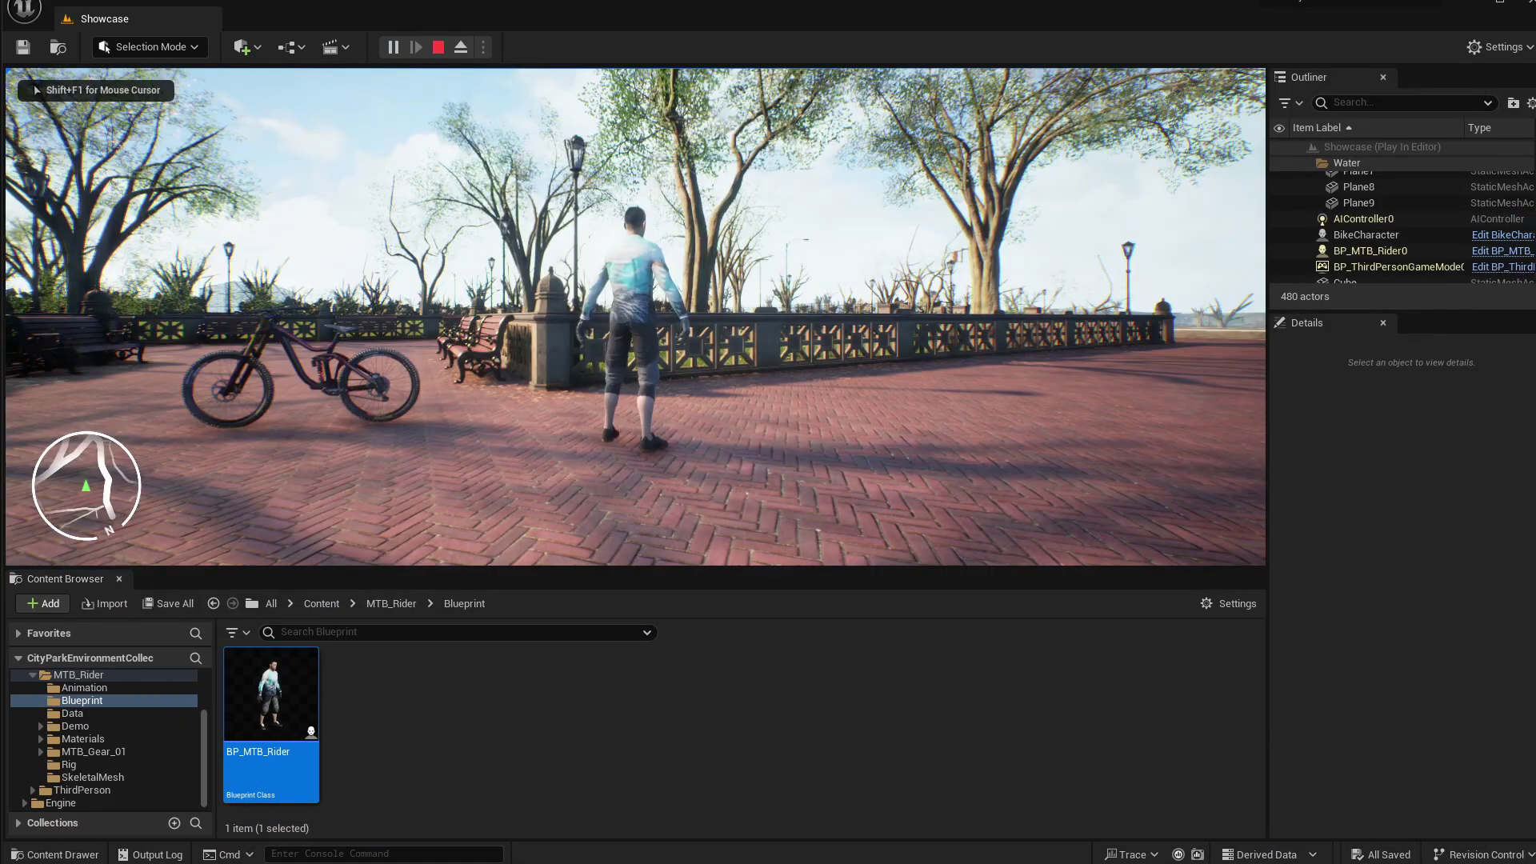
pyautogui.press('w')
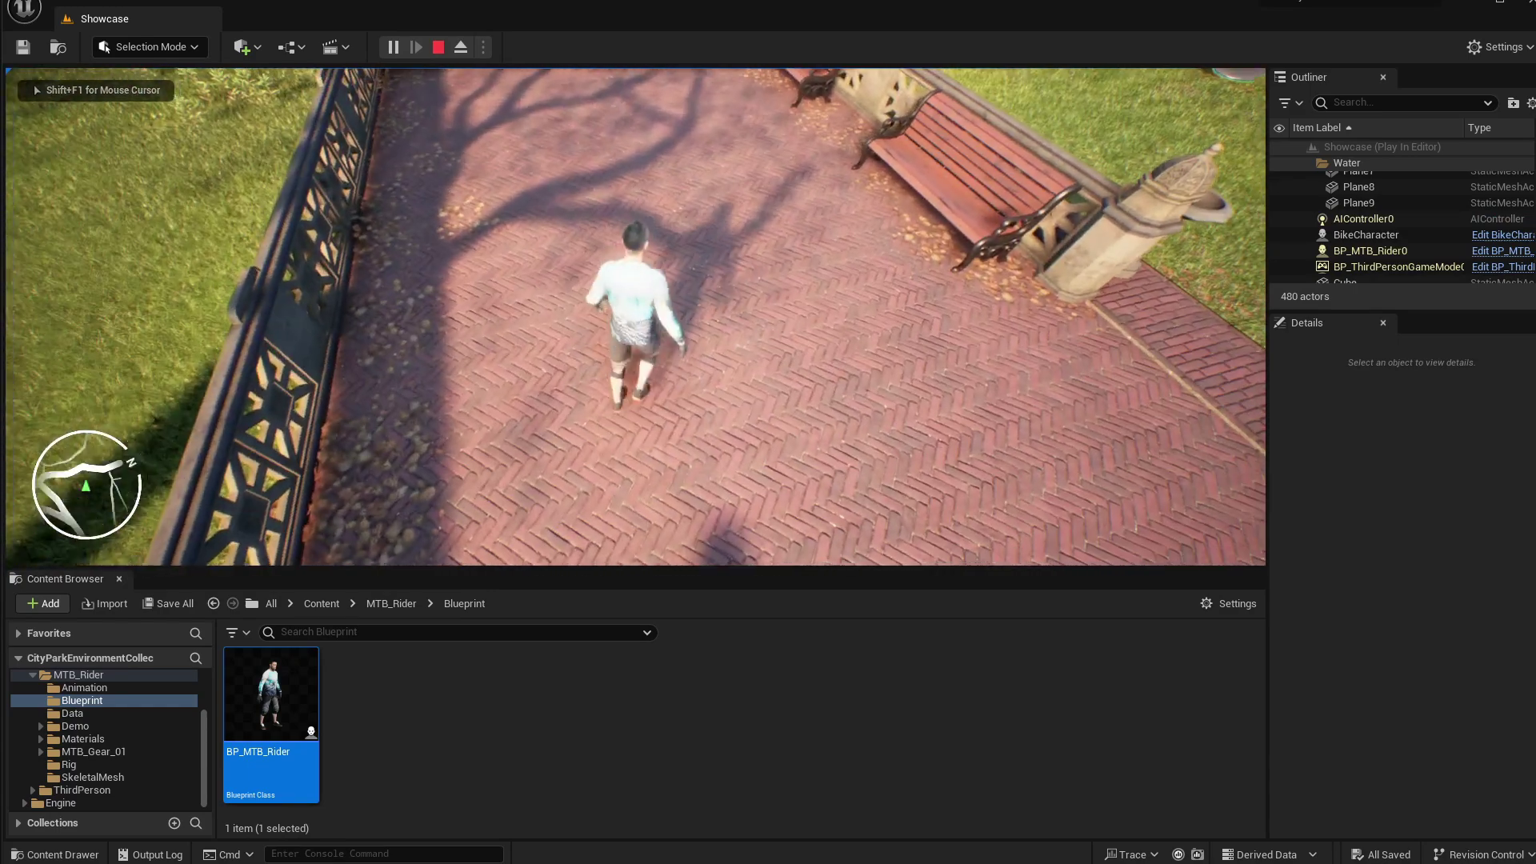
pyautogui.press('d')
pyautogui.press('w')
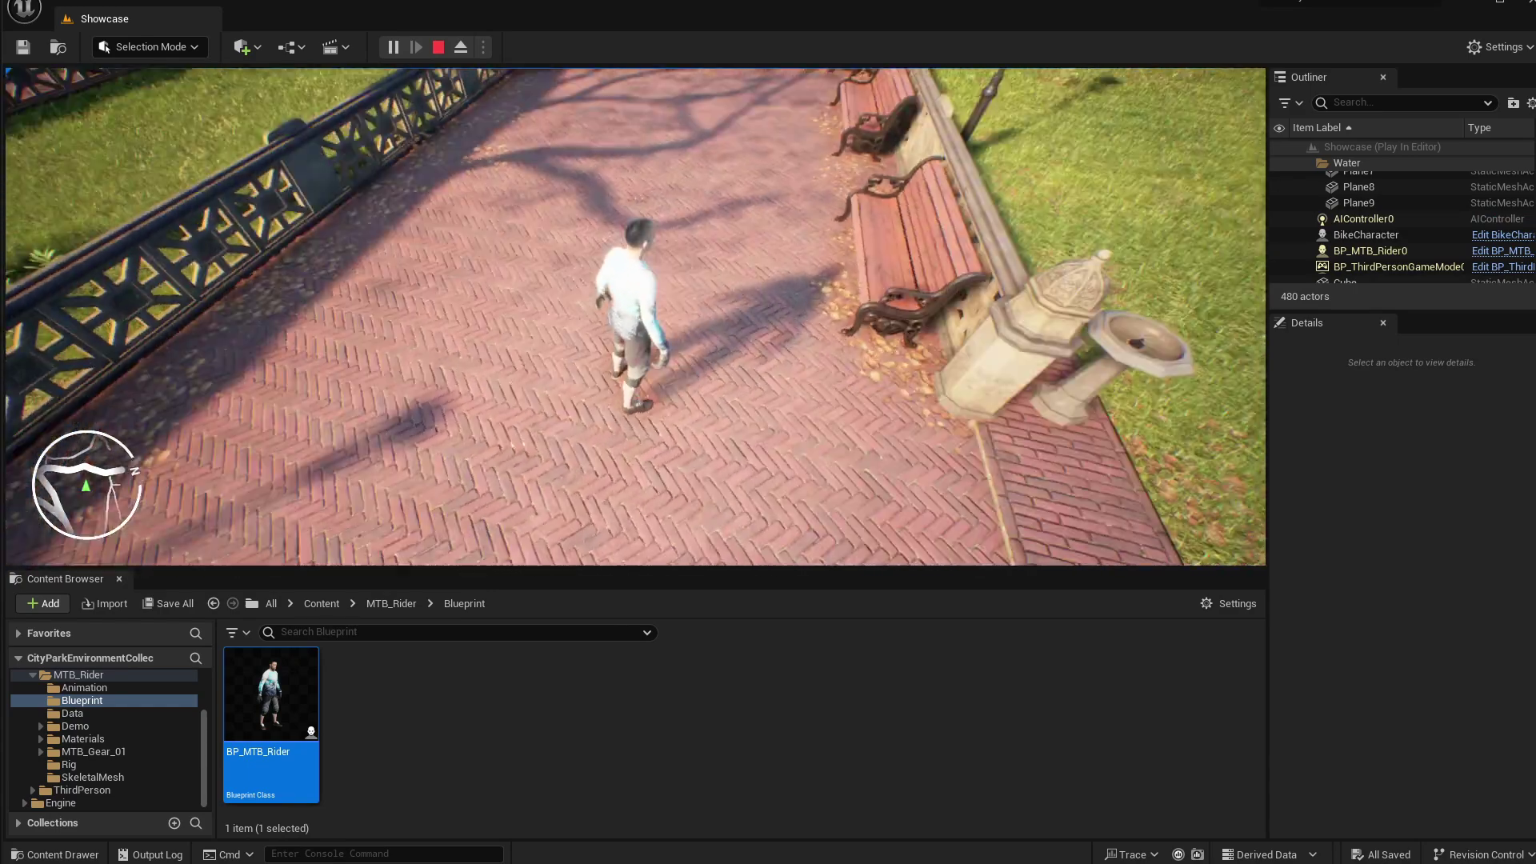
pyautogui.press('s')
# Step: Switch repeatedly between the first-person and third-person cameras while walking to check the rider's body and shadow in both views
pyautogui.press('v')
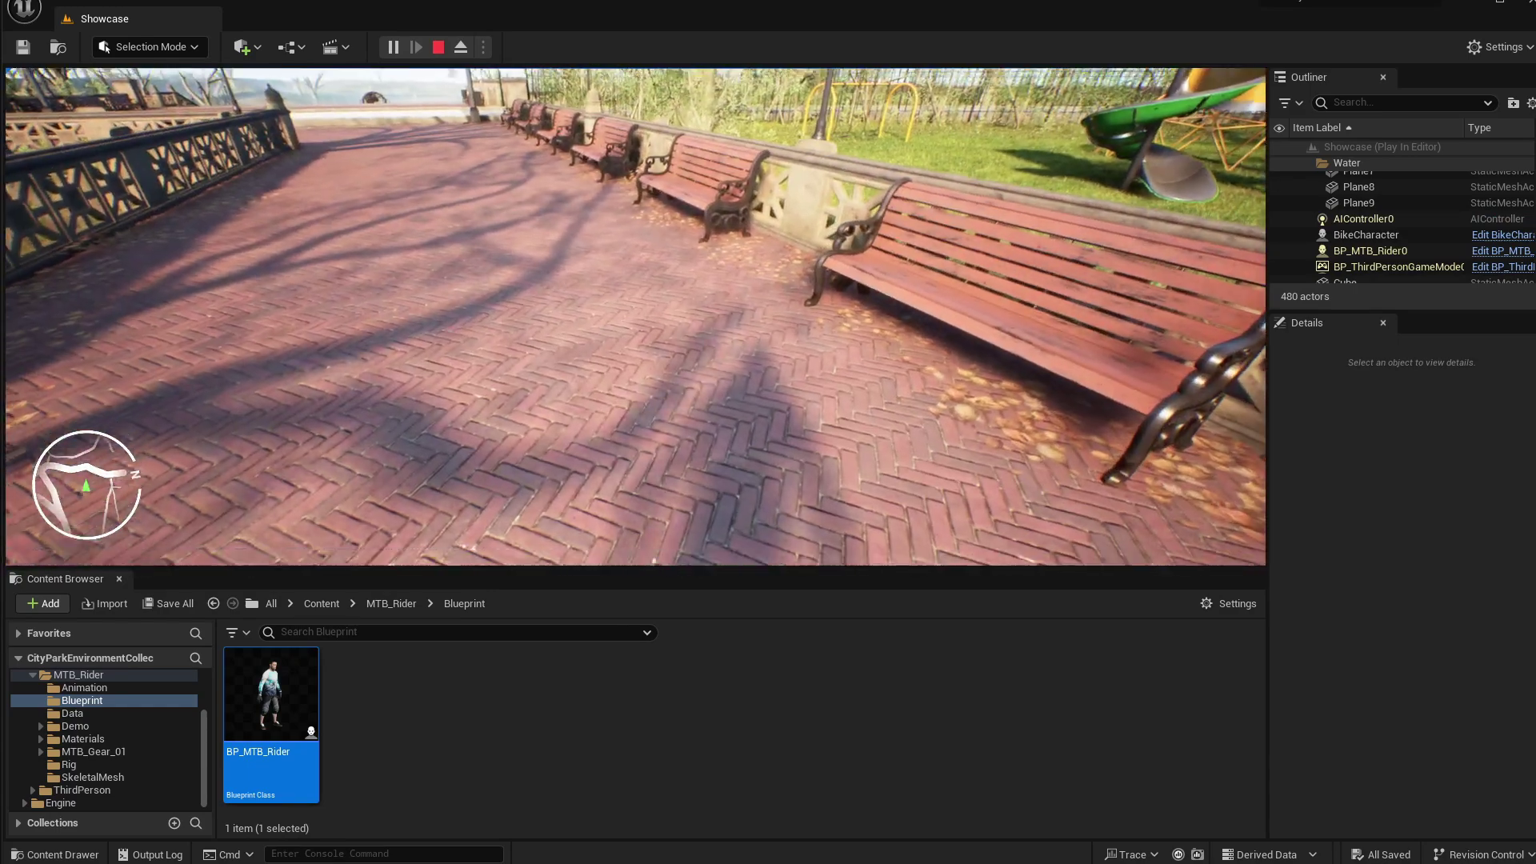
pyautogui.press('w')
pyautogui.press('w')
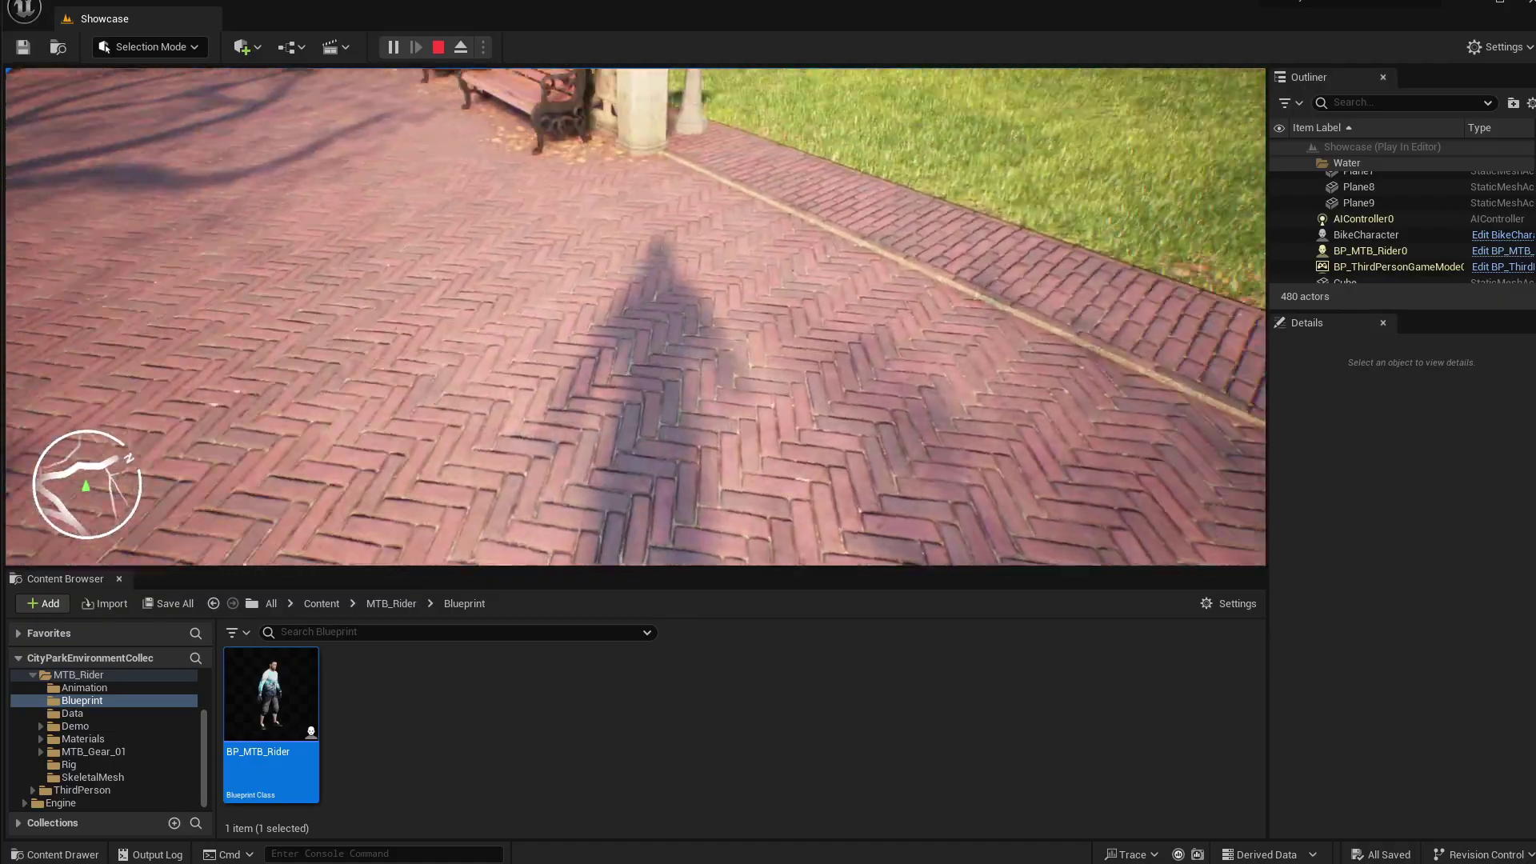
pyautogui.press('w')
pyautogui.press('v')
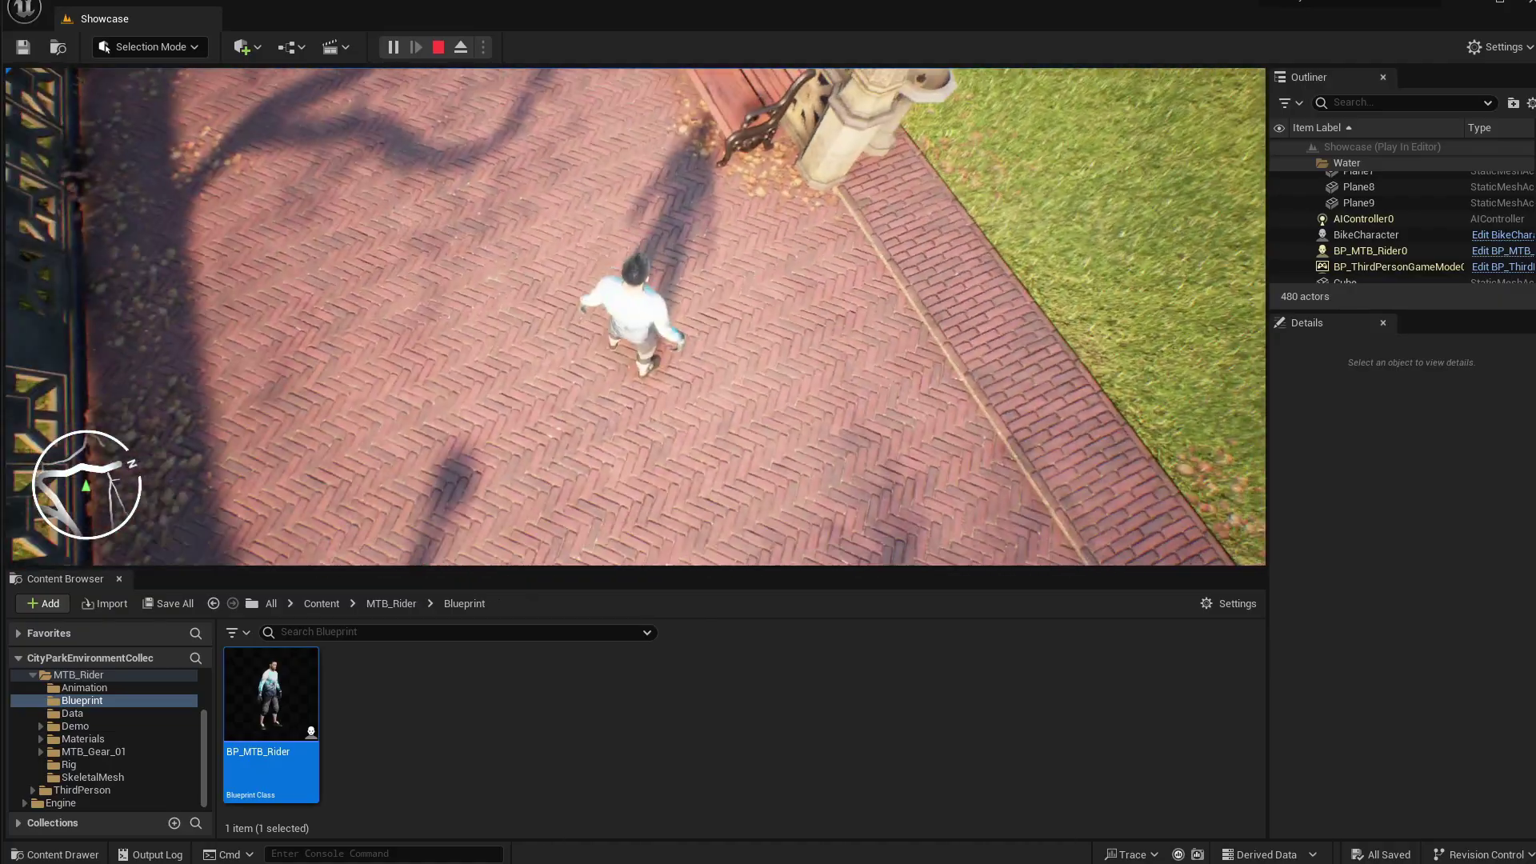
pyautogui.press('w')
pyautogui.press('v')
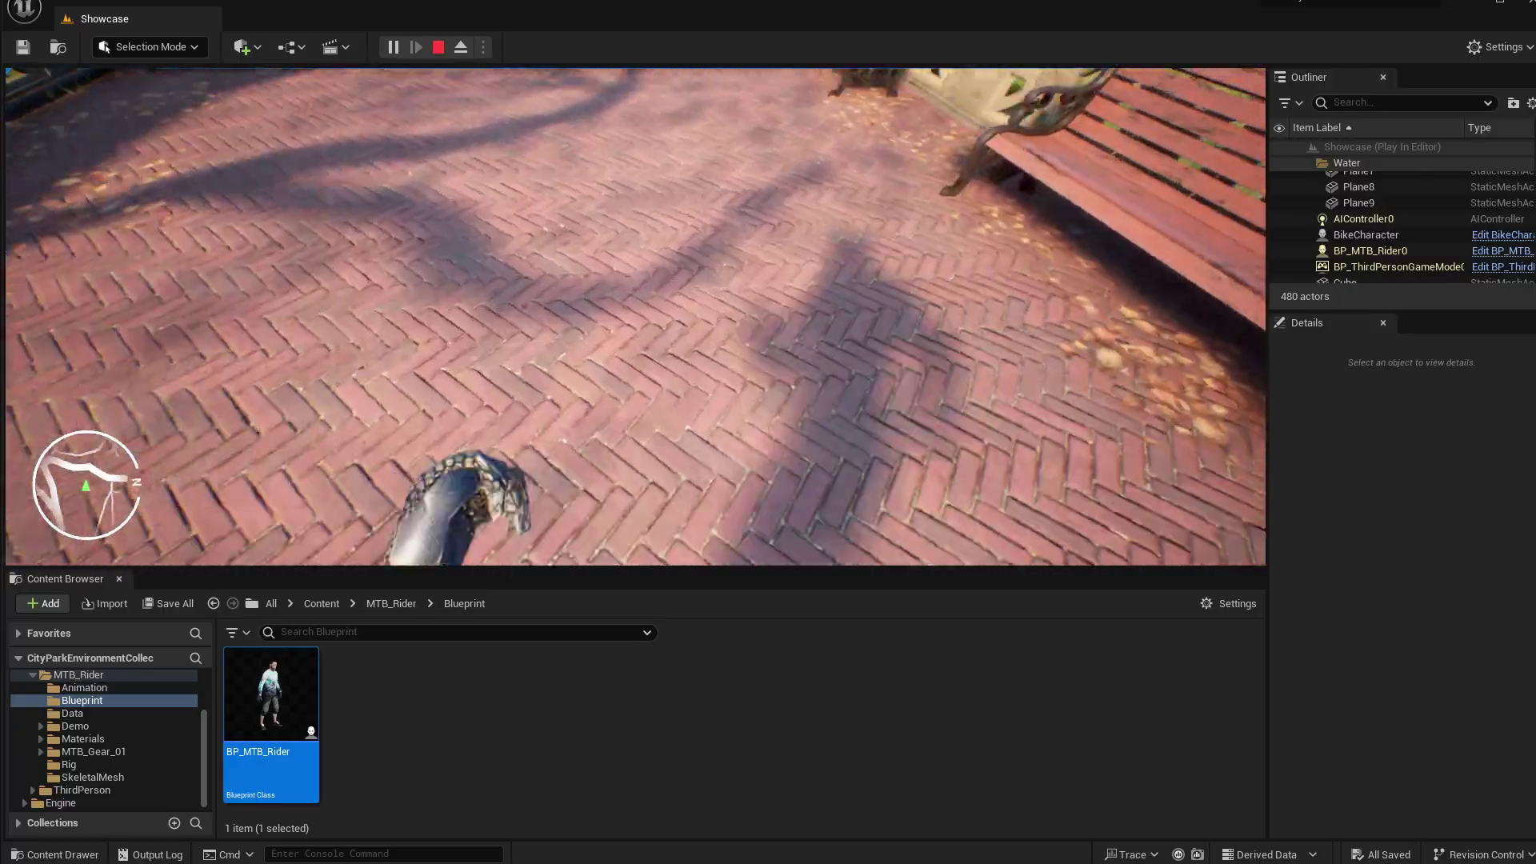
pyautogui.press('v')
pyautogui.press('w')
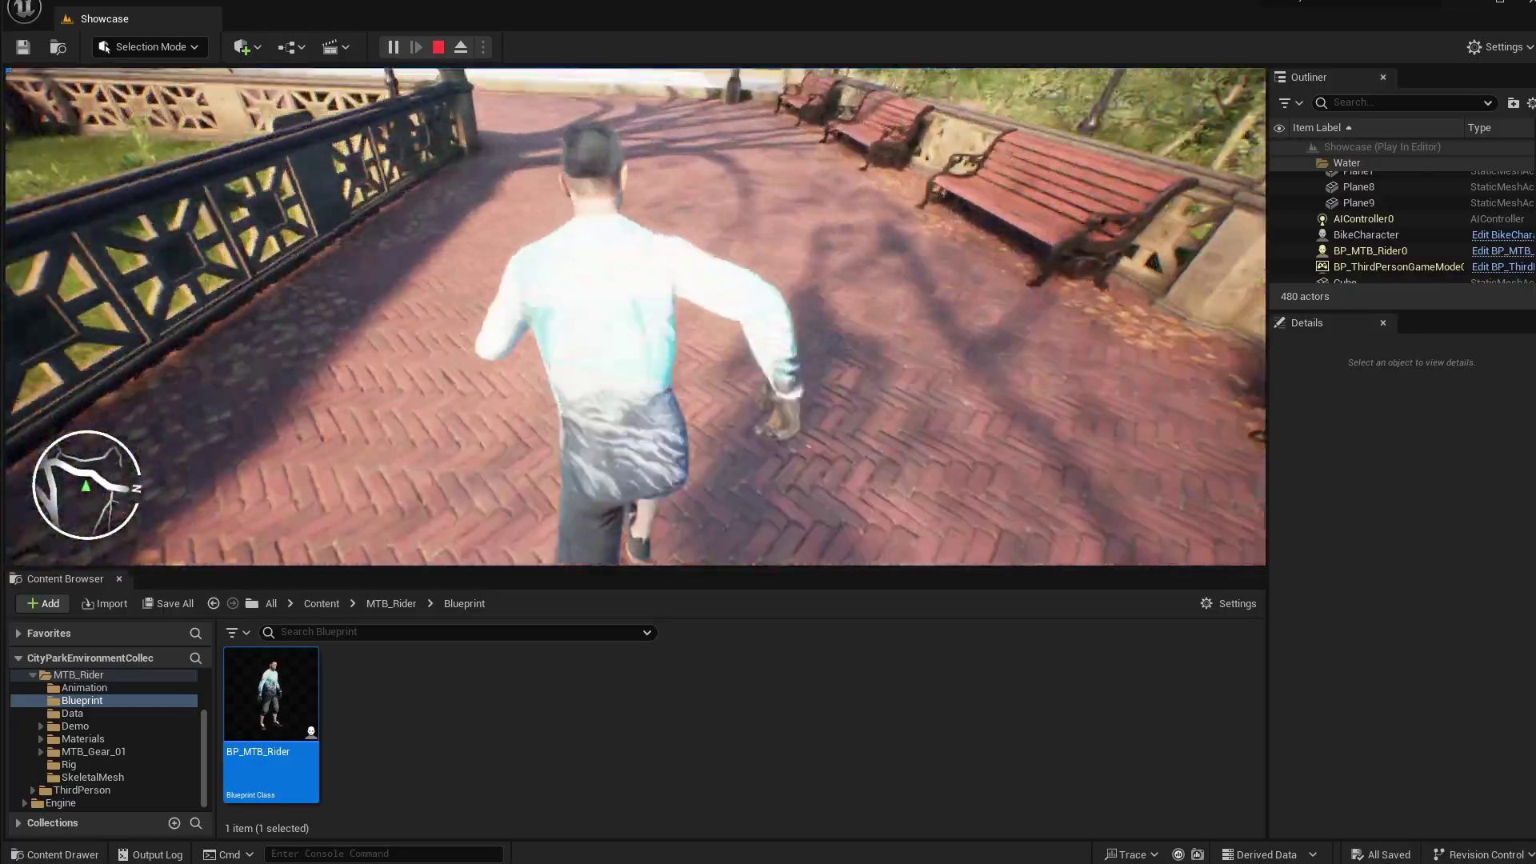
# Step: Run the rider across the crosswalk and plaza in third person, jumping along the way, to examine the shadow during movement
pyautogui.press('w')
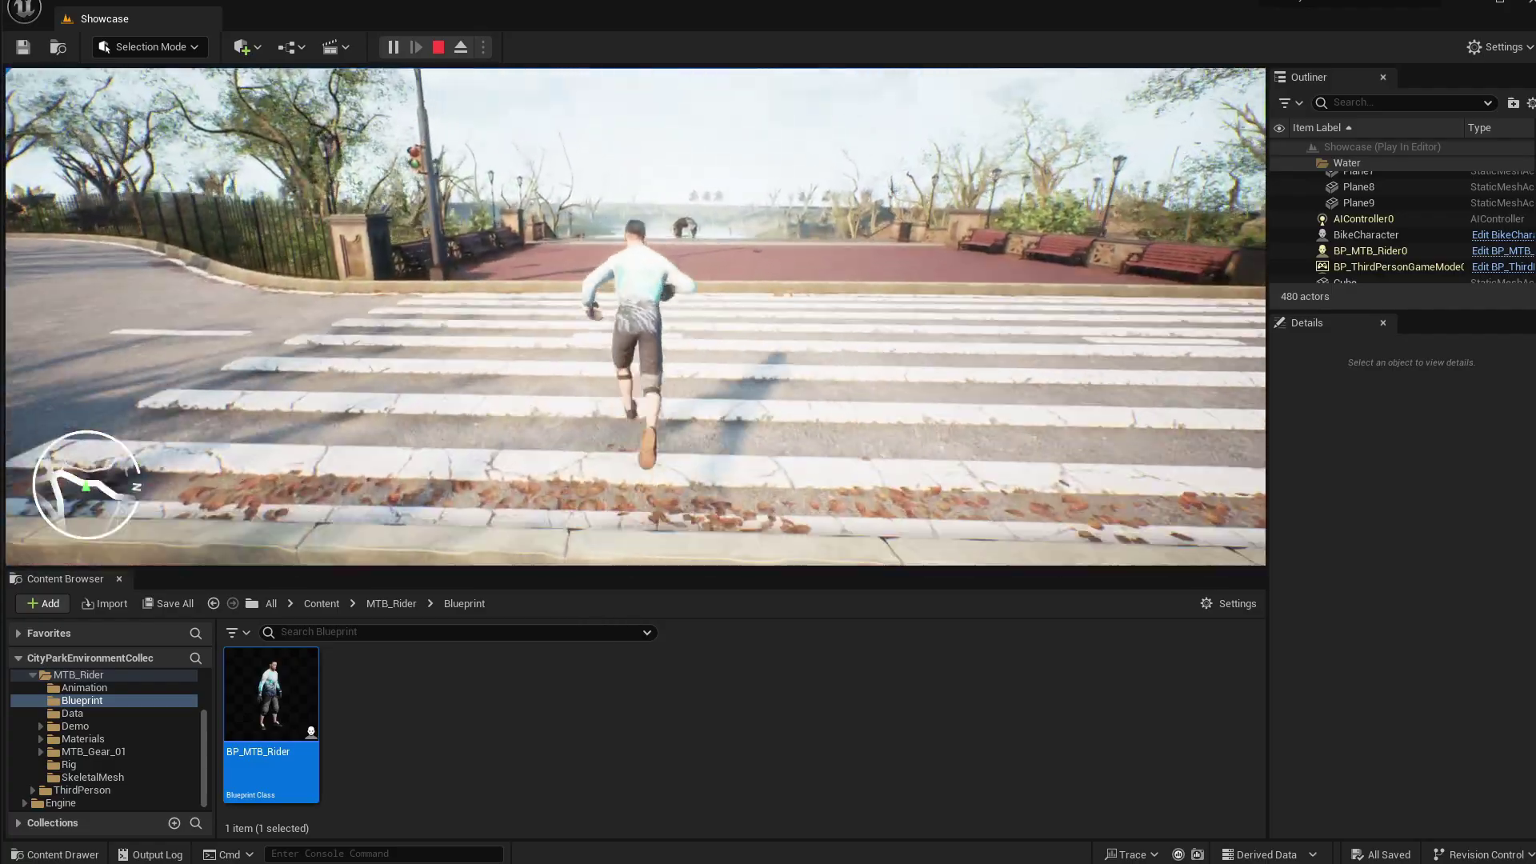
pyautogui.press('w')
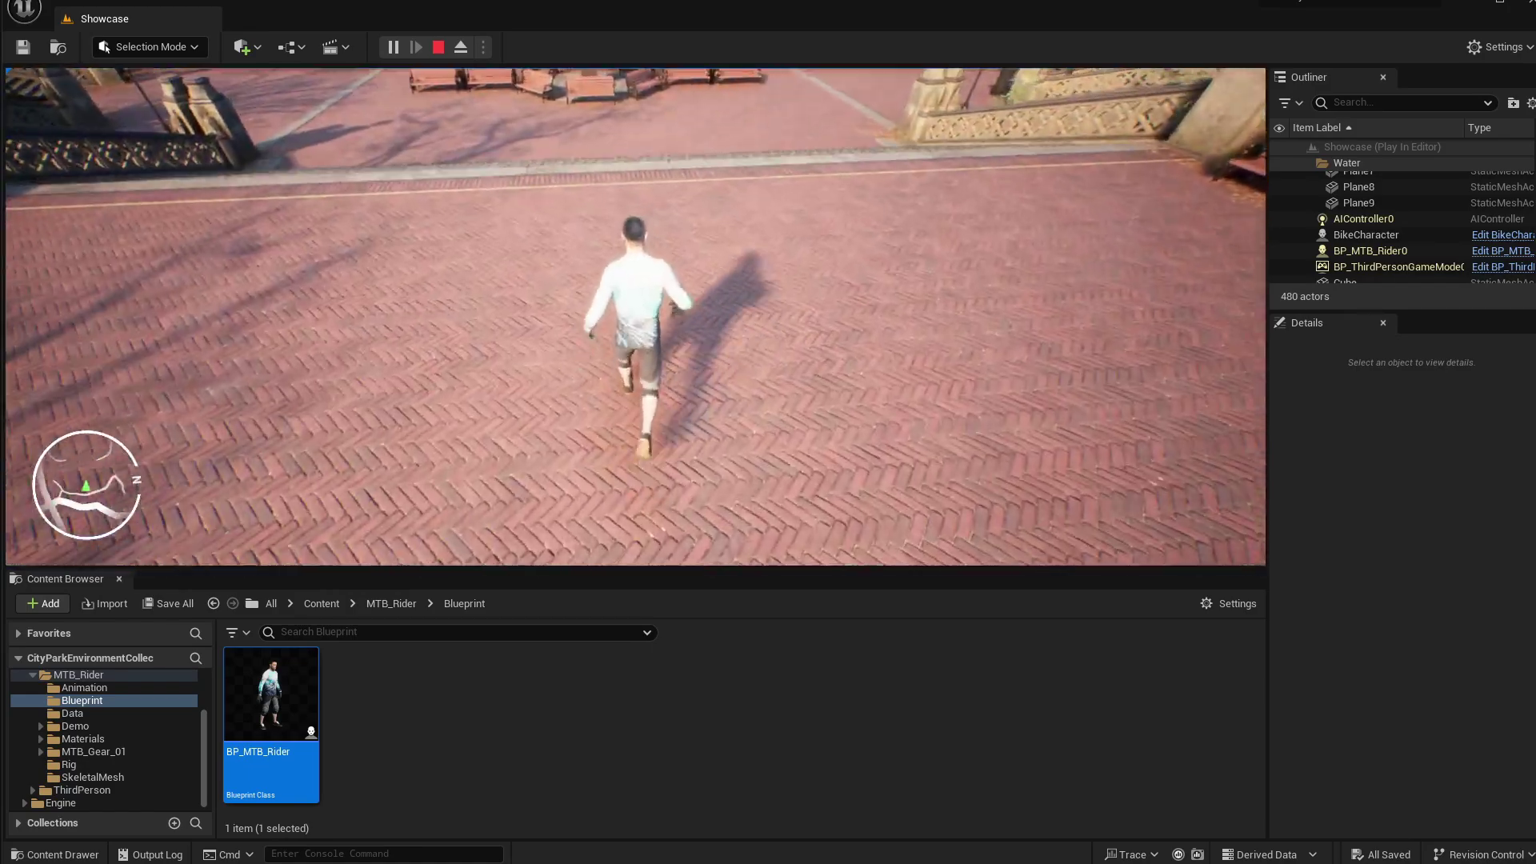
pyautogui.press('space')
pyautogui.press('w')
pyautogui.press('w')
pyautogui.press('space')
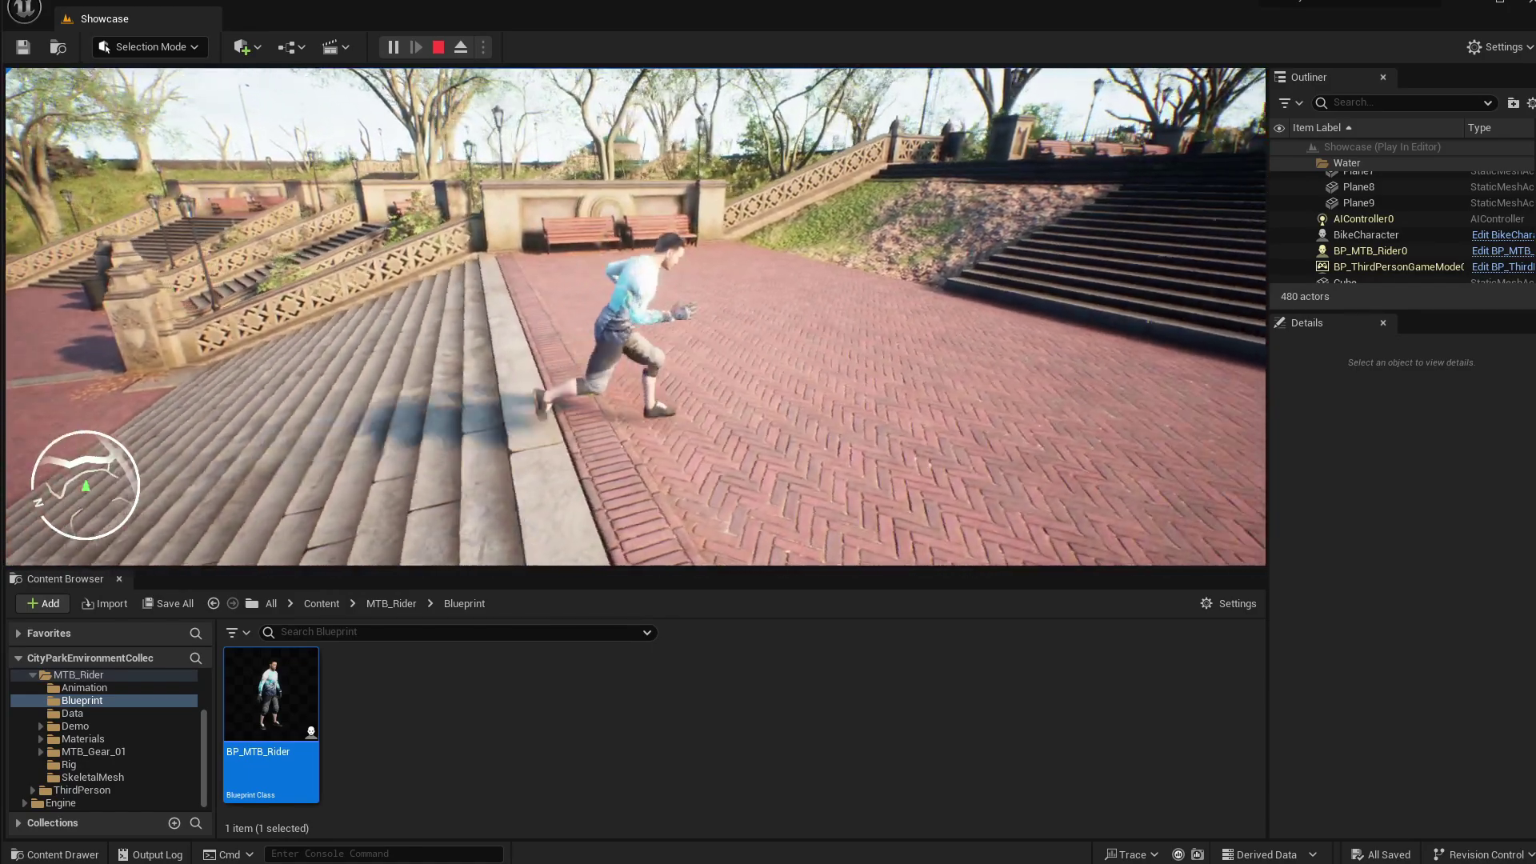